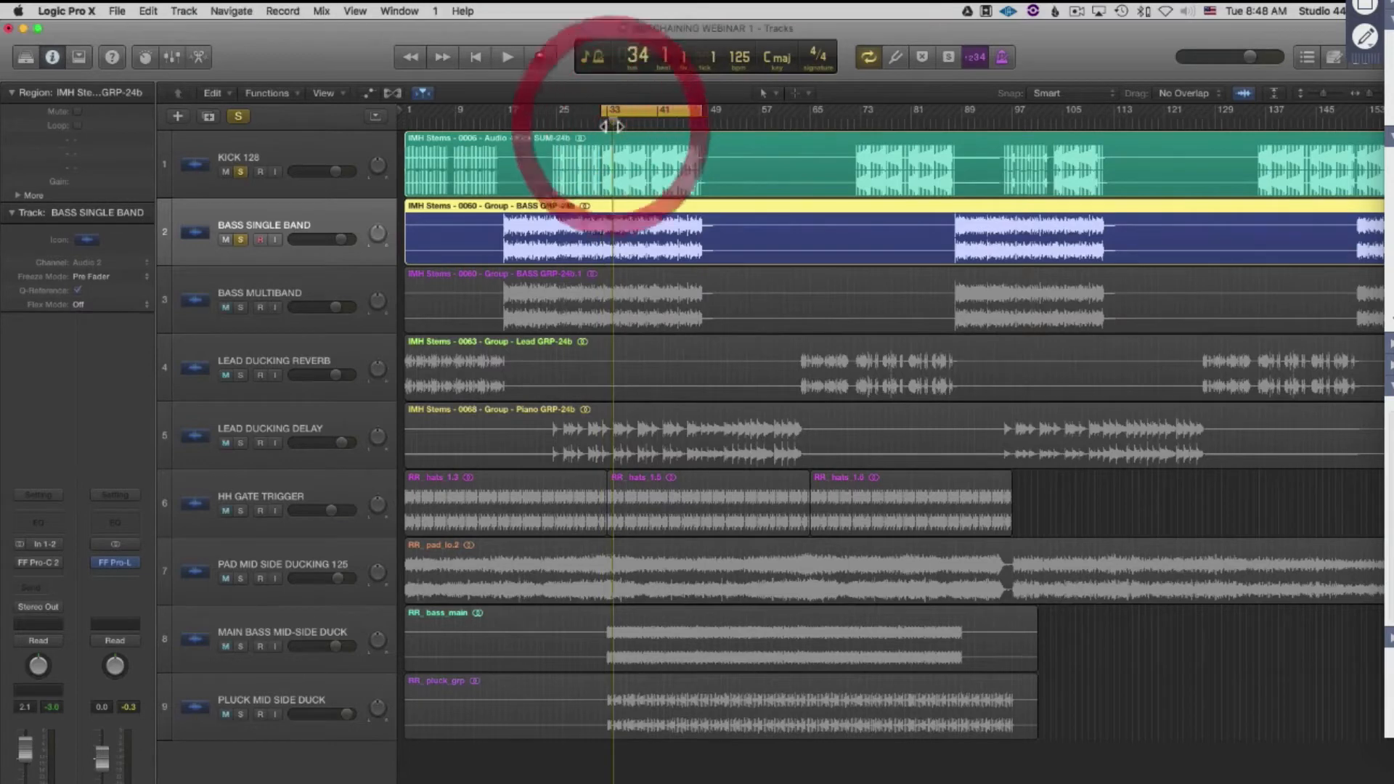
Play the looped section and compare kick and bass by muting BASS SINGLE BAND, then KICK 128, and unmuting each.
{"action": "key", "text": "space"}
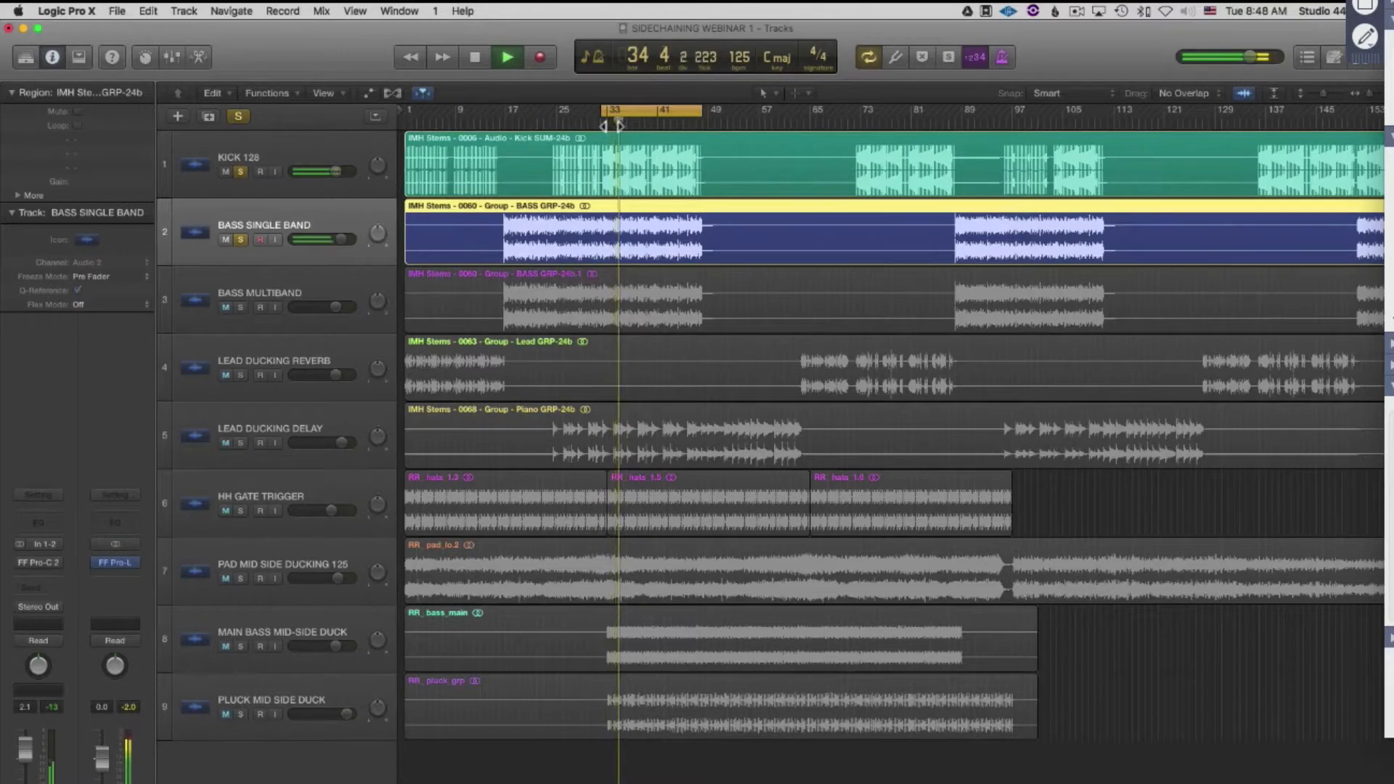
{"action": "left_click", "coordinate": [224, 238]}
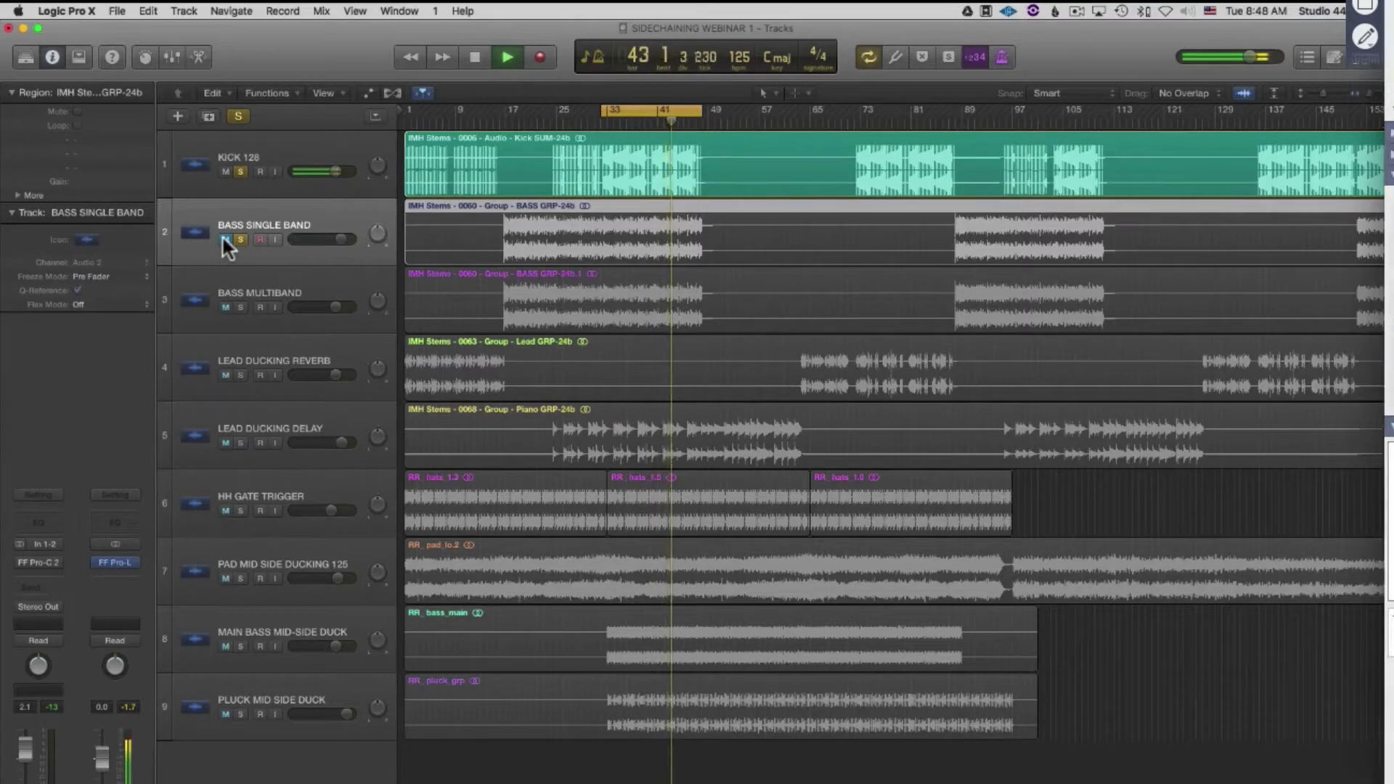
{"action": "left_click", "coordinate": [225, 240]}
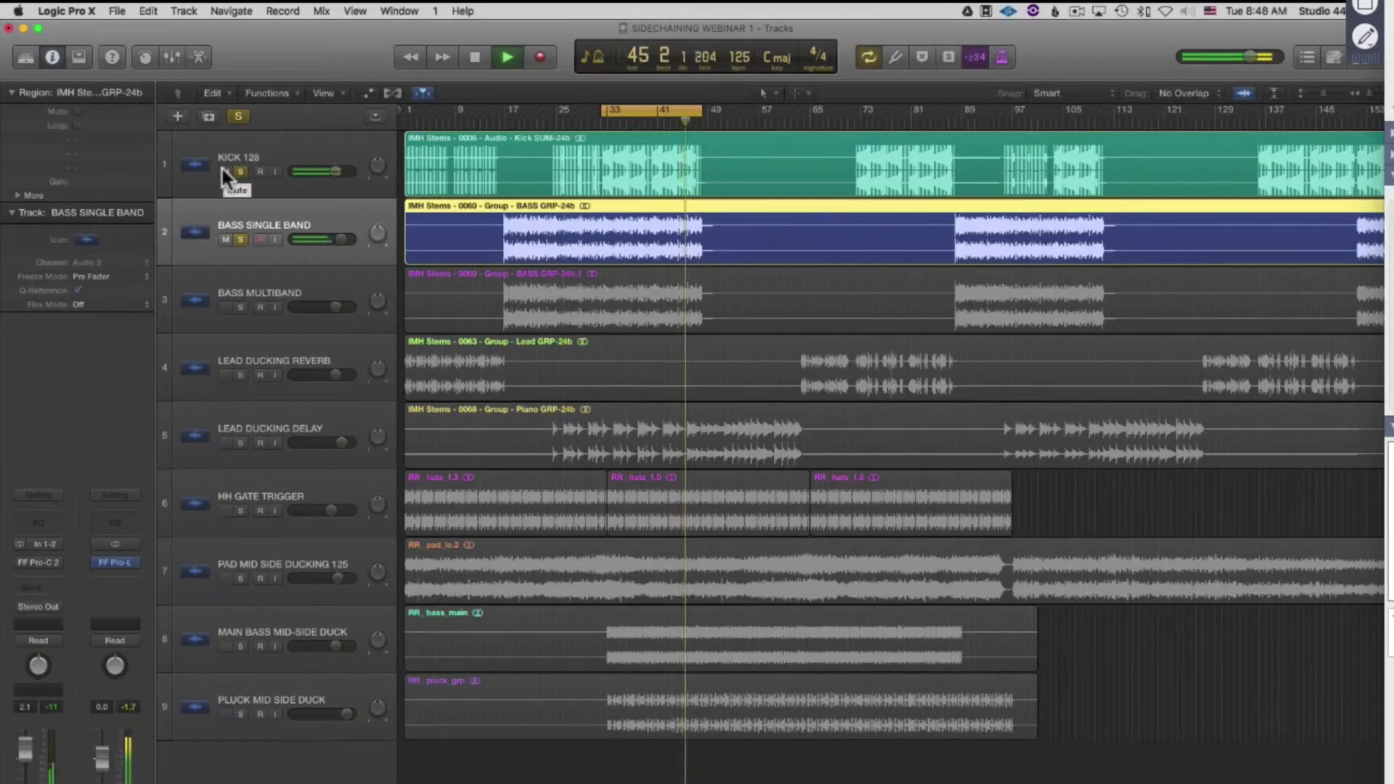
{"action": "left_click", "coordinate": [223, 170]}
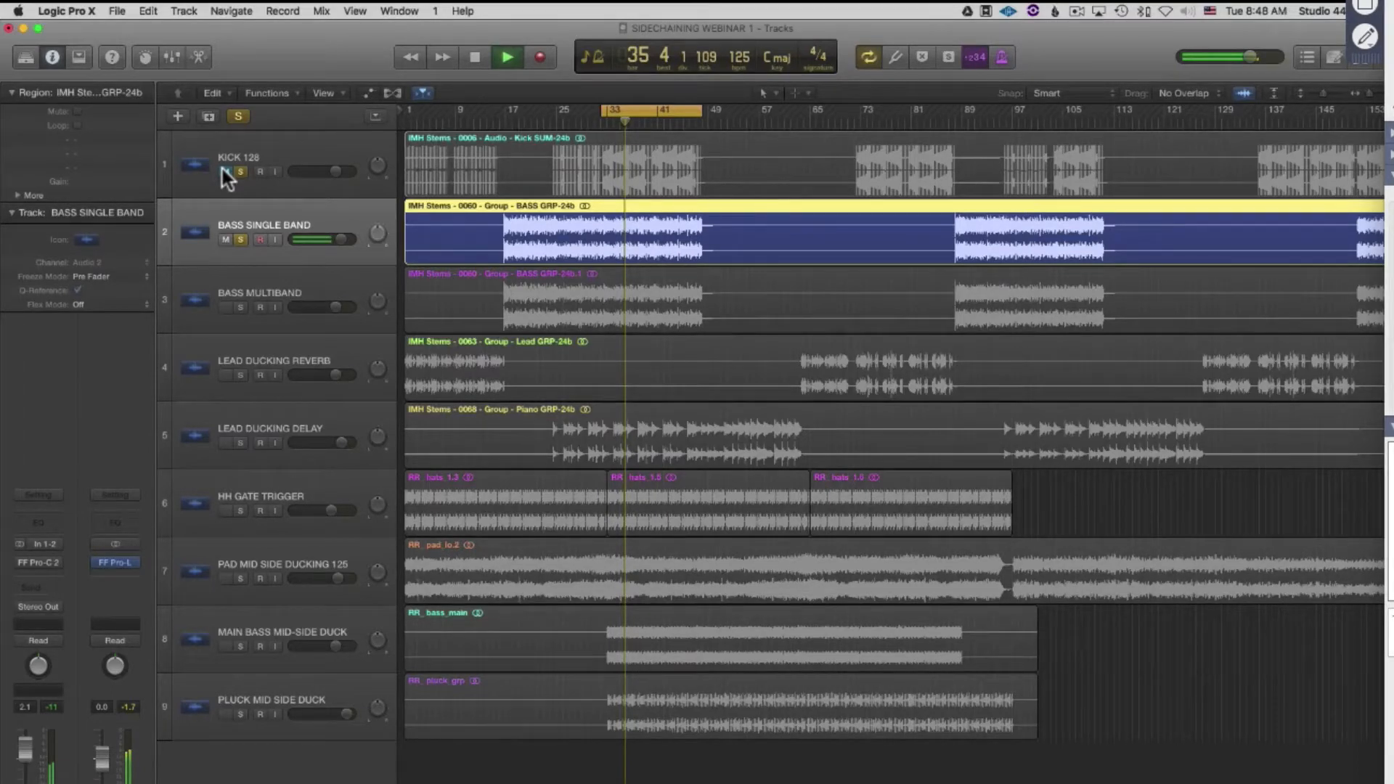
{"action": "left_click", "coordinate": [224, 171]}
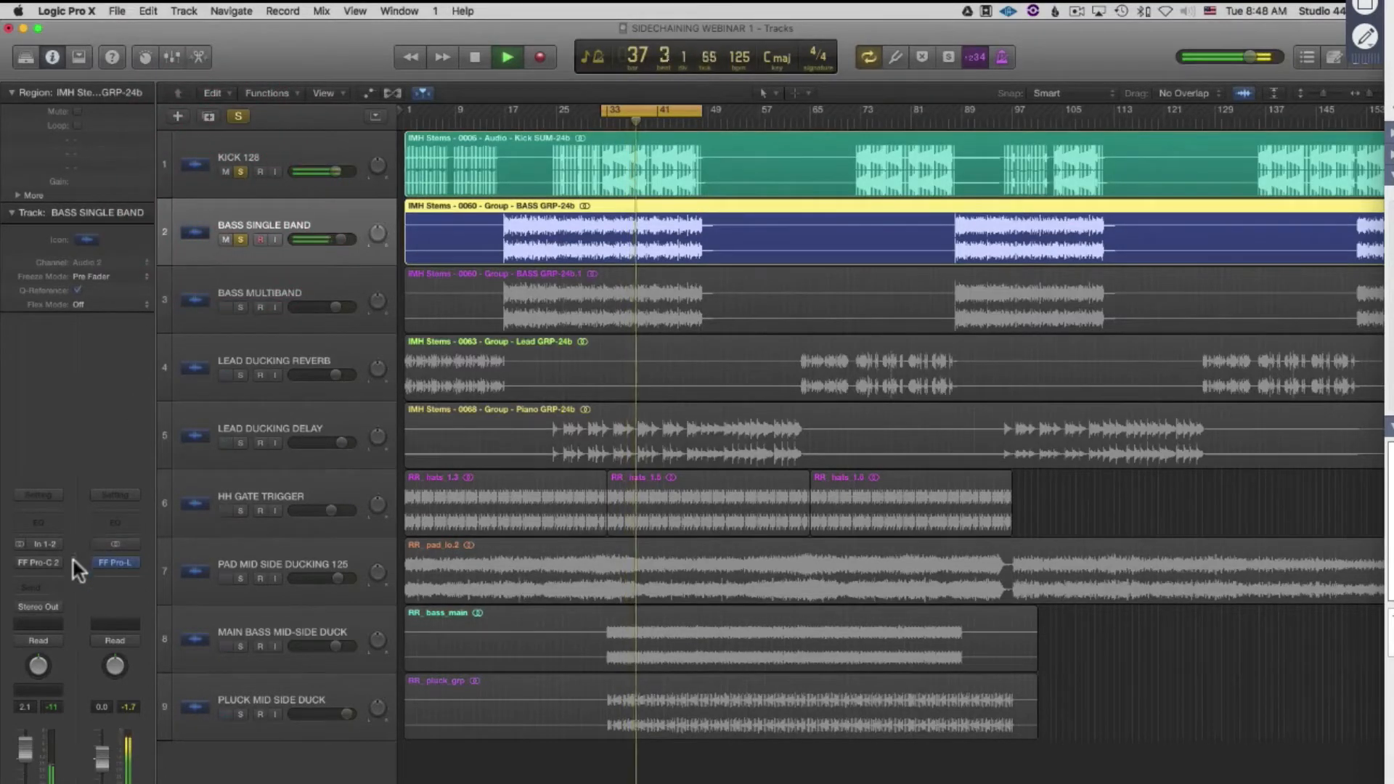
Insert a stereo FabFilter FF Pro-C 2 compressor on BASS SINGLE BAND and move its window clear of the track controls.
{"action": "left_click", "coordinate": [54, 571]}
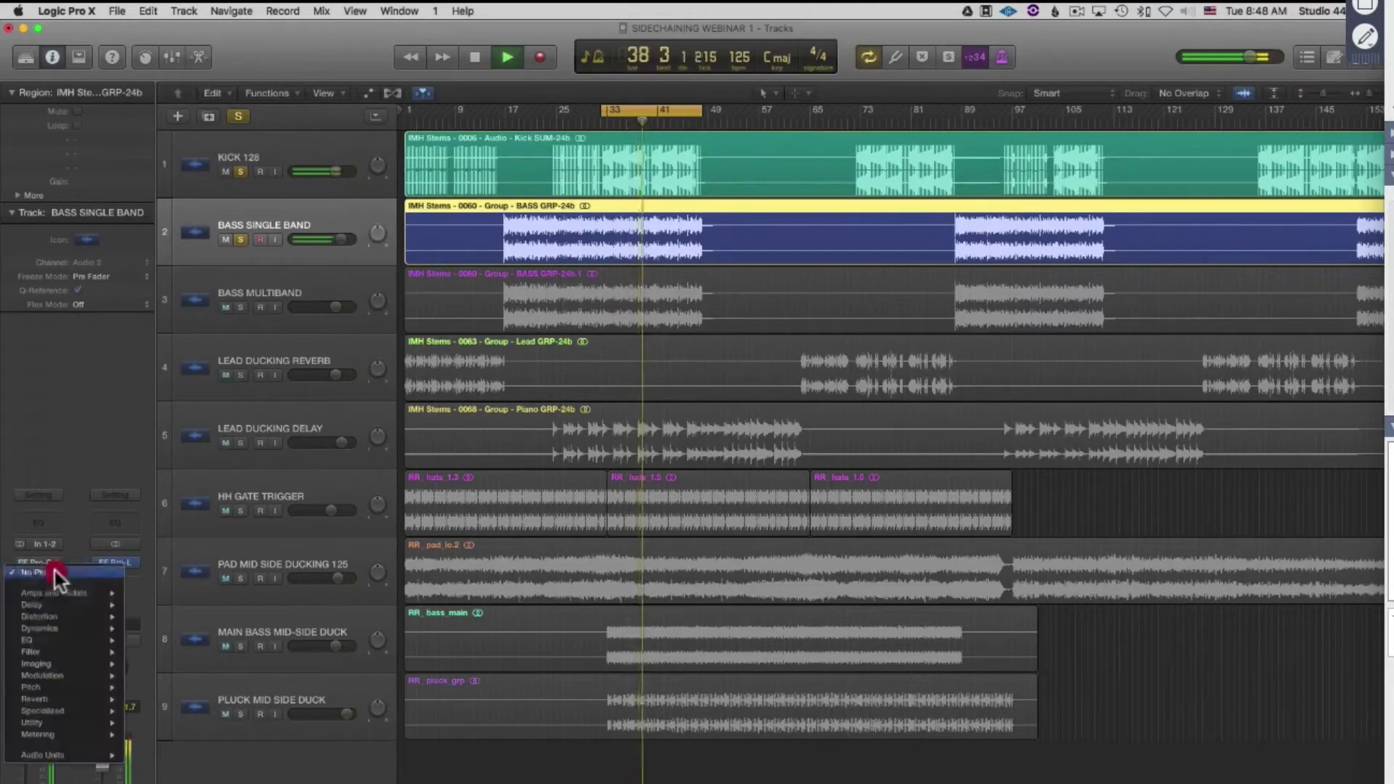
{"action": "mouse_move", "coordinate": [57, 757]}
{"action": "mouse_move", "coordinate": [151, 776]}
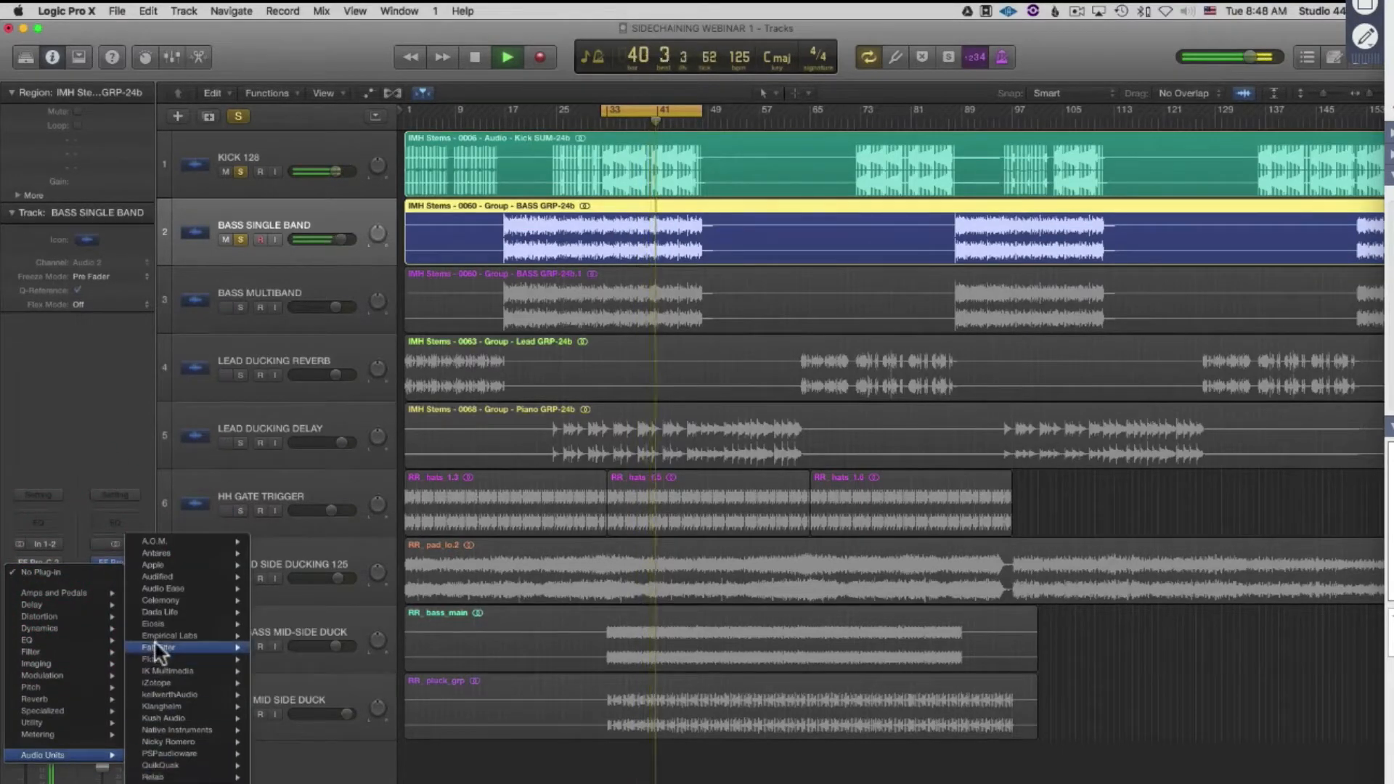
{"action": "mouse_move", "coordinate": [166, 648]}
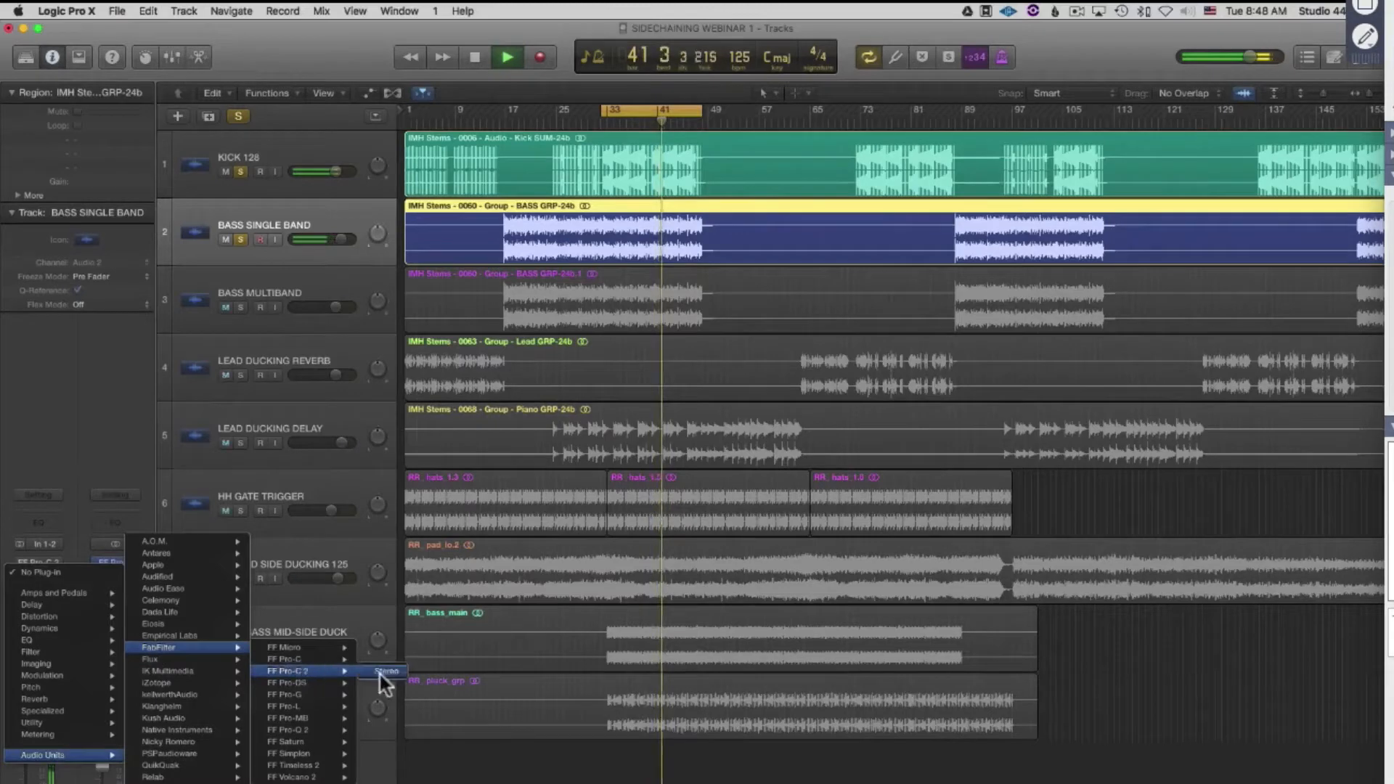
{"action": "left_click", "coordinate": [380, 673]}
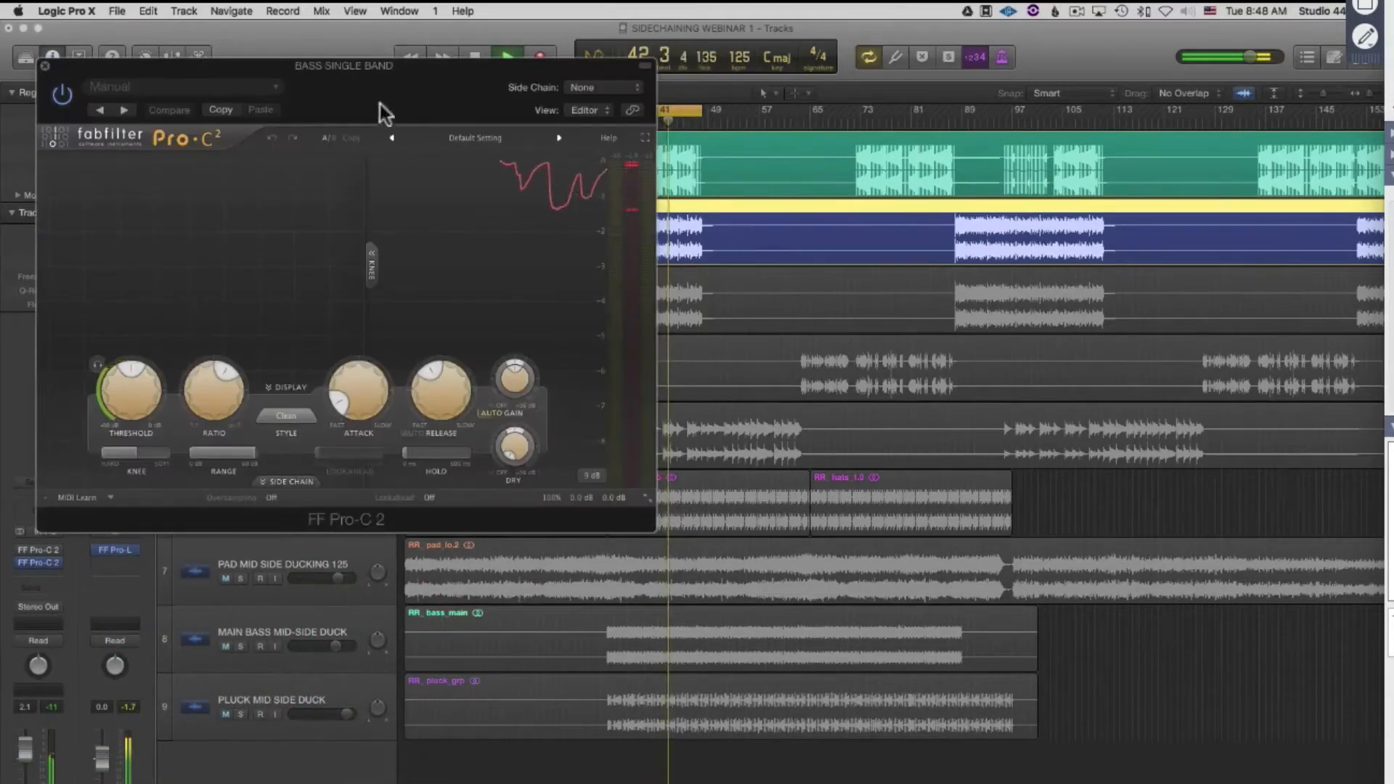
{"action": "left_click_drag", "start_coordinate": [372, 69], "coordinate": [739, 98]}
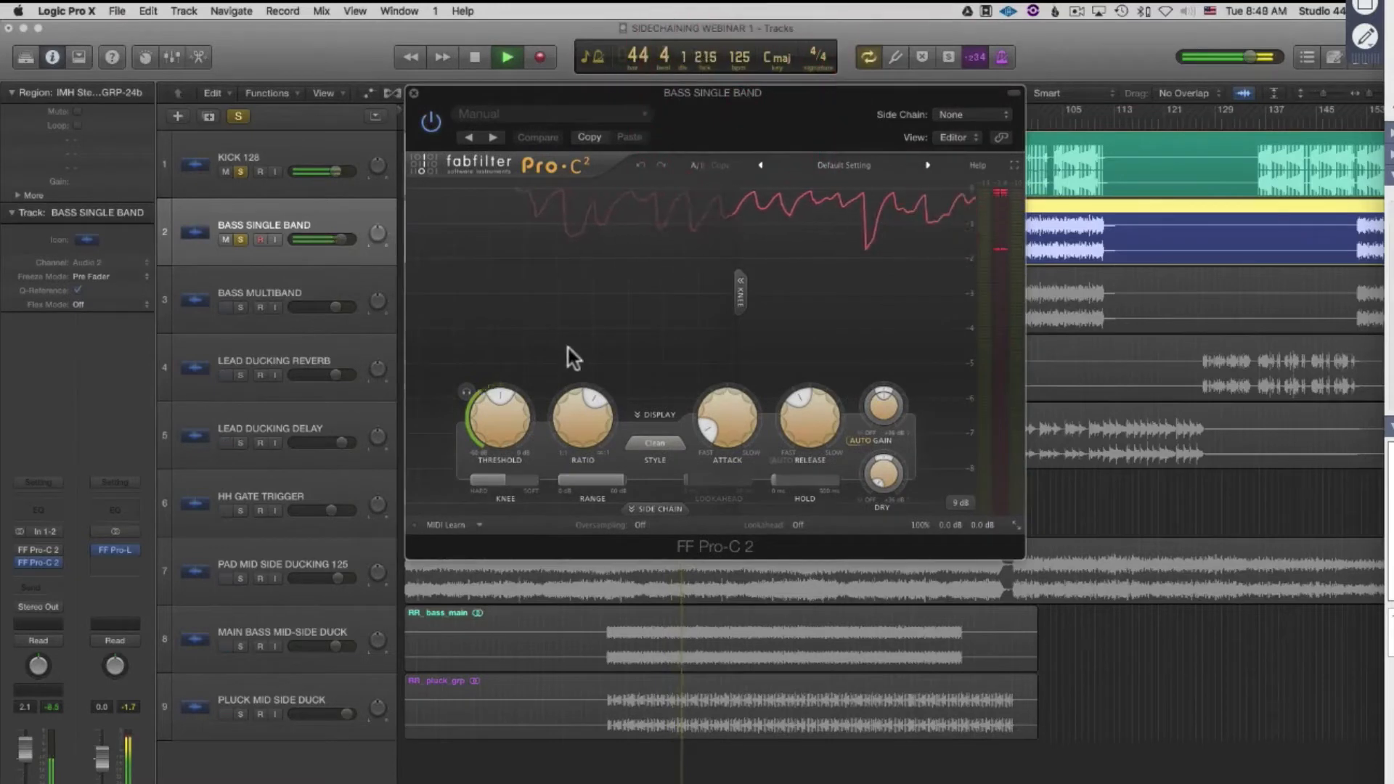
Expand the compressor's side chain section and switch it to external triggering, with Audio 1 as the side chain source.
{"action": "left_click", "coordinate": [662, 510]}
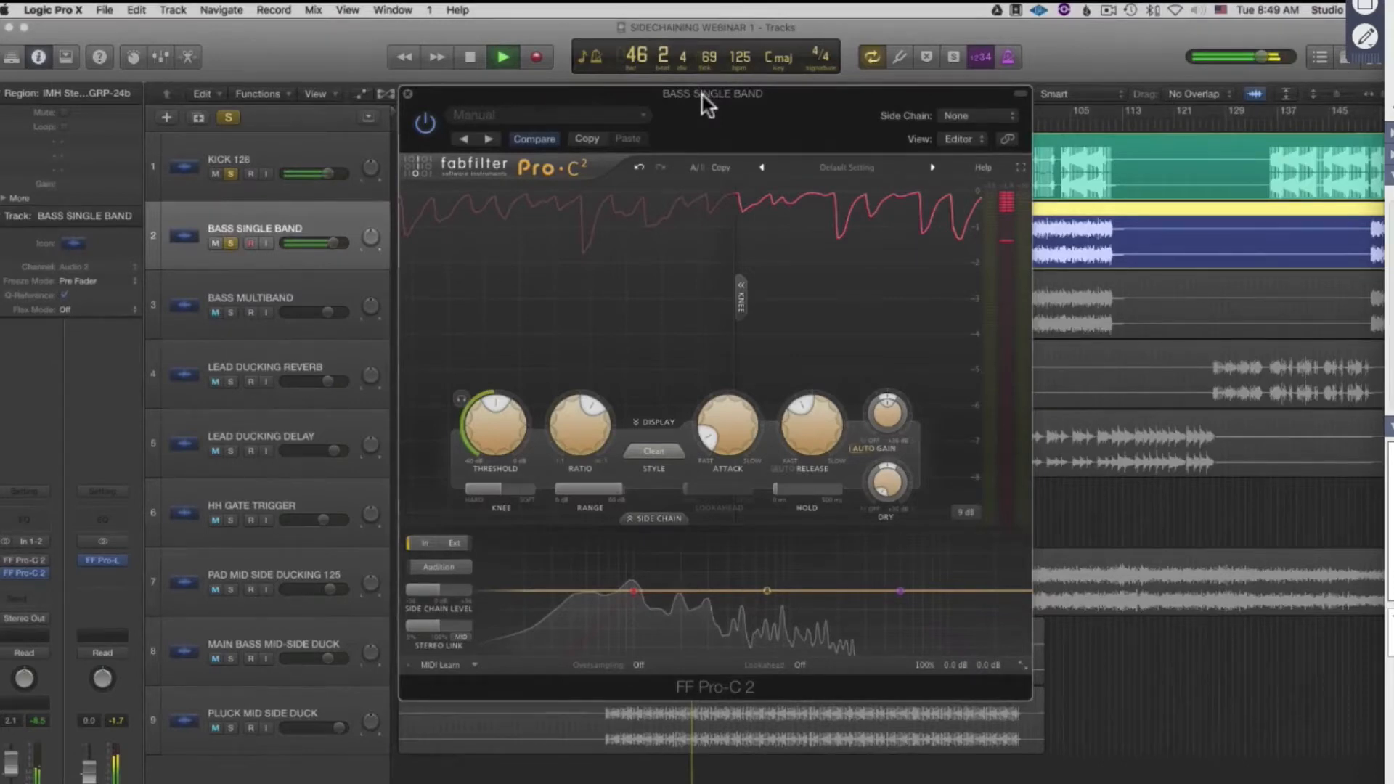
{"action": "left_click_drag", "start_coordinate": [702, 94], "coordinate": [703, 15]}
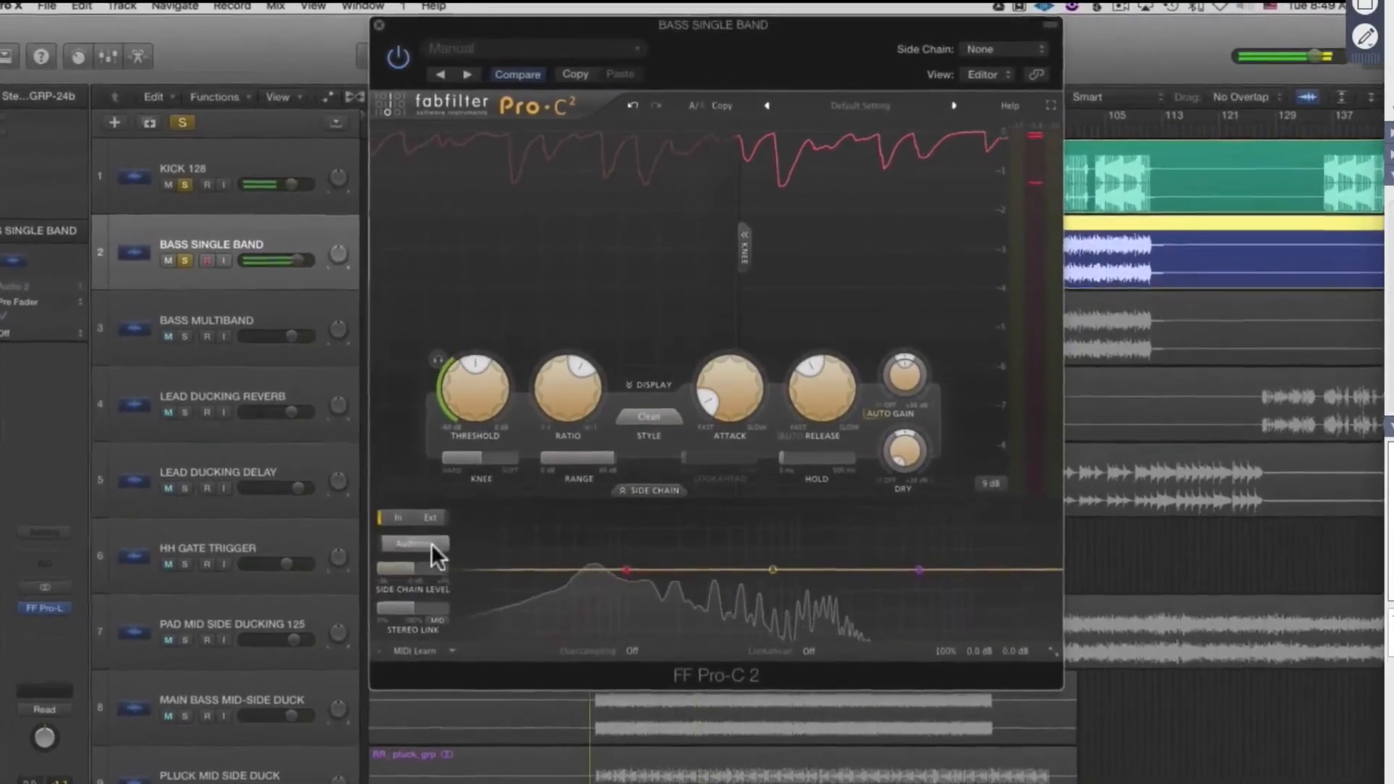
{"action": "left_click", "coordinate": [425, 523]}
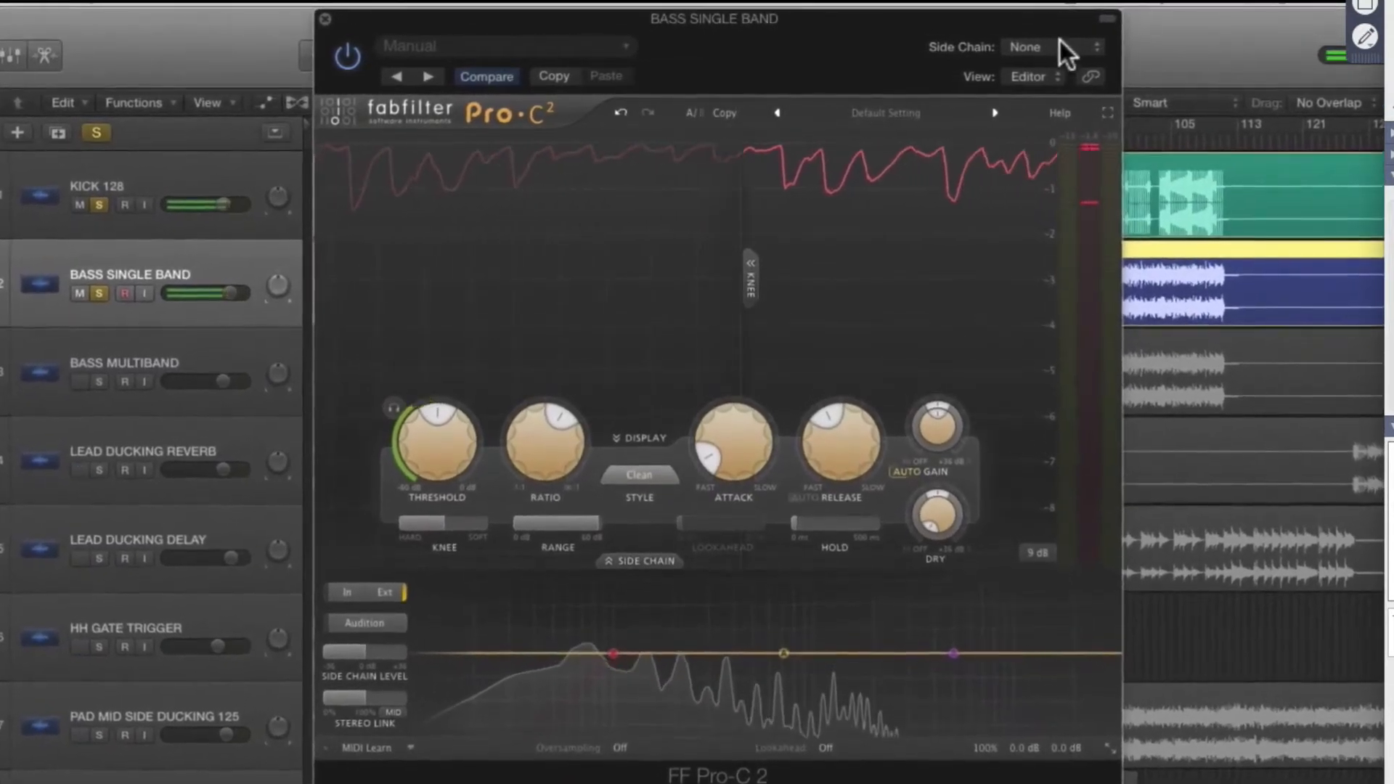
{"action": "left_click", "coordinate": [1058, 46]}
{"action": "left_click", "coordinate": [1075, 73]}
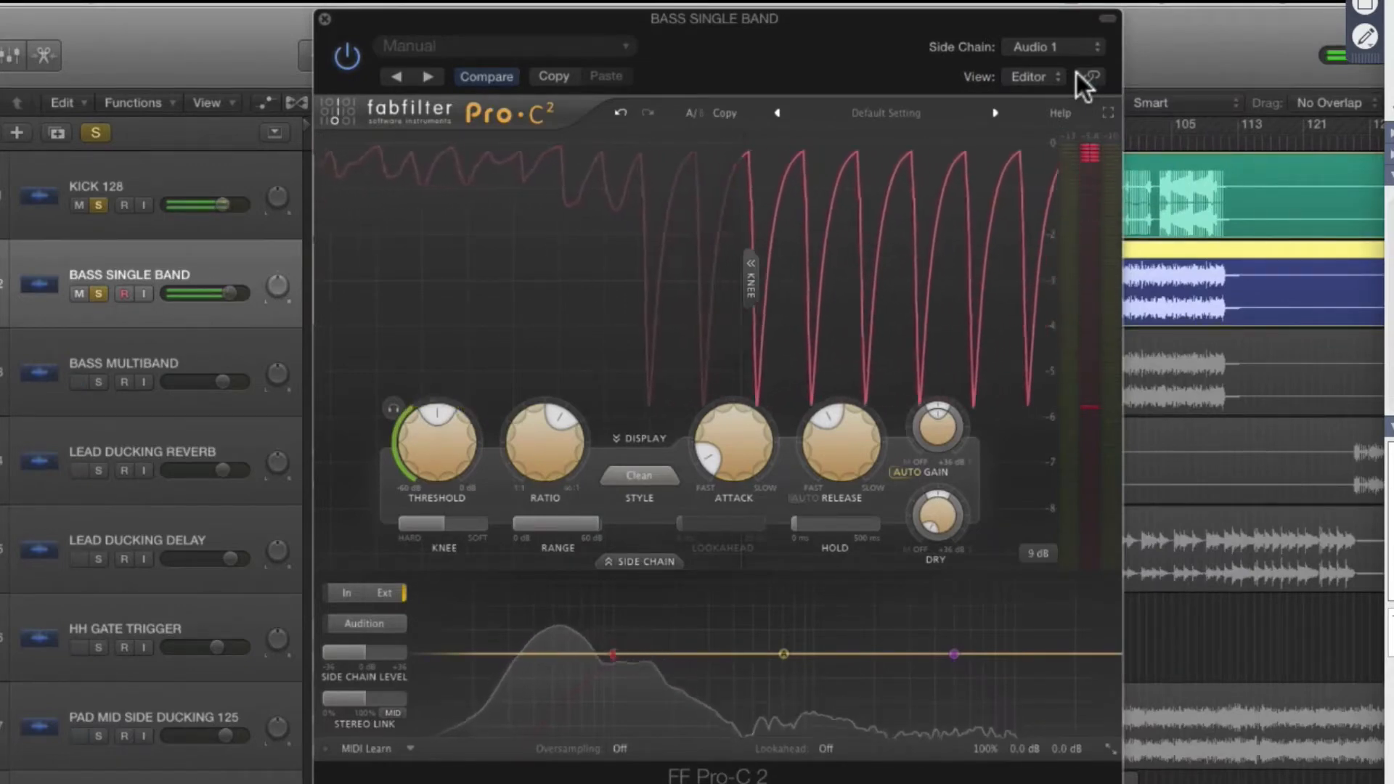
Mute KICK 128, audition the side chain signal briefly, and unmute the kick.
{"action": "left_click", "coordinate": [79, 204]}
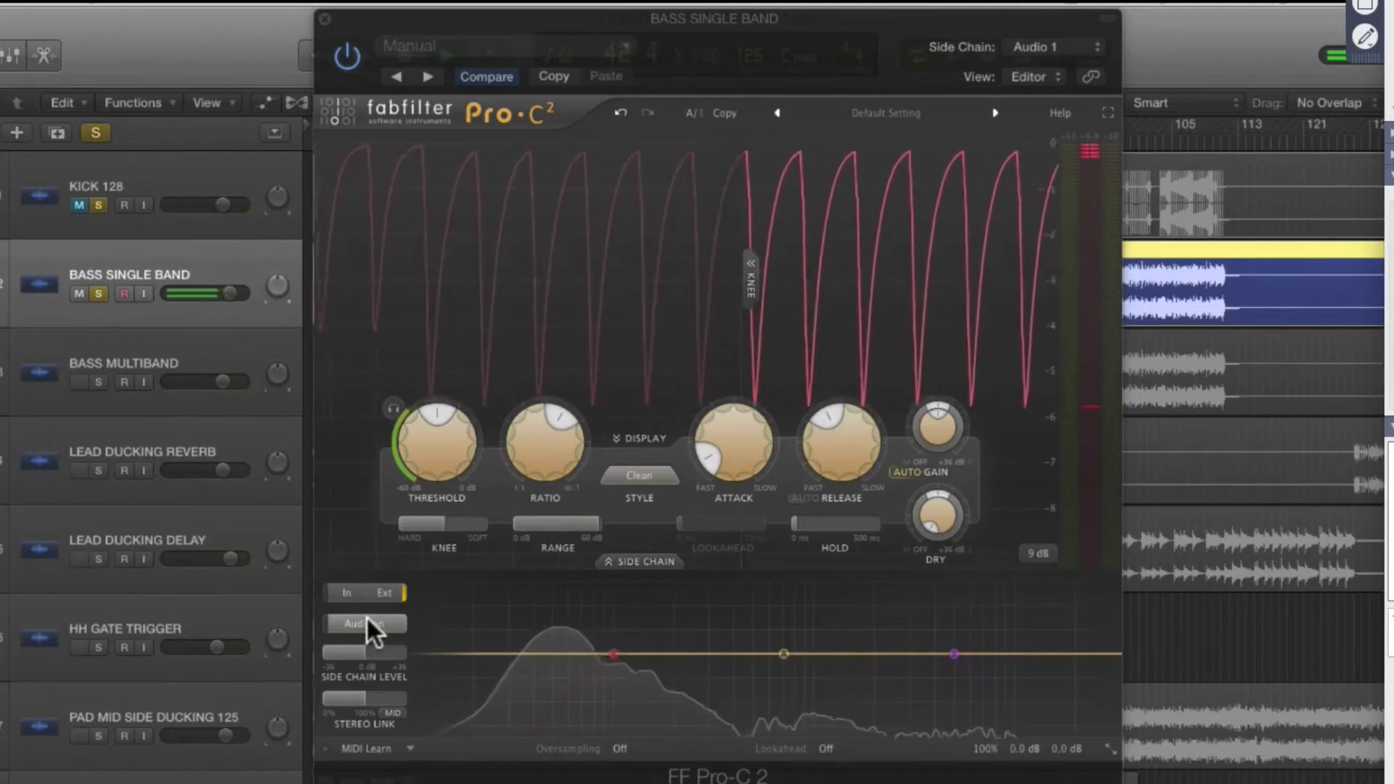
{"action": "left_click", "coordinate": [366, 619]}
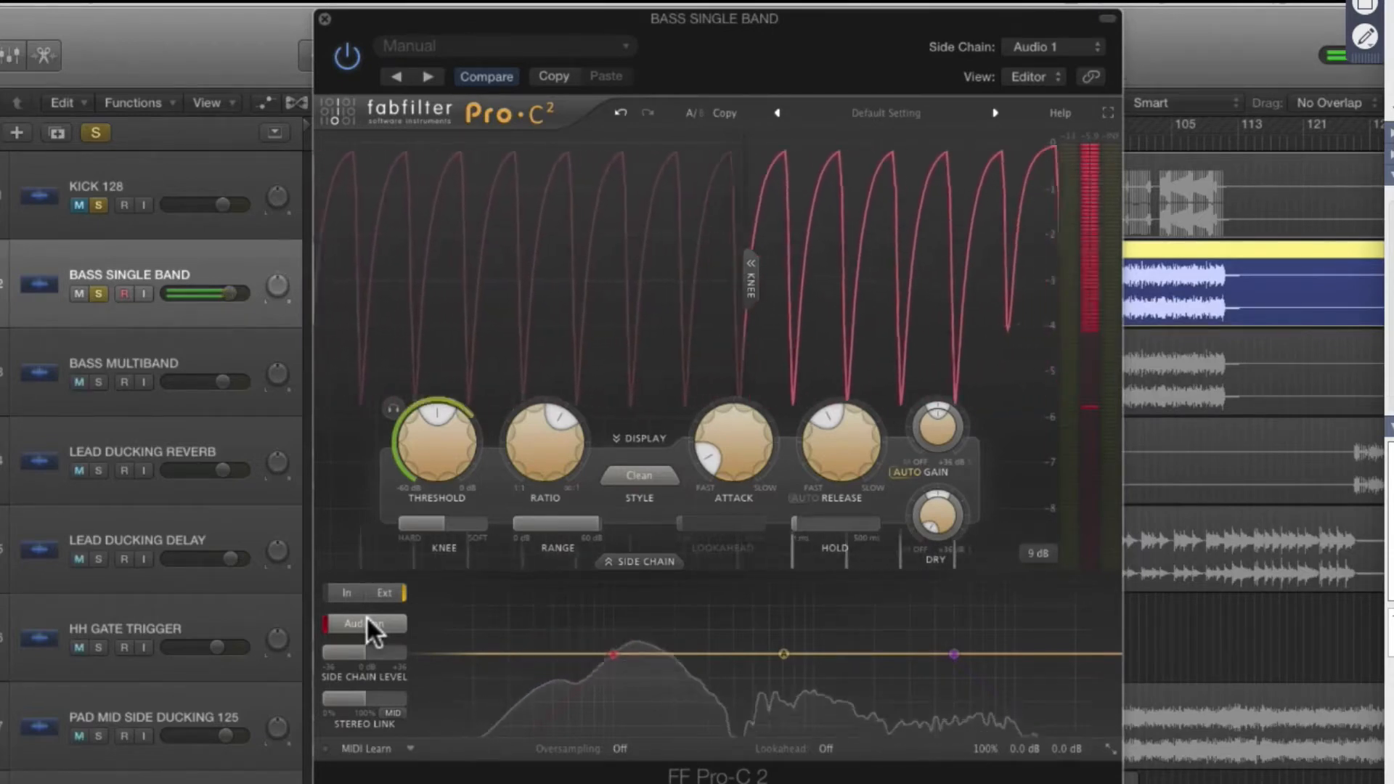
{"action": "left_click", "coordinate": [366, 623]}
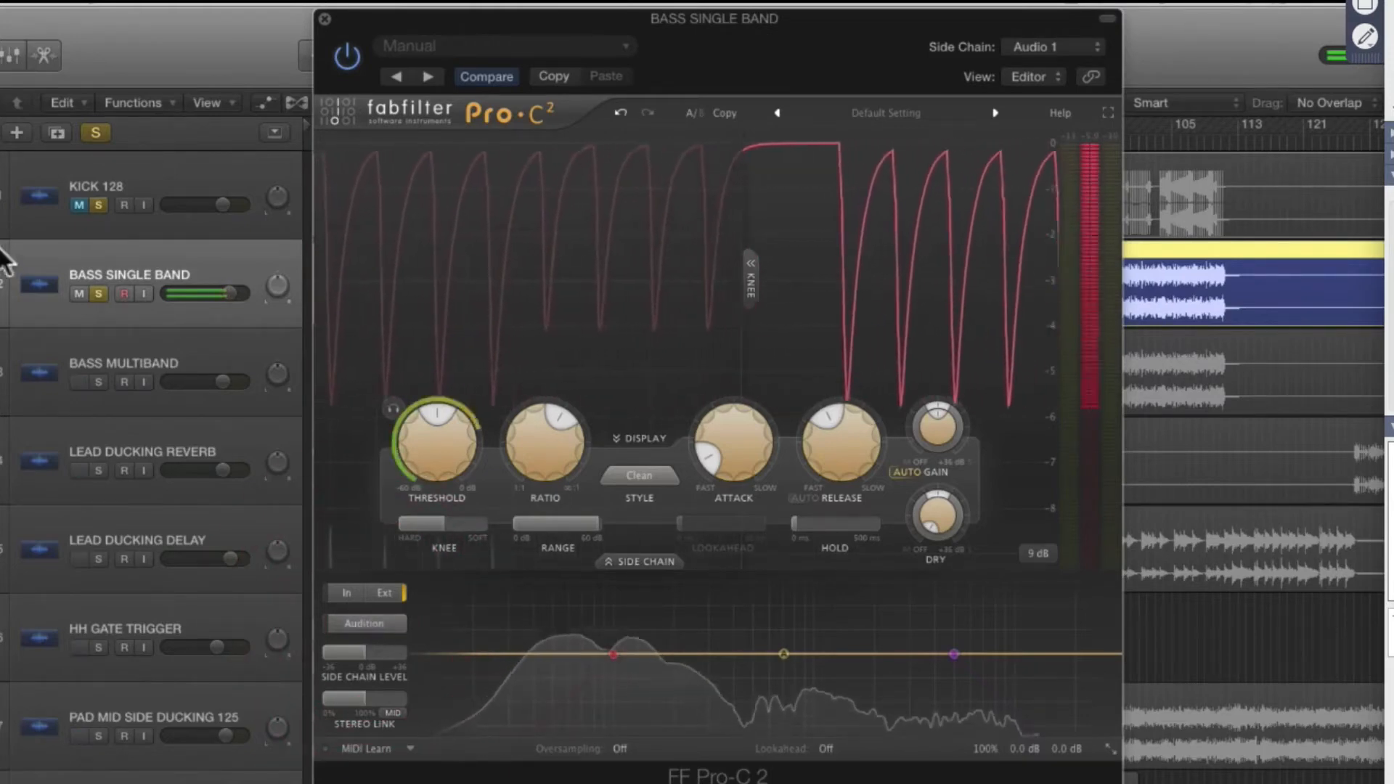
{"action": "left_click", "coordinate": [71, 202]}
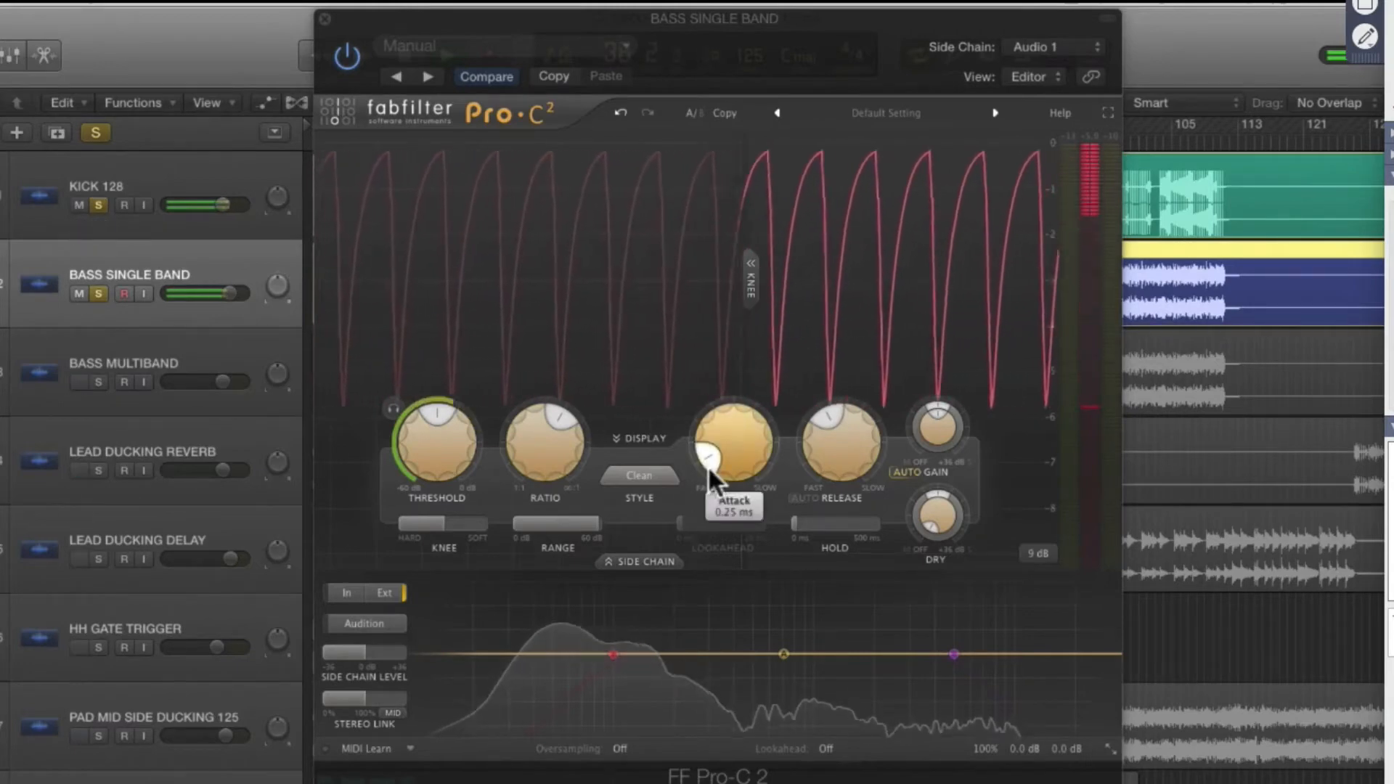
Set the compressor to the fastest attack, a shorter release, the hardest knee and a 6.00:1 ratio.
{"action": "left_click_drag", "start_coordinate": [712, 438], "coordinate": [729, 577]}
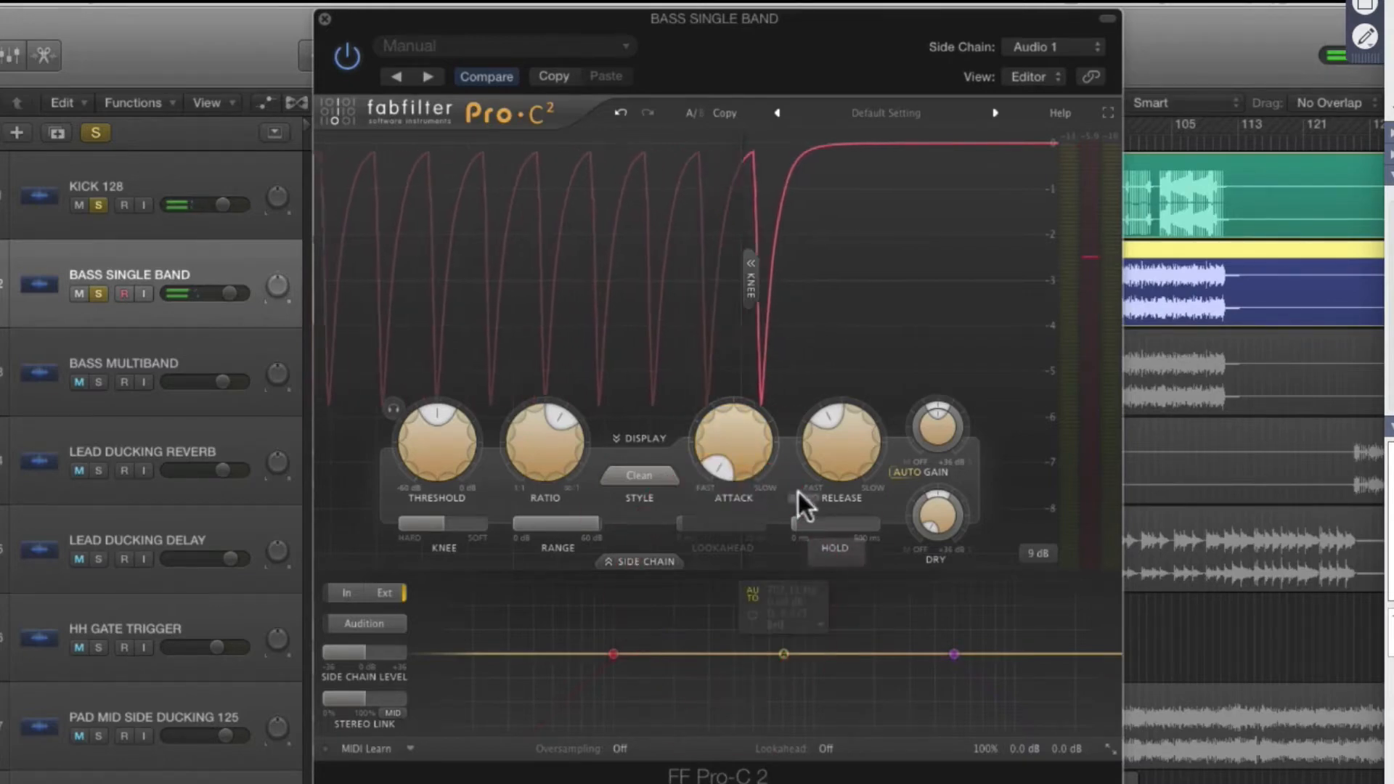
{"action": "left_click_drag", "start_coordinate": [818, 449], "coordinate": [806, 497]}
{"action": "mouse_move", "coordinate": [440, 523]}
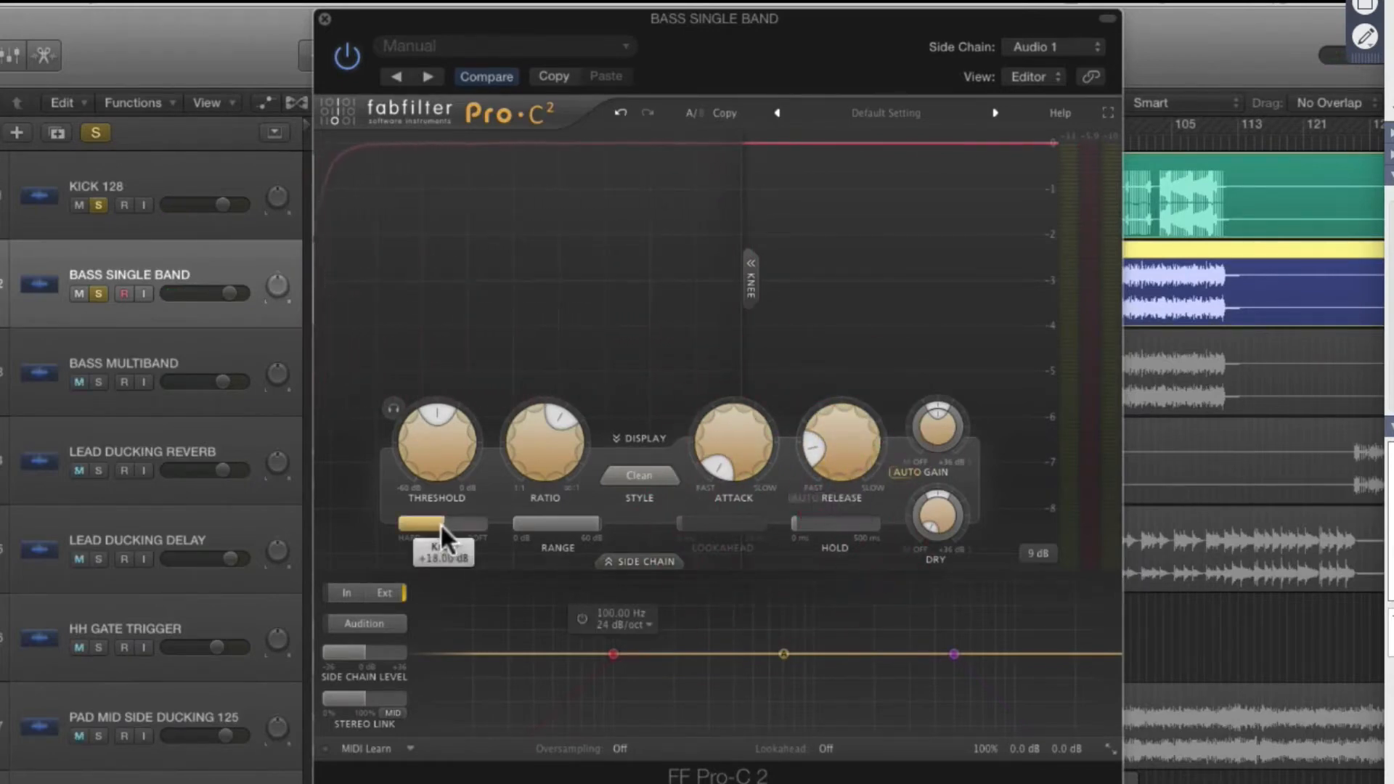
{"action": "left_click_drag", "start_coordinate": [440, 522], "coordinate": [295, 533]}
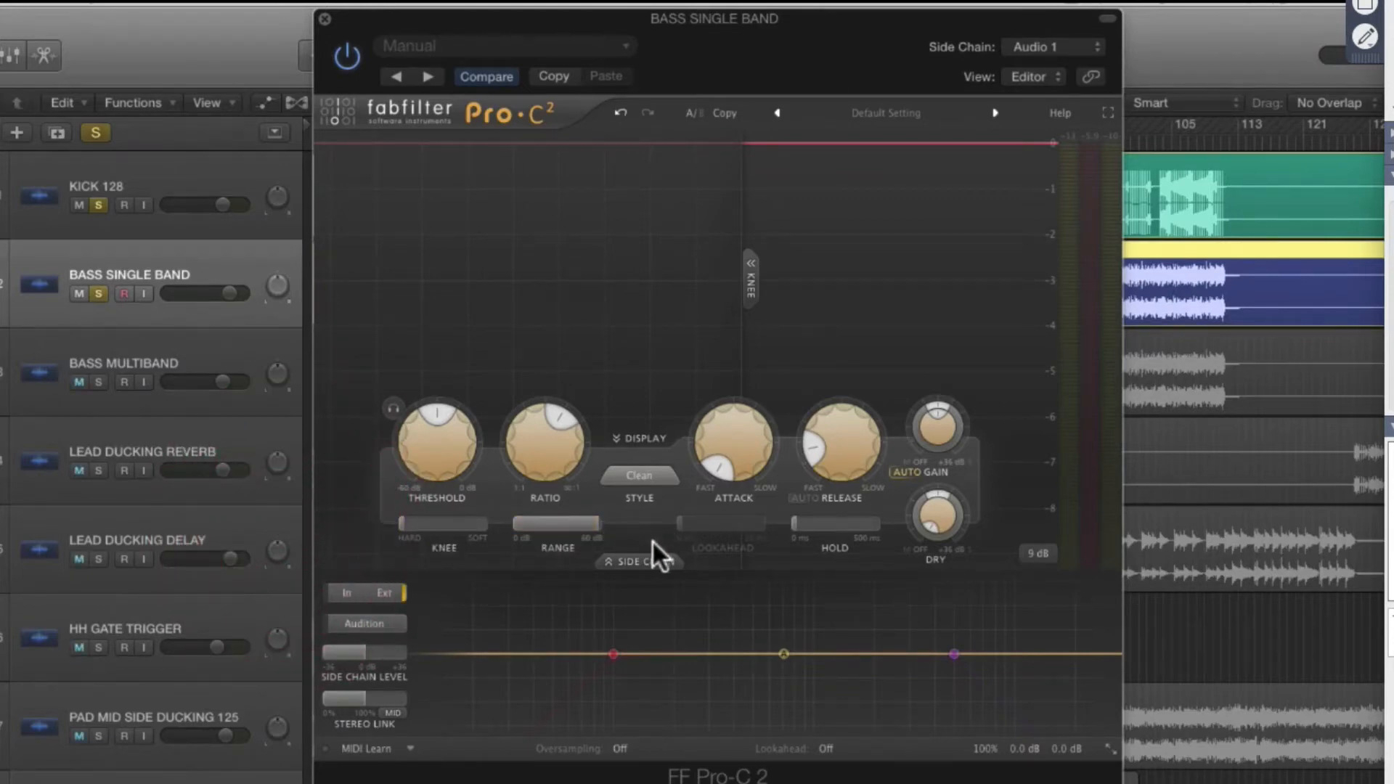
{"action": "mouse_move", "coordinate": [560, 451]}
{"action": "left_click_drag", "start_coordinate": [560, 451], "coordinate": [555, 446]}
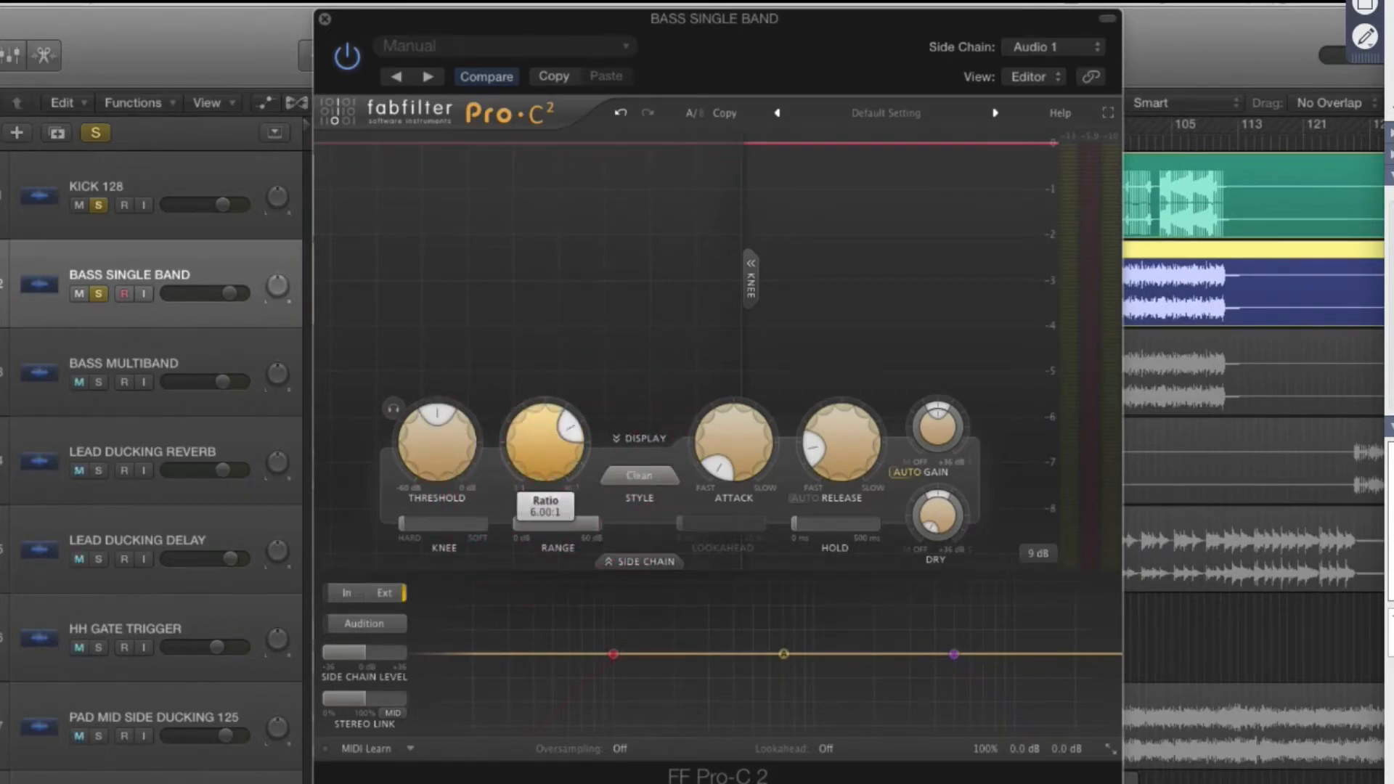
Enable the side chain's 100 Hz low-cut and 5000 Hz high-cut filters.
{"action": "mouse_move", "coordinate": [596, 649]}
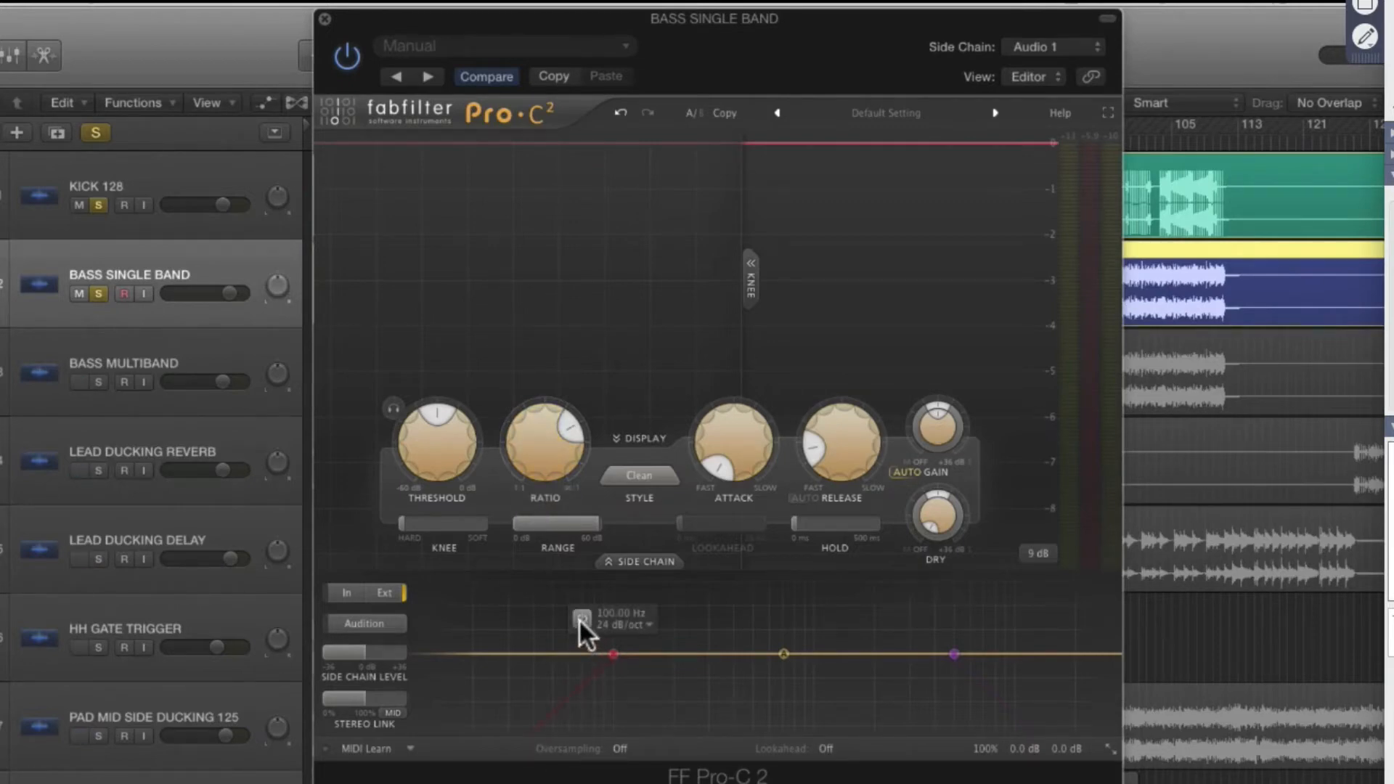
{"action": "left_click", "coordinate": [581, 619]}
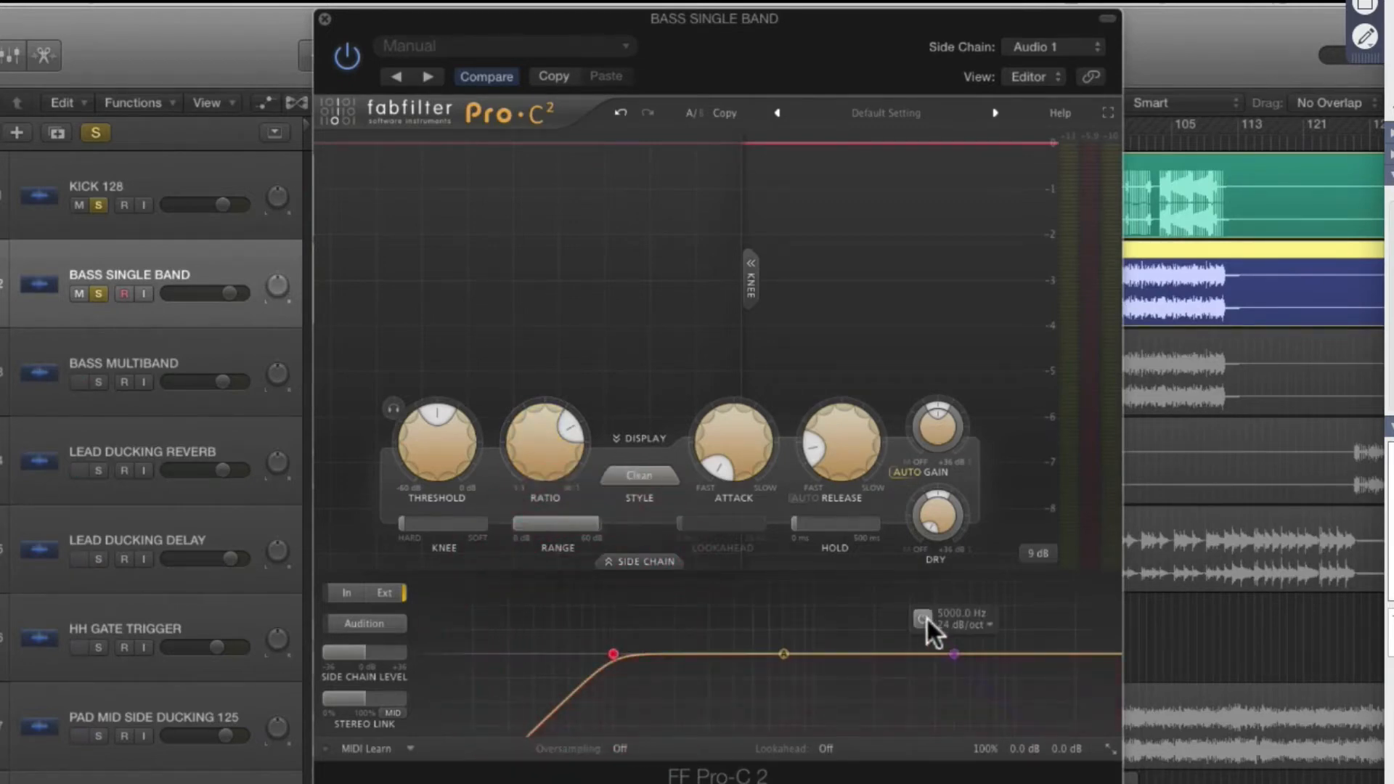
{"action": "left_click", "coordinate": [923, 619]}
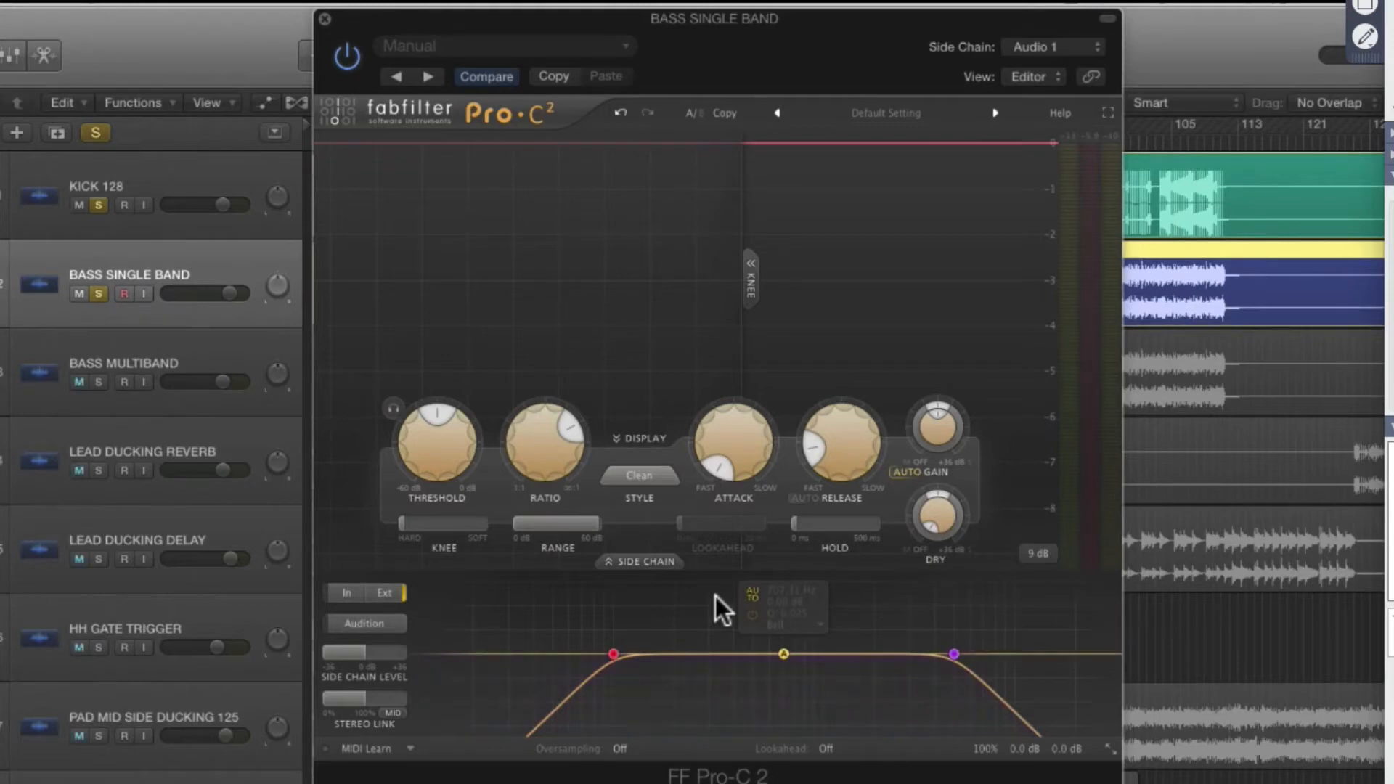
Raise the compressor threshold to 0 dB, start playback, and gradually lower the threshold to about -23.70 dB.
{"action": "left_click_drag", "start_coordinate": [429, 473], "coordinate": [428, 370]}
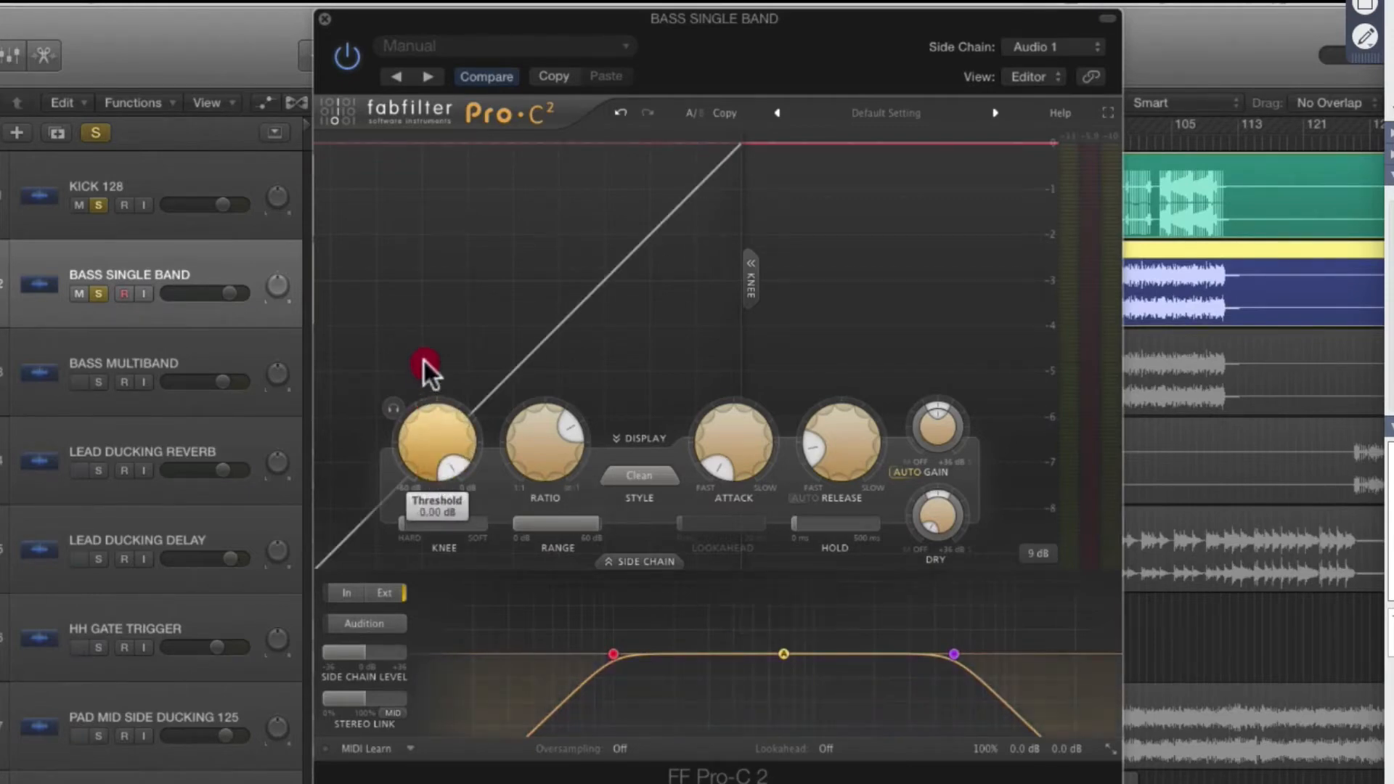
{"action": "key", "text": "space"}
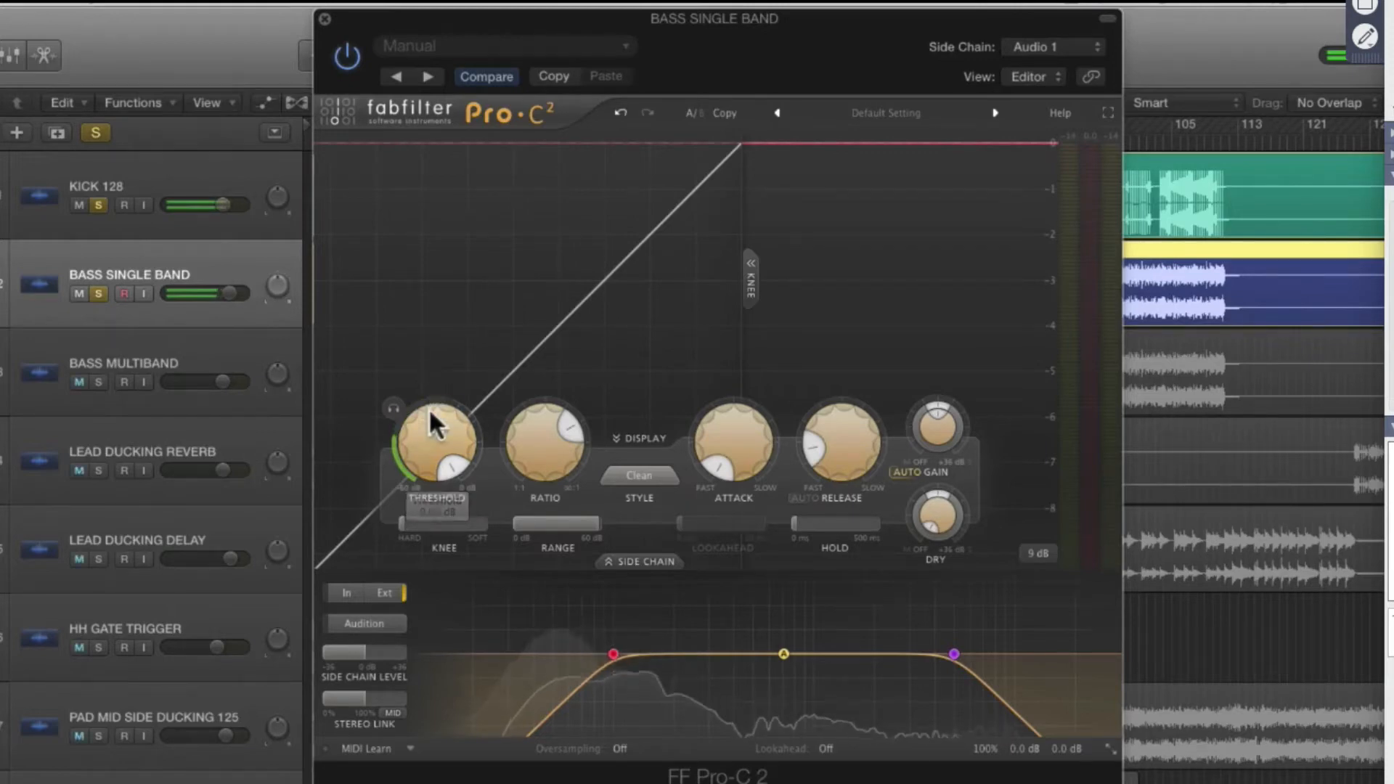
{"action": "scroll", "coordinate": [428, 440], "scroll_direction": "down", "scroll_amount": 3}
{"action": "scroll", "coordinate": [428, 440], "scroll_direction": "down", "scroll_amount": 6}
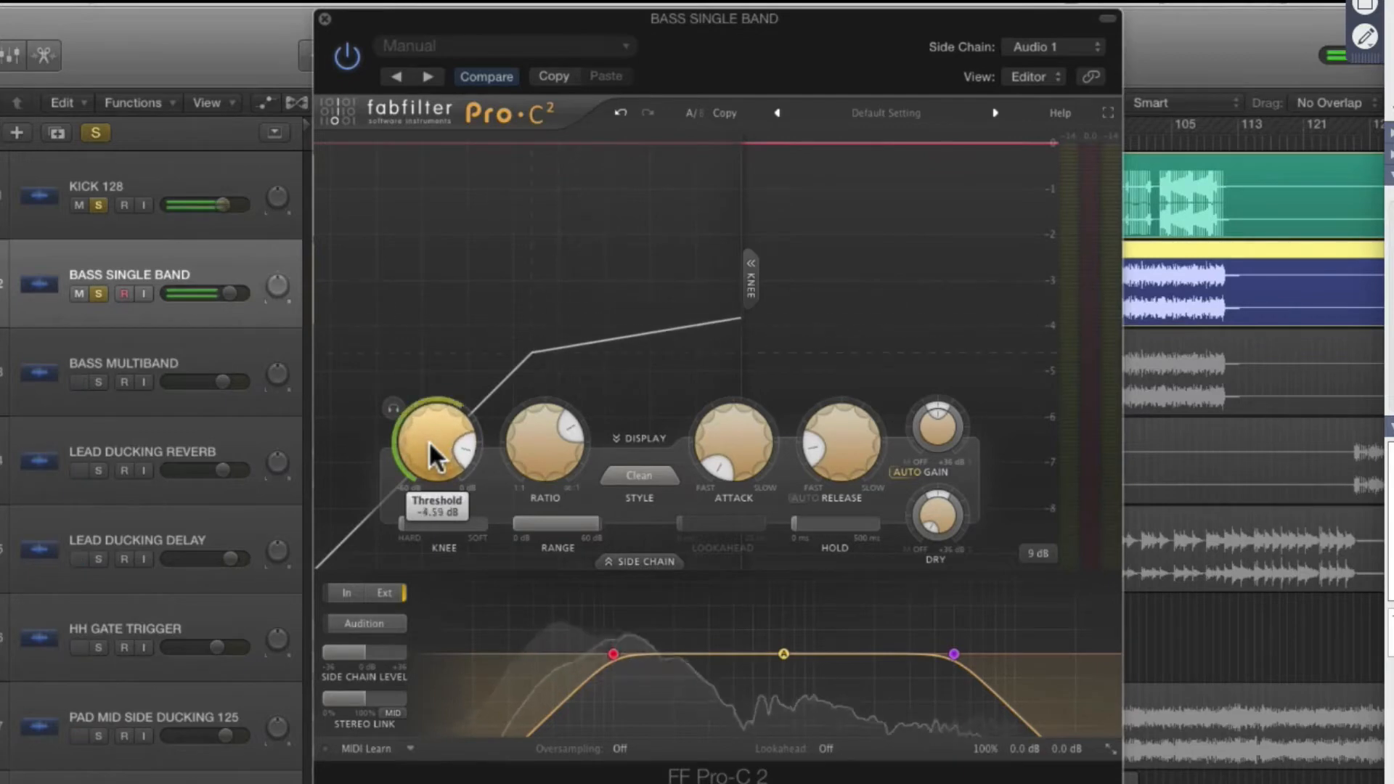
{"action": "scroll", "coordinate": [428, 440], "scroll_direction": "down", "scroll_amount": 10}
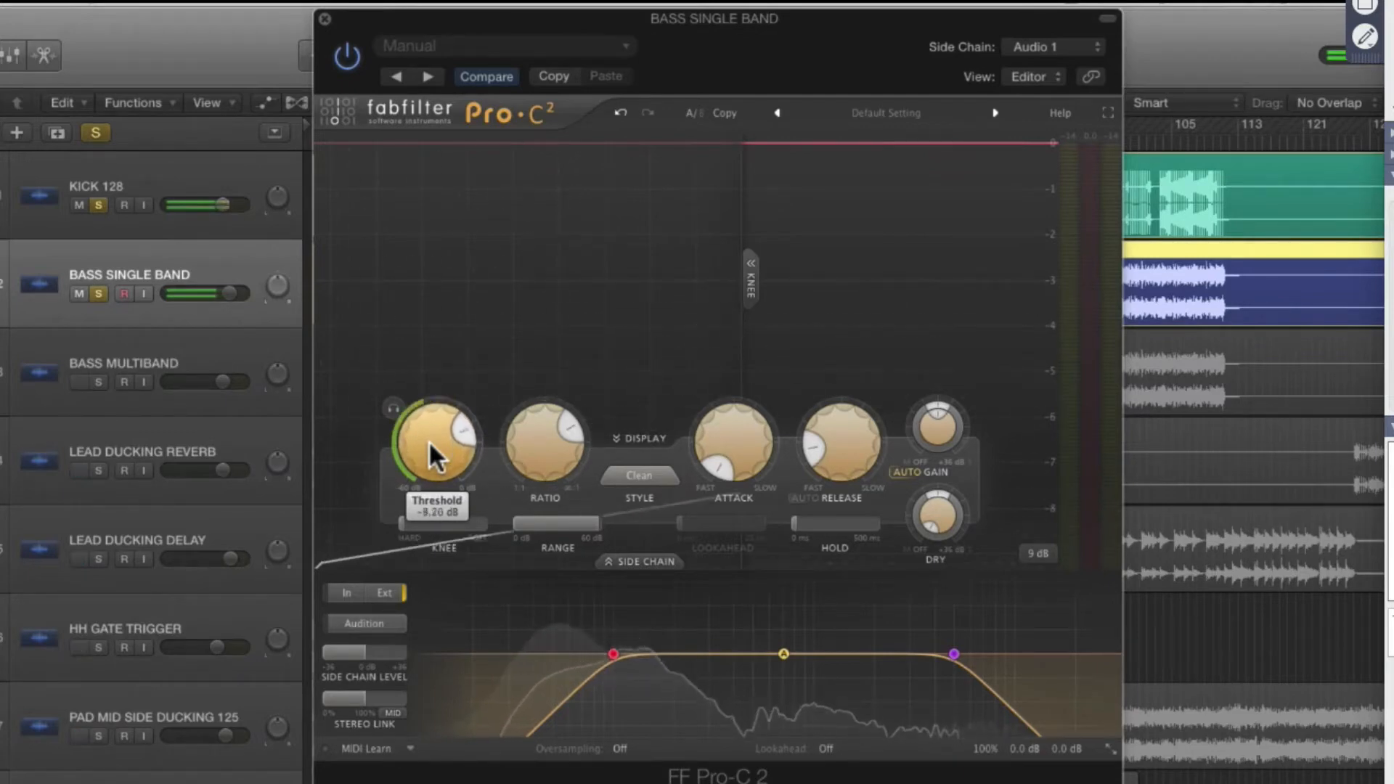
{"action": "scroll", "coordinate": [430, 444], "scroll_direction": "down", "scroll_amount": 8}
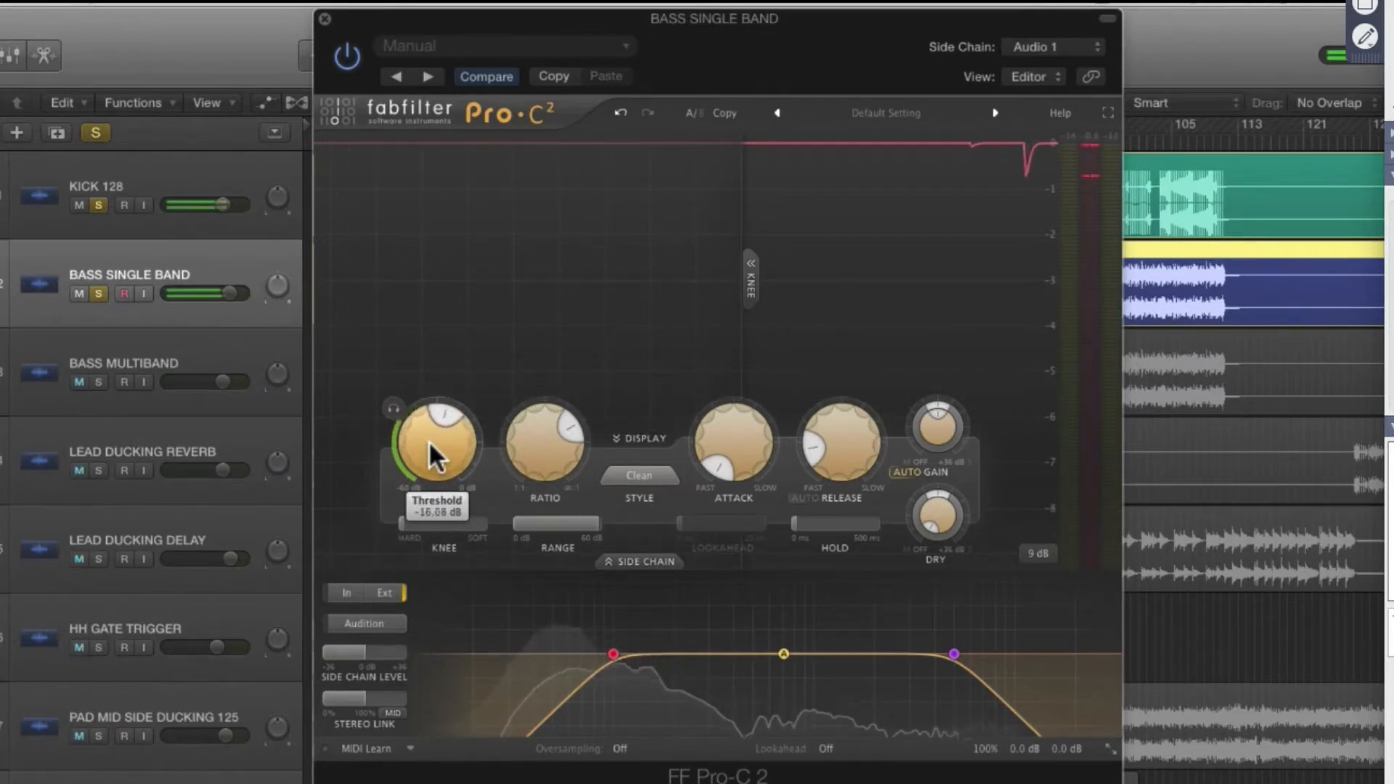
{"action": "scroll", "coordinate": [428, 440], "scroll_direction": "down", "scroll_amount": 6}
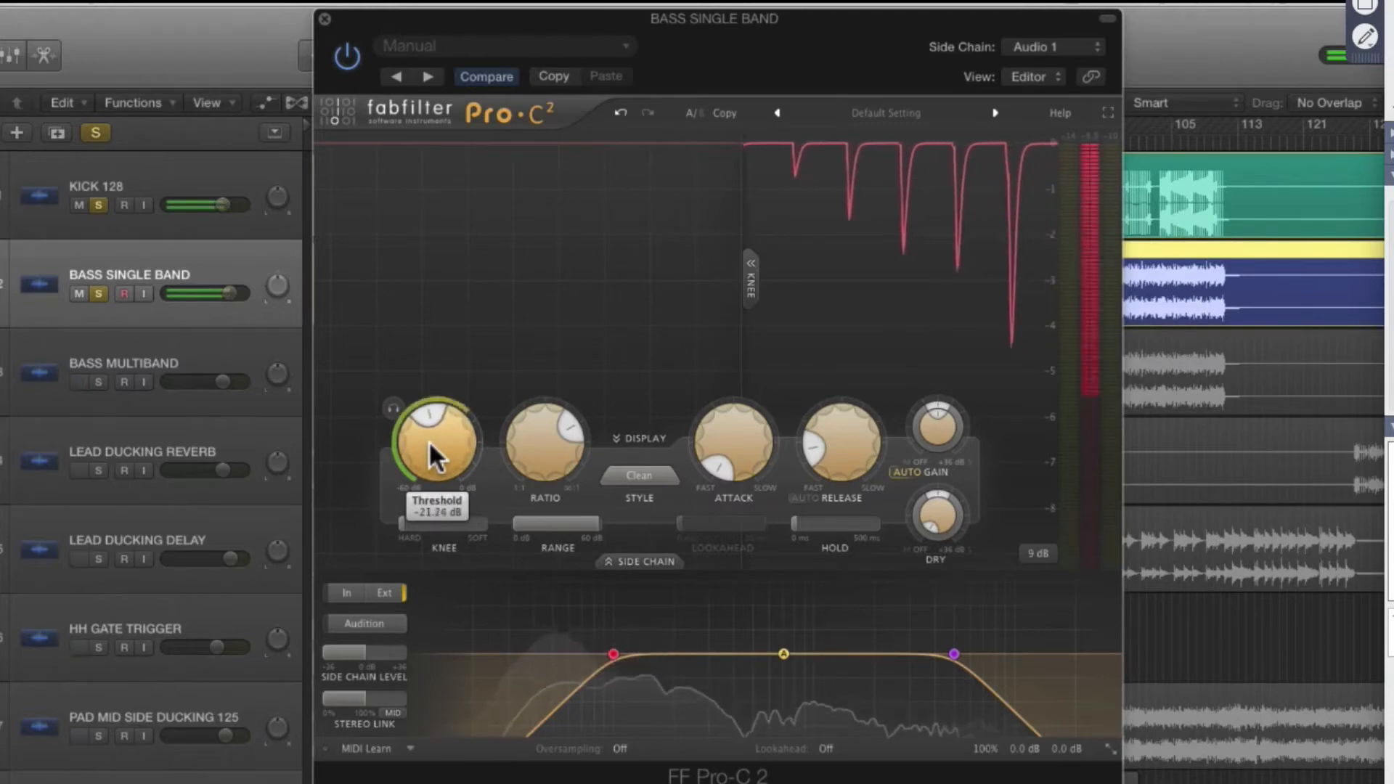
{"action": "scroll", "coordinate": [428, 440], "scroll_direction": "down", "scroll_amount": 1}
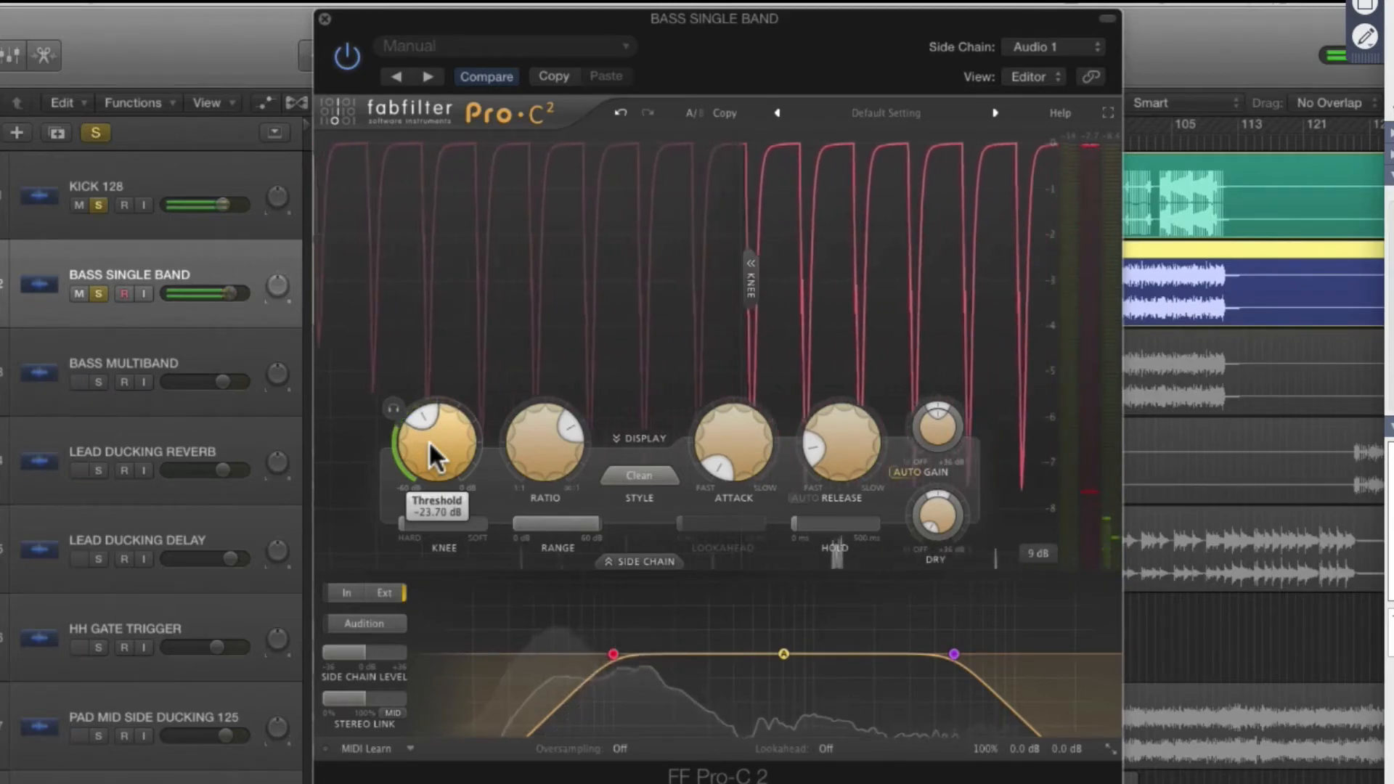
Turn off auto gain and raise the compressor threshold to about -12.12 dB.
{"action": "mouse_move", "coordinate": [829, 443]}
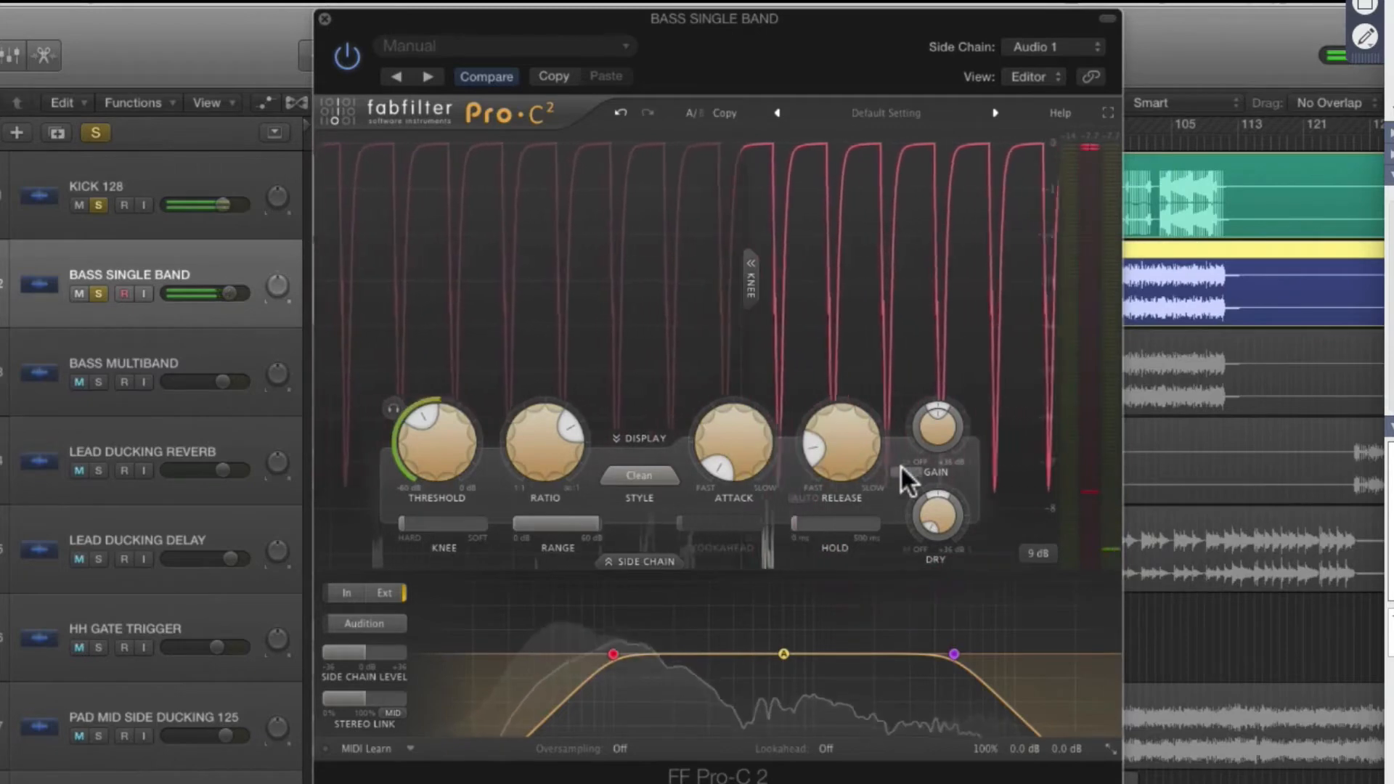
{"action": "mouse_move", "coordinate": [447, 445]}
{"action": "scroll", "coordinate": [438, 447], "scroll_direction": "up", "scroll_amount": 10}
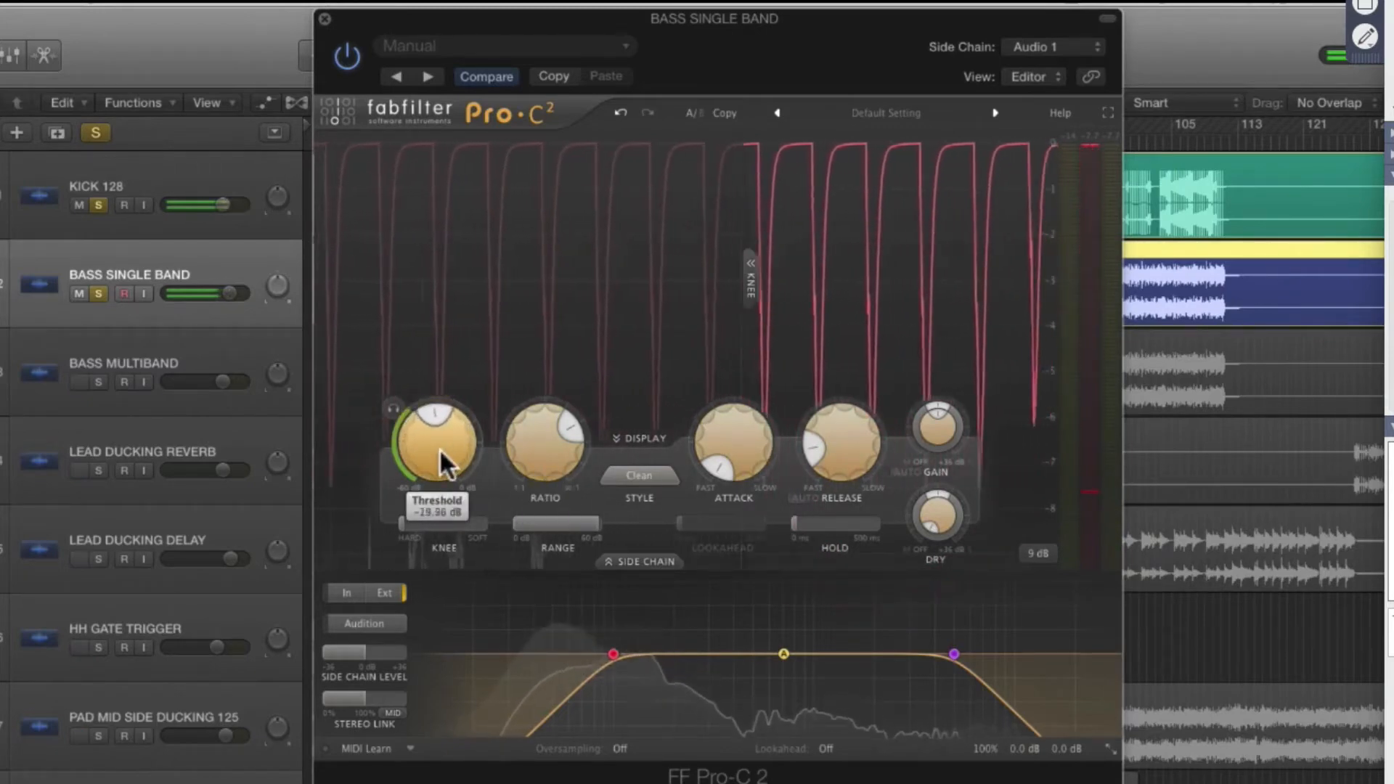
{"action": "scroll", "coordinate": [438, 447], "scroll_direction": "up", "scroll_amount": 1}
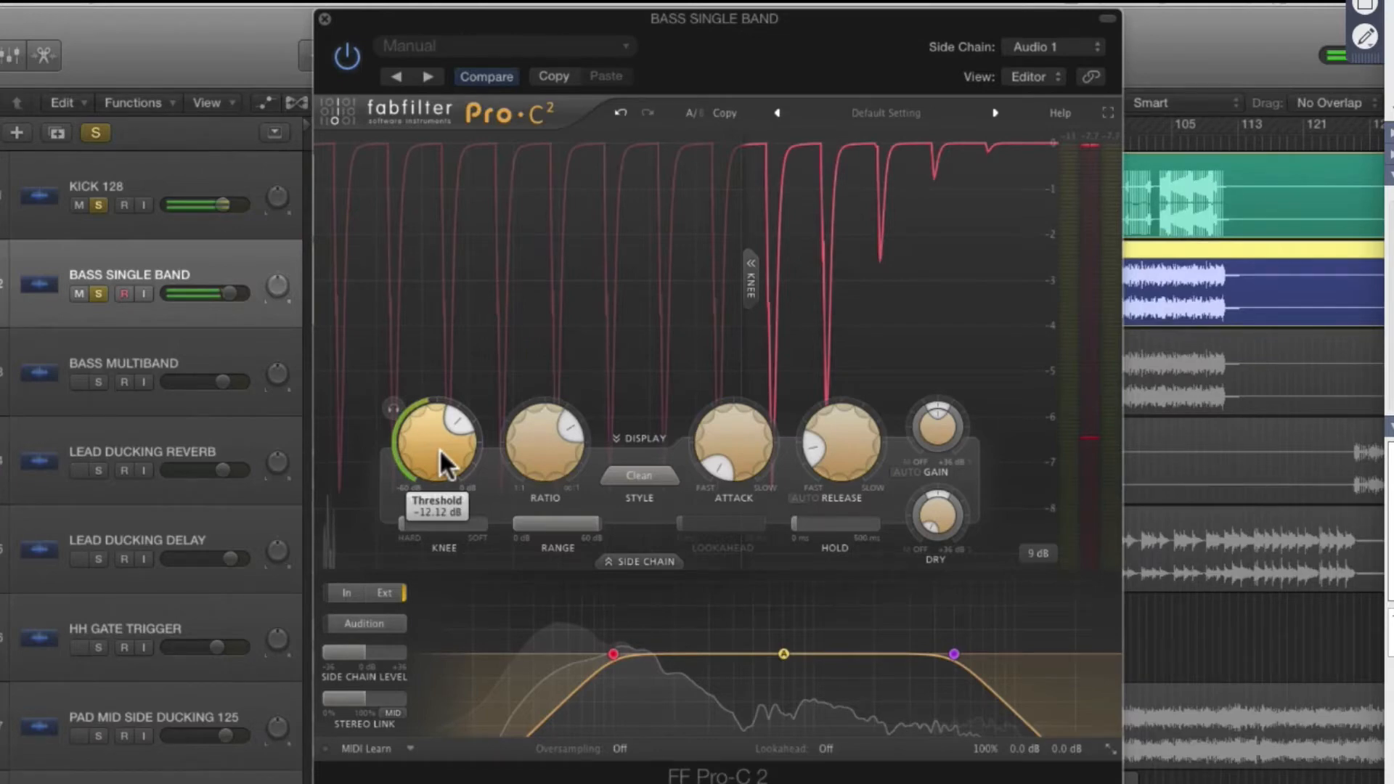
Lower the compressor threshold to about -24.12 dB and switch auto release on and back off to compare it.
{"action": "scroll", "coordinate": [438, 447], "scroll_direction": "down", "scroll_amount": 10}
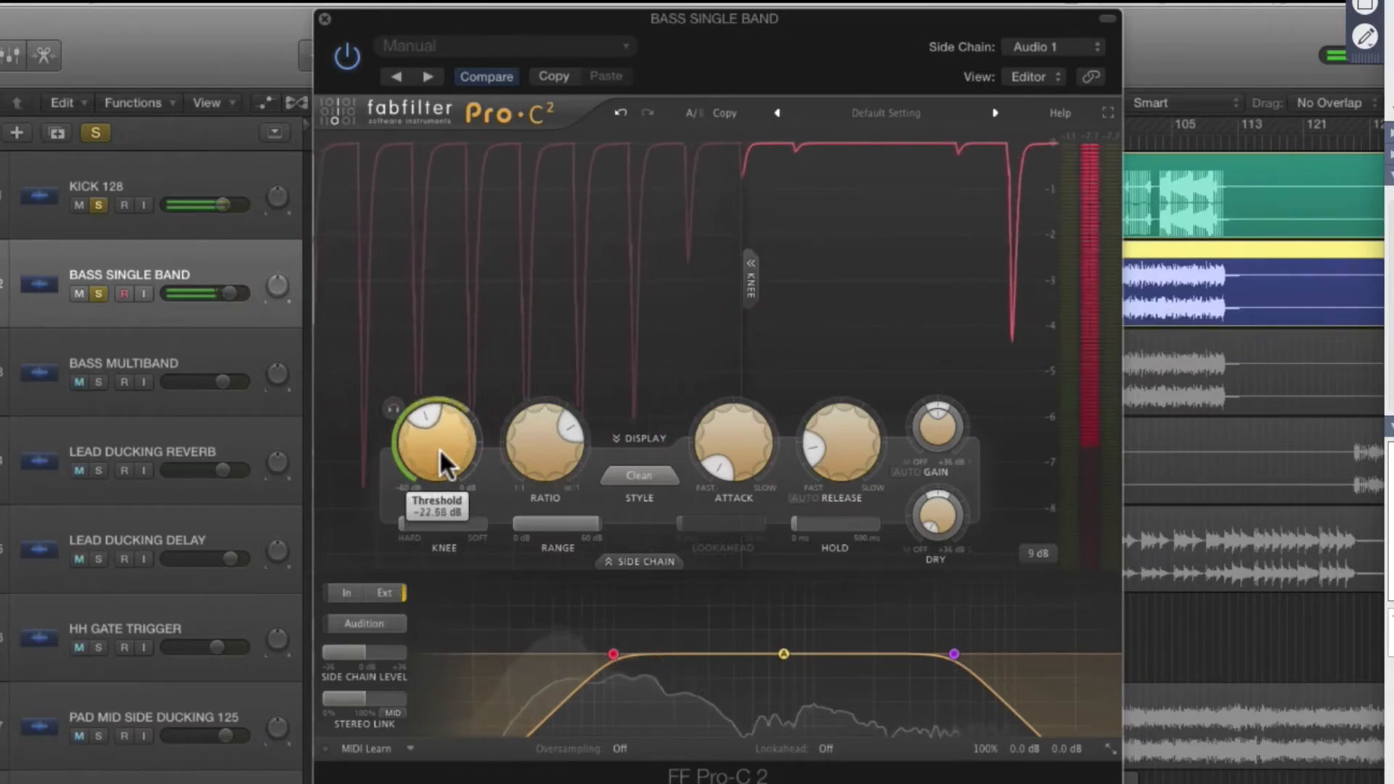
{"action": "scroll", "coordinate": [438, 447], "scroll_direction": "down", "scroll_amount": 2}
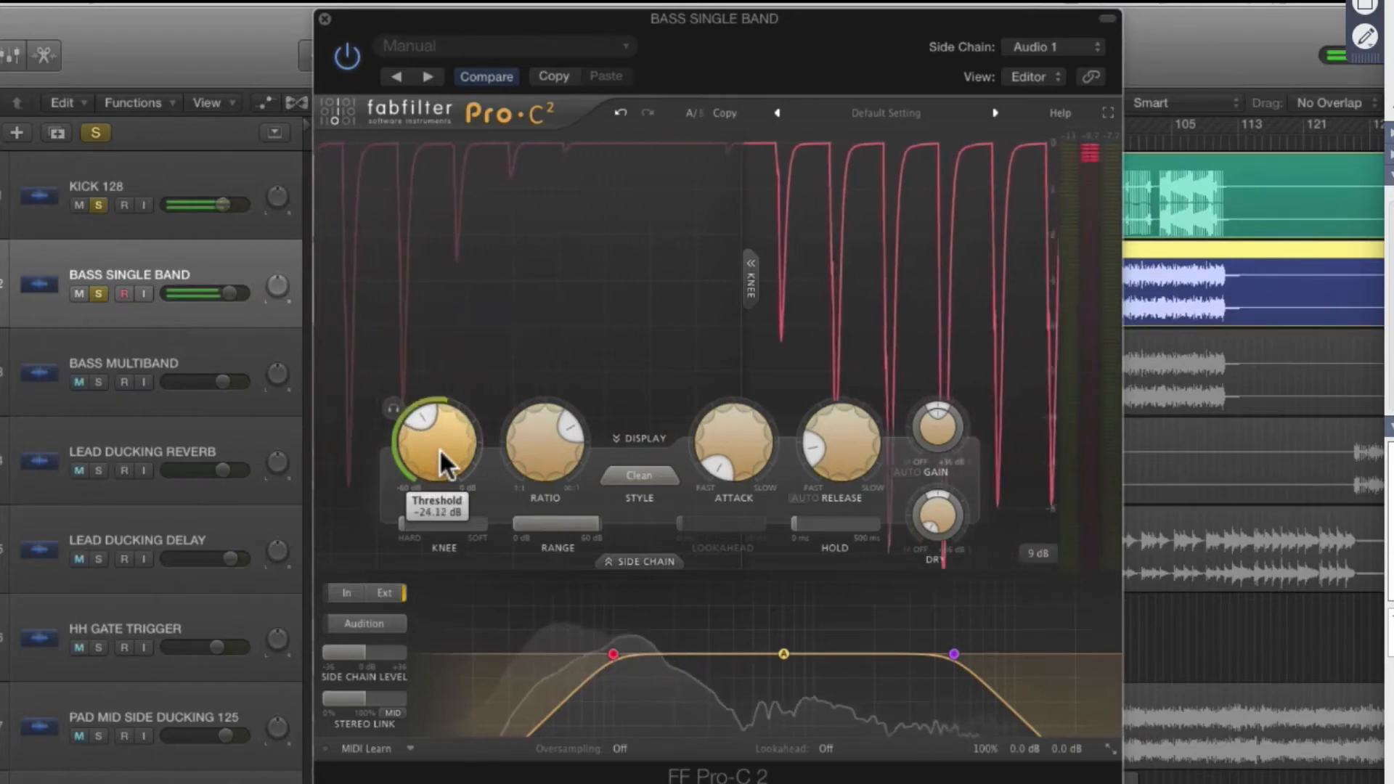
{"action": "left_click", "coordinate": [807, 493]}
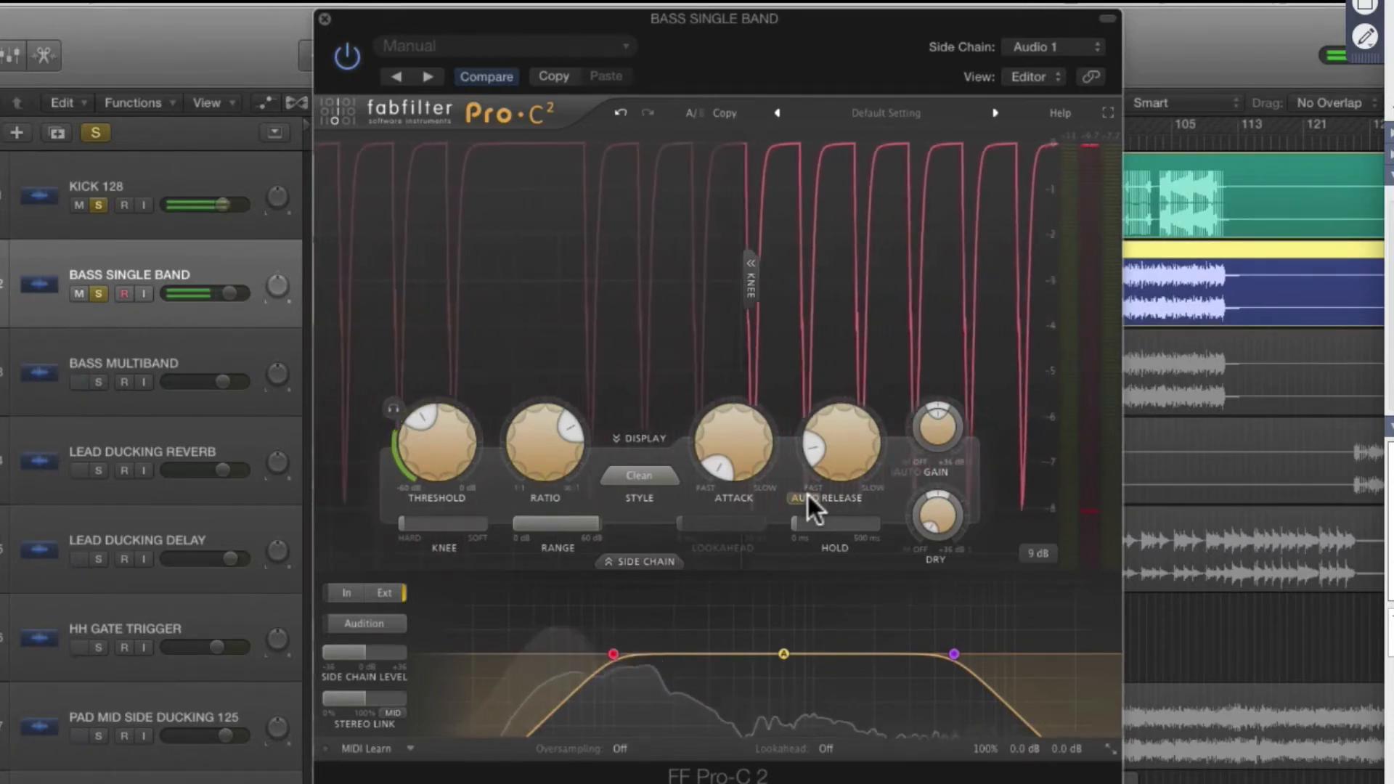
{"action": "left_click", "coordinate": [808, 497]}
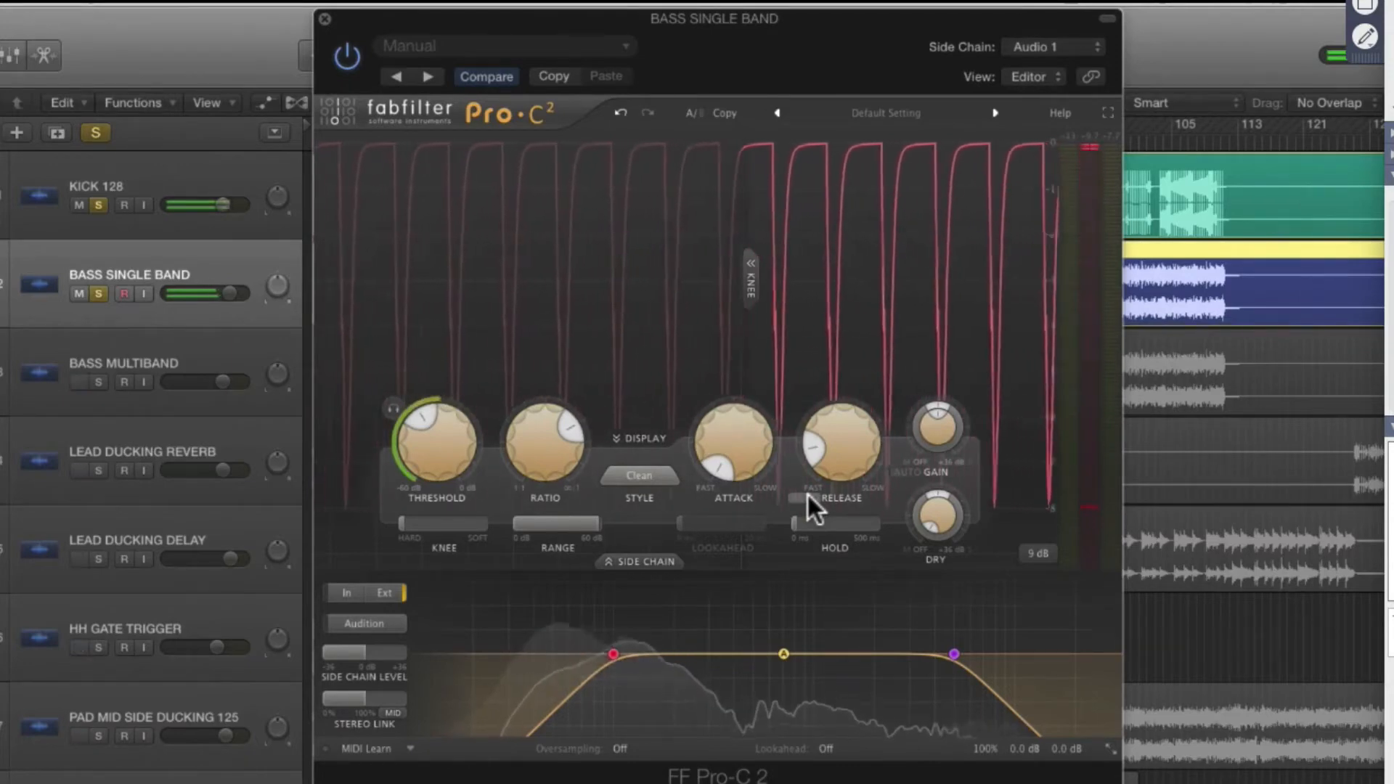
Raise the side chain's low-cut frequency slightly, mute the KICK 128 track and audition the side chain signal.
{"action": "mouse_move", "coordinate": [591, 625]}
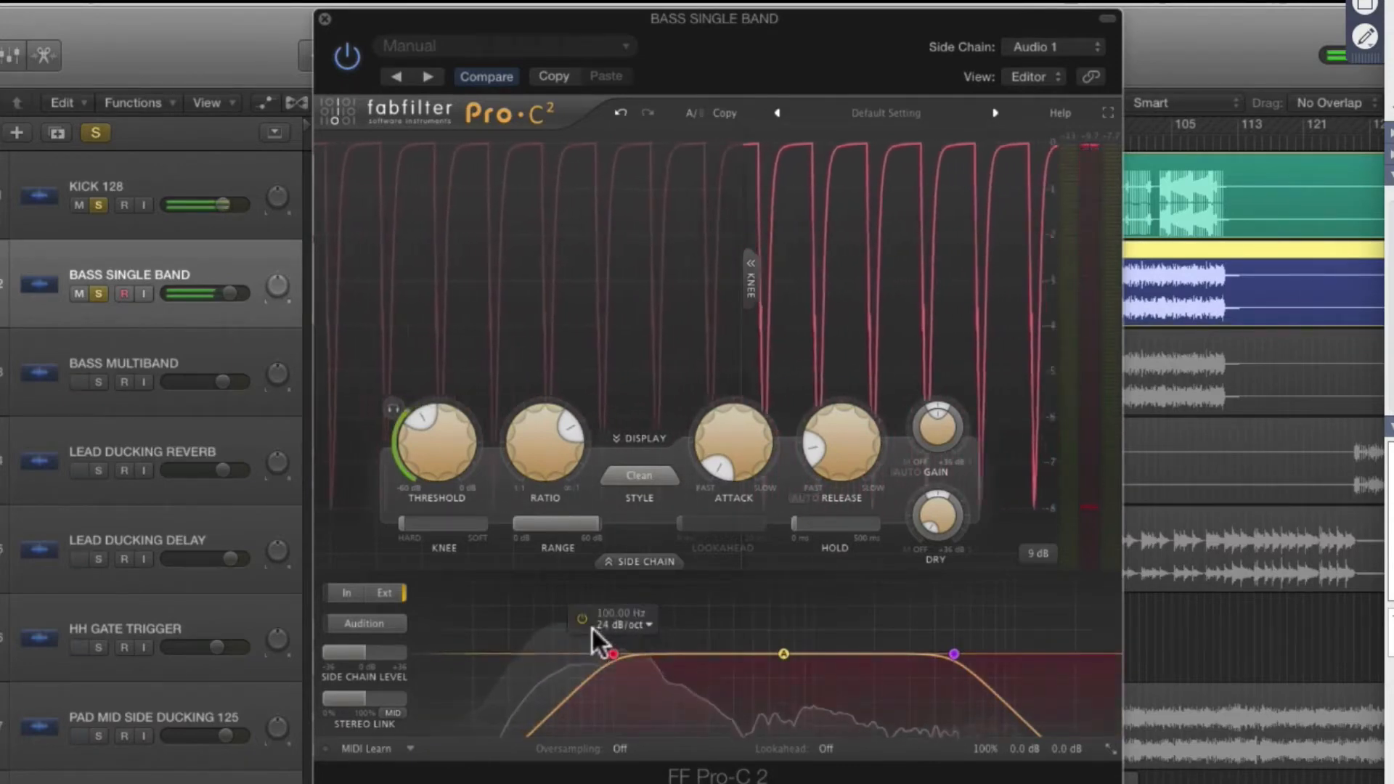
{"action": "left_click_drag", "start_coordinate": [613, 654], "coordinate": [634, 649]}
{"action": "left_click", "coordinate": [78, 203]}
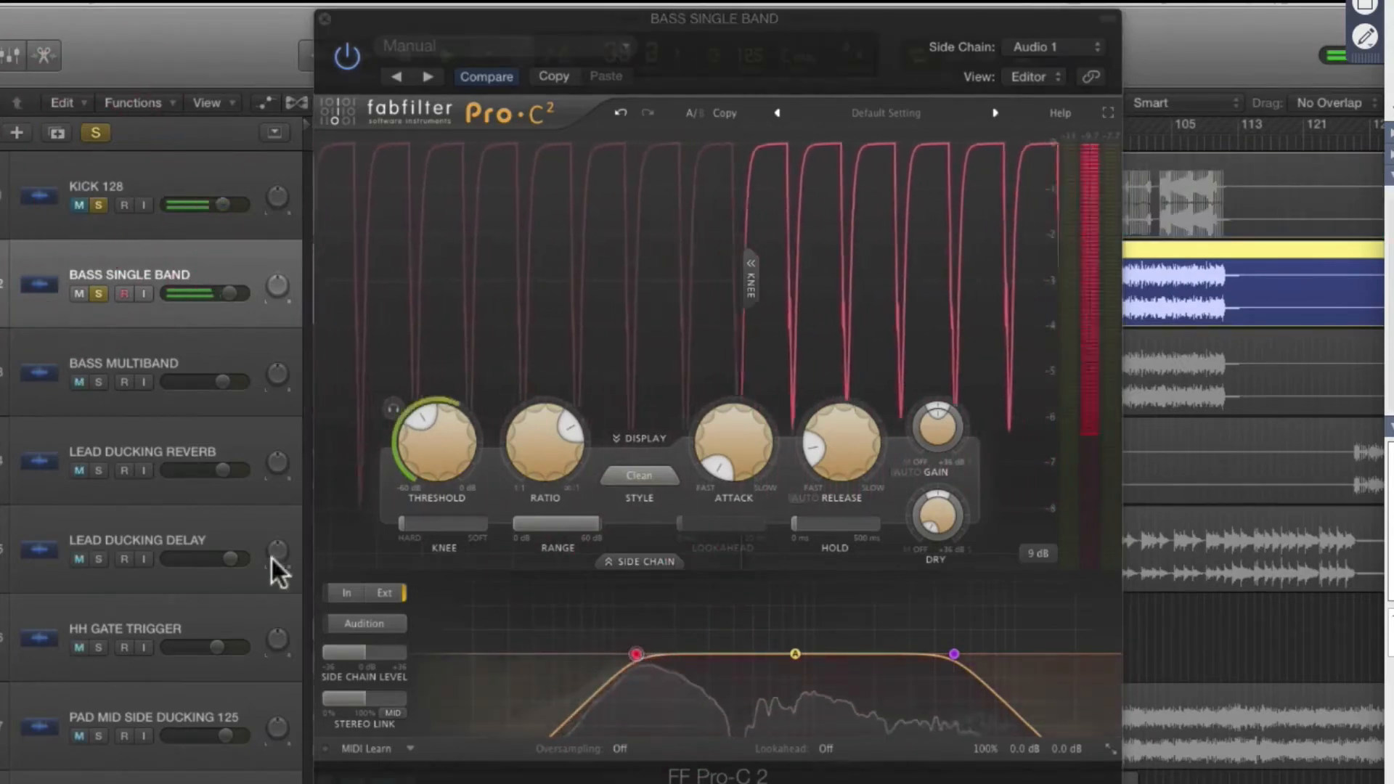
{"action": "left_click", "coordinate": [349, 622]}
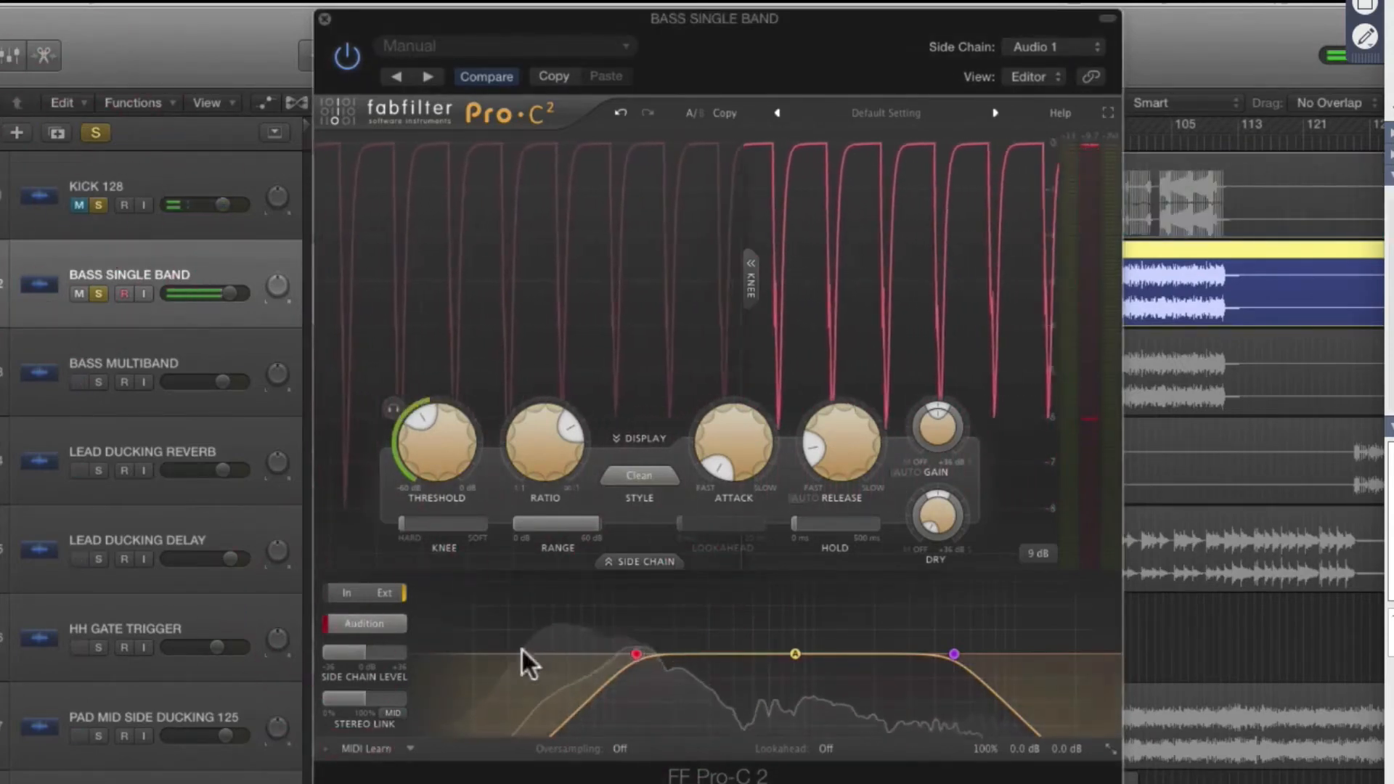
Narrow the side chain filters to a low-cut of about 114.91 Hz and a lower high-cut, ending the audition and unmuting the kick.
{"action": "mouse_move", "coordinate": [636, 654]}
{"action": "left_mouse_down"}
{"action": "mouse_move", "coordinate": [446, 660]}
{"action": "mouse_move", "coordinate": [620, 664]}
{"action": "left_mouse_up"}
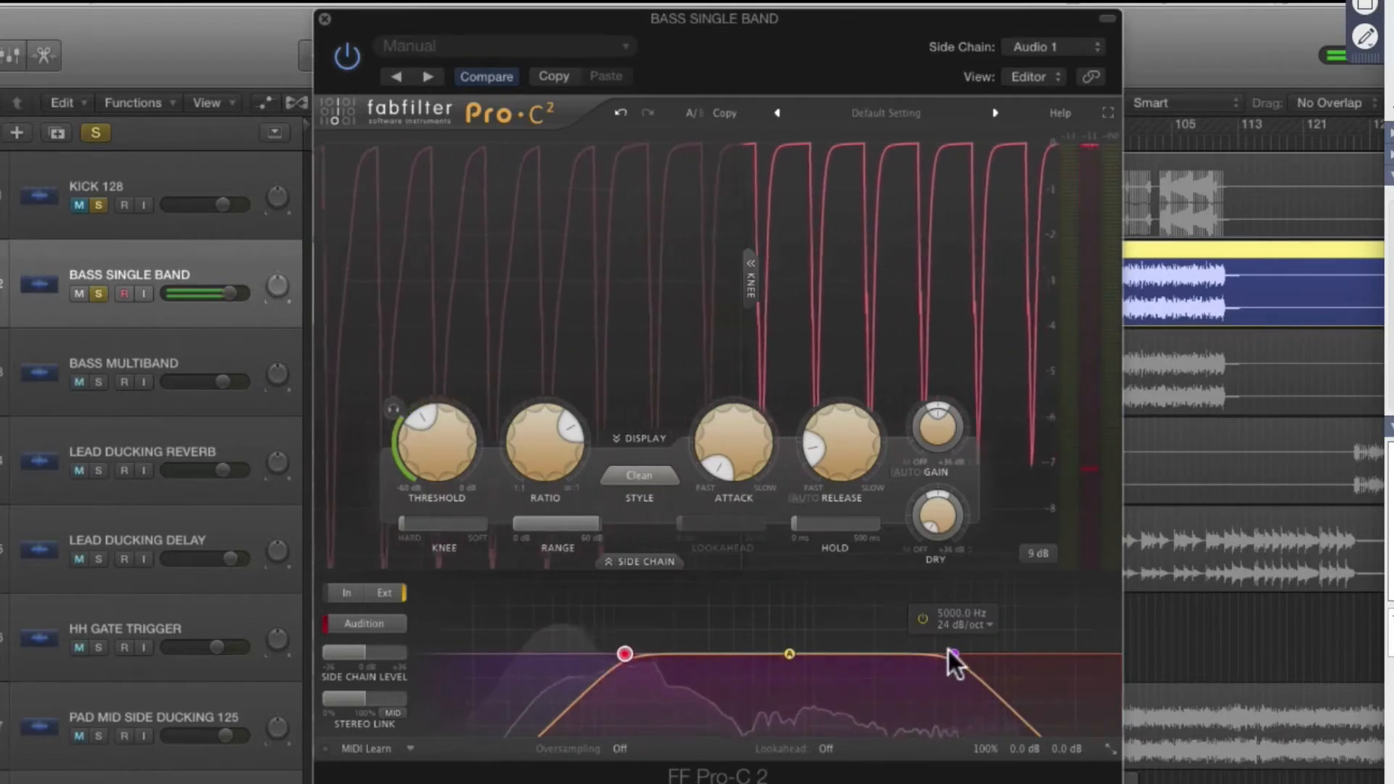
{"action": "left_click_drag", "start_coordinate": [948, 650], "coordinate": [862, 662]}
{"action": "left_click_drag", "start_coordinate": [895, 663], "coordinate": [915, 665]}
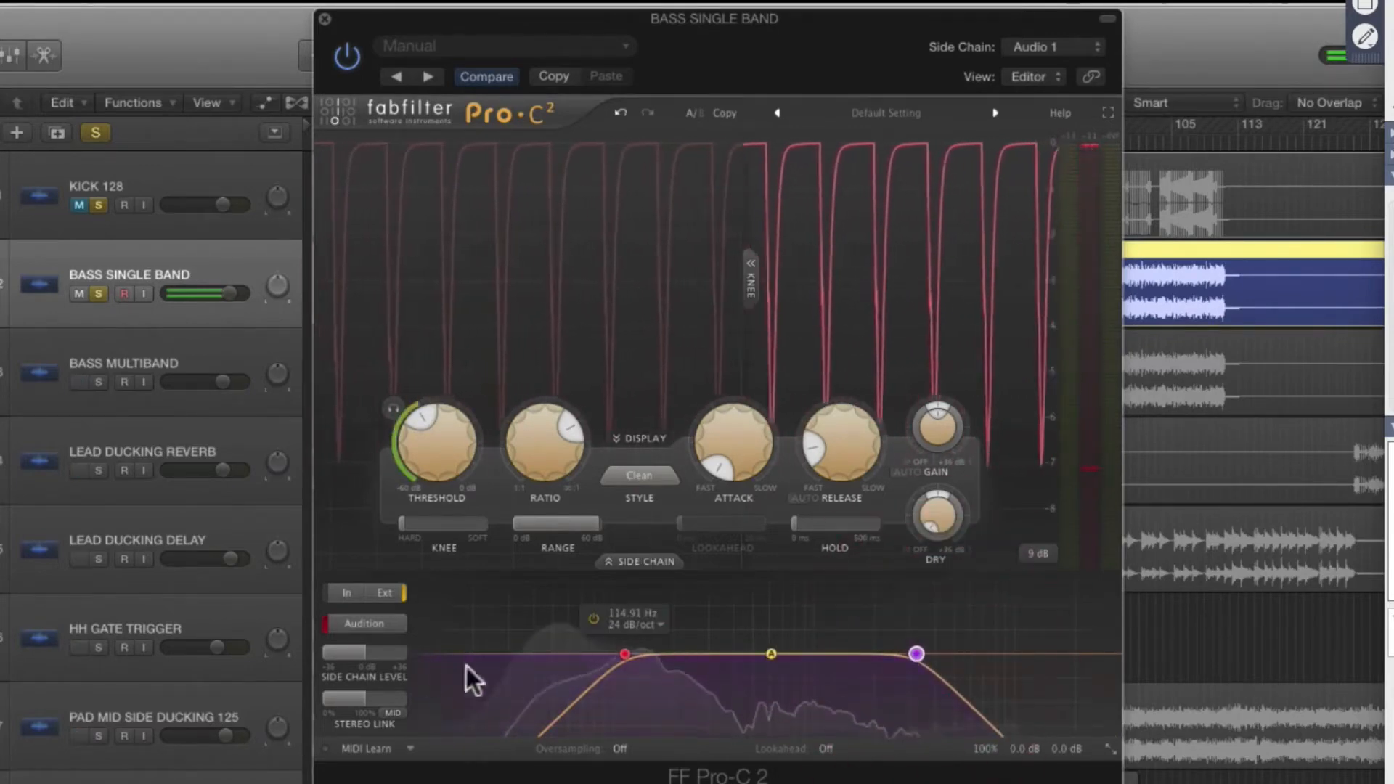
{"action": "left_click", "coordinate": [361, 623]}
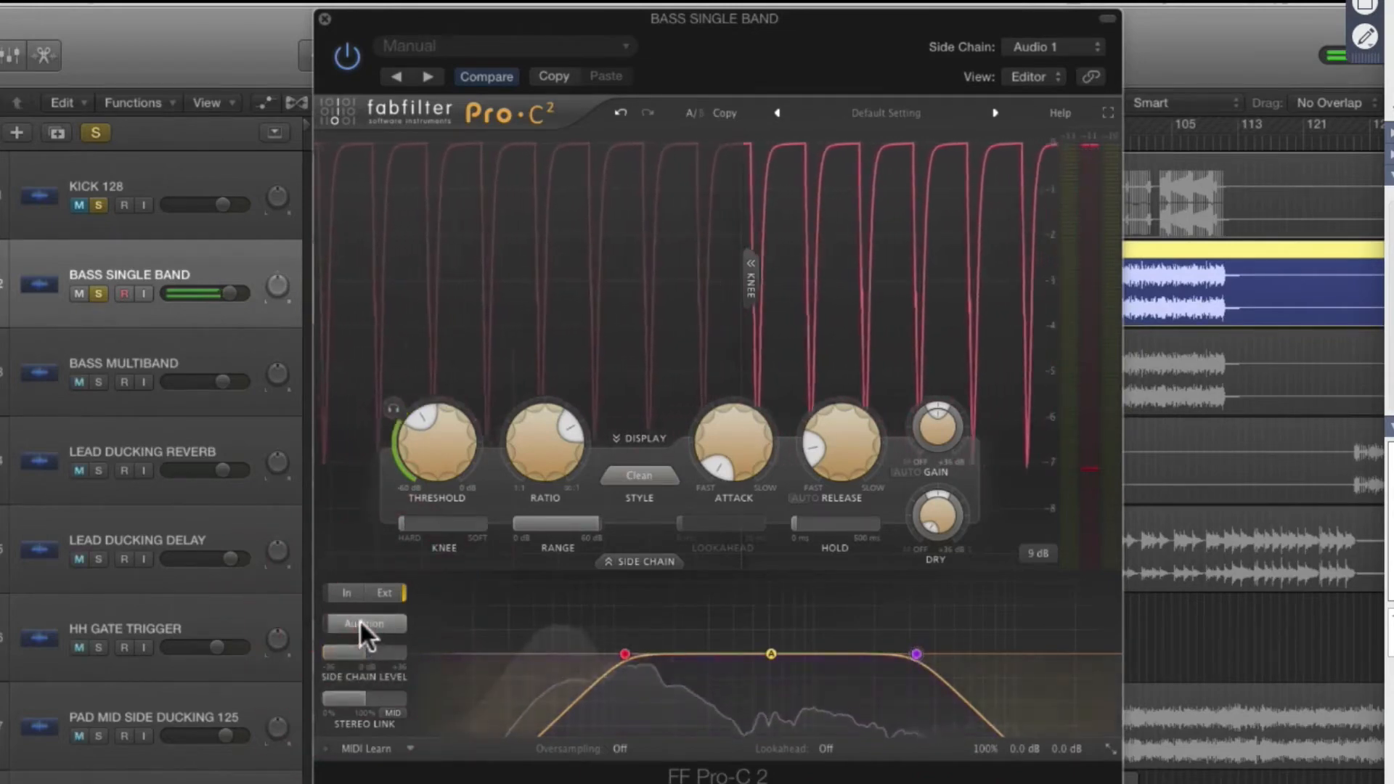
{"action": "left_click", "coordinate": [78, 200]}
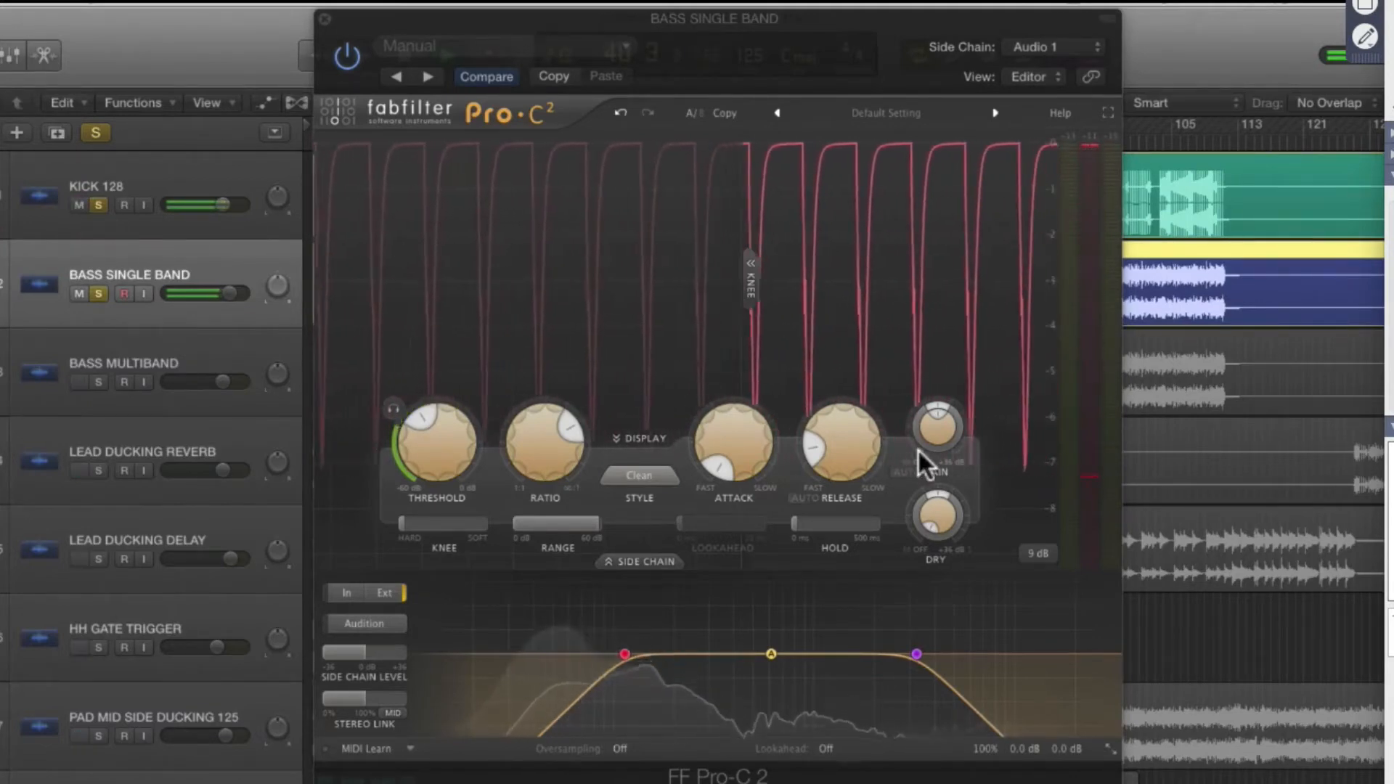
Toggle the compressor's bypass repeatedly to compare the kick and bass with and without the sidechain compression.
{"action": "mouse_move", "coordinate": [1031, 743]}
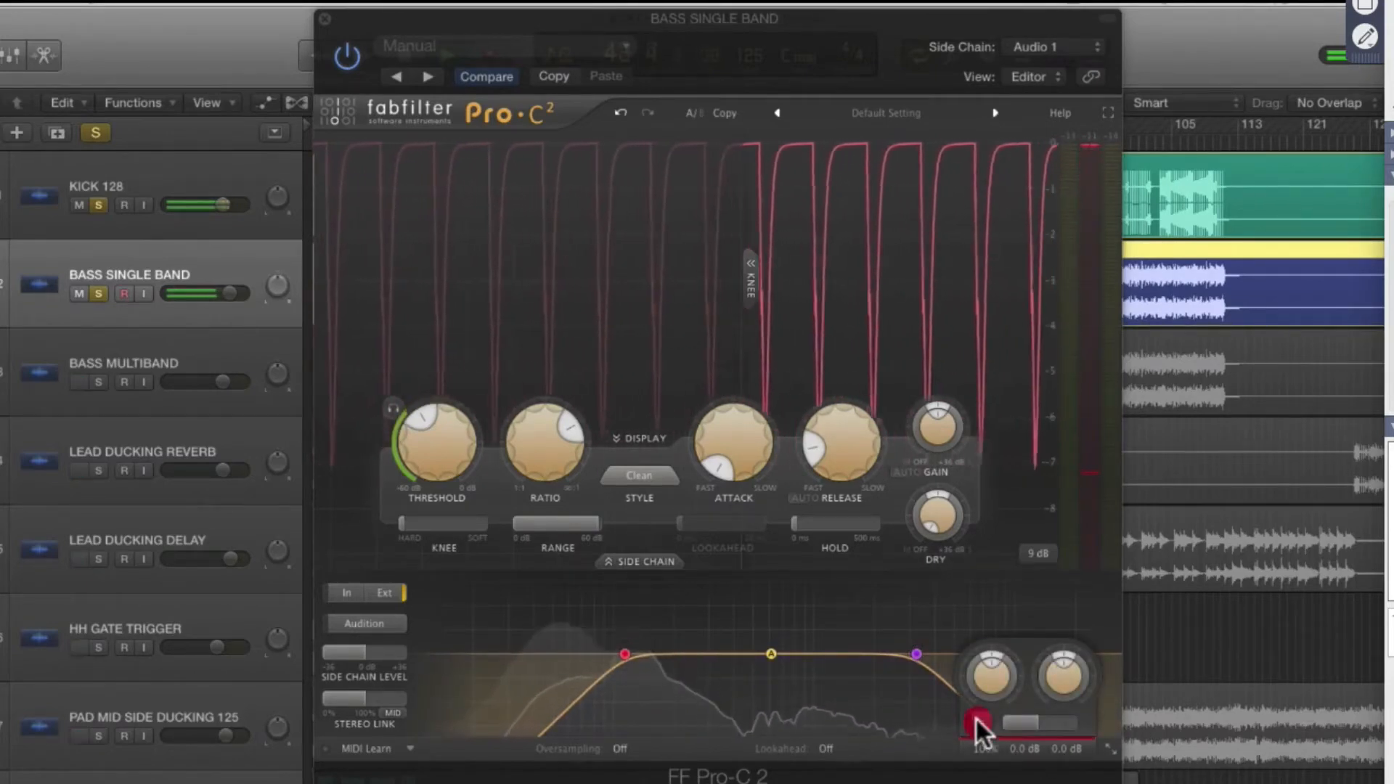
{"action": "left_click", "coordinate": [977, 718]}
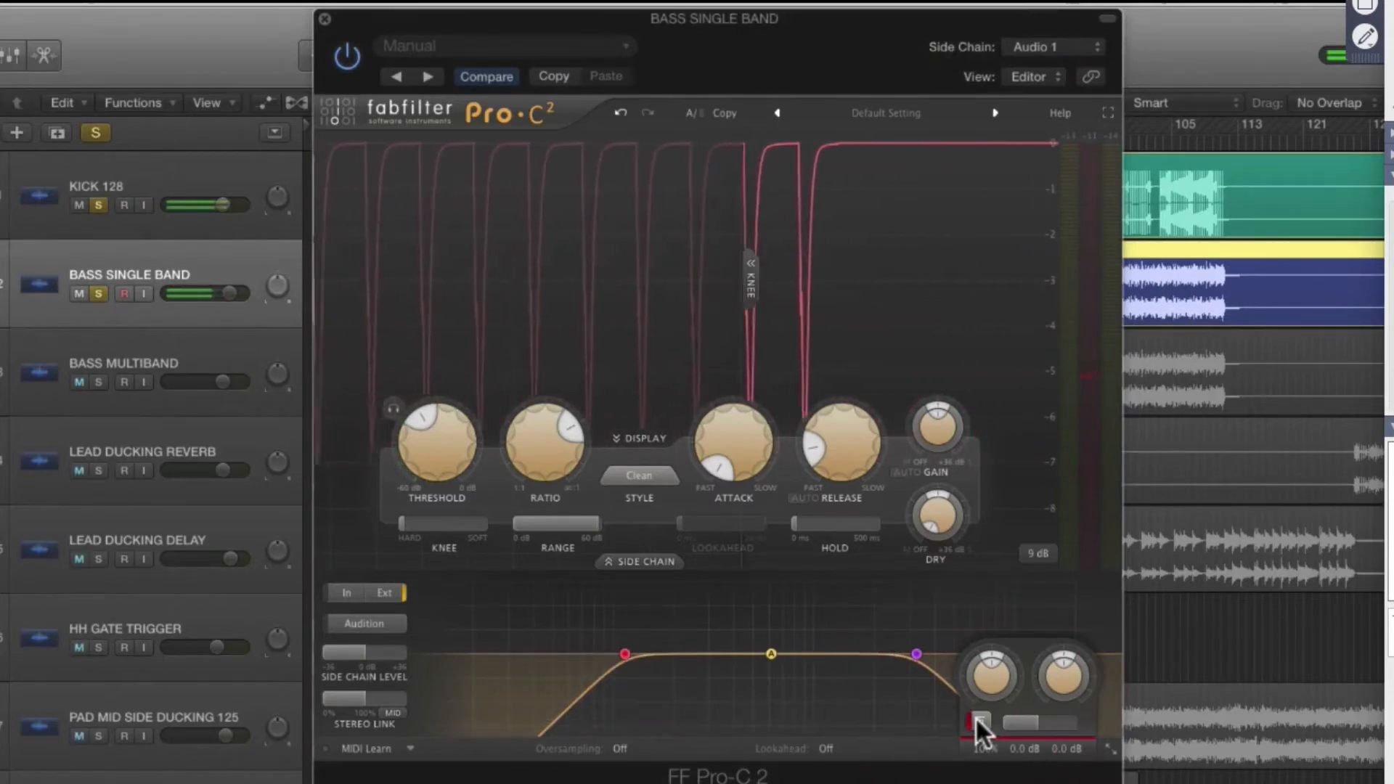
{"action": "left_click", "coordinate": [976, 719]}
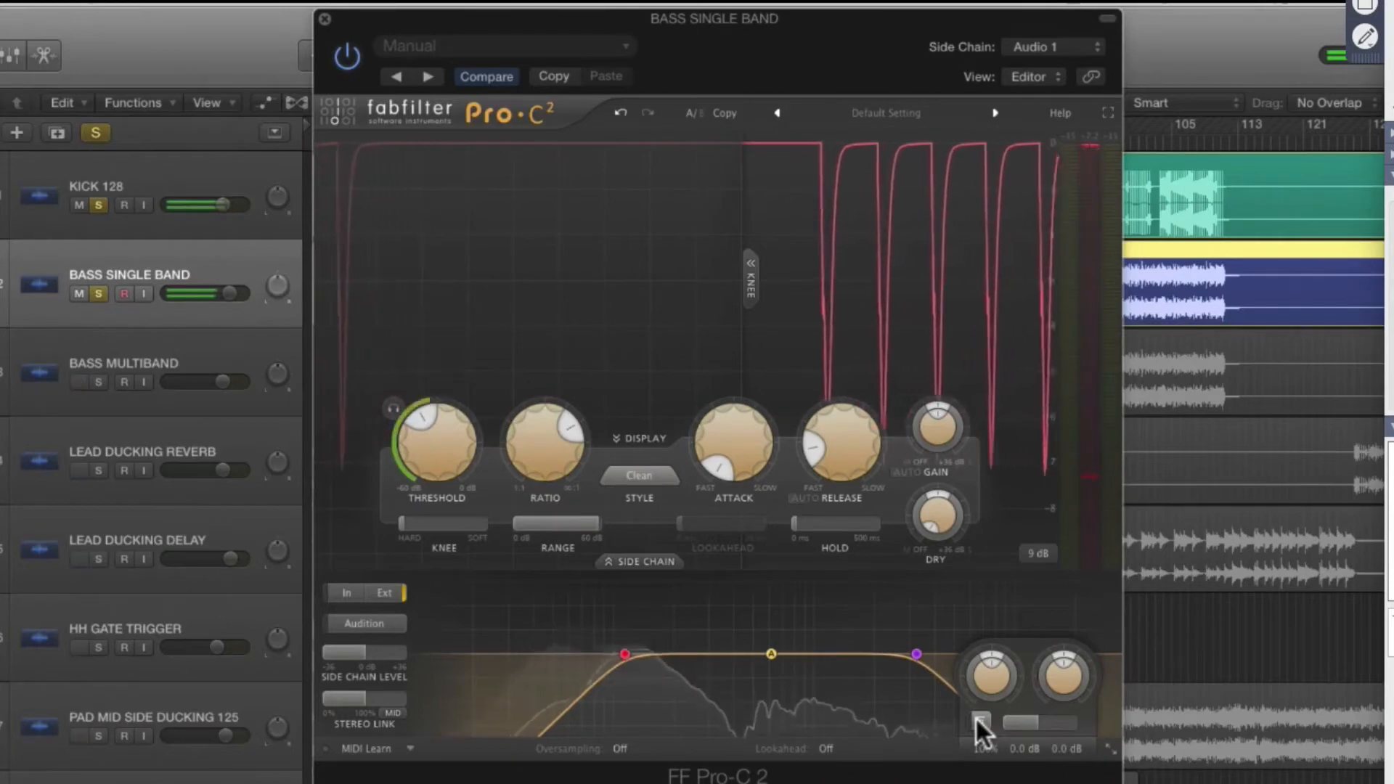
{"action": "left_click", "coordinate": [976, 719]}
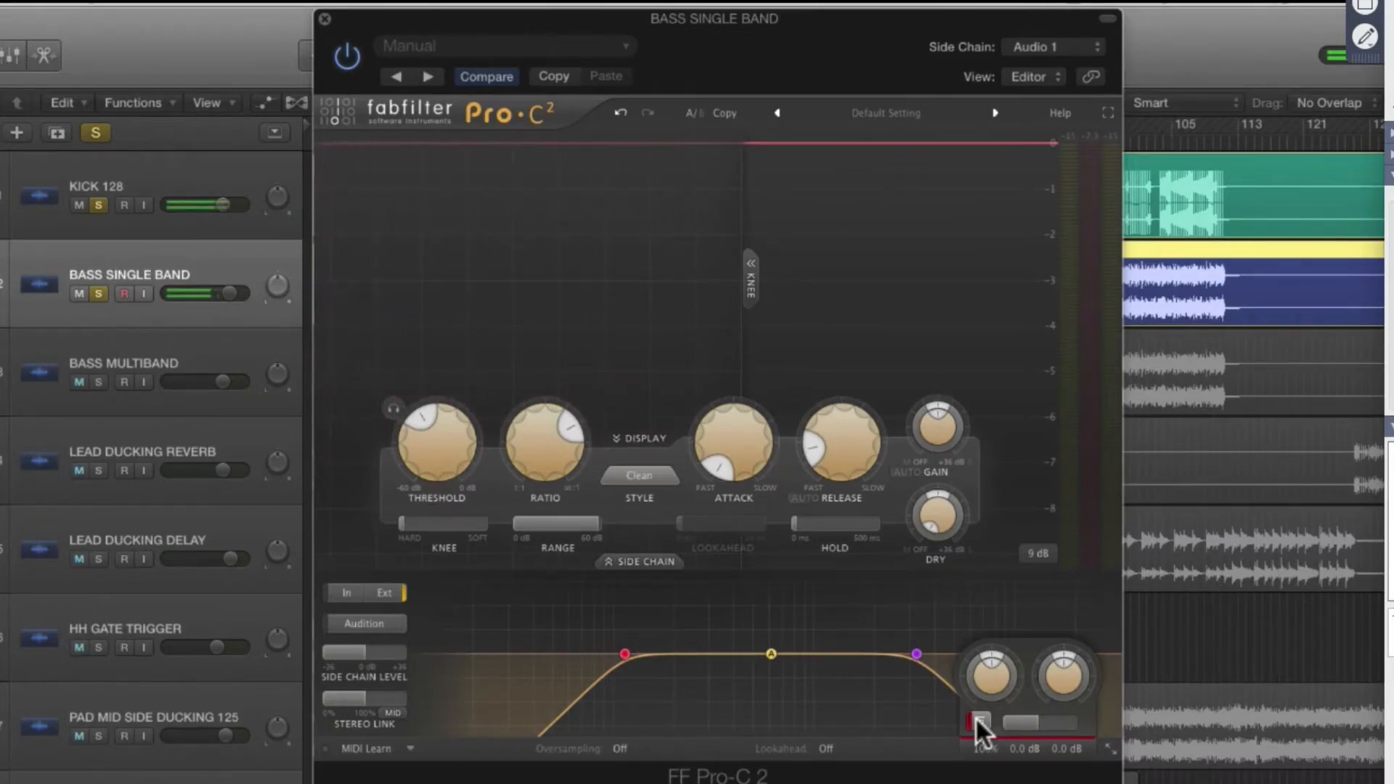
{"action": "left_click", "coordinate": [974, 716]}
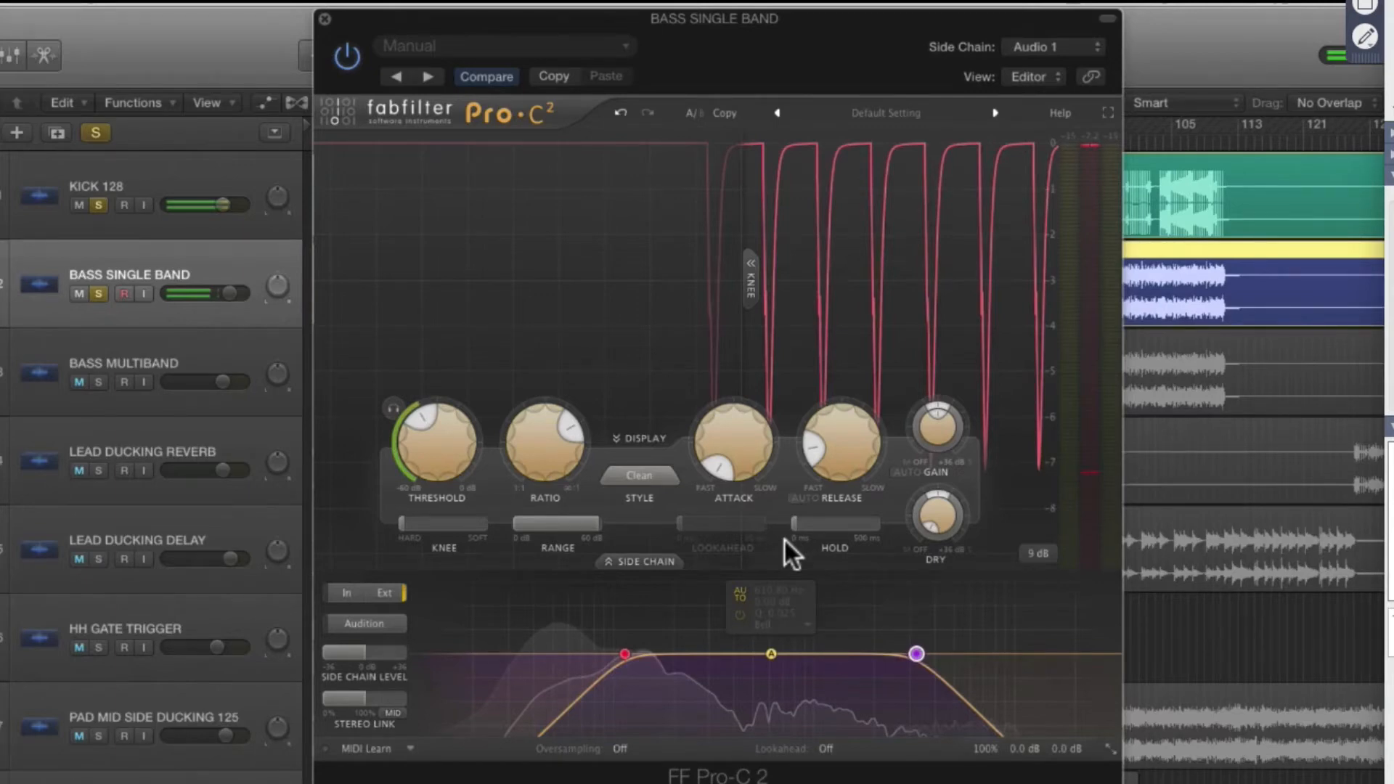
{"action": "mouse_move", "coordinate": [974, 717]}
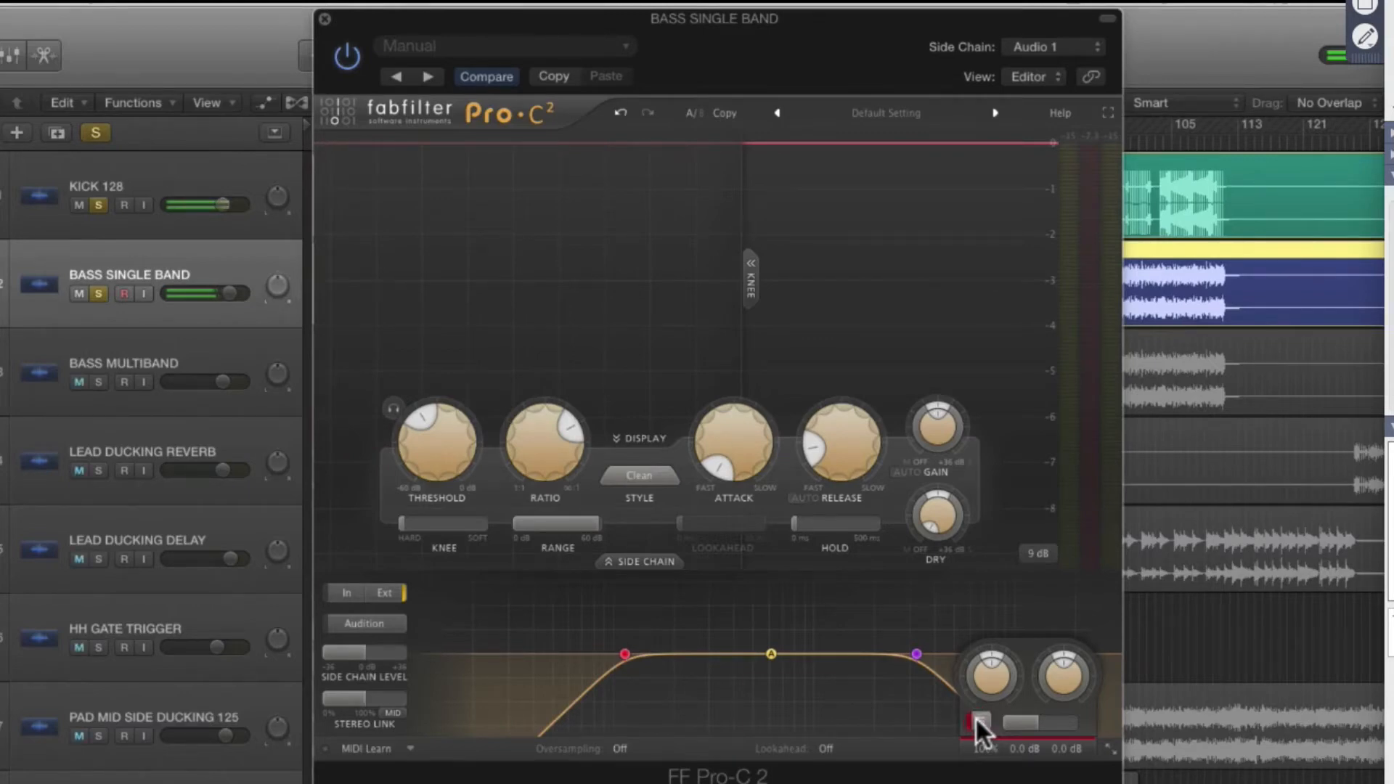
{"action": "left_click", "coordinate": [976, 718]}
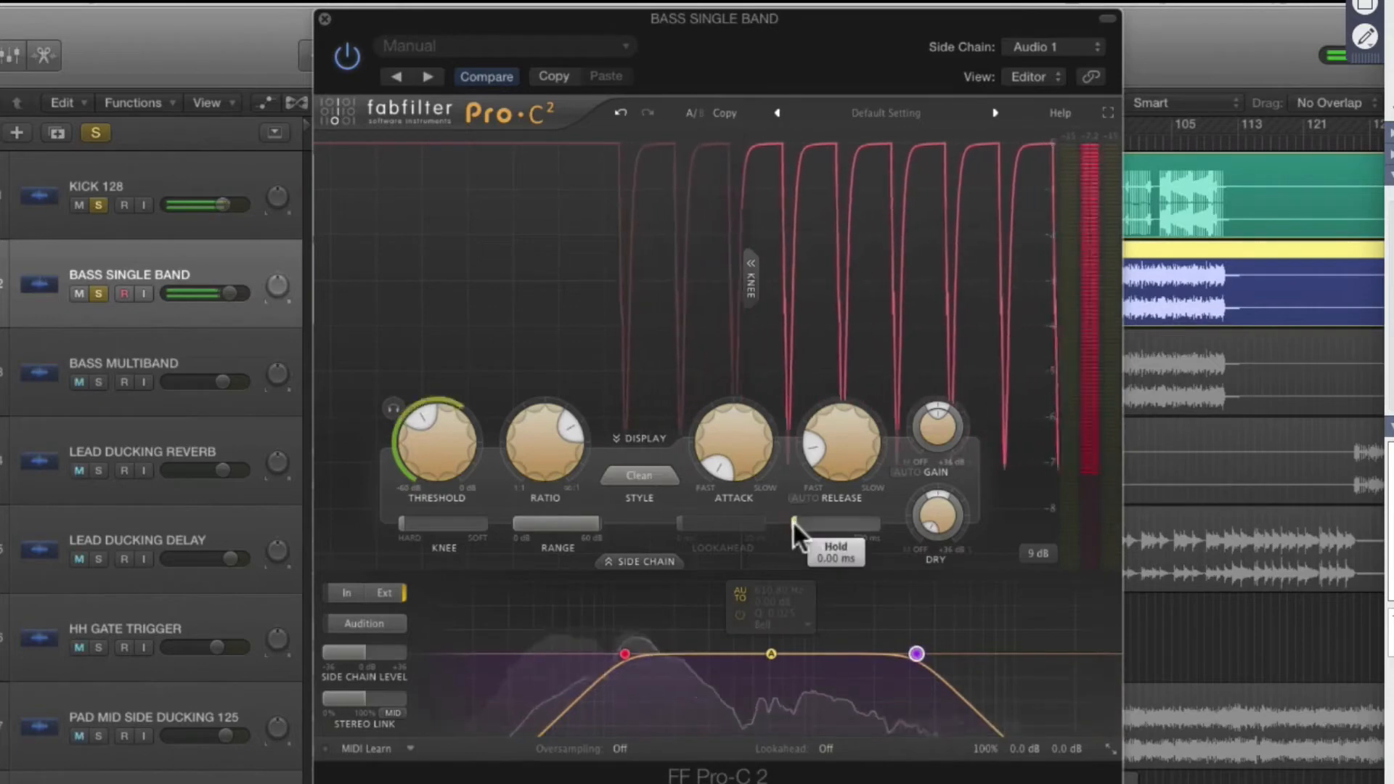
Lengthen the compressor's hold time, trying about 44.69 ms, and set the wet gain to 1 dB after trying 2 dB.
{"action": "left_click_drag", "start_coordinate": [793, 521], "coordinate": [952, 516]}
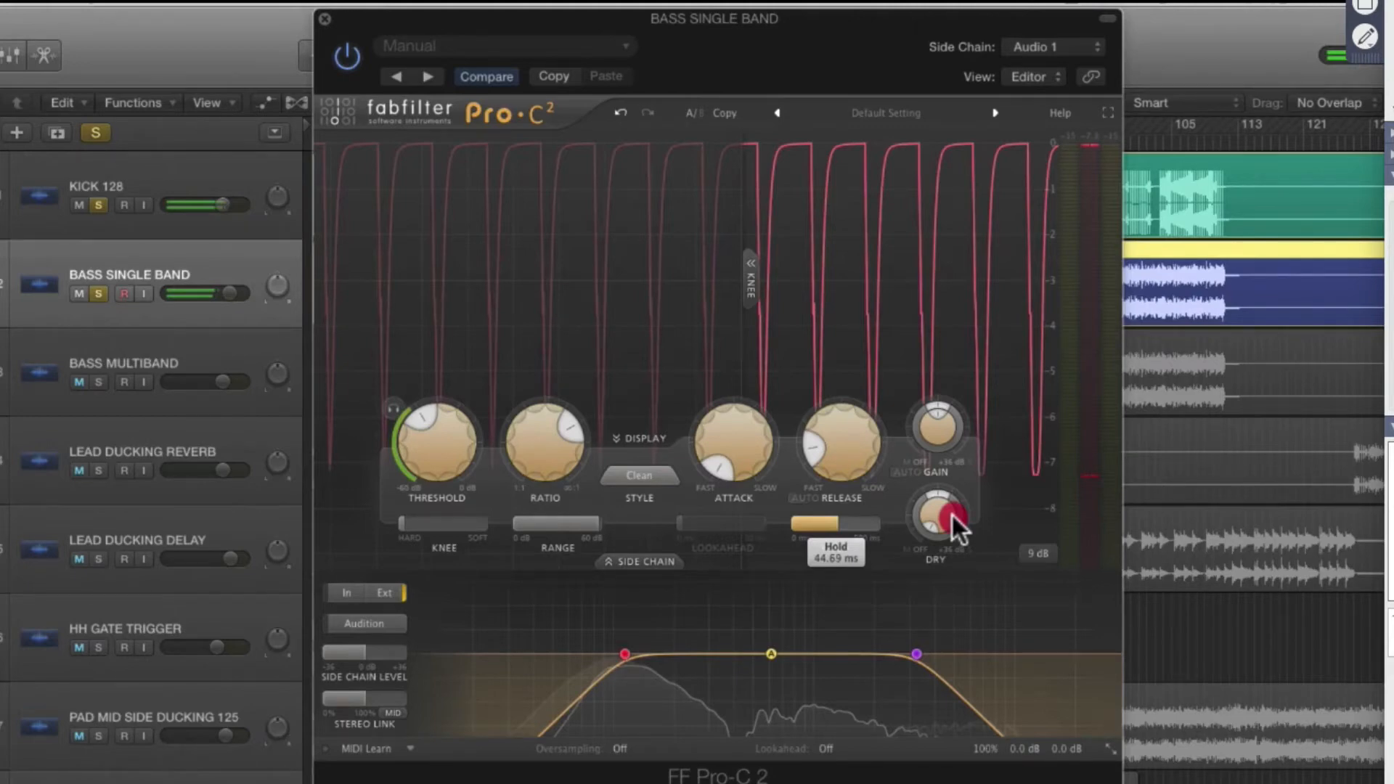
{"action": "mouse_move", "coordinate": [952, 517]}
{"action": "left_mouse_down"}
{"action": "mouse_move", "coordinate": [1208, 516]}
{"action": "mouse_move", "coordinate": [1057, 525]}
{"action": "left_mouse_up"}
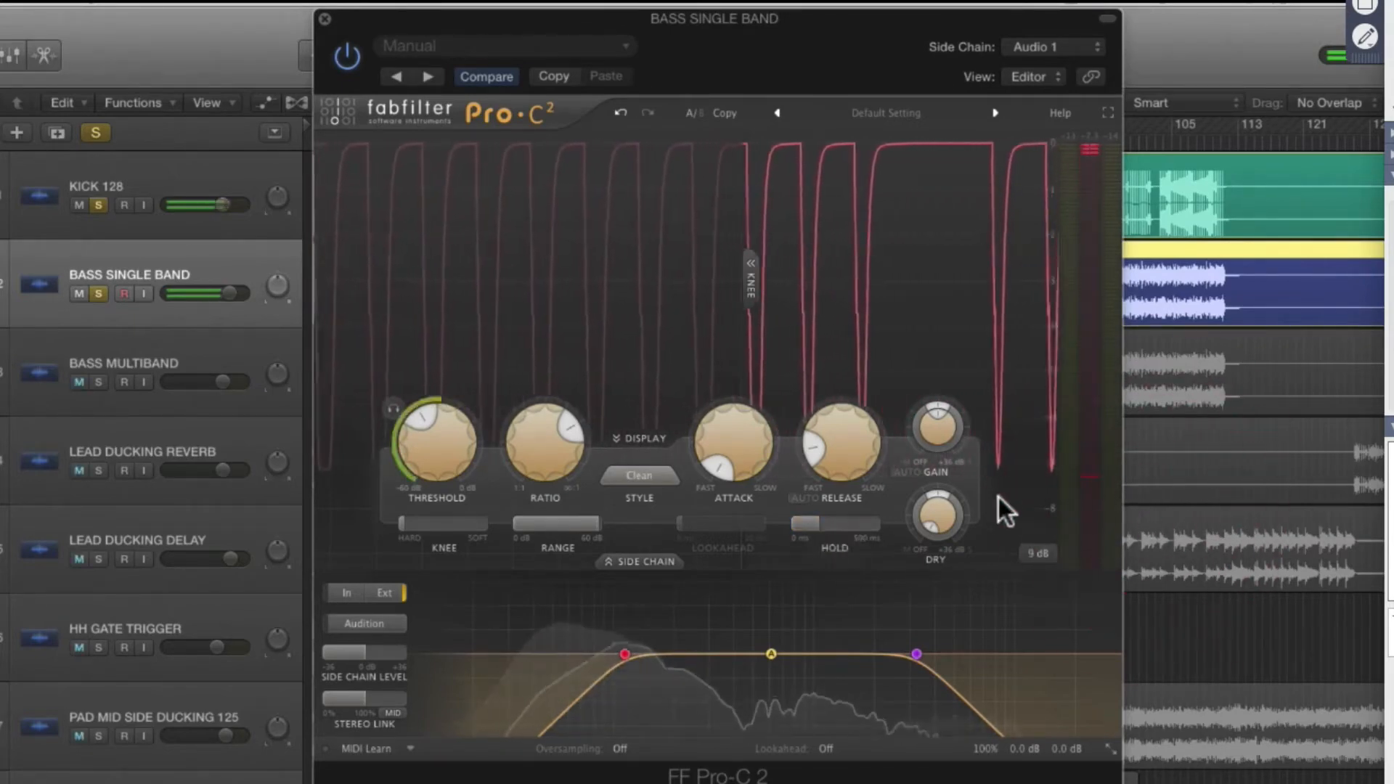
{"action": "double_click", "coordinate": [934, 427]}
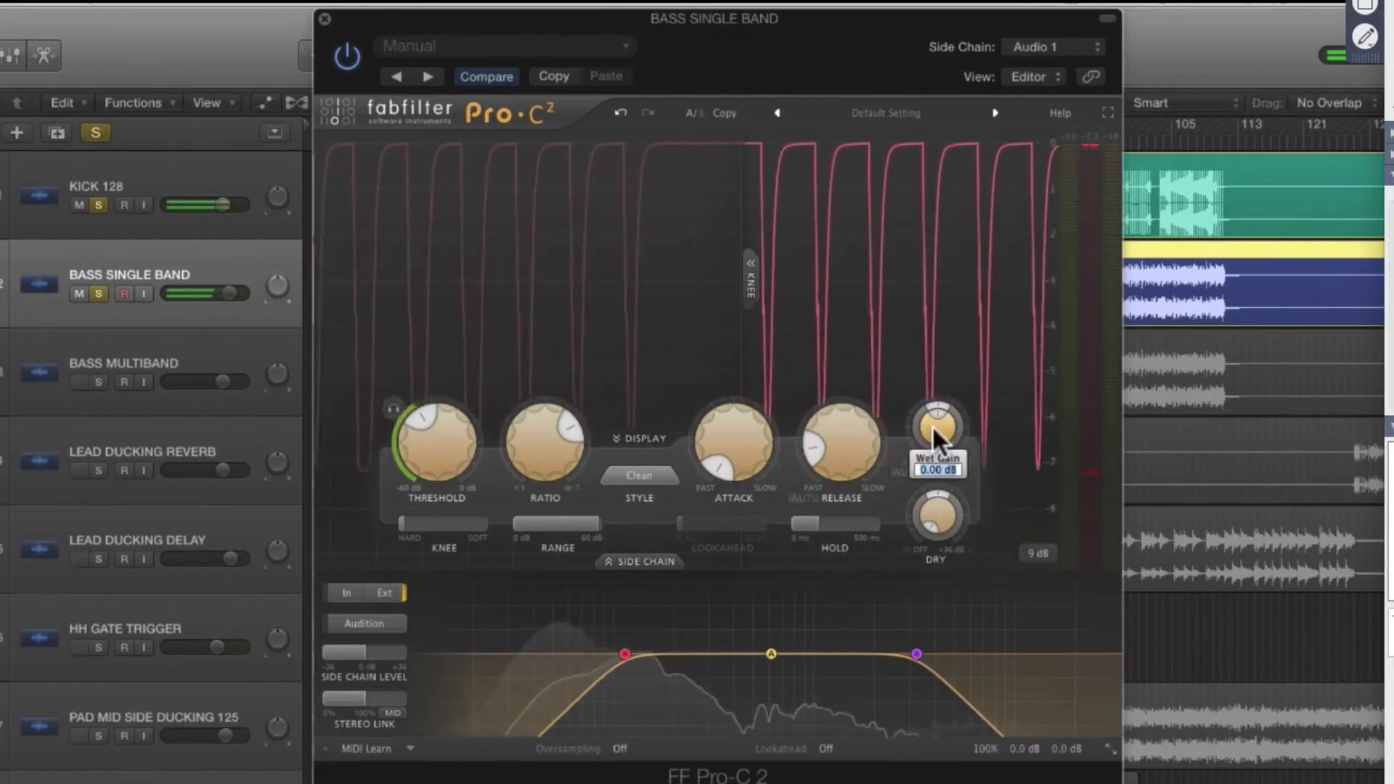
{"action": "type", "text": "2"}
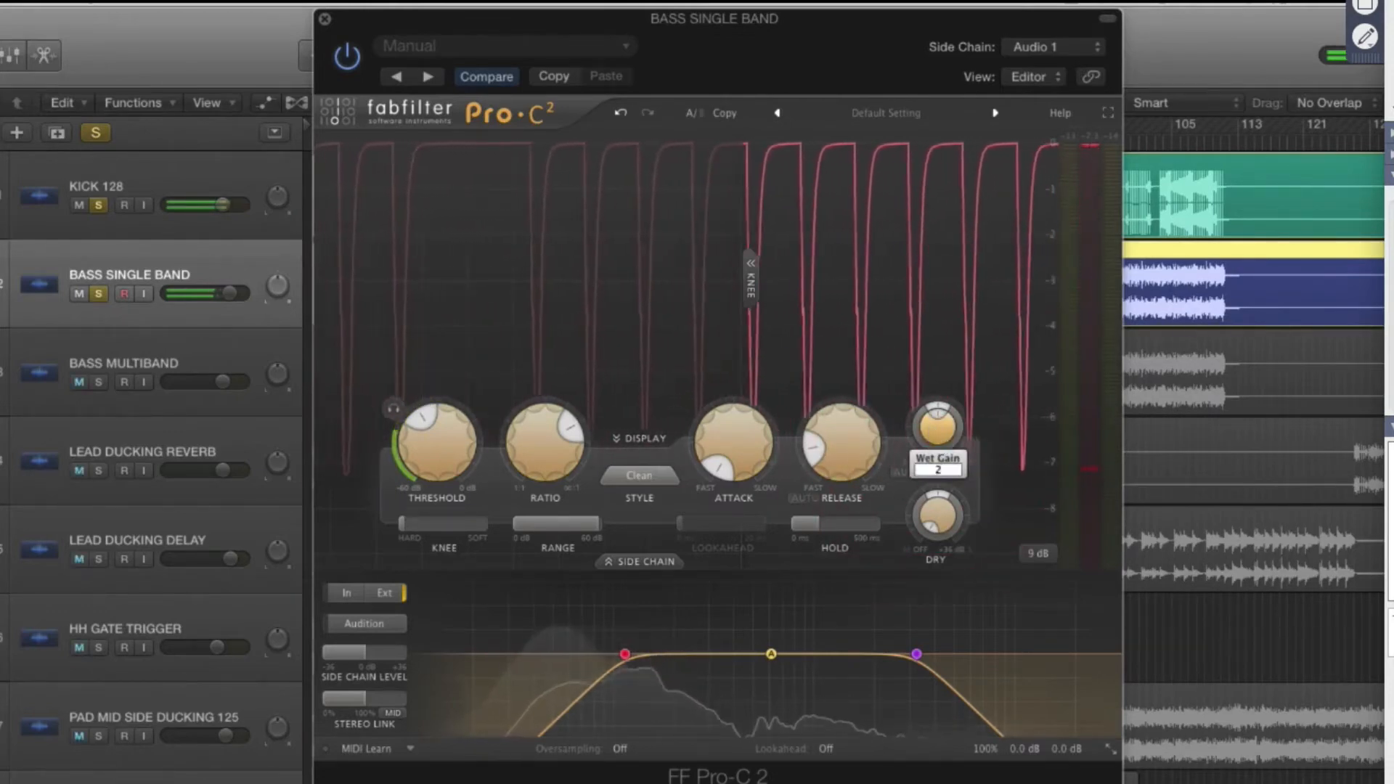
{"action": "key", "text": "Return"}
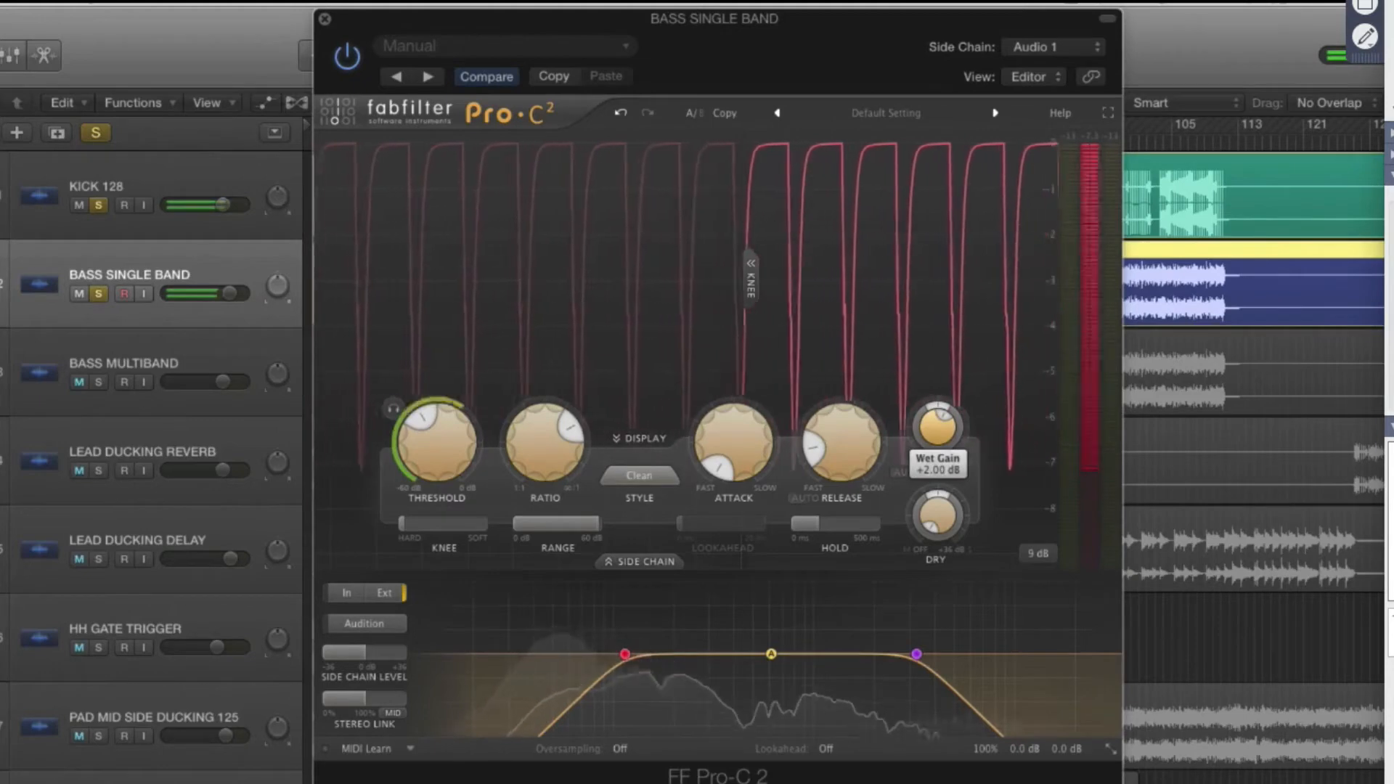
{"action": "double_click", "coordinate": [934, 427]}
{"action": "type", "text": "1"}
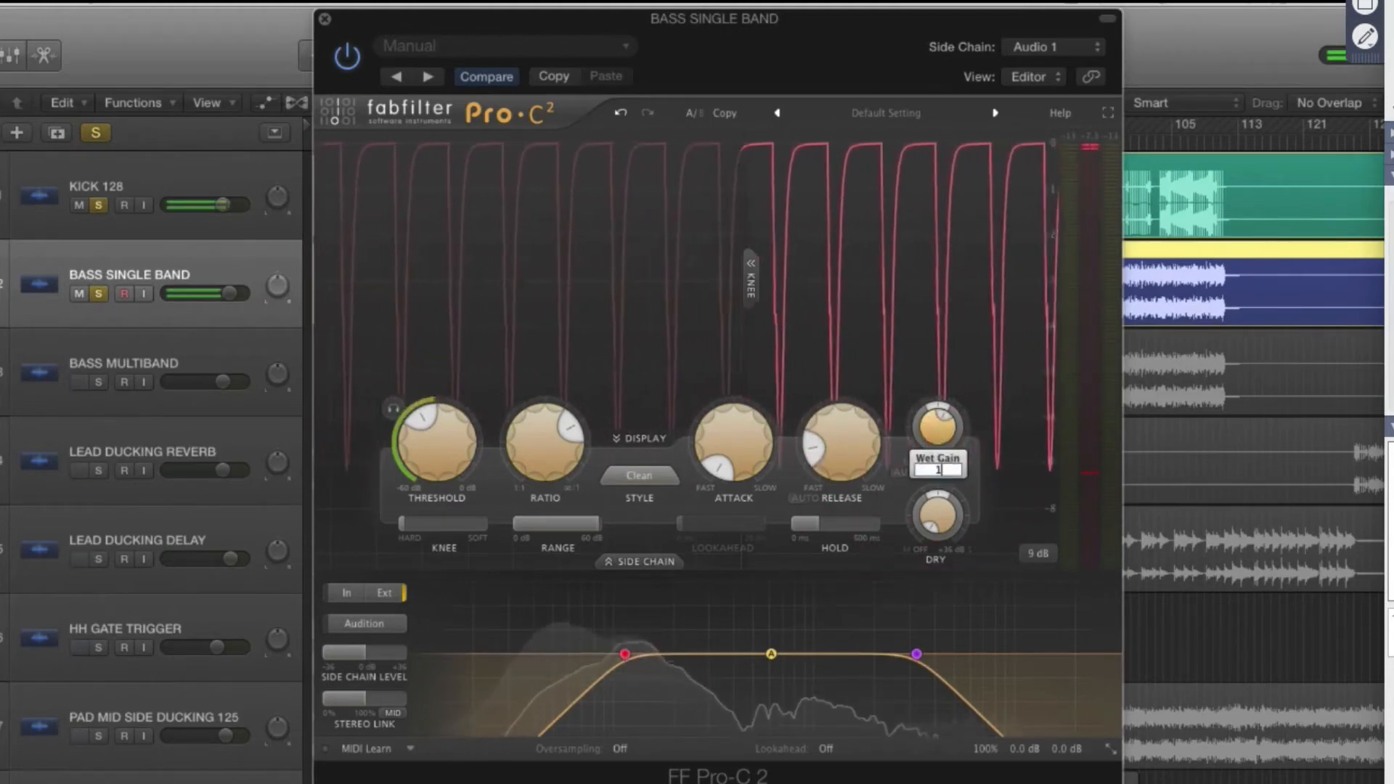
{"action": "key", "text": "Return"}
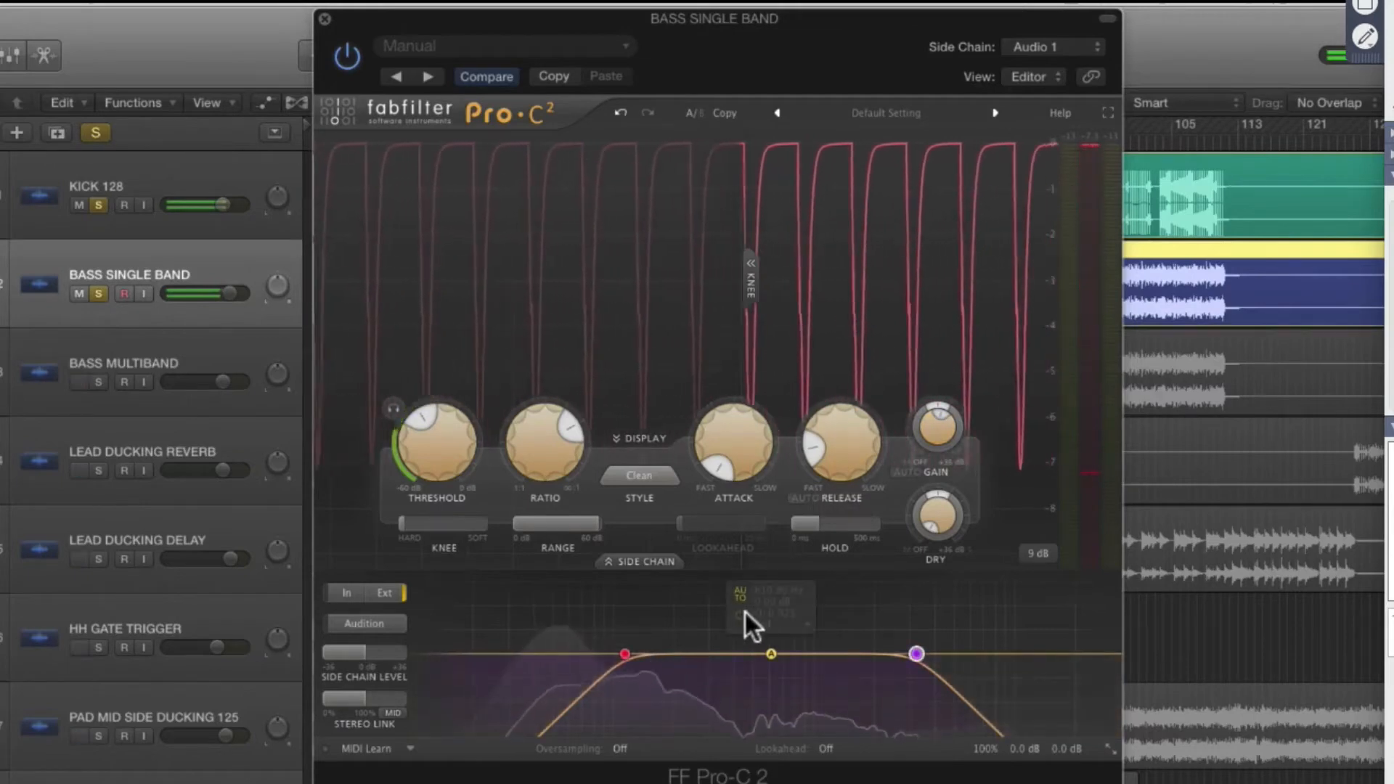
Bypass and re-enable the compressor to compare the level-compensated bass with the unprocessed one.
{"action": "mouse_move", "coordinate": [996, 745]}
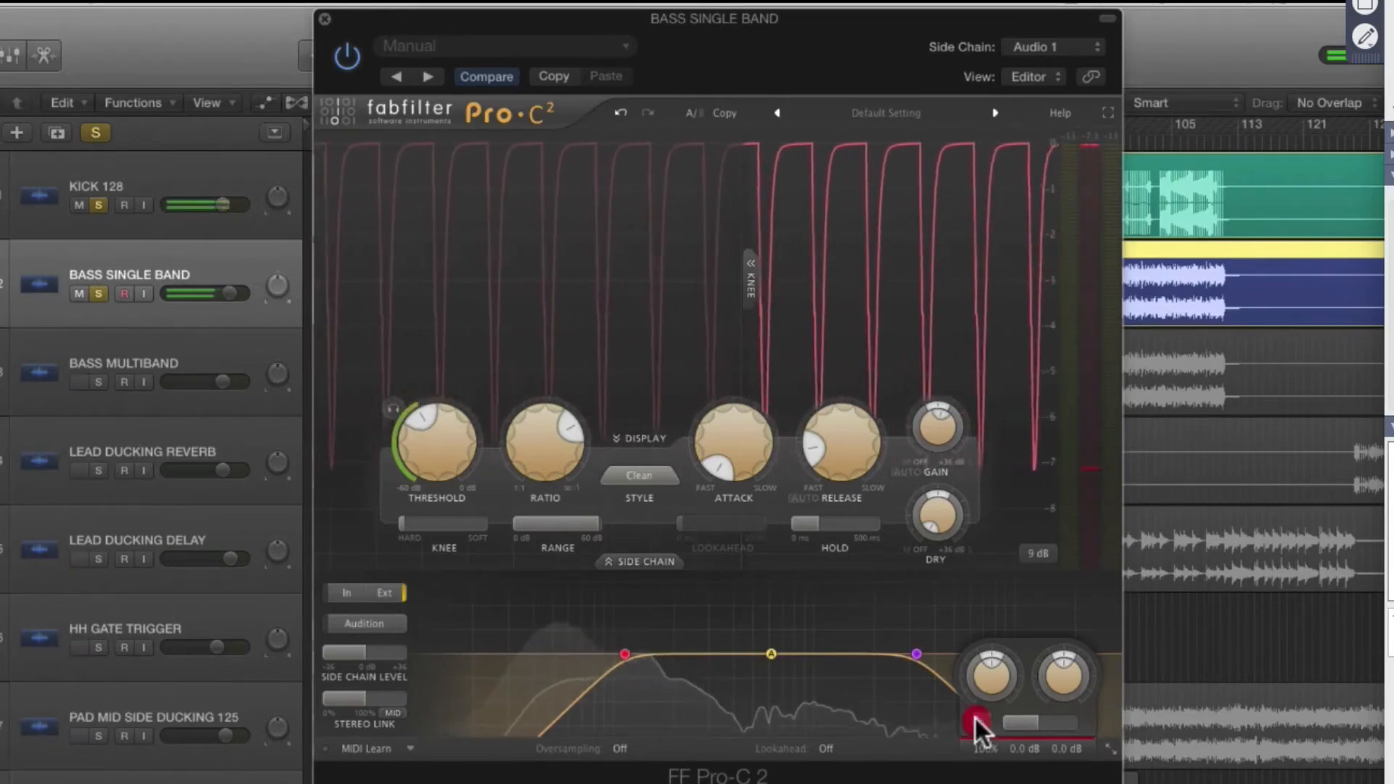
{"action": "left_click", "coordinate": [974, 716]}
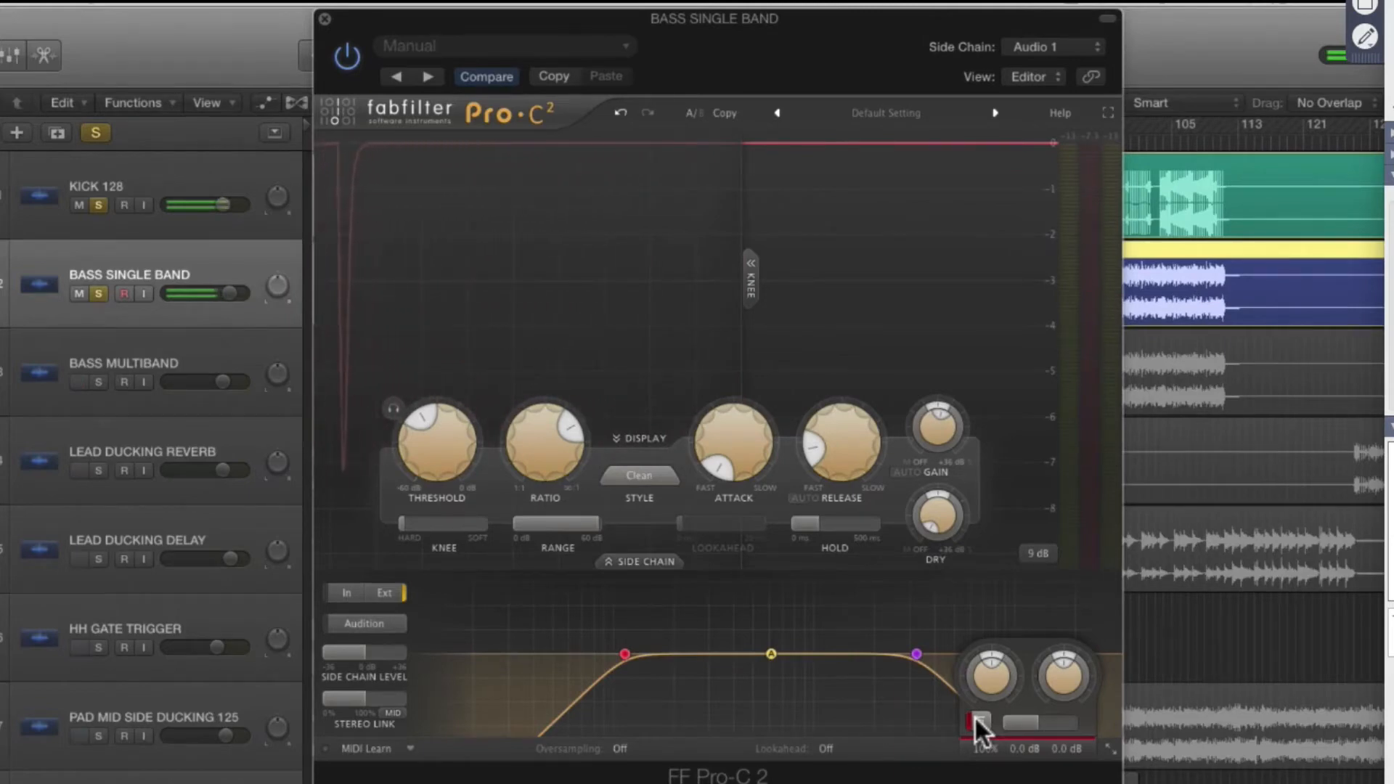
{"action": "left_click", "coordinate": [975, 717]}
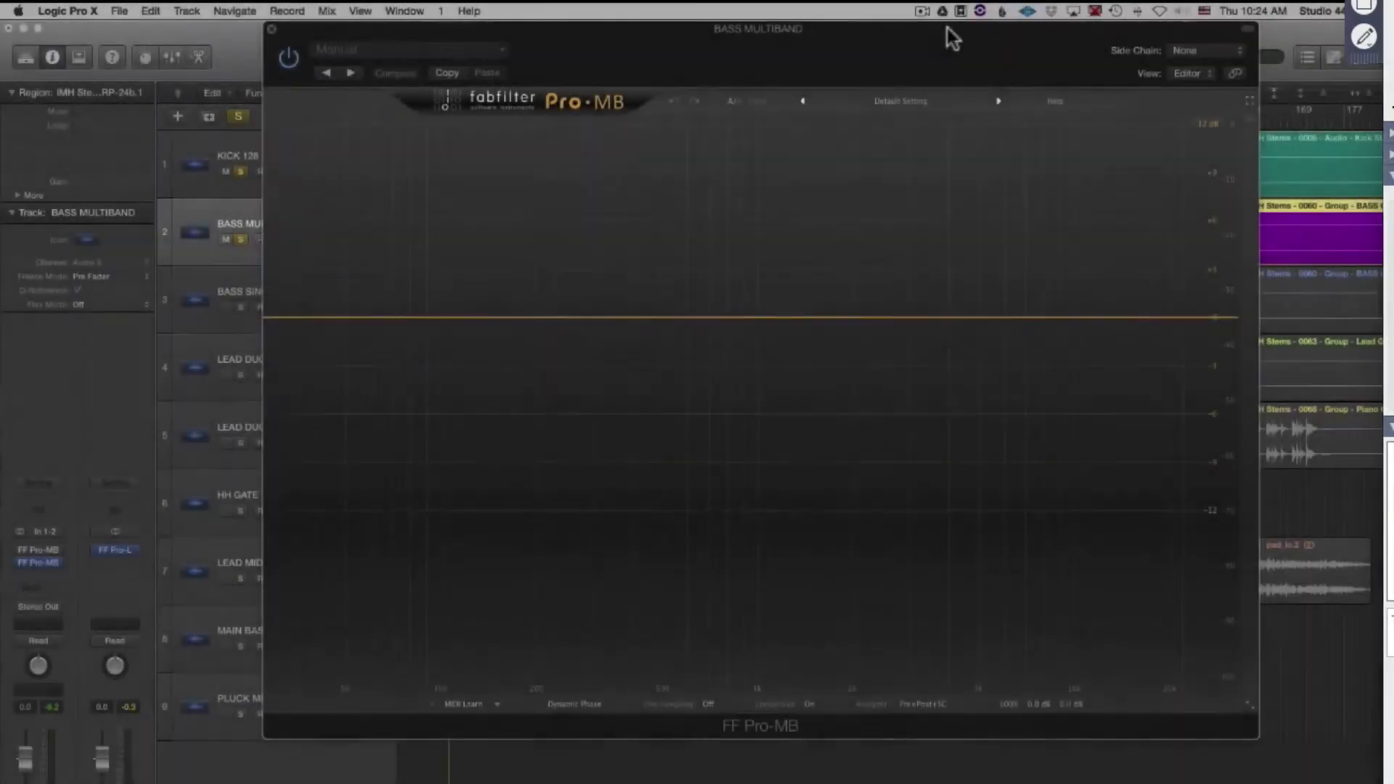
Close the Pro-MB window, mute the BASS MULTIBAND track and start playback to hear KICK 128 alone.
{"action": "key", "text": "super+w"}
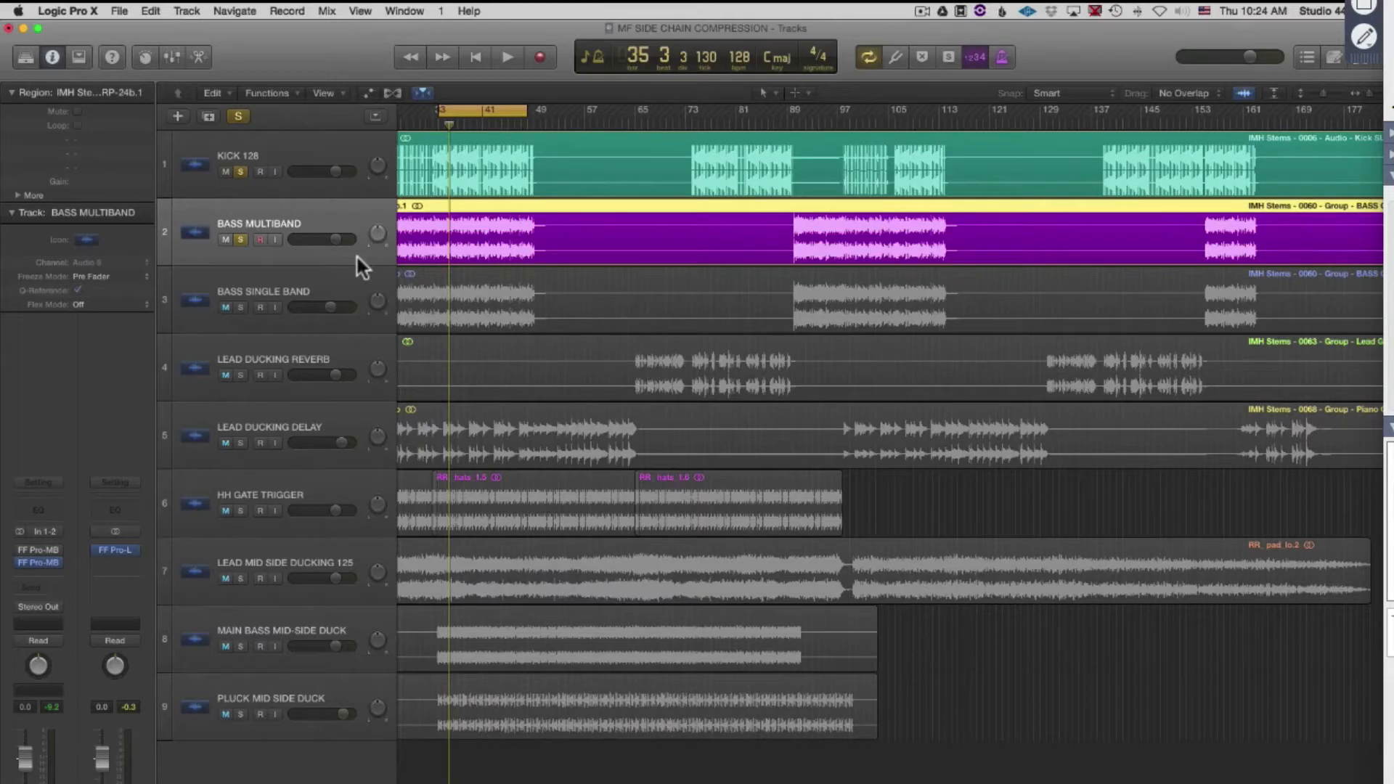
{"action": "left_click", "coordinate": [224, 238]}
{"action": "key", "text": "space"}
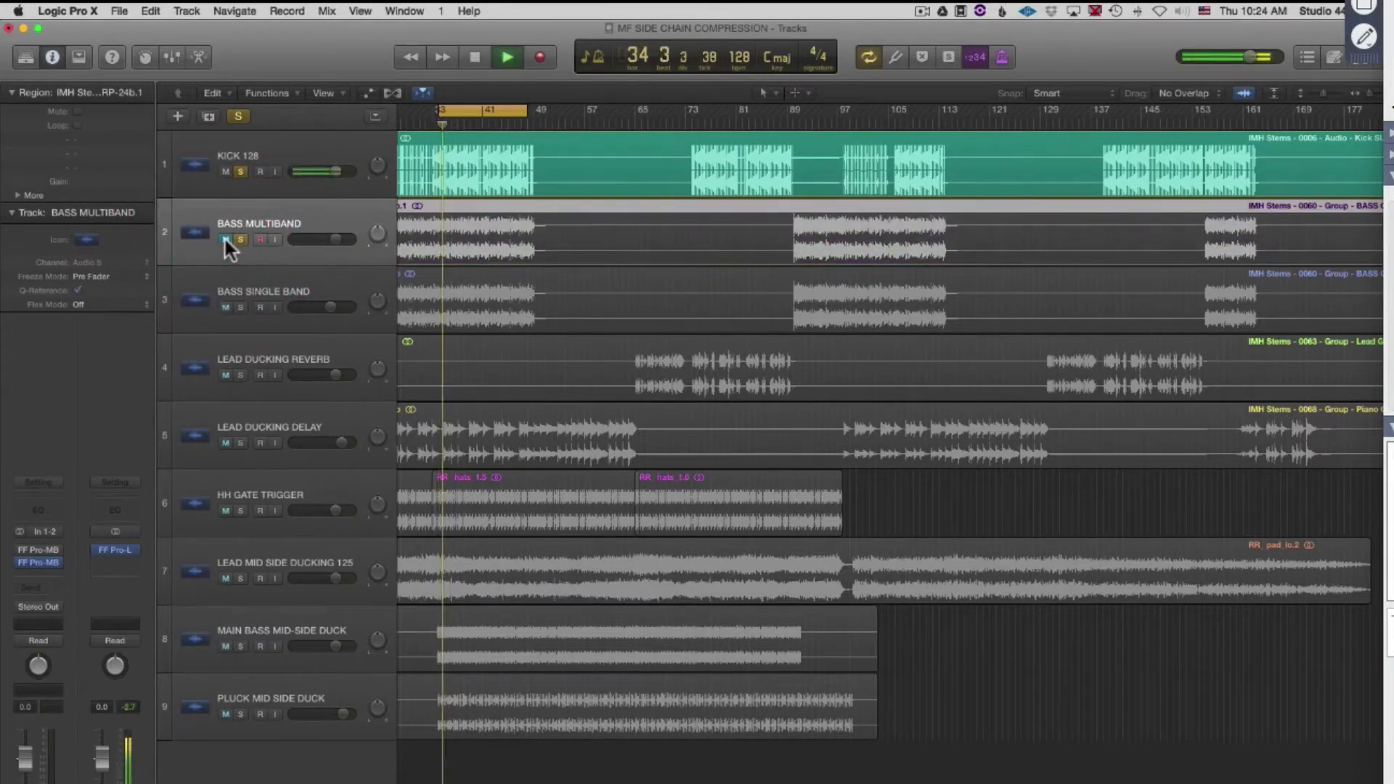
{"action": "left_click", "coordinate": [293, 145]}
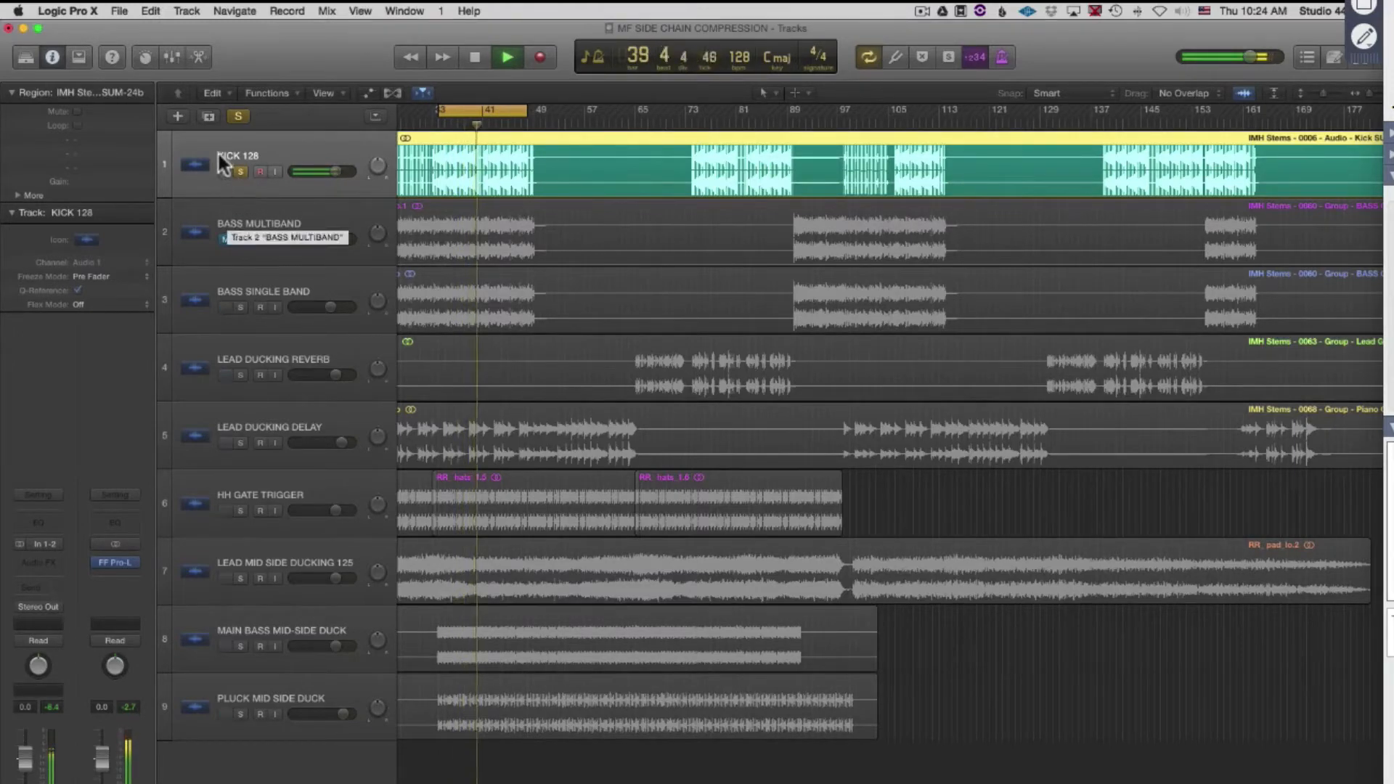
Unmute and select the BASS MULTIBAND track, and mute KICK 128 to hear the bass alone.
{"action": "left_click", "coordinate": [224, 240]}
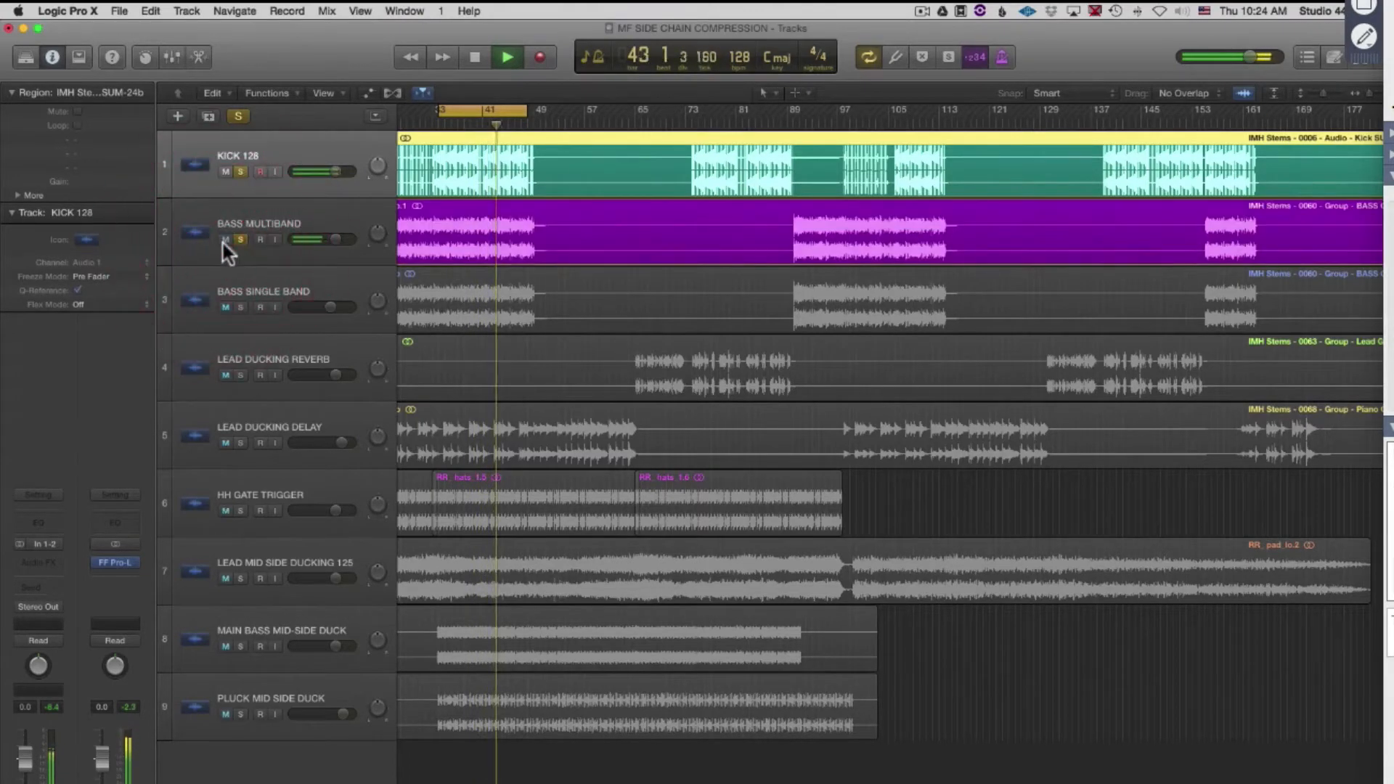
{"action": "left_click", "coordinate": [318, 210]}
{"action": "left_click", "coordinate": [224, 172]}
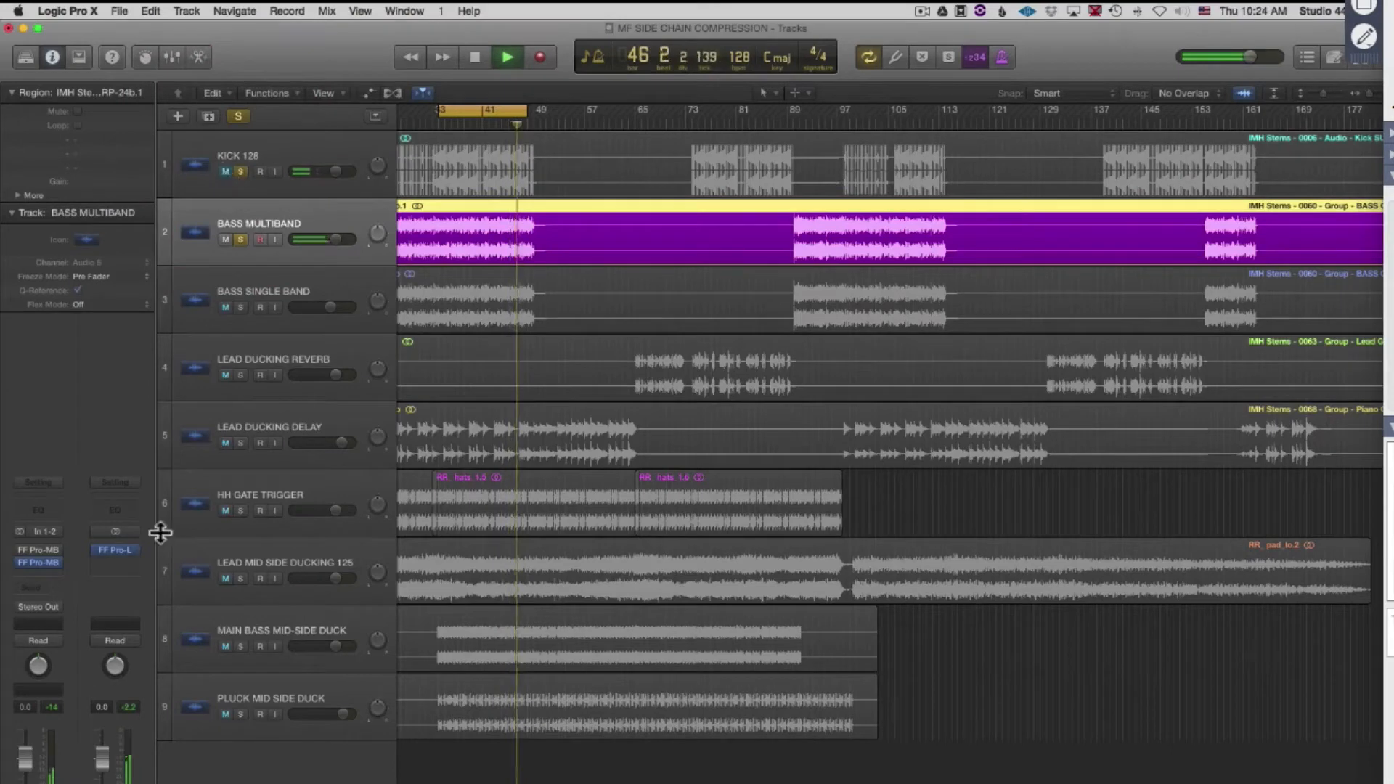
Bypass the second Pro-MB on the BASS MULTIBAND track and unmute KICK 128 to hear both tracks together.
{"action": "left_click", "coordinate": [20, 564]}
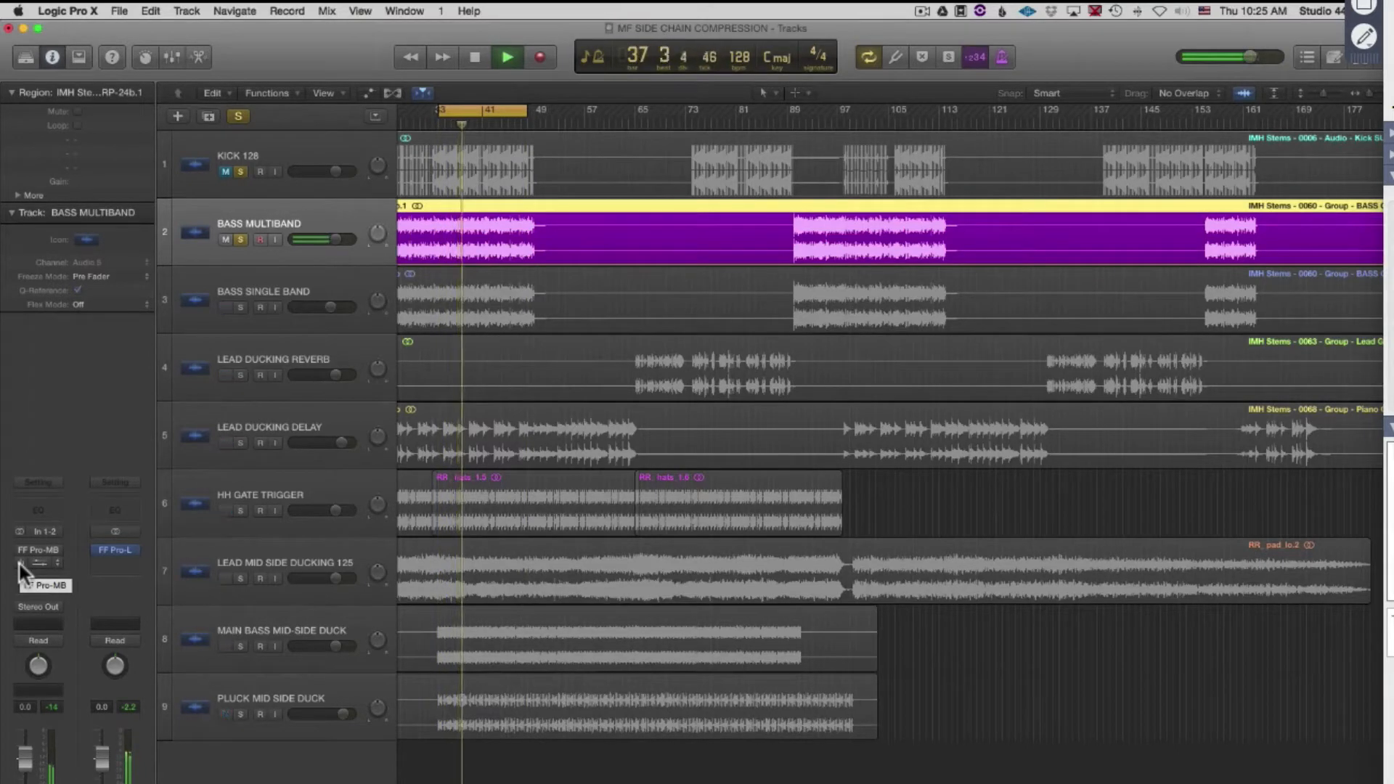
{"action": "left_click", "coordinate": [240, 172]}
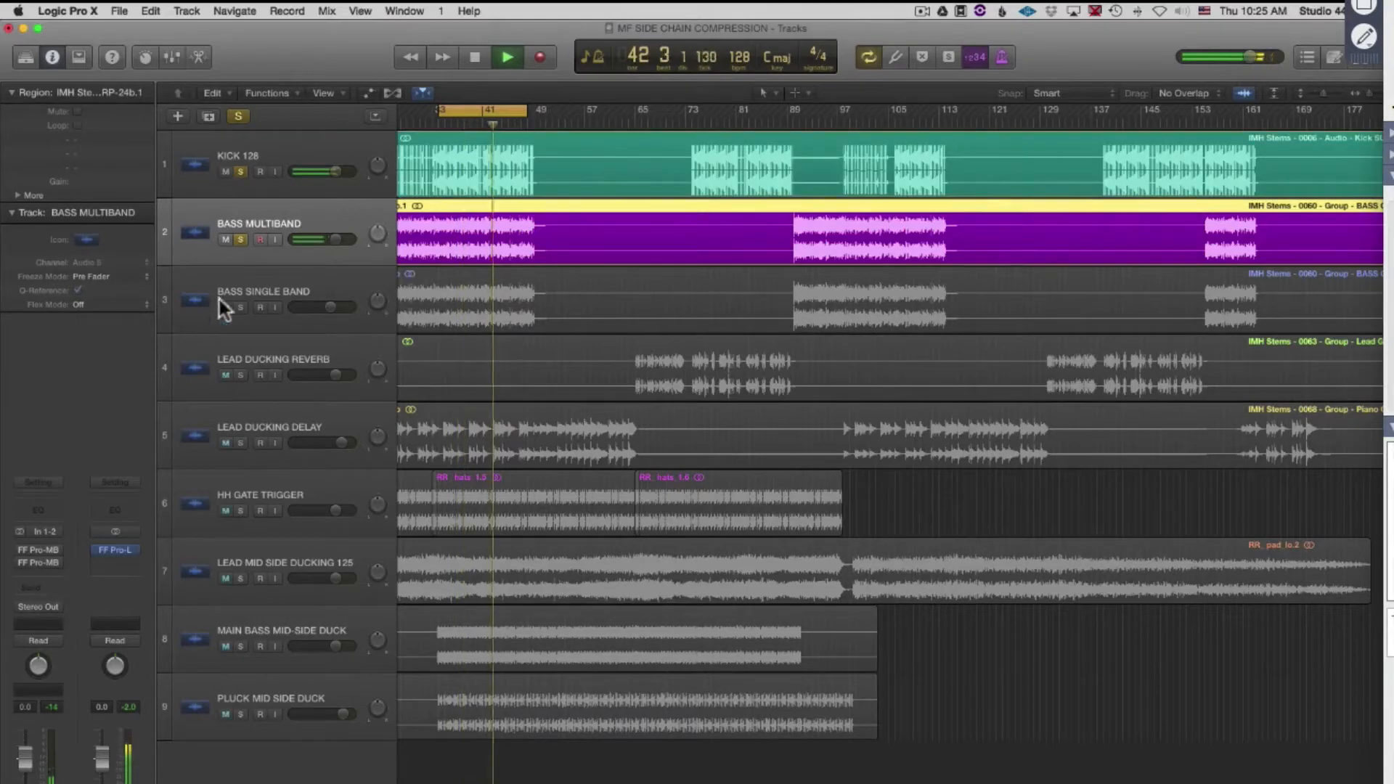
Re-enable and open the second Pro-MB on the BASS MULTIBAND track, with 4x oversampling and KICK 128 as its side-chain source.
{"action": "left_click", "coordinate": [22, 563]}
{"action": "left_click", "coordinate": [36, 563]}
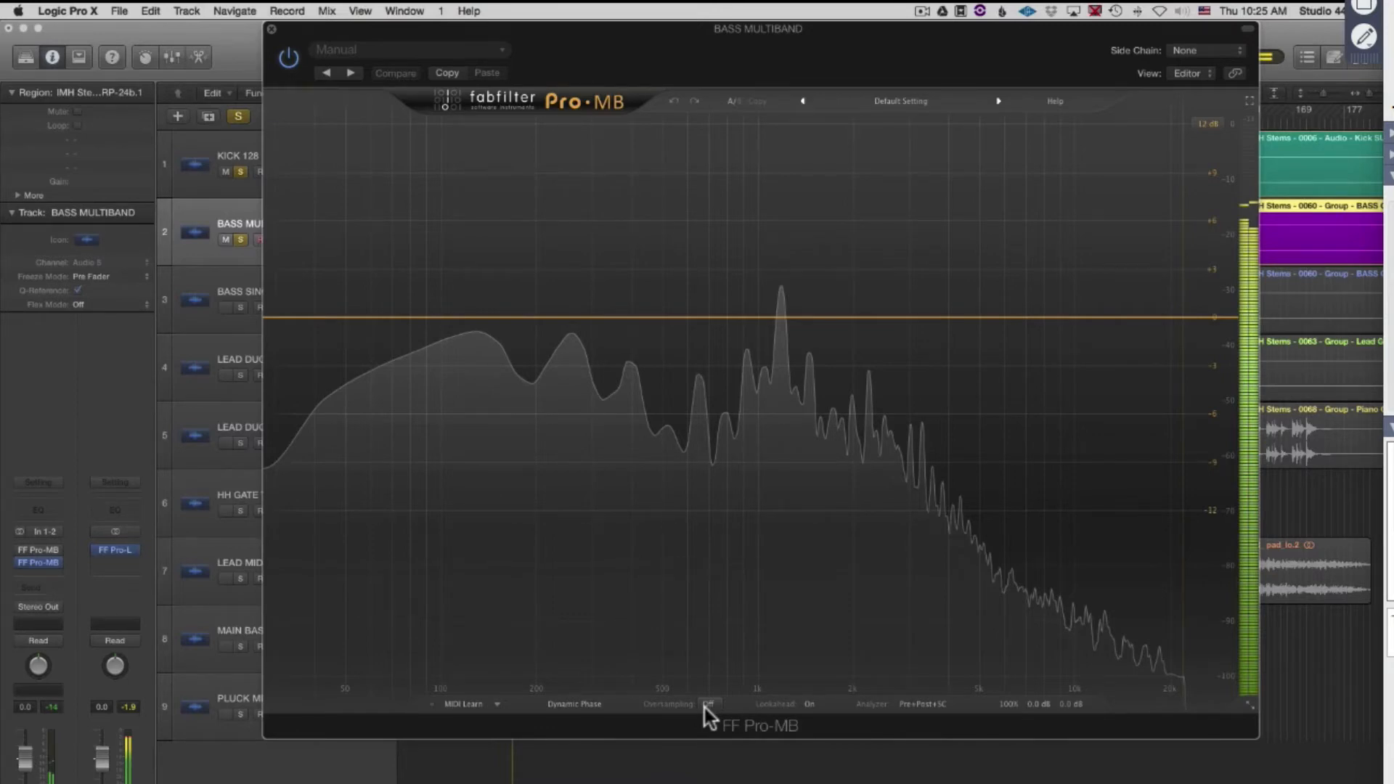
{"action": "left_click", "coordinate": [708, 704]}
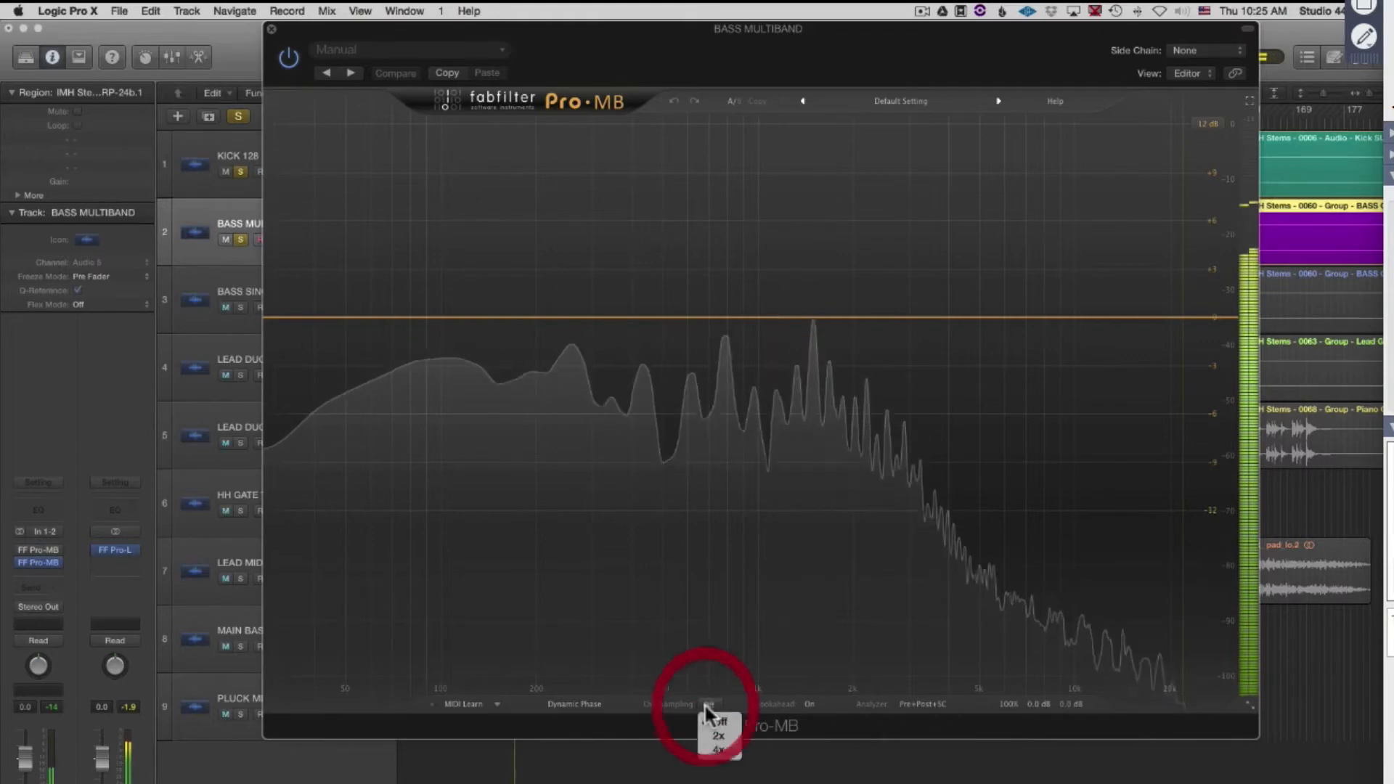
{"action": "left_click", "coordinate": [712, 752]}
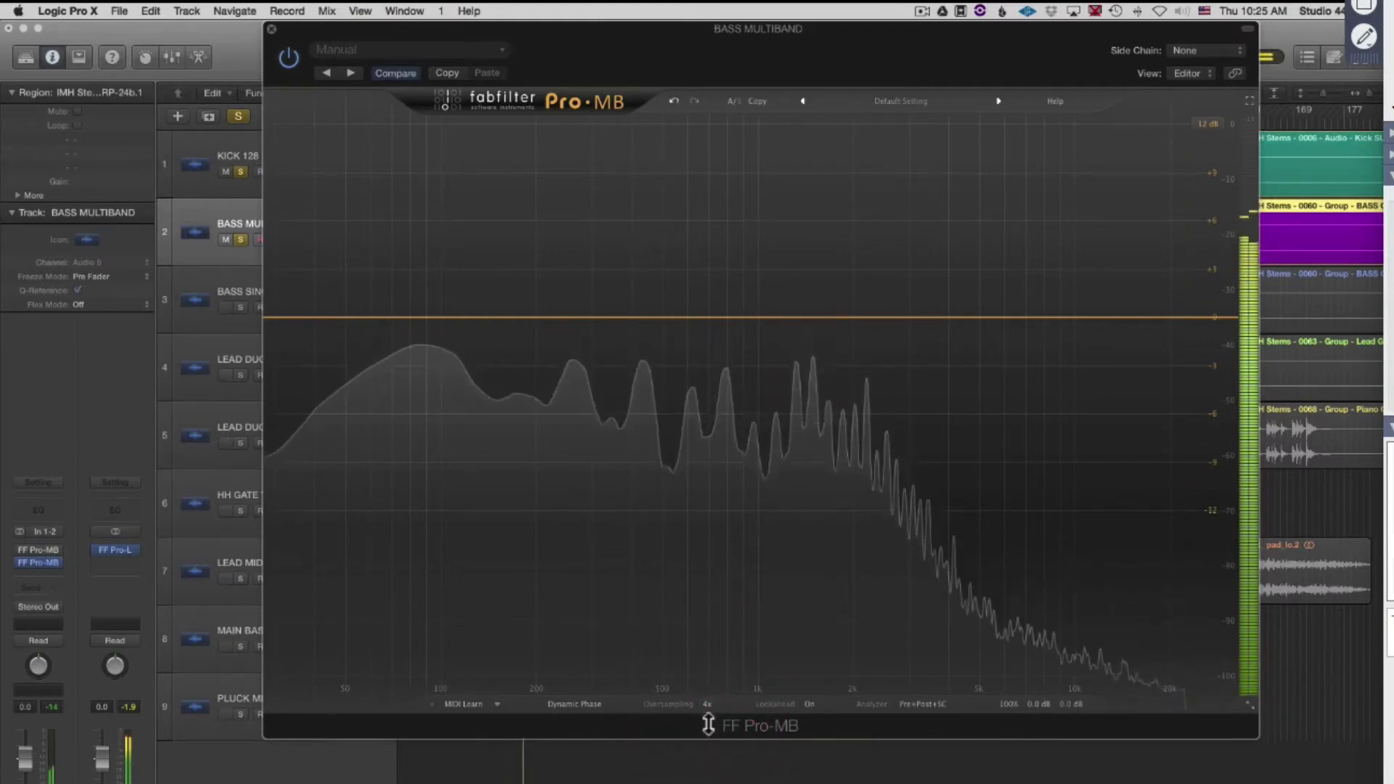
{"action": "left_click", "coordinate": [1192, 50]}
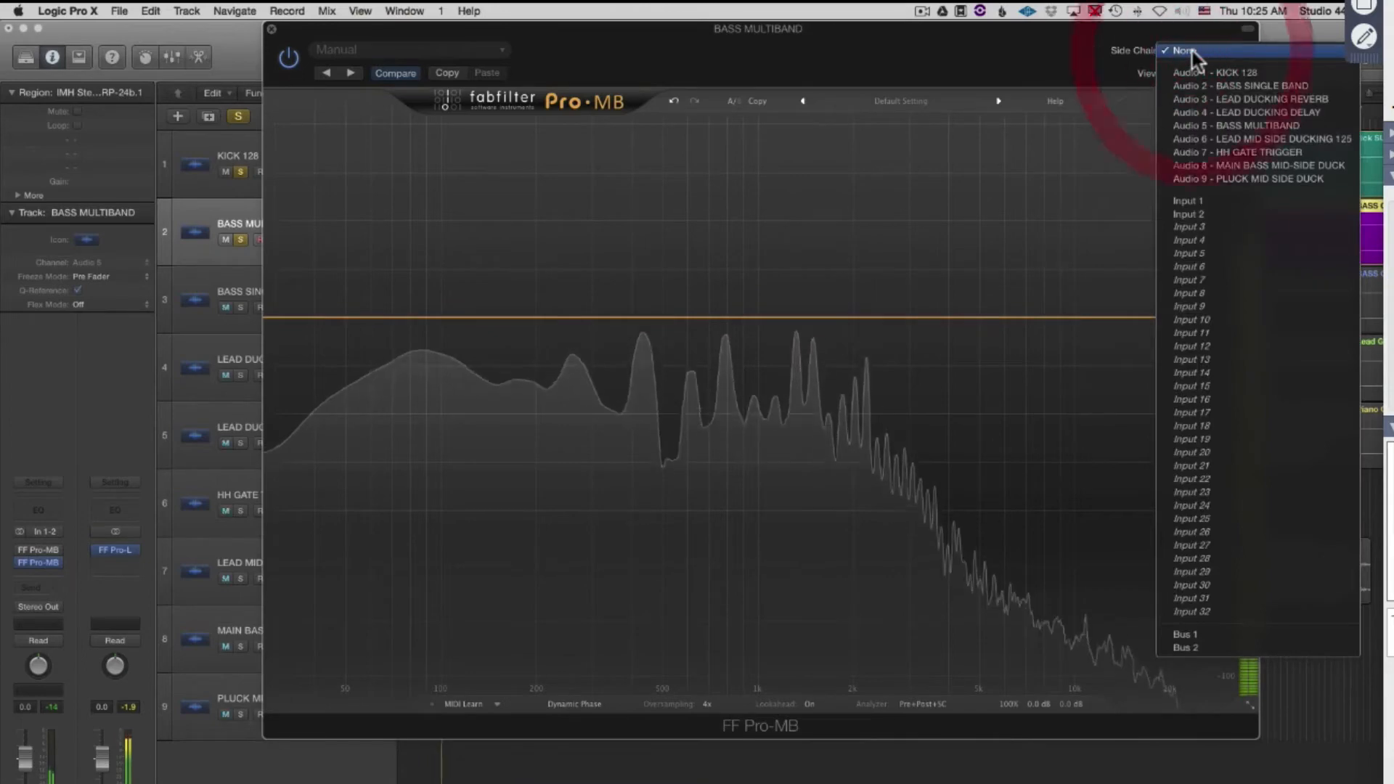
{"action": "left_click", "coordinate": [1205, 72]}
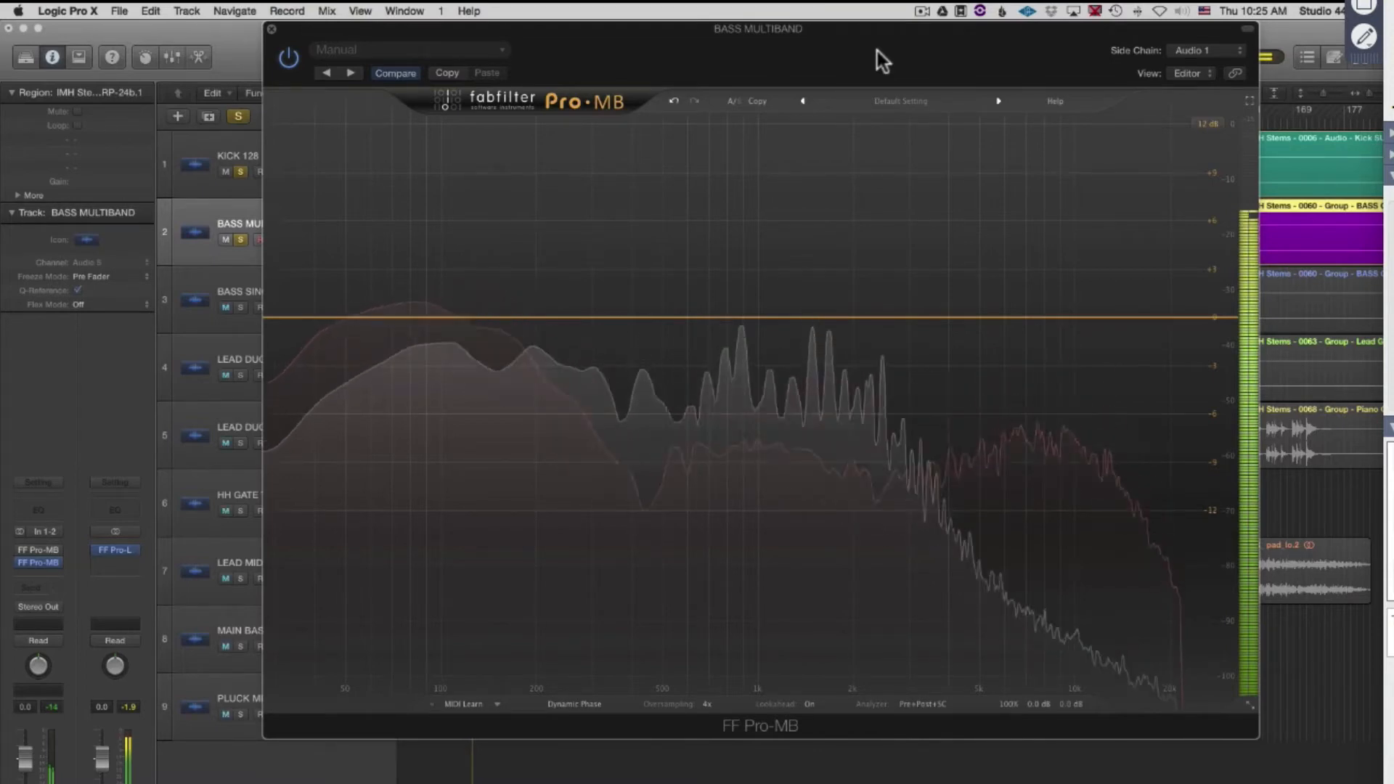
Add a compression band covering the low end, from the lowest frequency up to just below 500 Hz.
{"action": "left_click", "coordinate": [507, 302]}
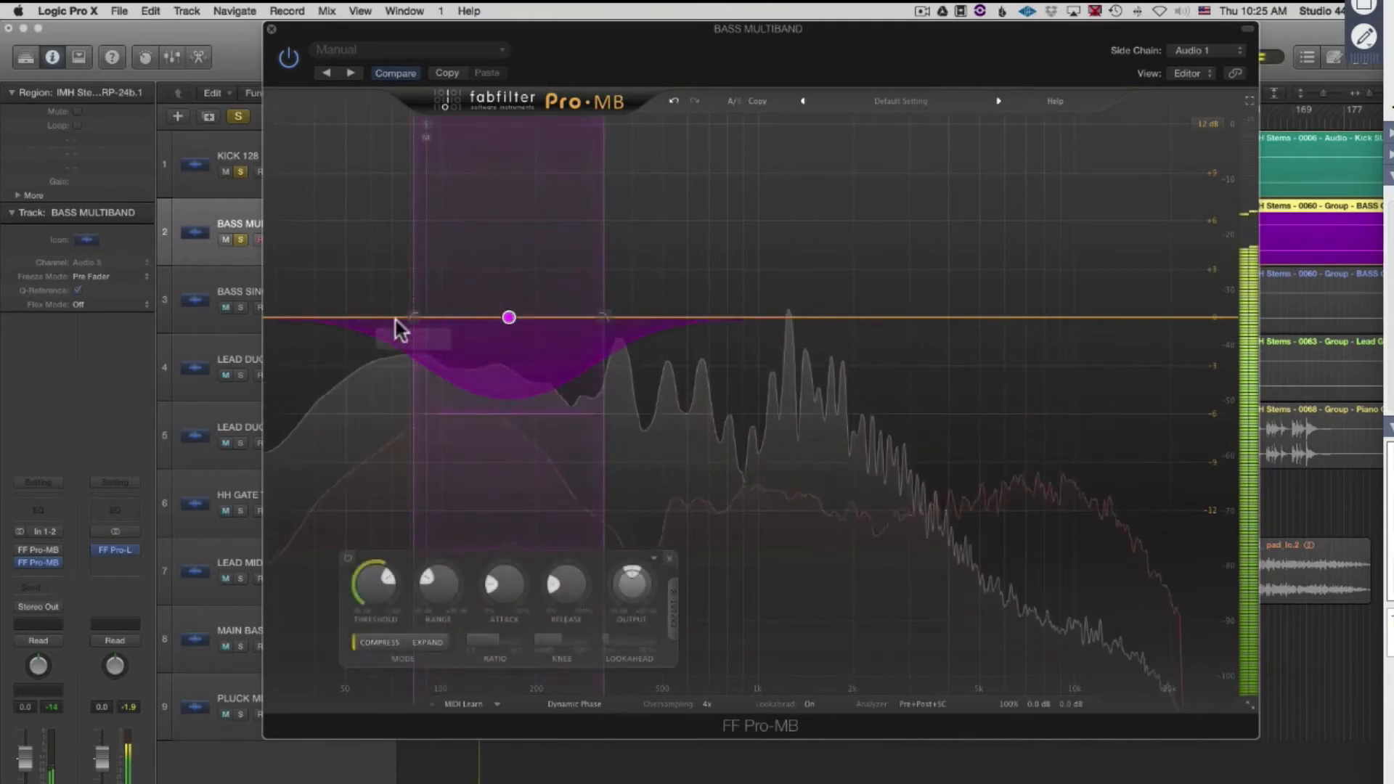
{"action": "left_click_drag", "start_coordinate": [412, 334], "coordinate": [165, 338]}
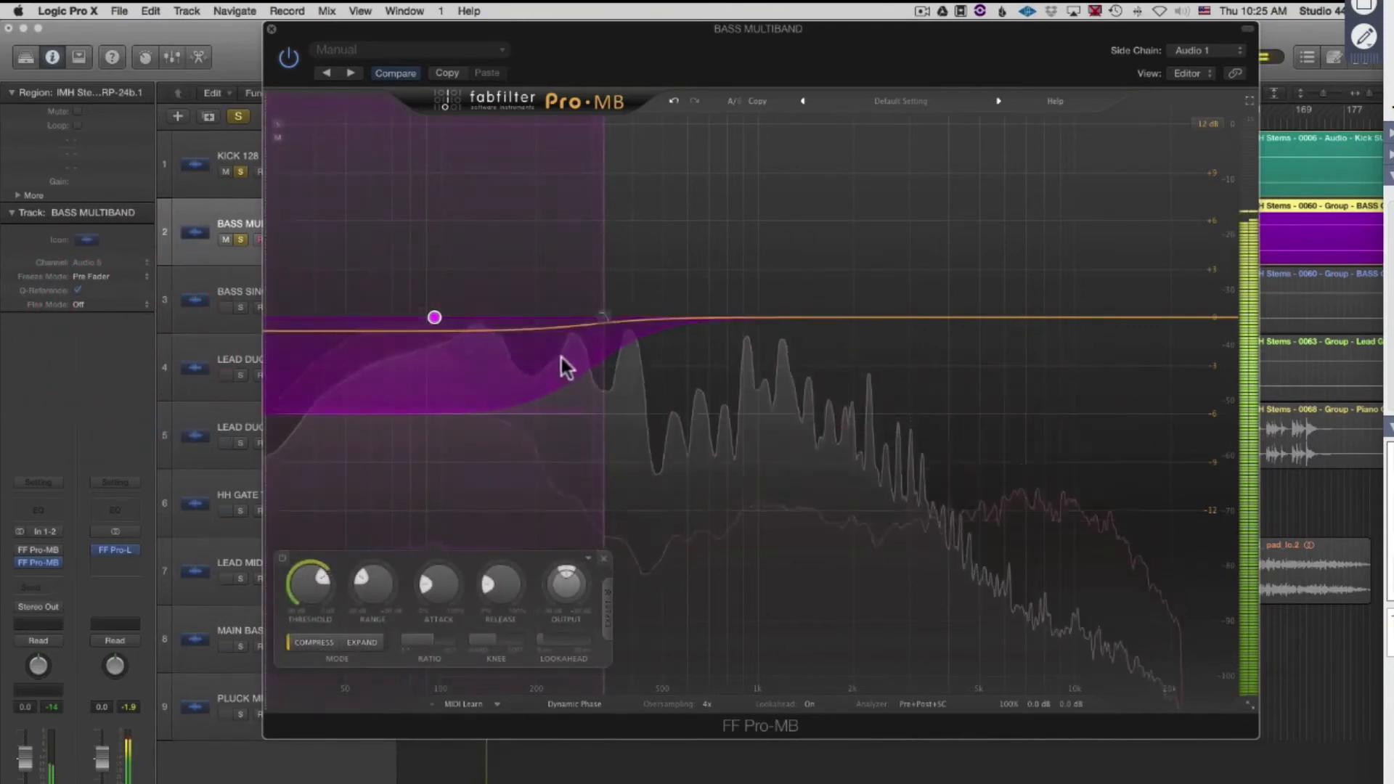
{"action": "left_click_drag", "start_coordinate": [603, 351], "coordinate": [655, 356]}
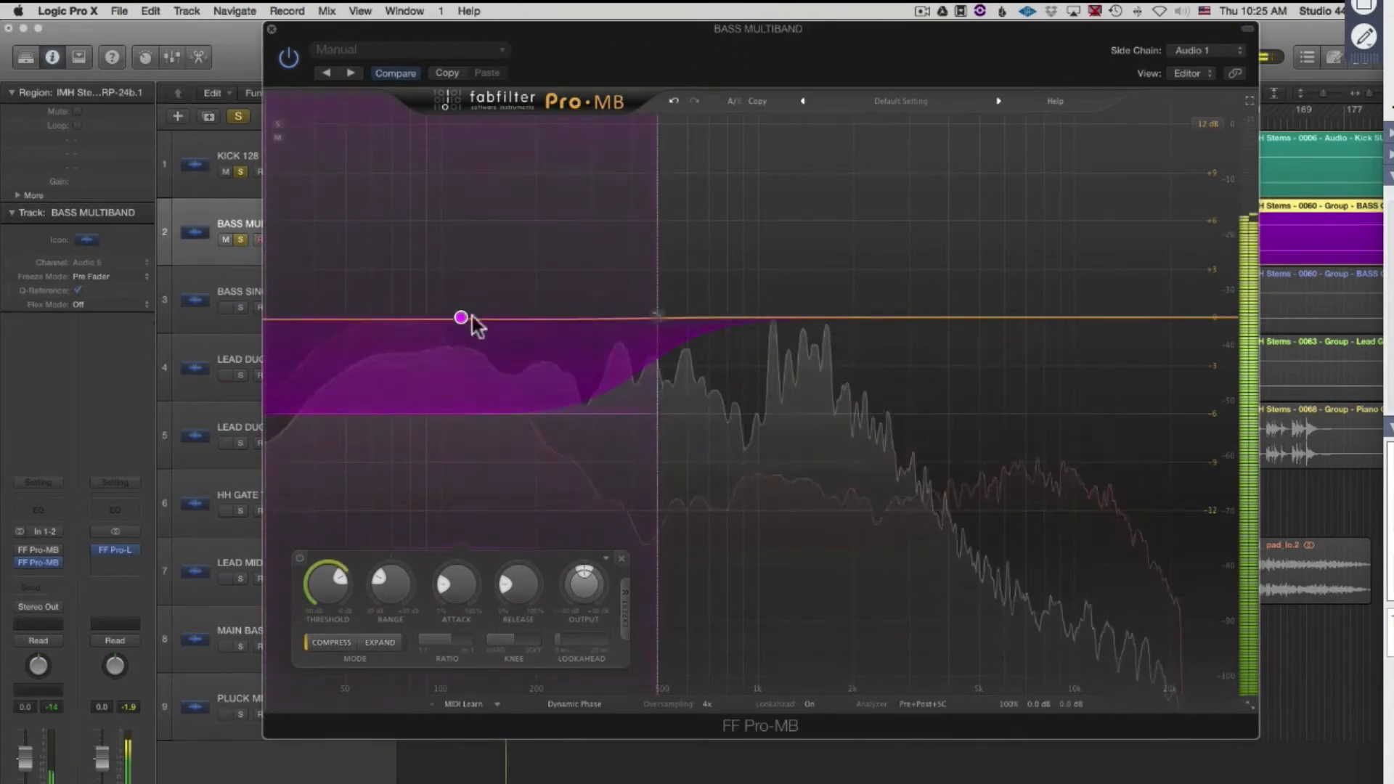
Solo the low band and mute KICK 128 to hear that part of the bass alone.
{"action": "left_click", "coordinate": [278, 124]}
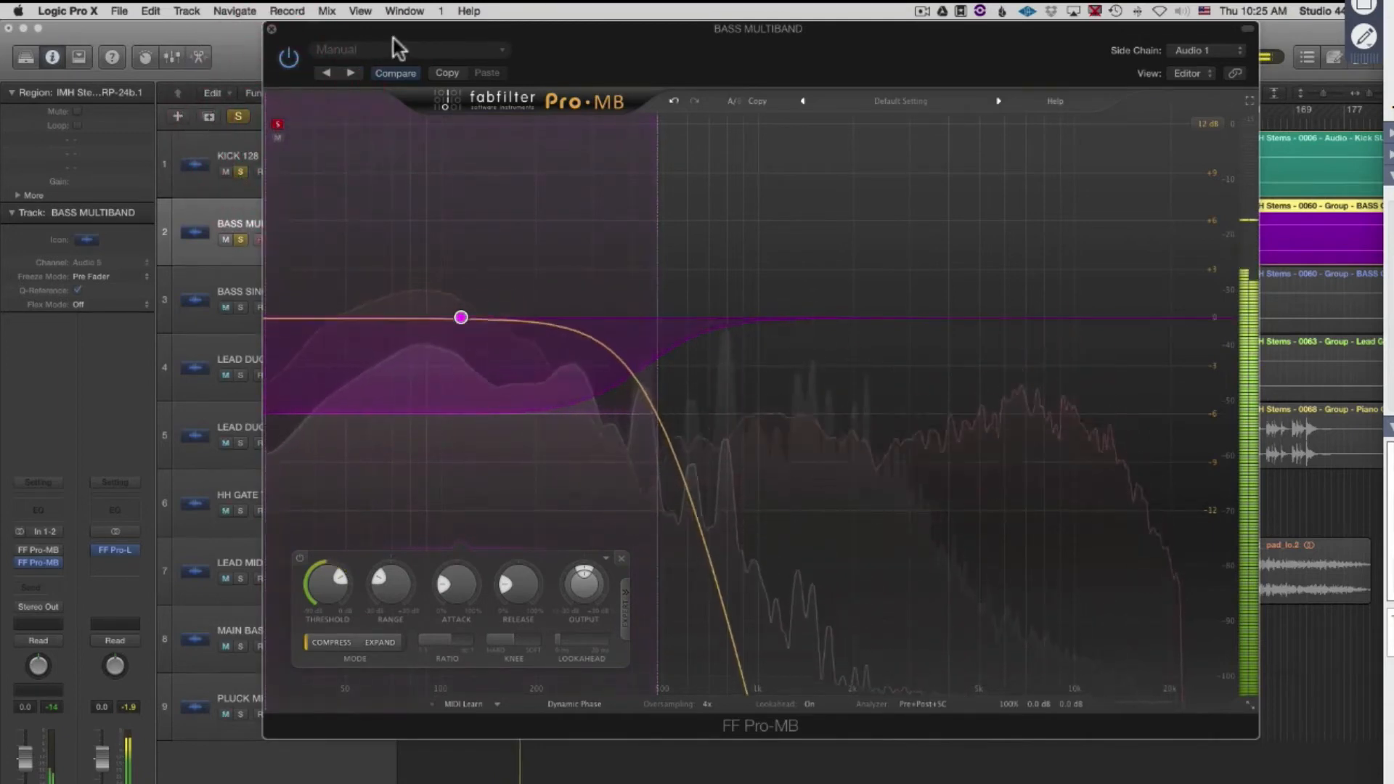
{"action": "left_click_drag", "start_coordinate": [410, 25], "coordinate": [446, 22]}
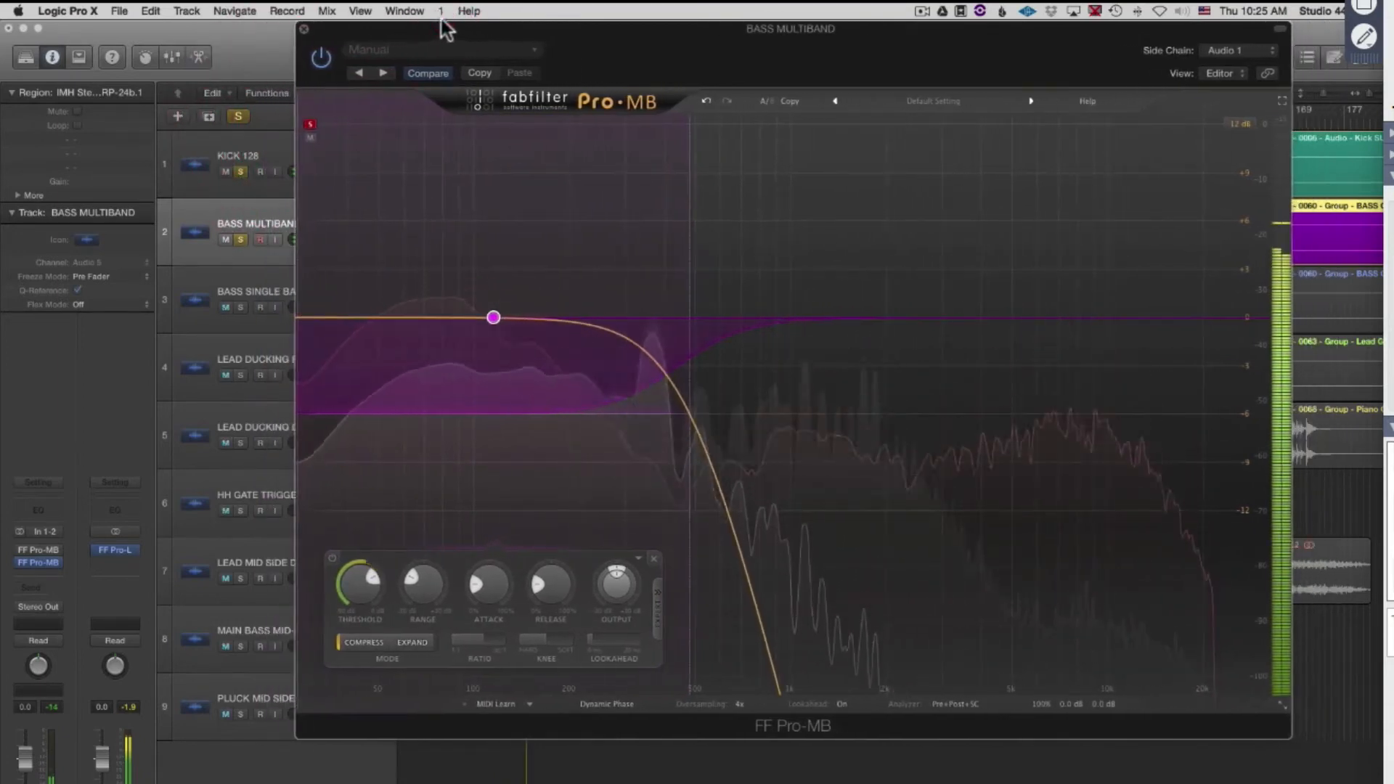
{"action": "left_click", "coordinate": [225, 171]}
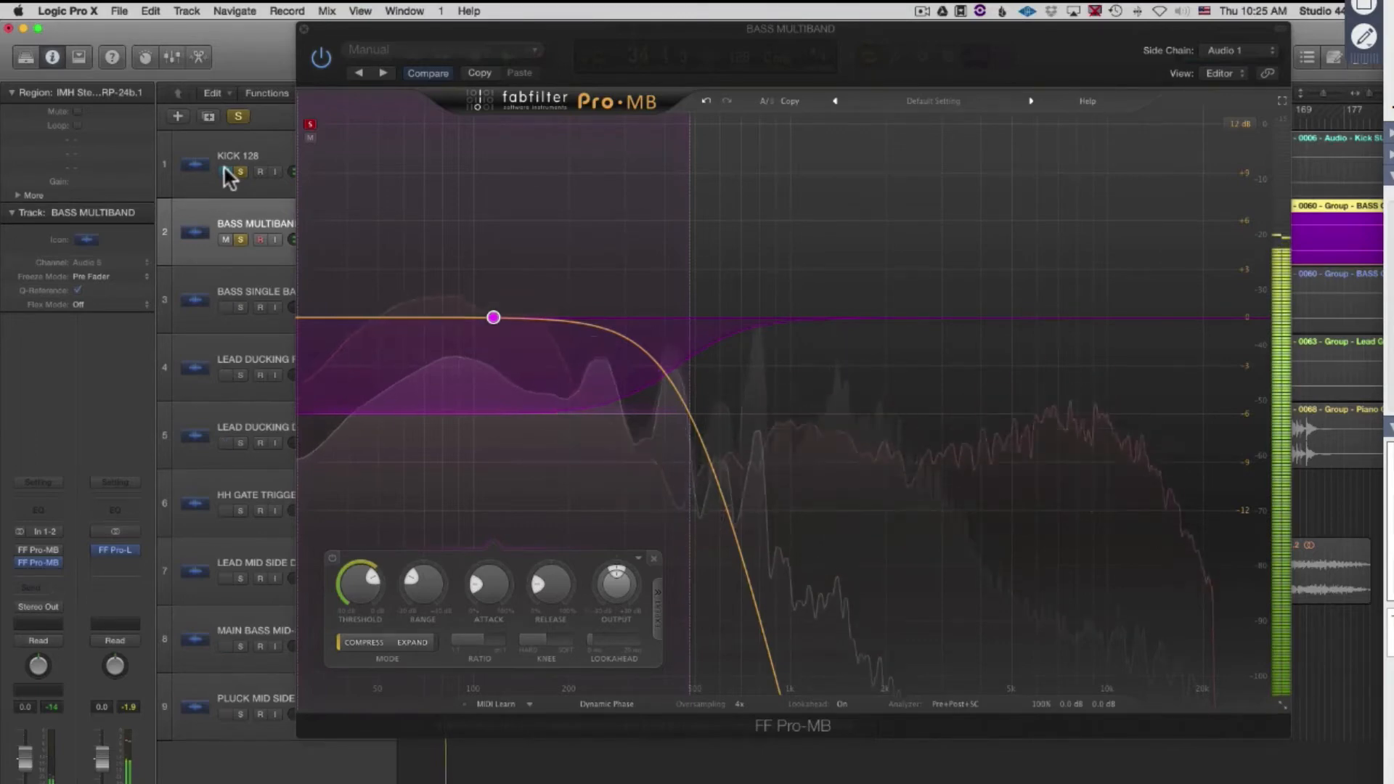
{"action": "left_click", "coordinate": [226, 172]}
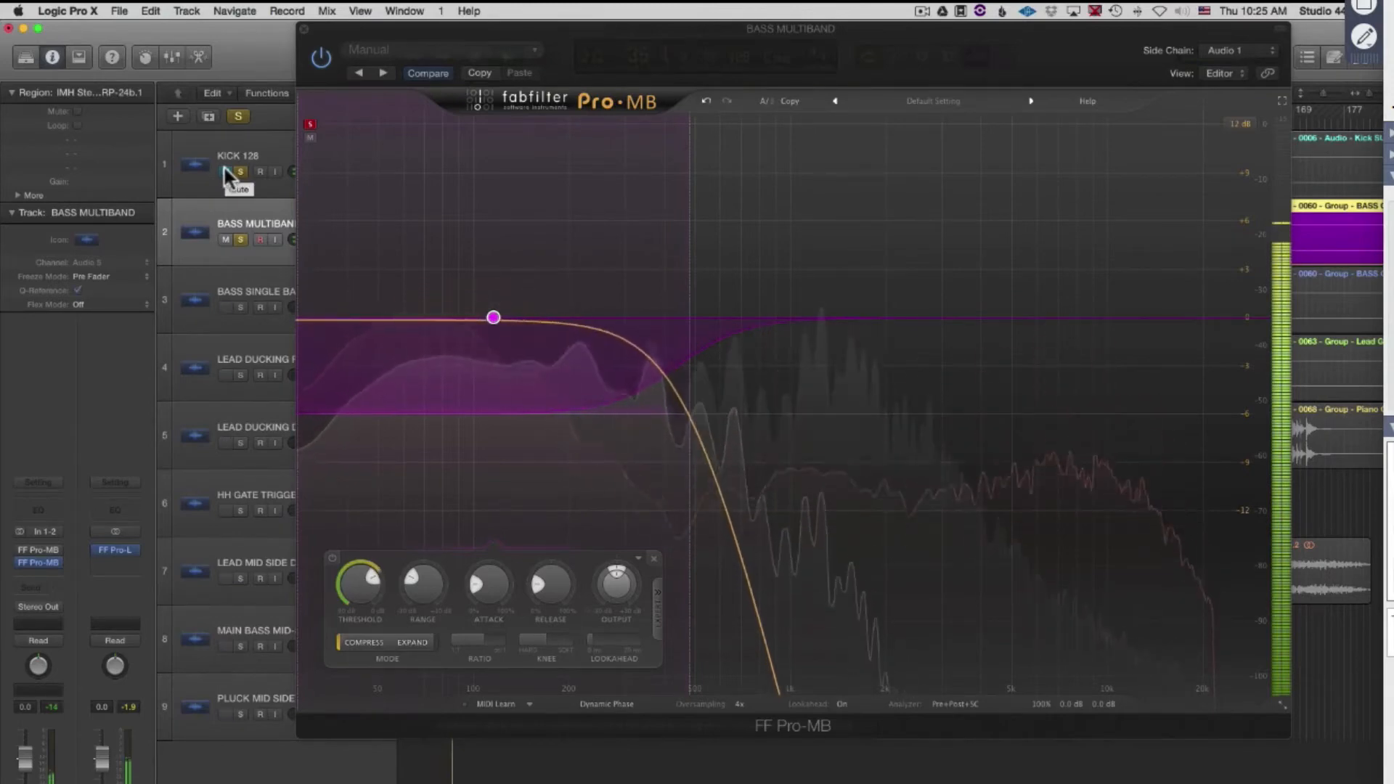
Raise the low band's high crossover to about 755 Hz, and end the band solo and the KICK 128 mute.
{"action": "left_click_drag", "start_coordinate": [688, 356], "coordinate": [750, 362]}
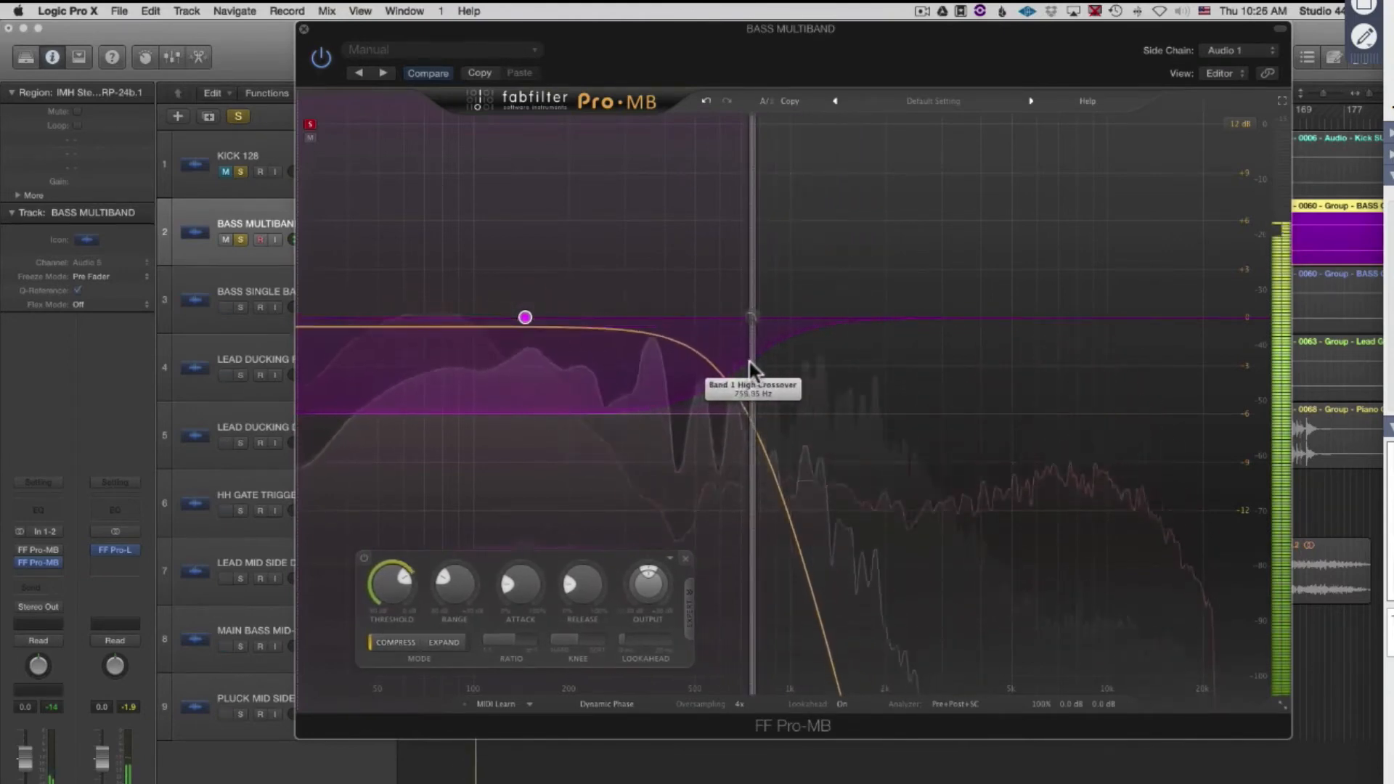
{"action": "left_click", "coordinate": [311, 125]}
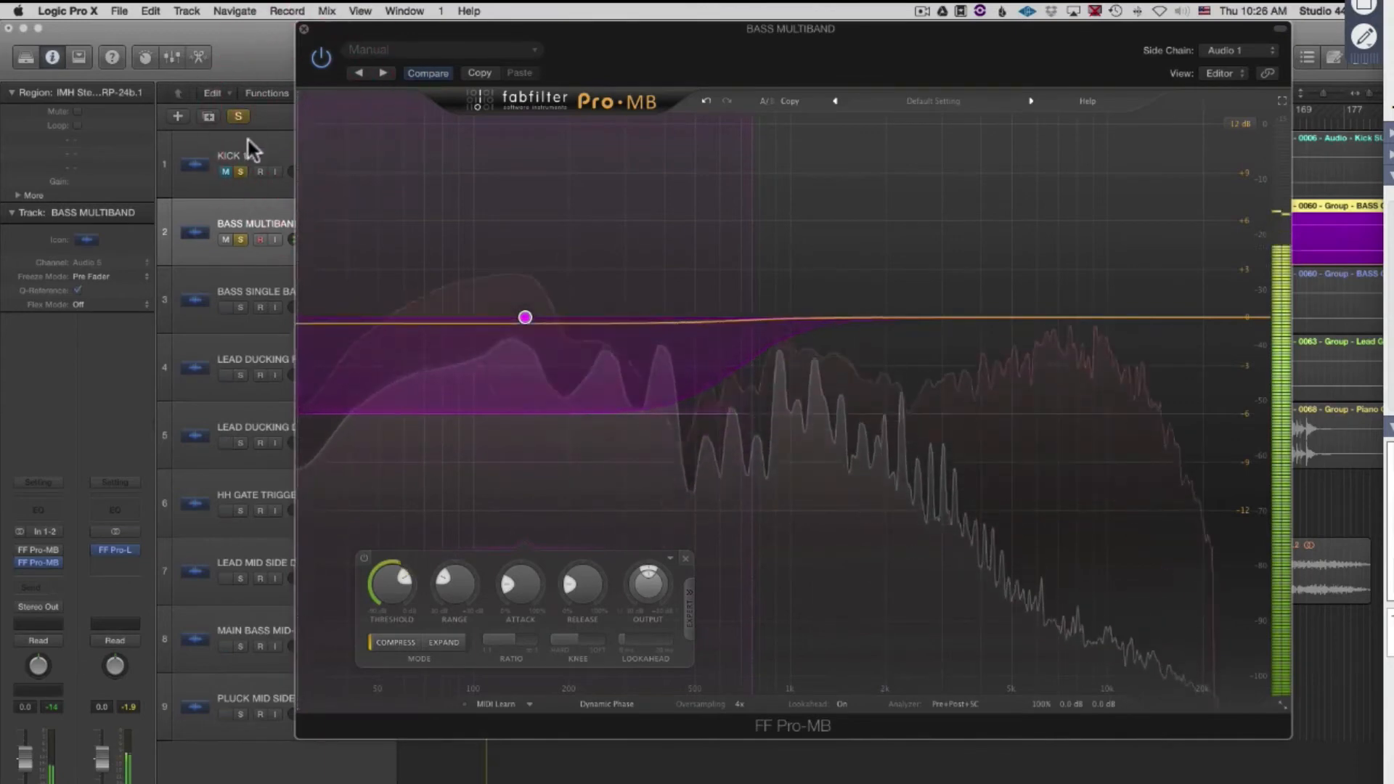
{"action": "left_click", "coordinate": [225, 172]}
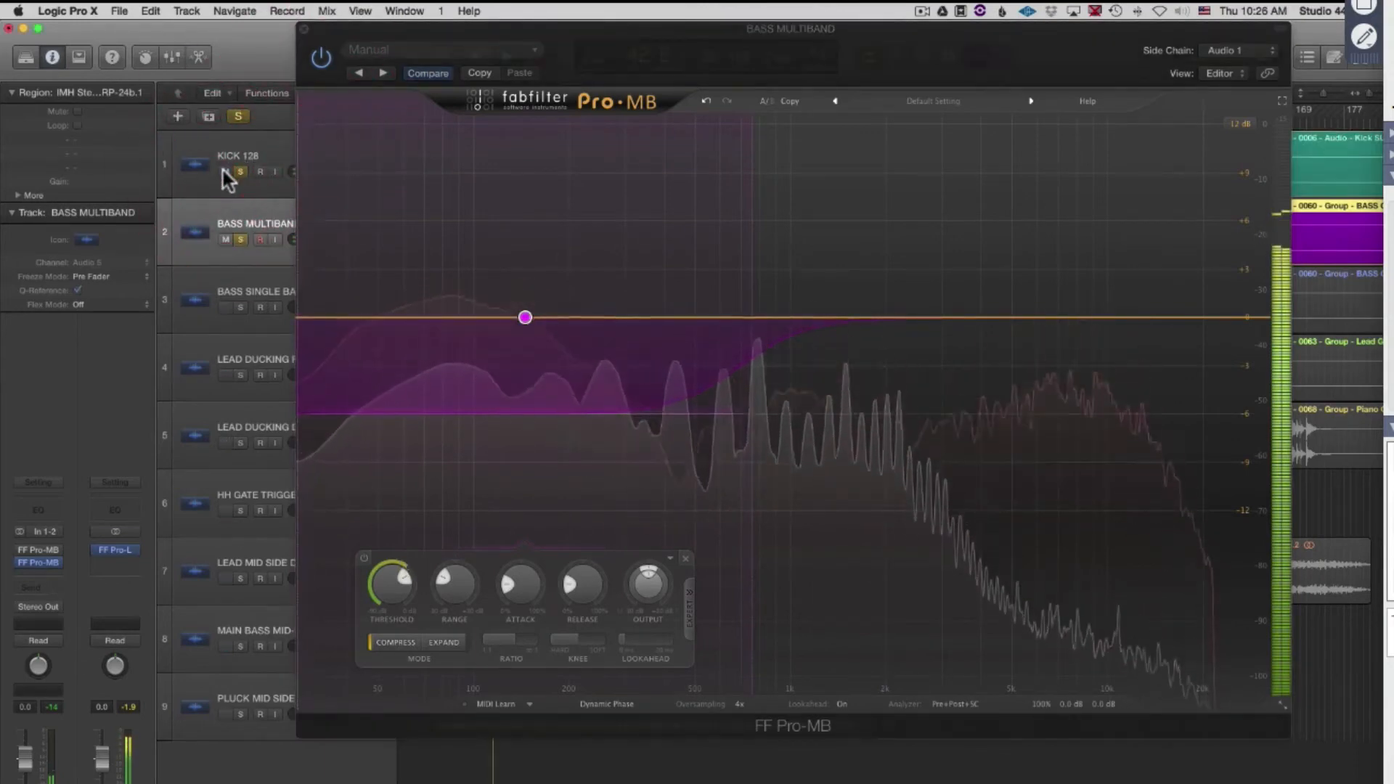
Expand the band's expert options and set its side chain to external with a free frequency range.
{"action": "left_click", "coordinate": [686, 605]}
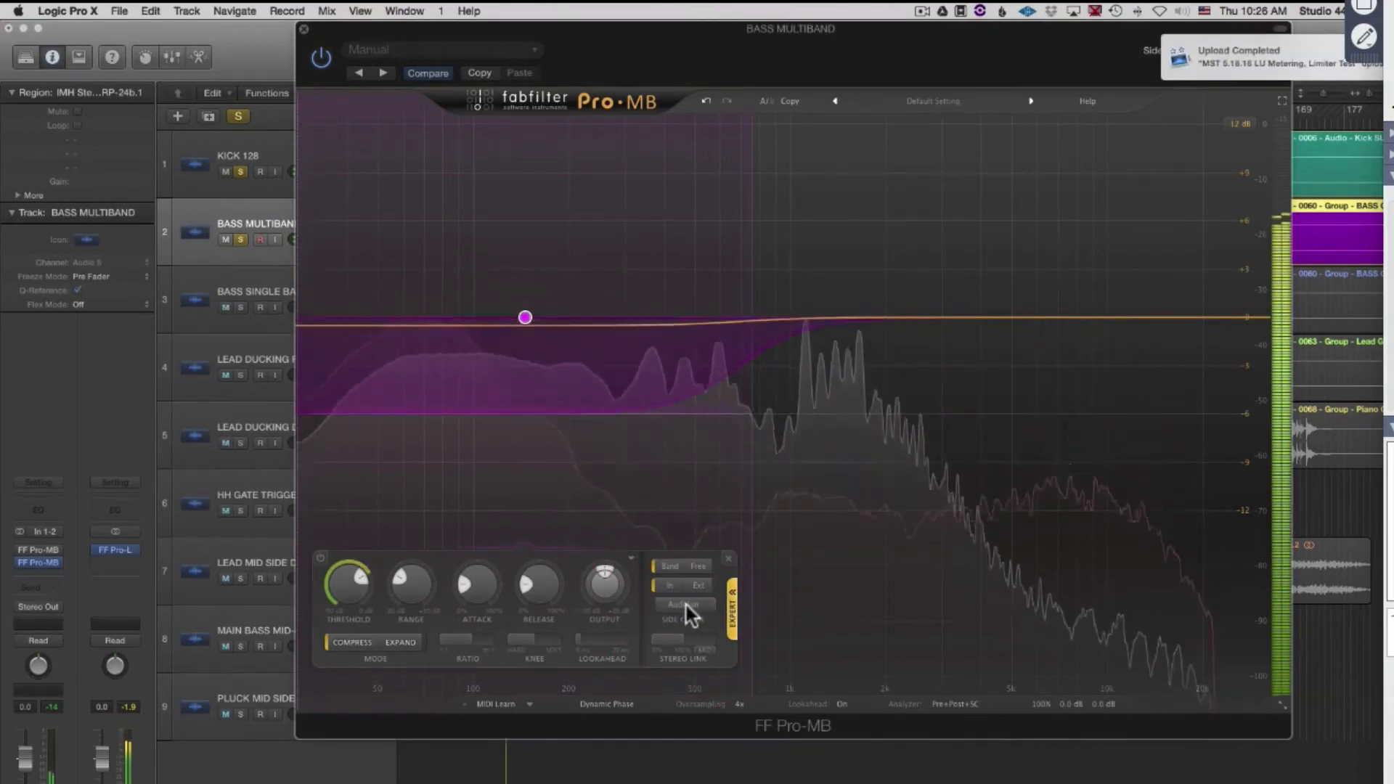
{"action": "left_click", "coordinate": [699, 585]}
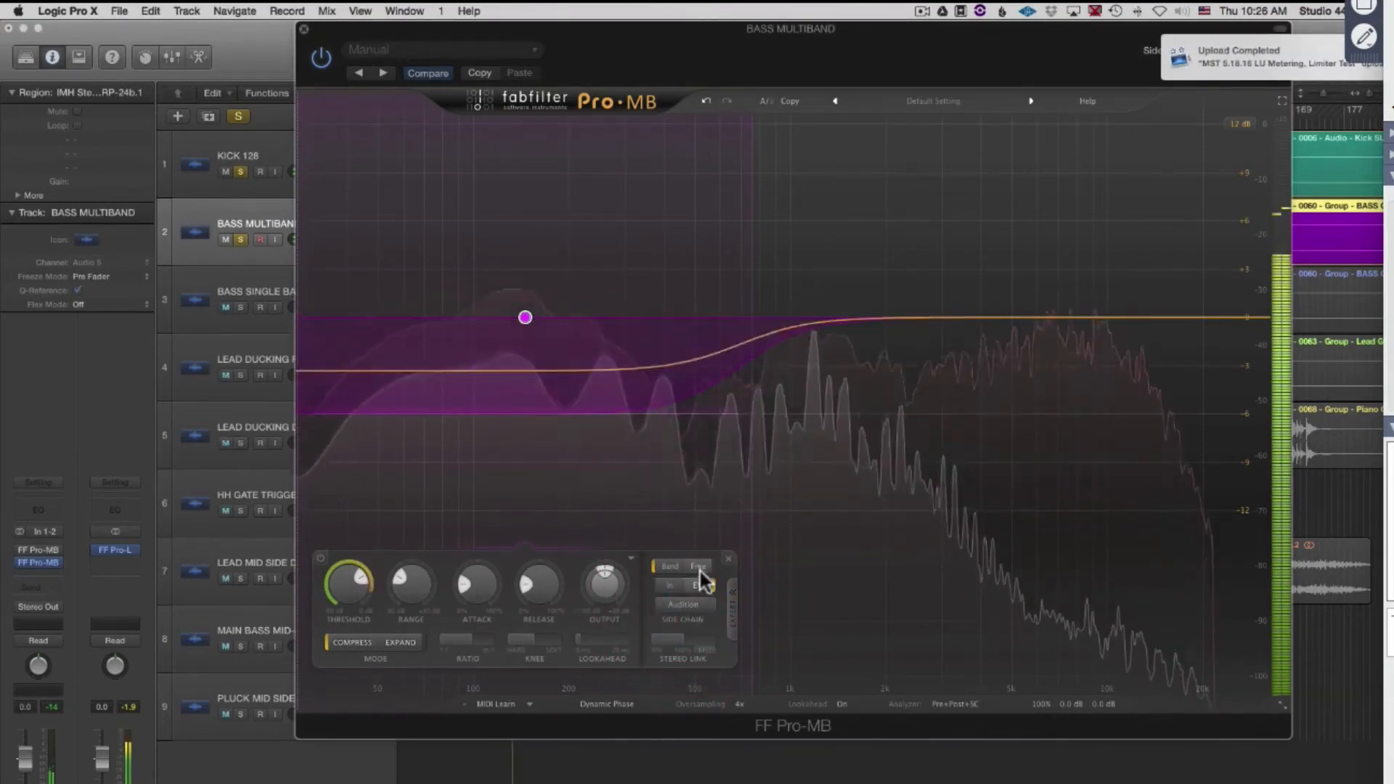
{"action": "left_click", "coordinate": [700, 567]}
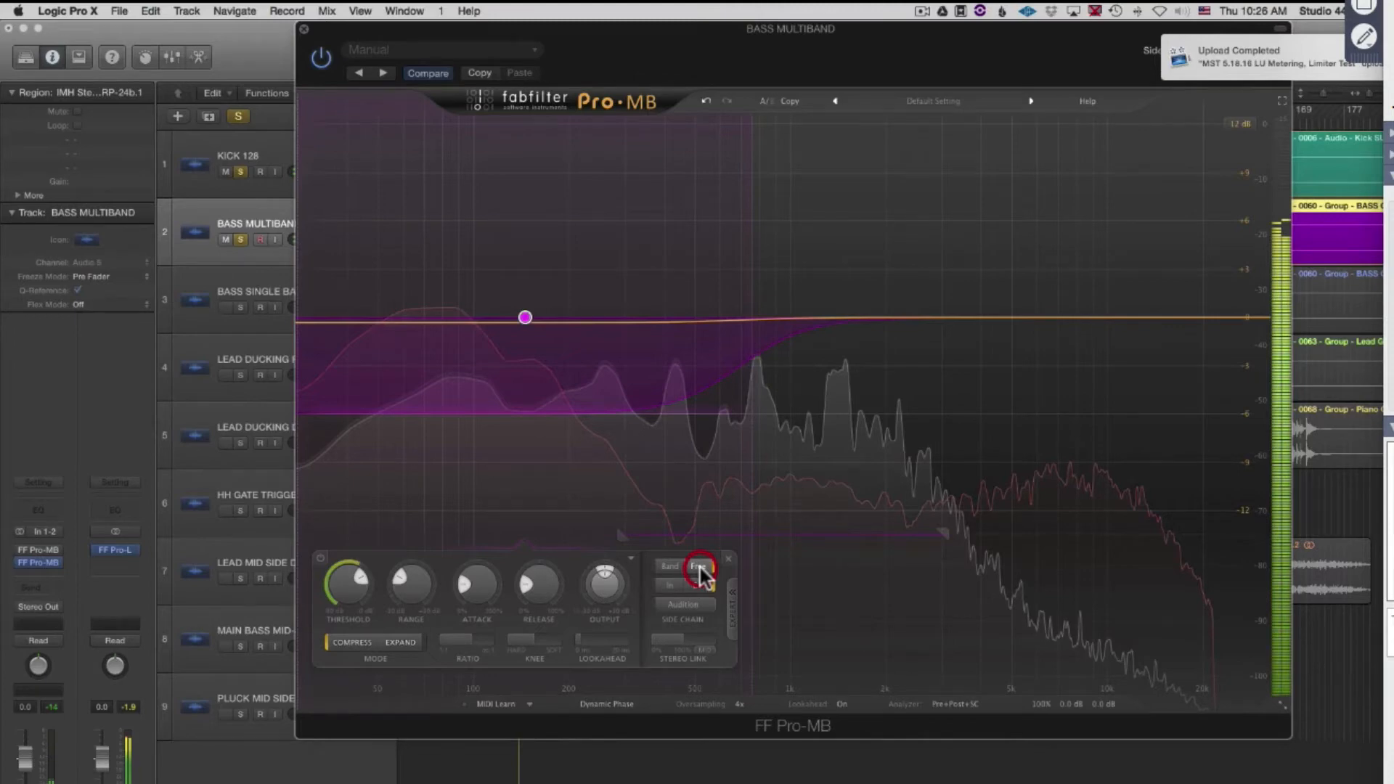
{"action": "left_click", "coordinate": [699, 567]}
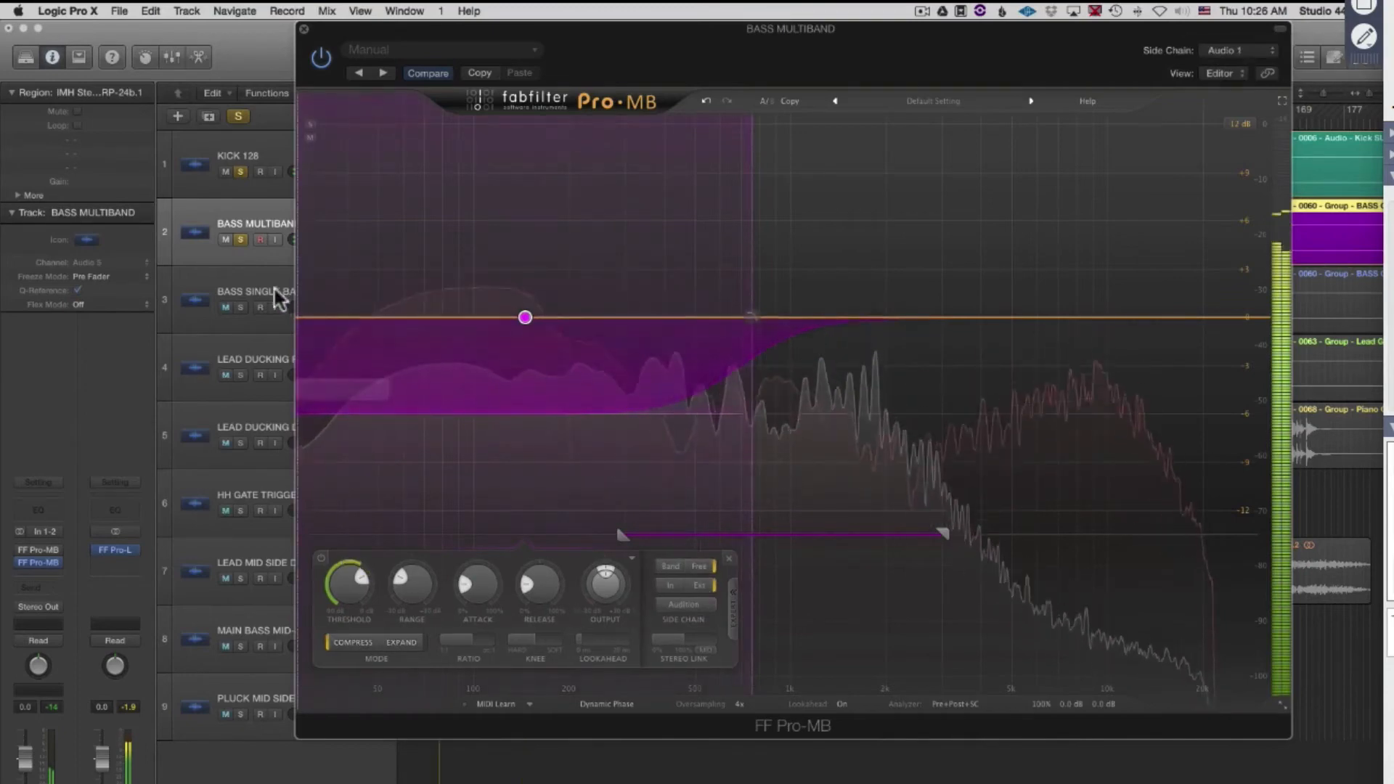
Audition the band's side-chain signal, using the mutes on BASS MULTIBAND and KICK 128 to isolate it, and leave only KICK 128 muted.
{"action": "left_click", "coordinate": [226, 240]}
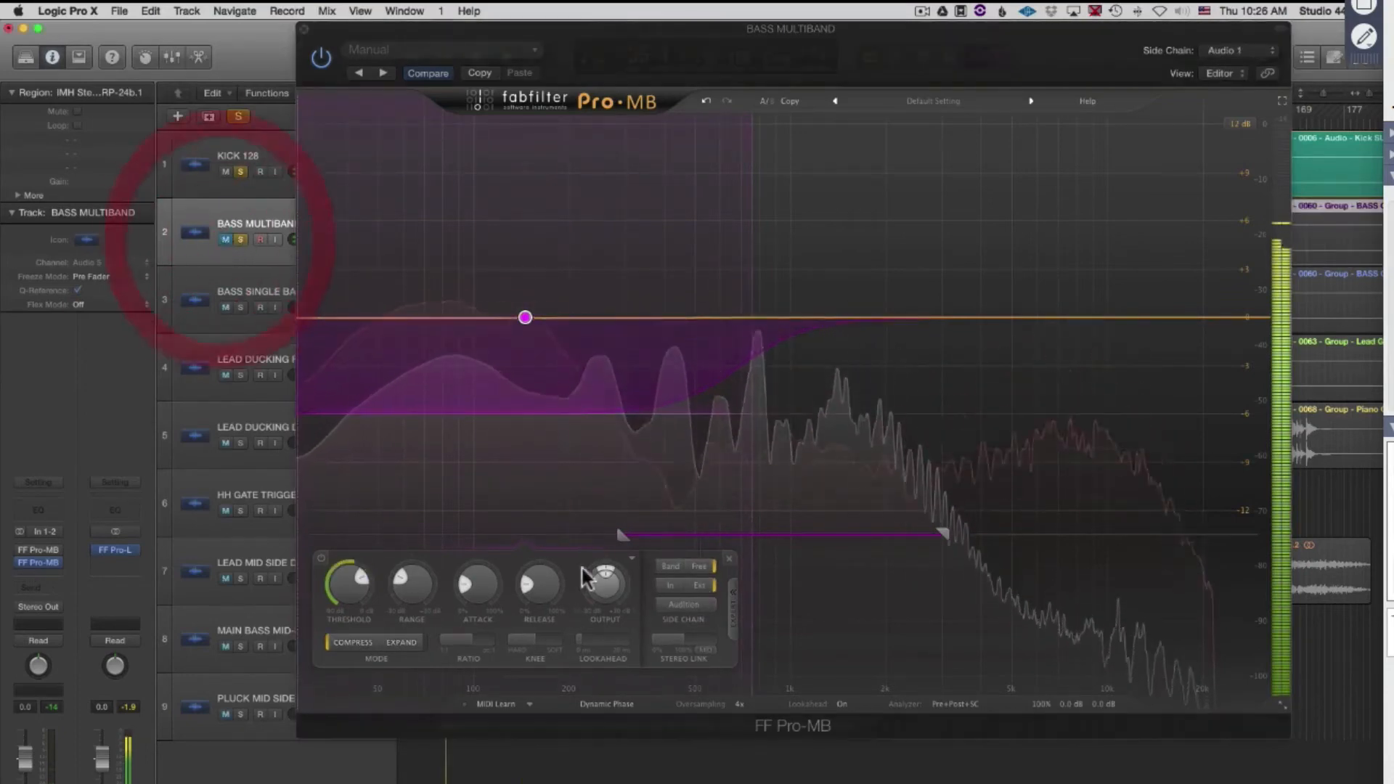
{"action": "left_click", "coordinate": [686, 600]}
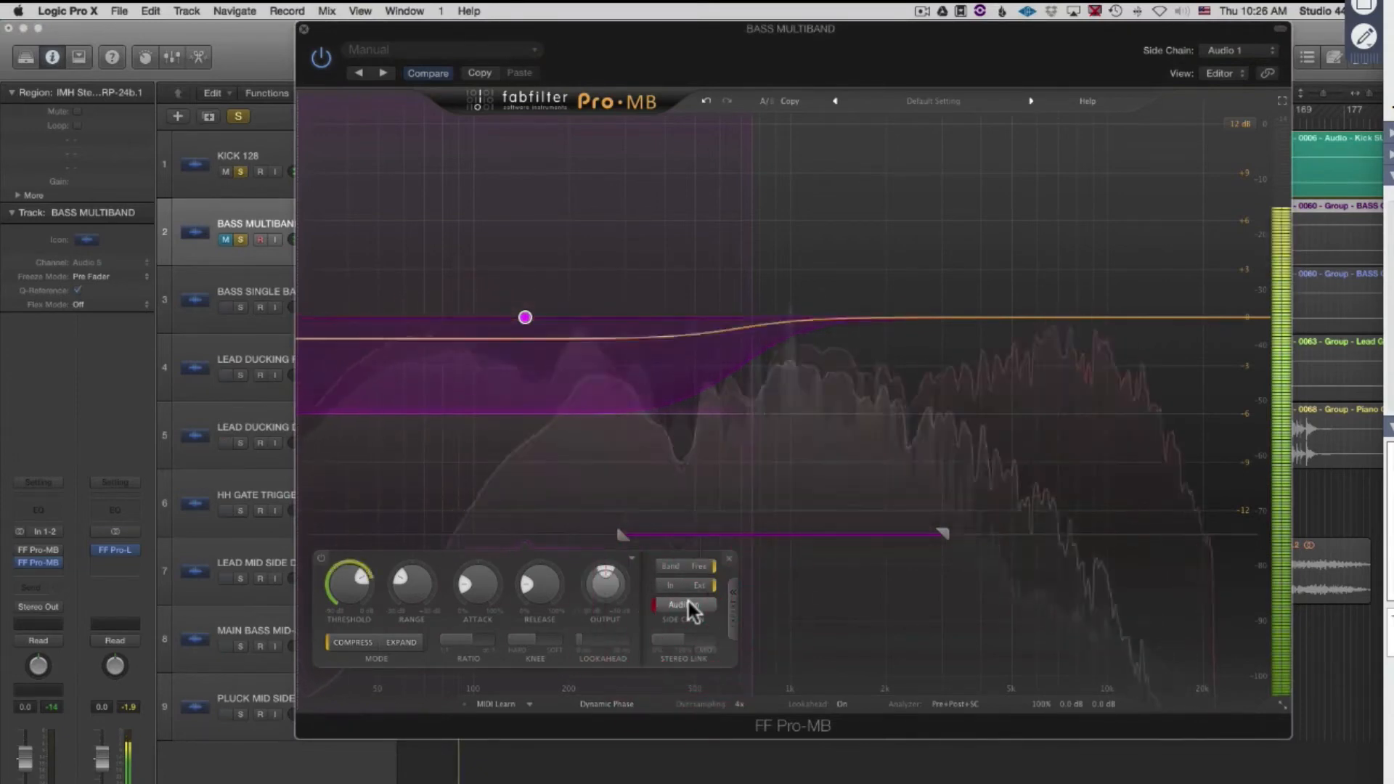
{"action": "left_click", "coordinate": [225, 172]}
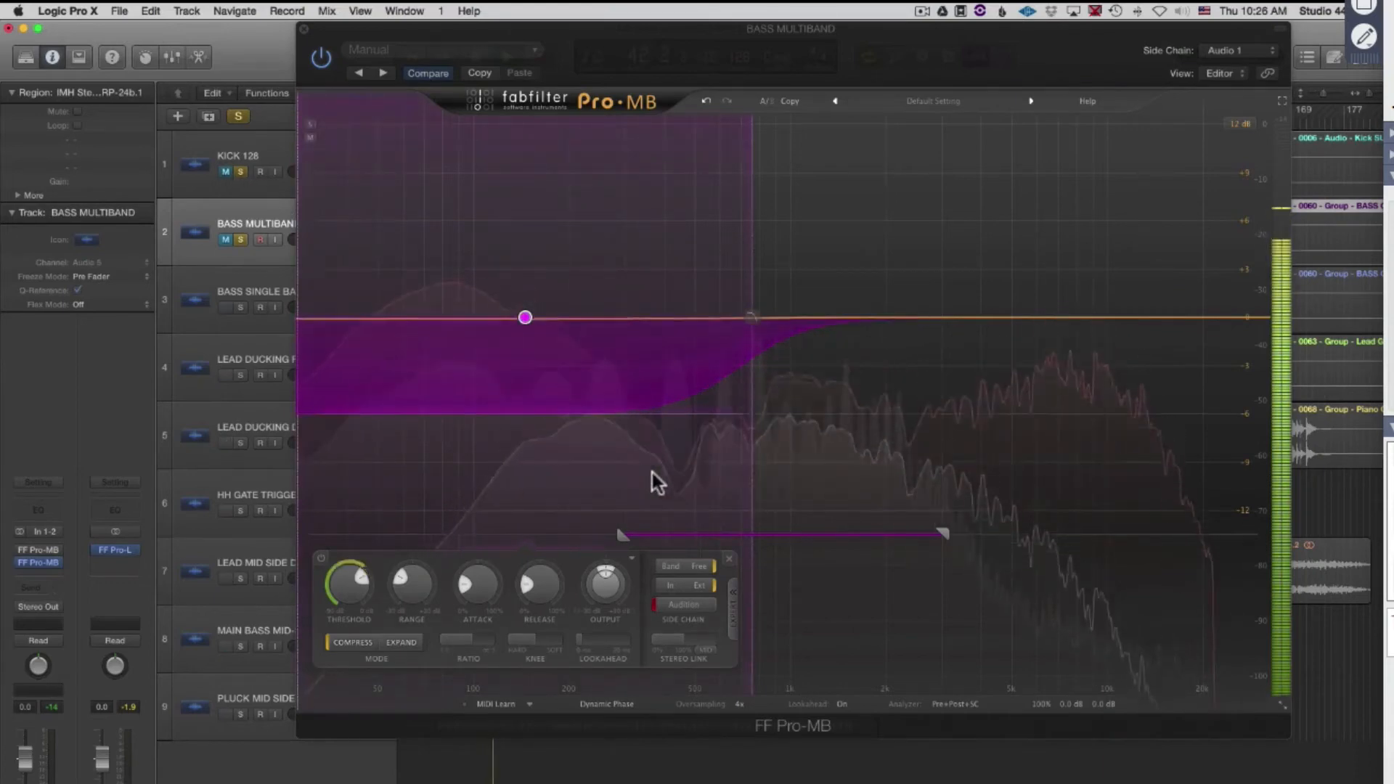
{"action": "left_click", "coordinate": [225, 238]}
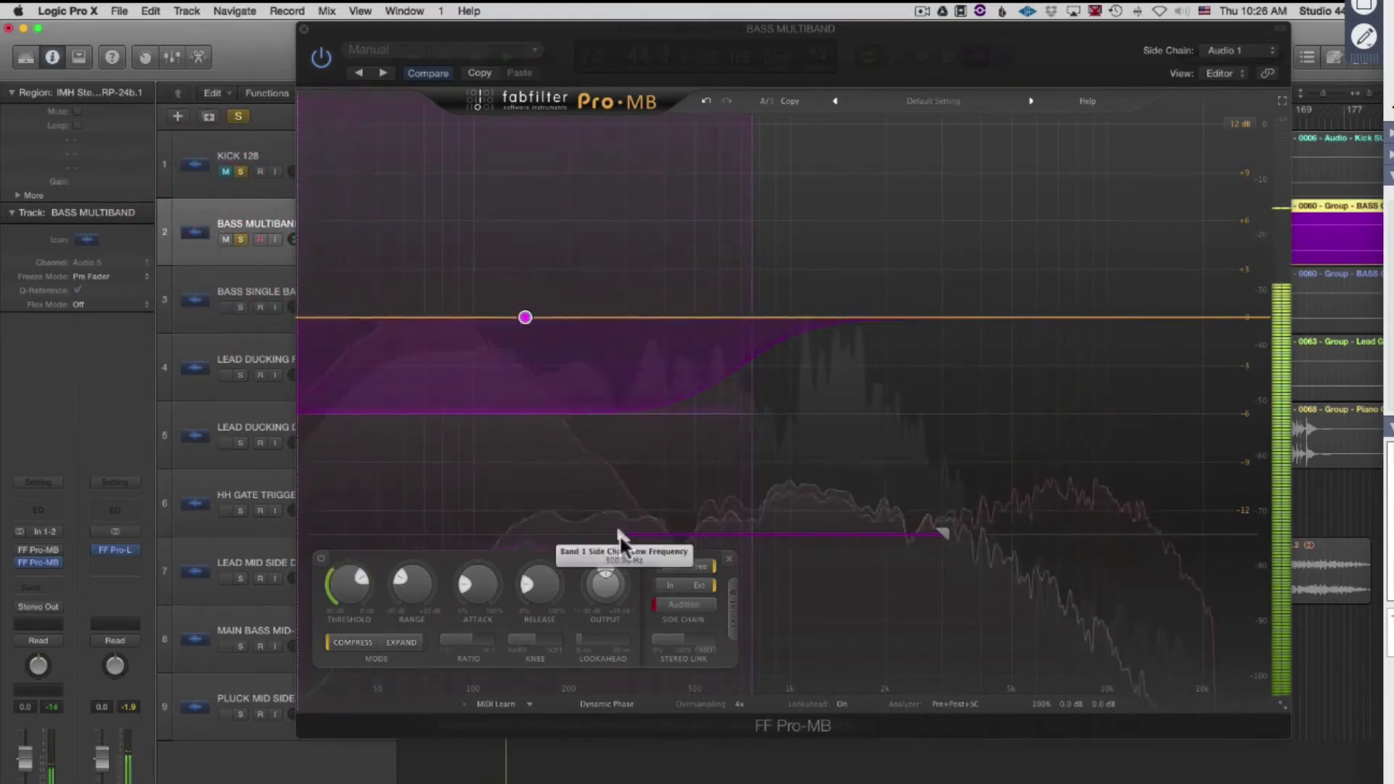
Set the side-chain filter's low frequency just above 200 Hz and its high frequency to about 1573 Hz, and end the audition.
{"action": "left_click_drag", "start_coordinate": [613, 536], "coordinate": [585, 537]}
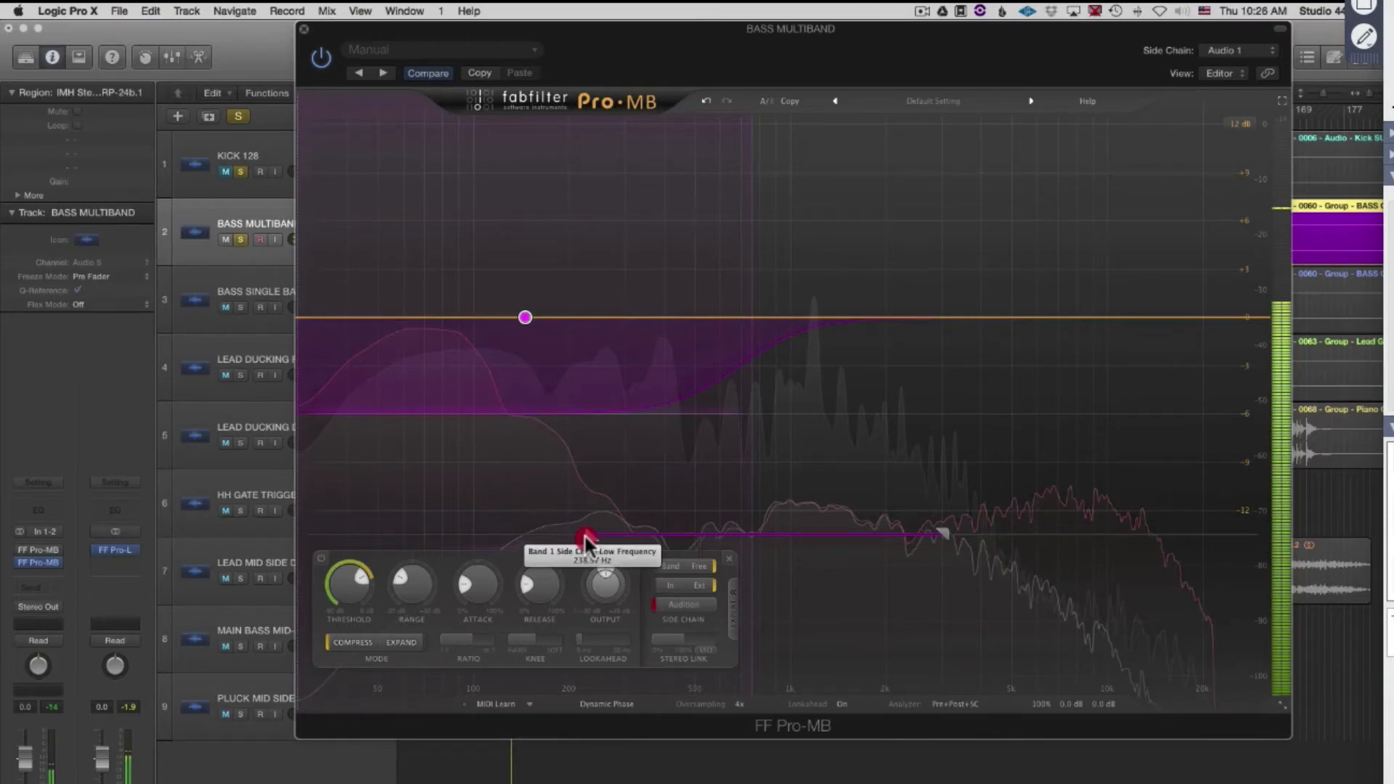
{"action": "mouse_move", "coordinate": [586, 541]}
{"action": "left_mouse_down"}
{"action": "mouse_move", "coordinate": [292, 541]}
{"action": "mouse_move", "coordinate": [744, 529]}
{"action": "mouse_move", "coordinate": [523, 535]}
{"action": "mouse_move", "coordinate": [592, 535]}
{"action": "left_mouse_up"}
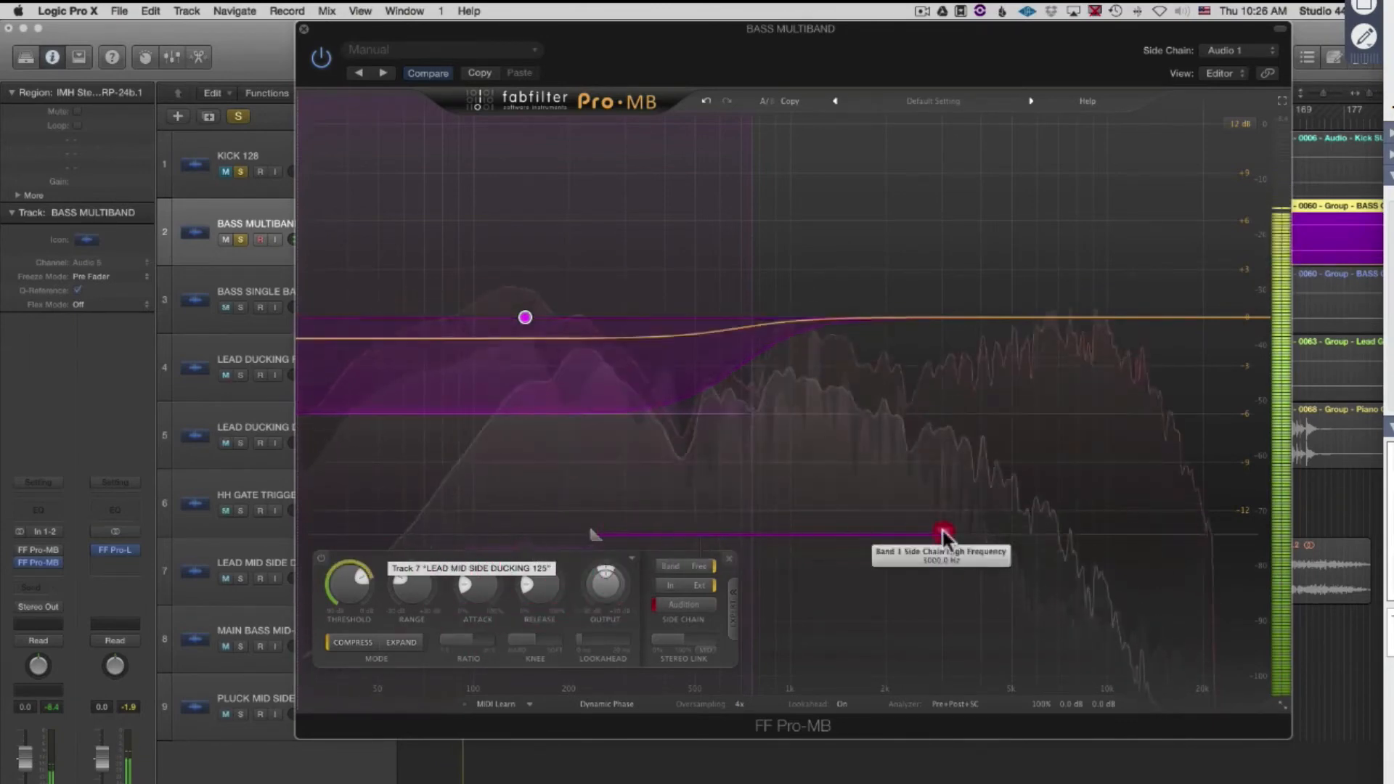
{"action": "left_click_drag", "start_coordinate": [943, 536], "coordinate": [856, 533]}
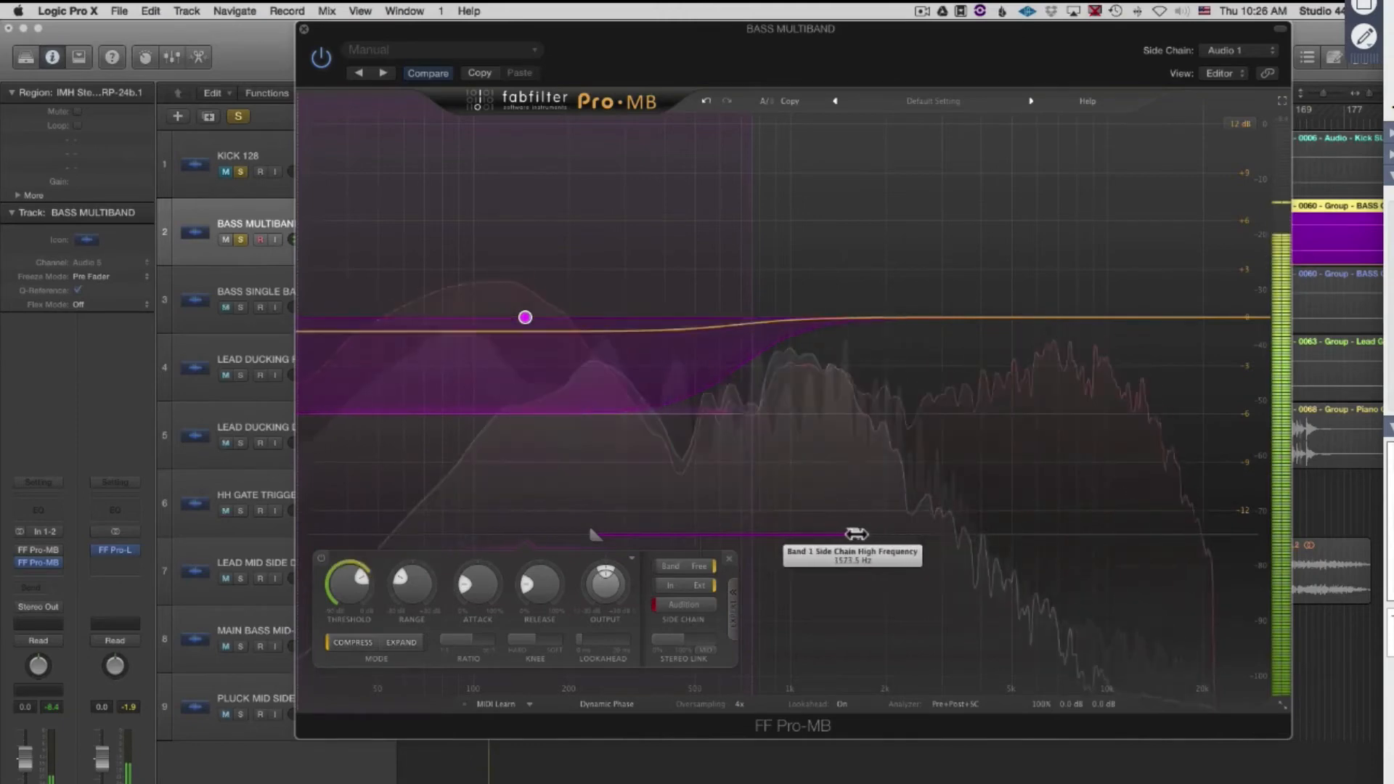
{"action": "left_click", "coordinate": [679, 607]}
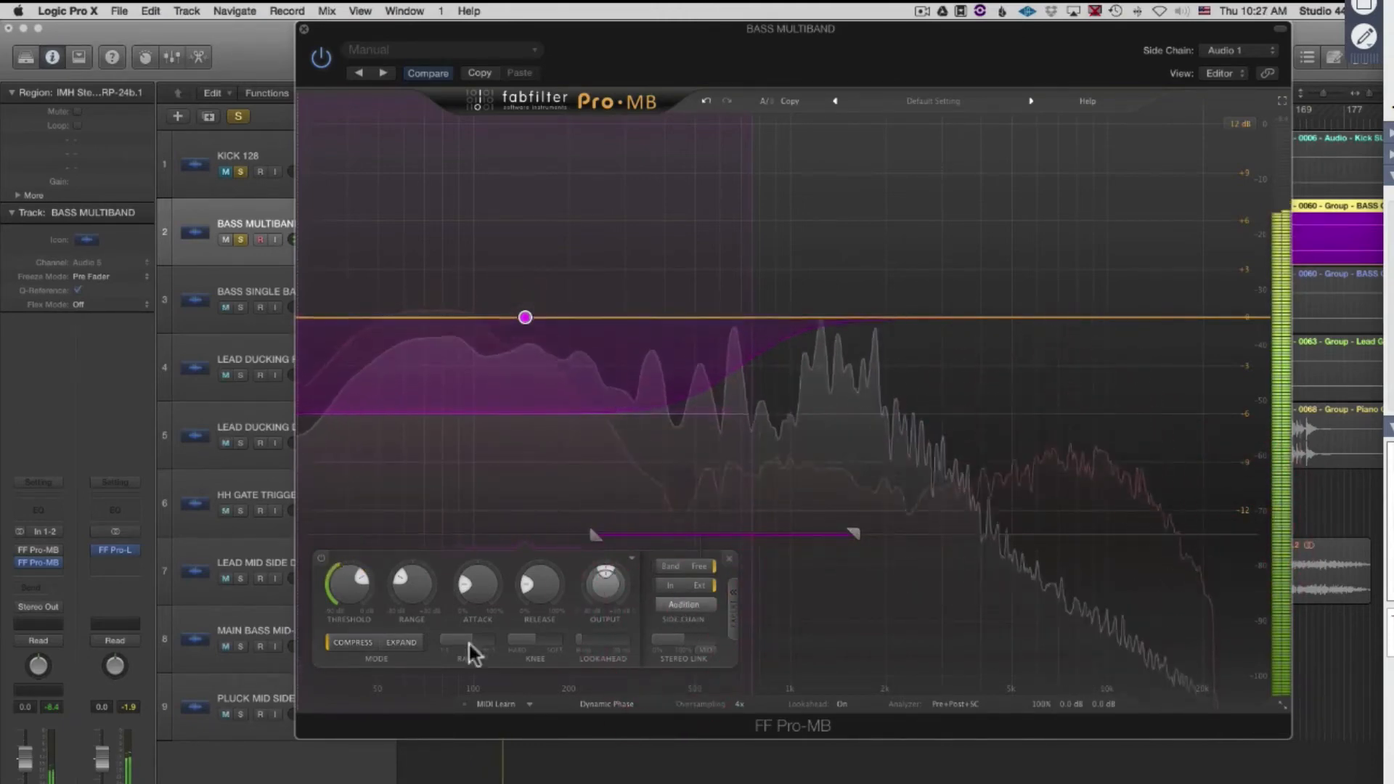
Give the band a hard, fast response with minimum attack, a 10:1 ratio and the hardest knee.
{"action": "left_click_drag", "start_coordinate": [475, 586], "coordinate": [456, 757]}
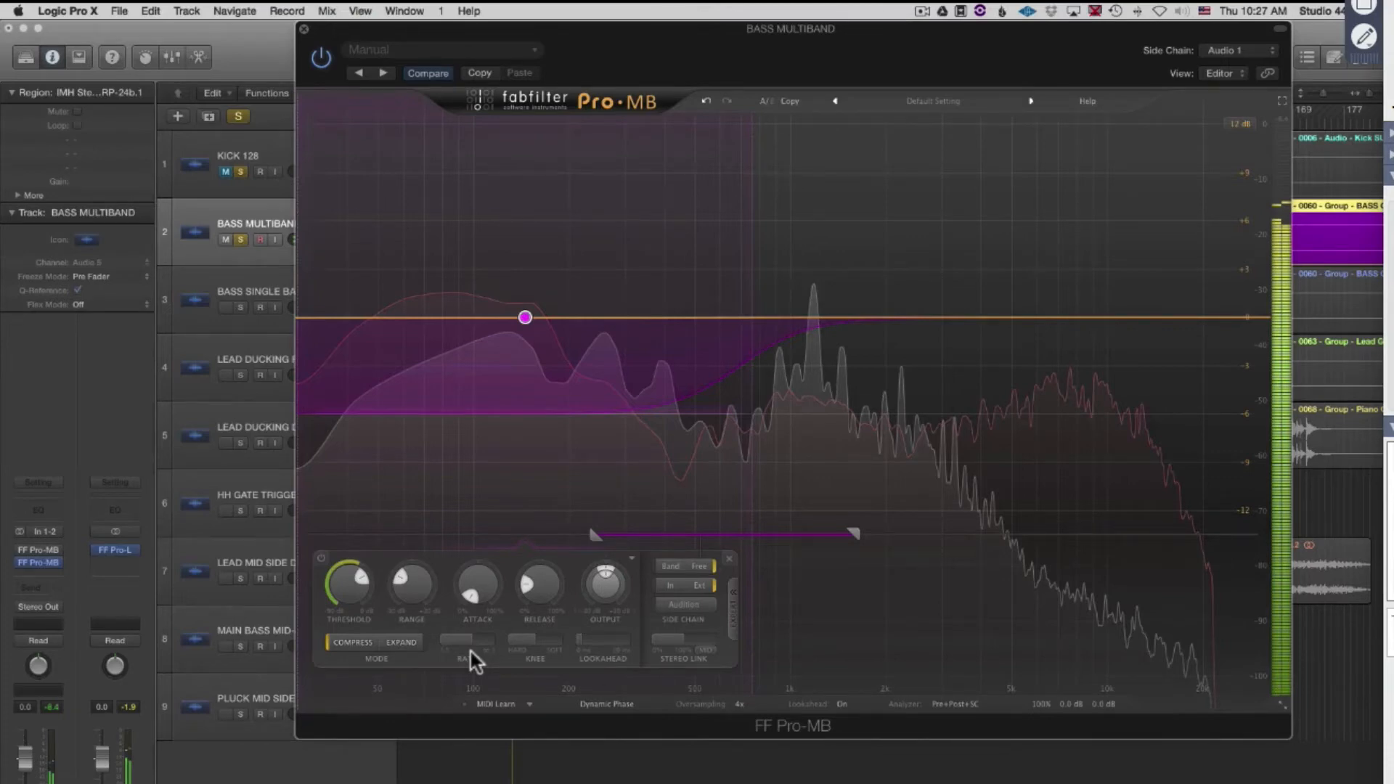
{"action": "mouse_move", "coordinate": [467, 637]}
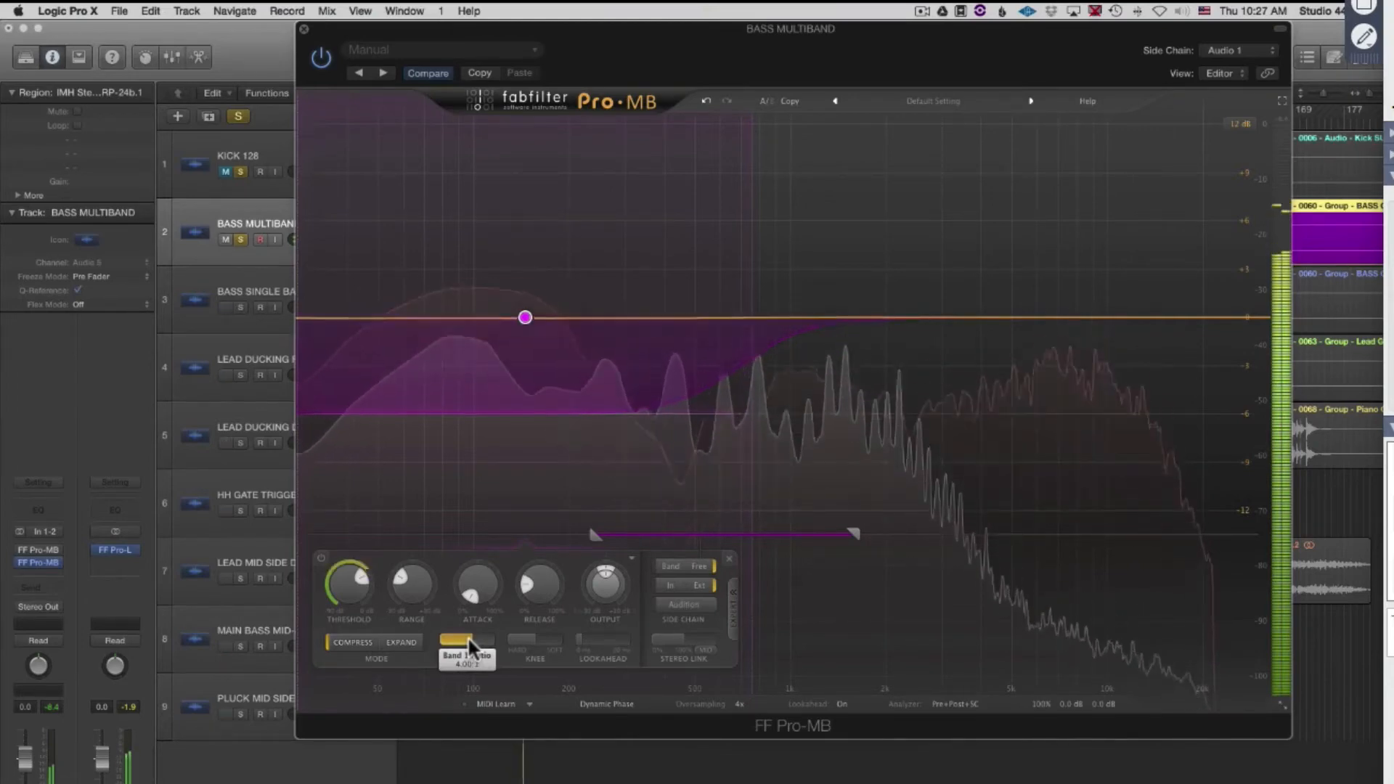
{"action": "double_click", "coordinate": [468, 638]}
{"action": "type", "text": "10"}
{"action": "key", "text": "Return"}
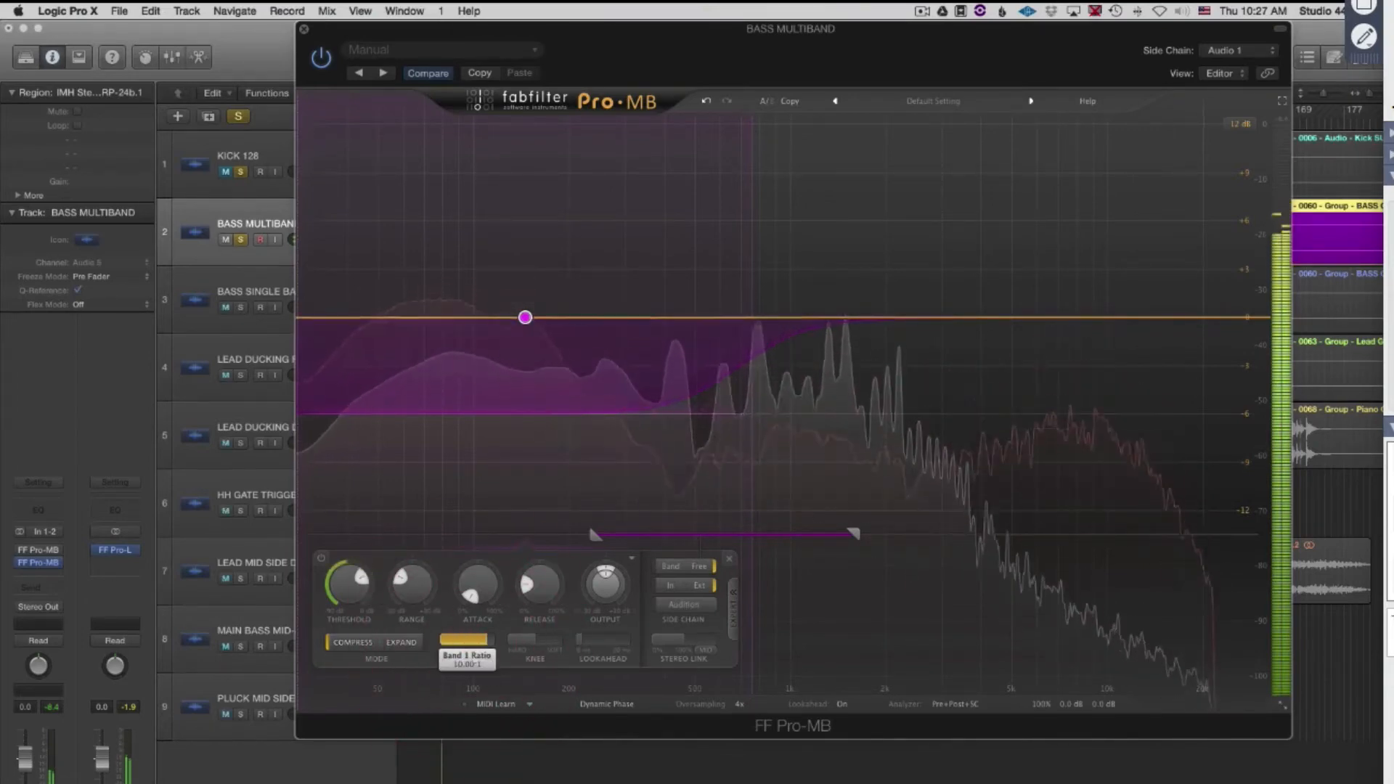
{"action": "left_click_drag", "start_coordinate": [529, 633], "coordinate": [236, 613]}
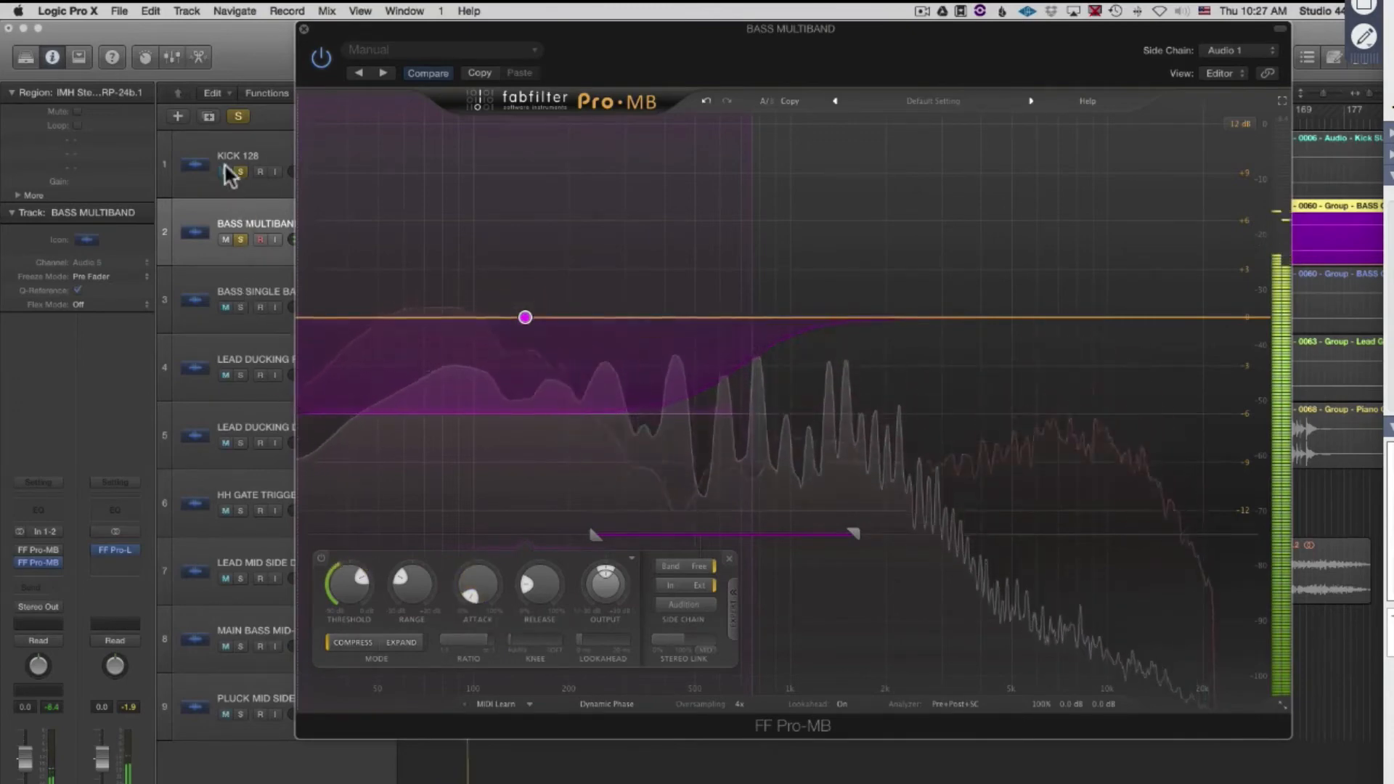
Set the band's range to about -9.7 dB and lower its threshold to about -69 dB.
{"action": "left_click_drag", "start_coordinate": [354, 582], "coordinate": [330, 652]}
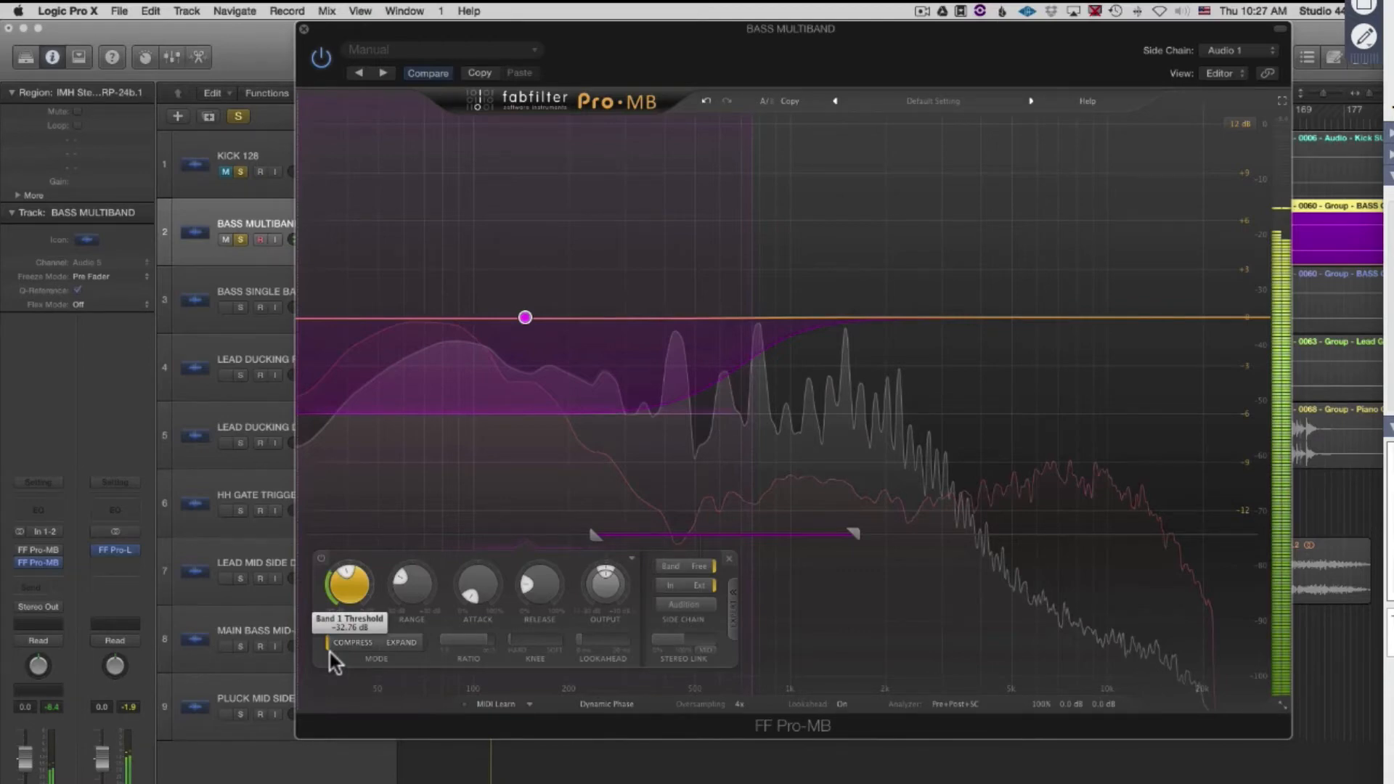
{"action": "left_click_drag", "start_coordinate": [330, 652], "coordinate": [347, 646]}
{"action": "left_click_drag", "start_coordinate": [394, 579], "coordinate": [396, 591]}
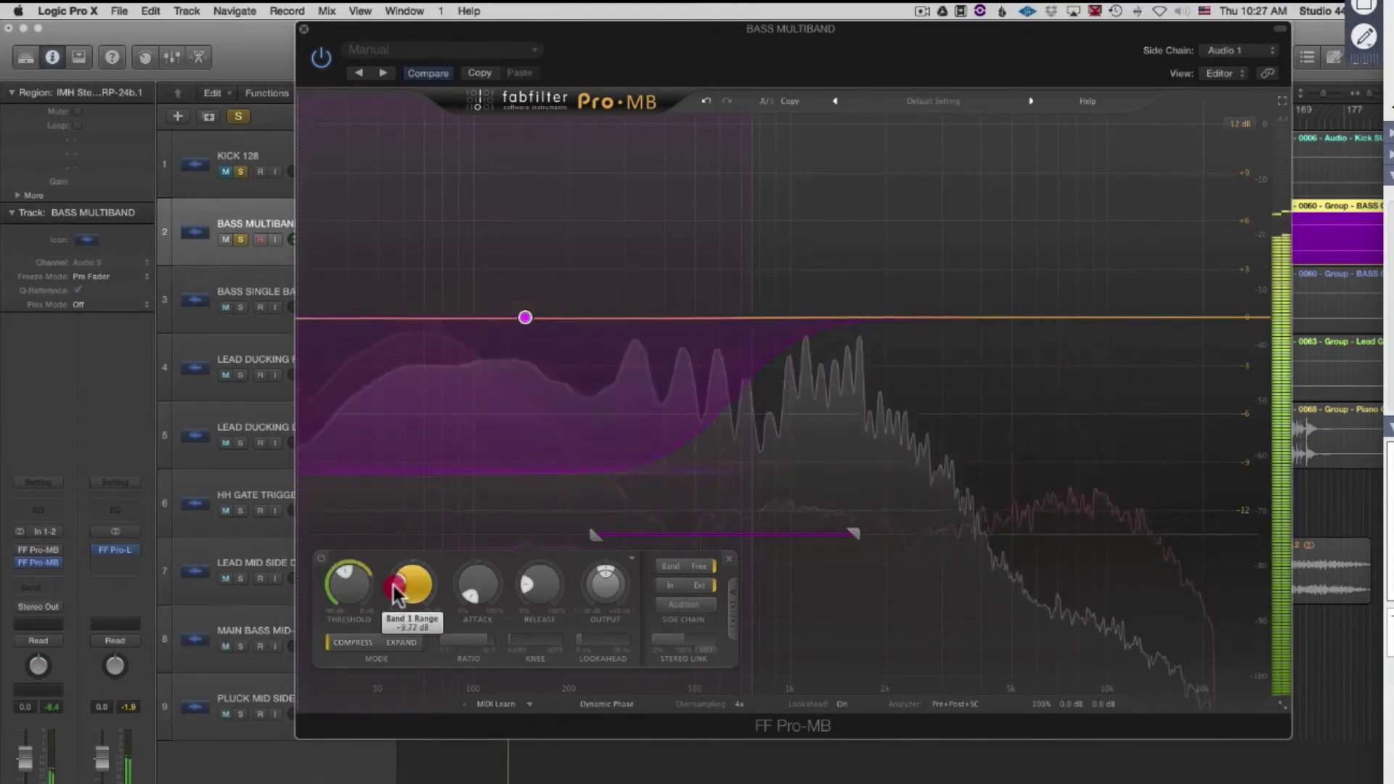
{"action": "left_click", "coordinate": [347, 594]}
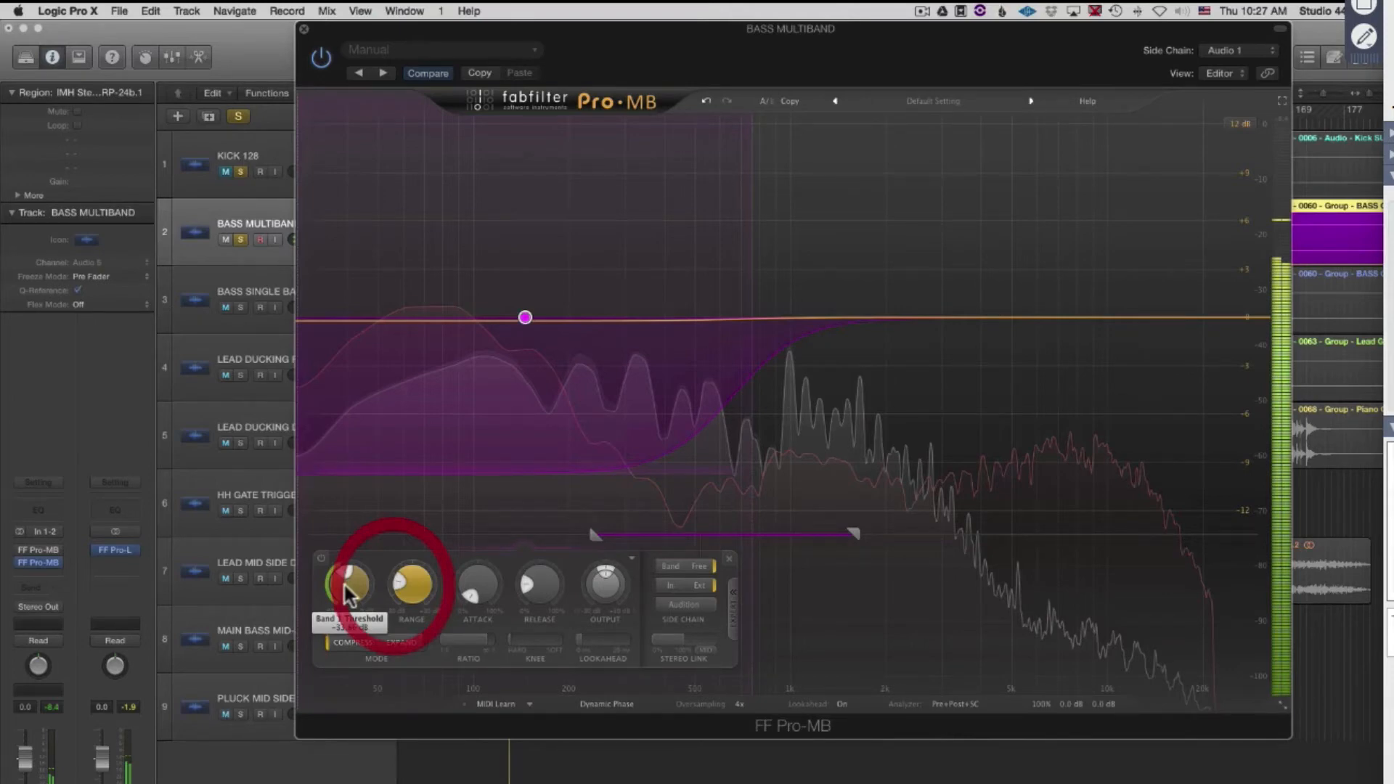
{"action": "scroll", "coordinate": [345, 585], "scroll_direction": "down", "scroll_amount": 10}
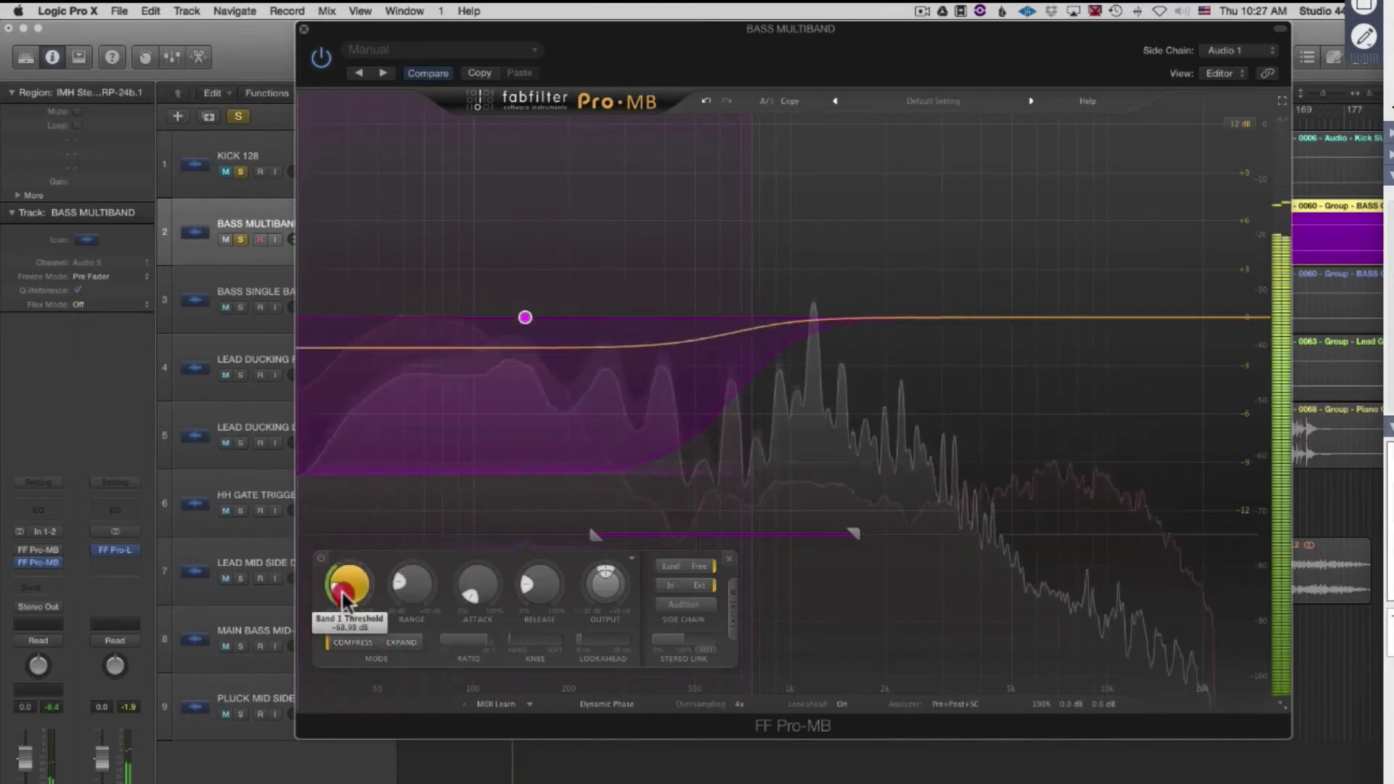
Unmute KICK 128 and set the band's high crossover to about 742 Hz.
{"action": "scroll", "coordinate": [344, 585], "scroll_direction": "up", "scroll_amount": 5}
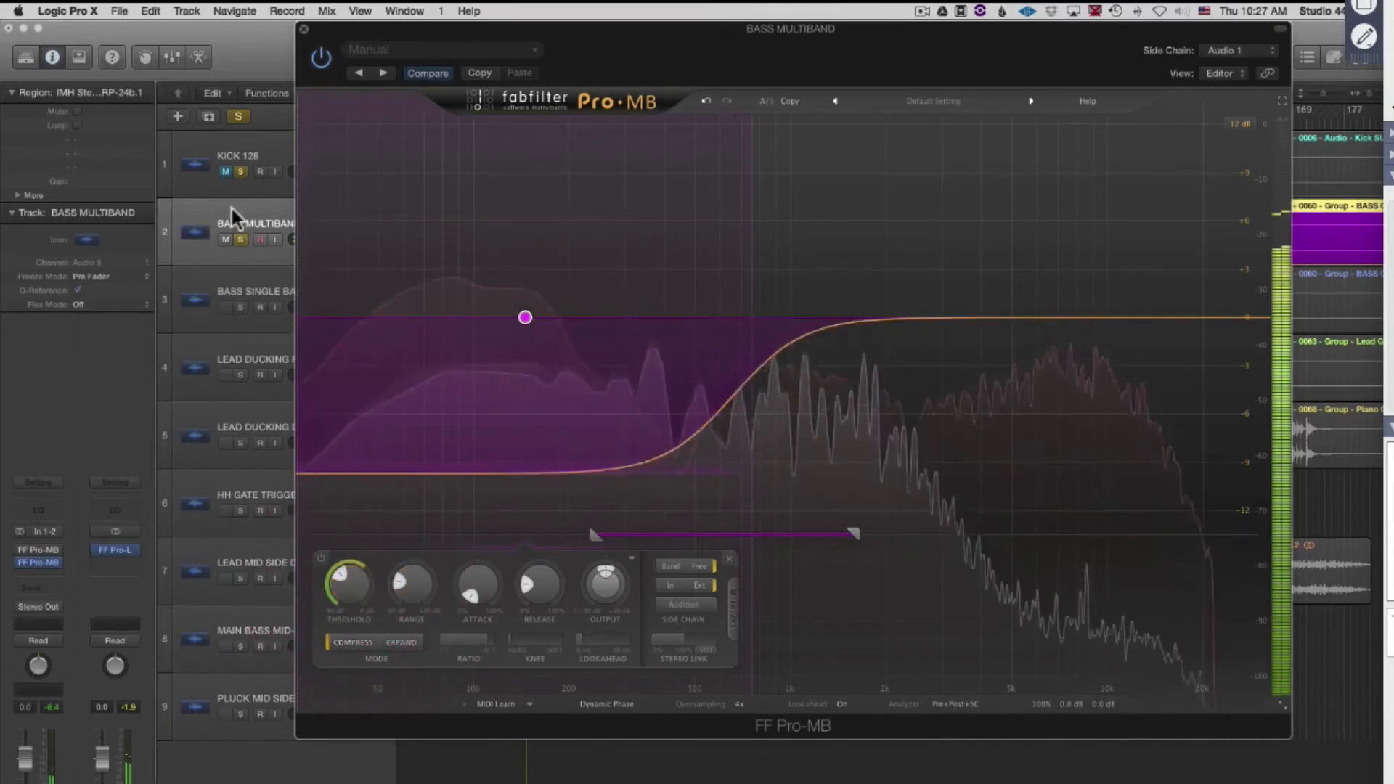
{"action": "left_click", "coordinate": [226, 172]}
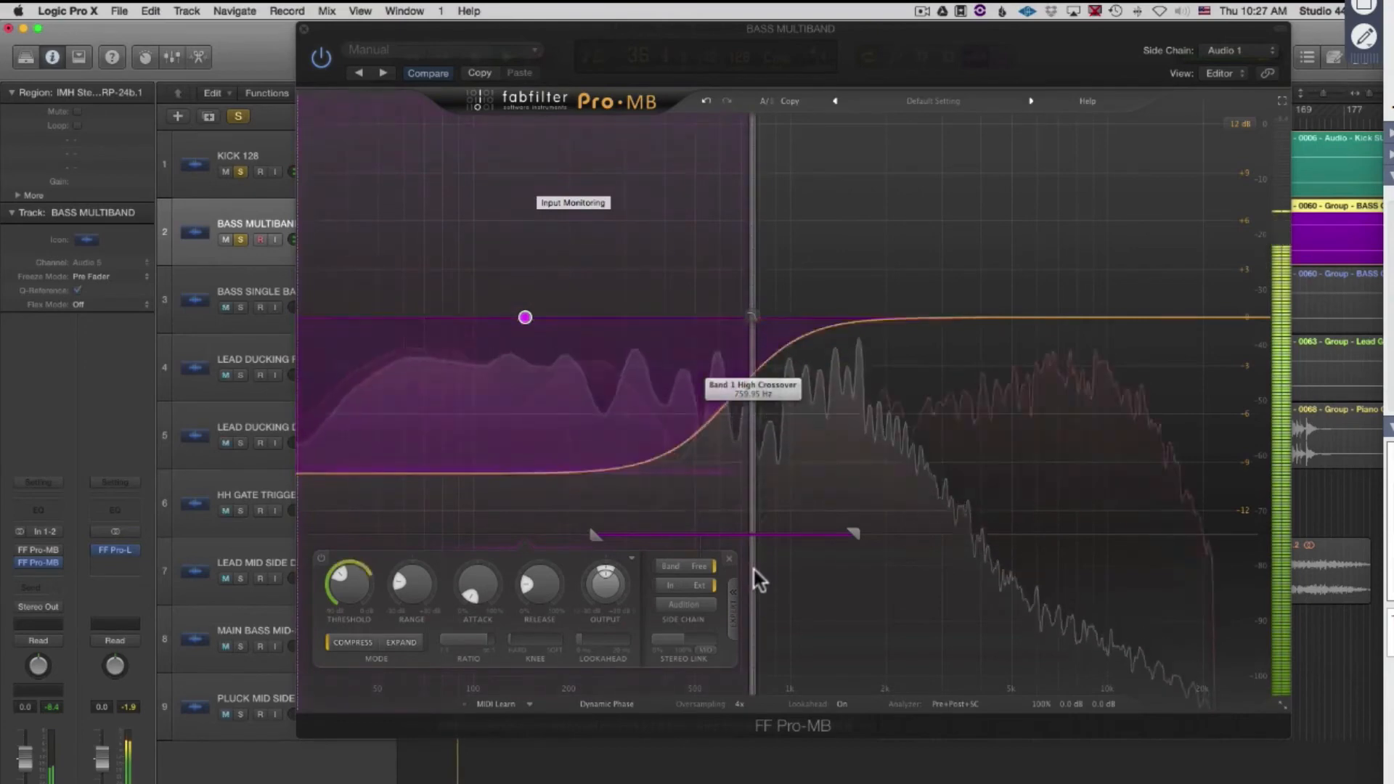
{"action": "mouse_move", "coordinate": [751, 571]}
{"action": "left_mouse_down"}
{"action": "mouse_move", "coordinate": [769, 572]}
{"action": "mouse_move", "coordinate": [746, 569]}
{"action": "left_mouse_up"}
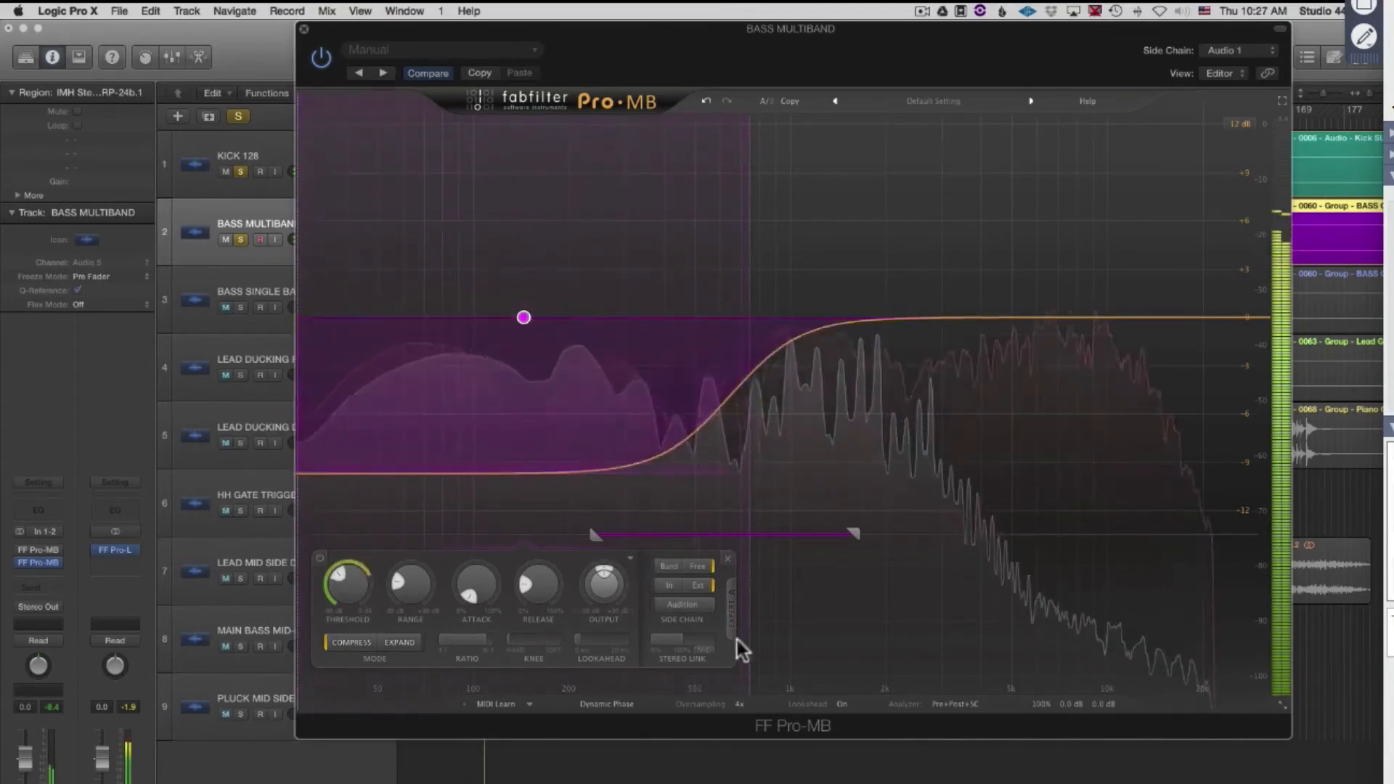
Compare the bass and kick with the multiband band bypassed and active several times, leaving the band active.
{"action": "left_click", "coordinate": [320, 559]}
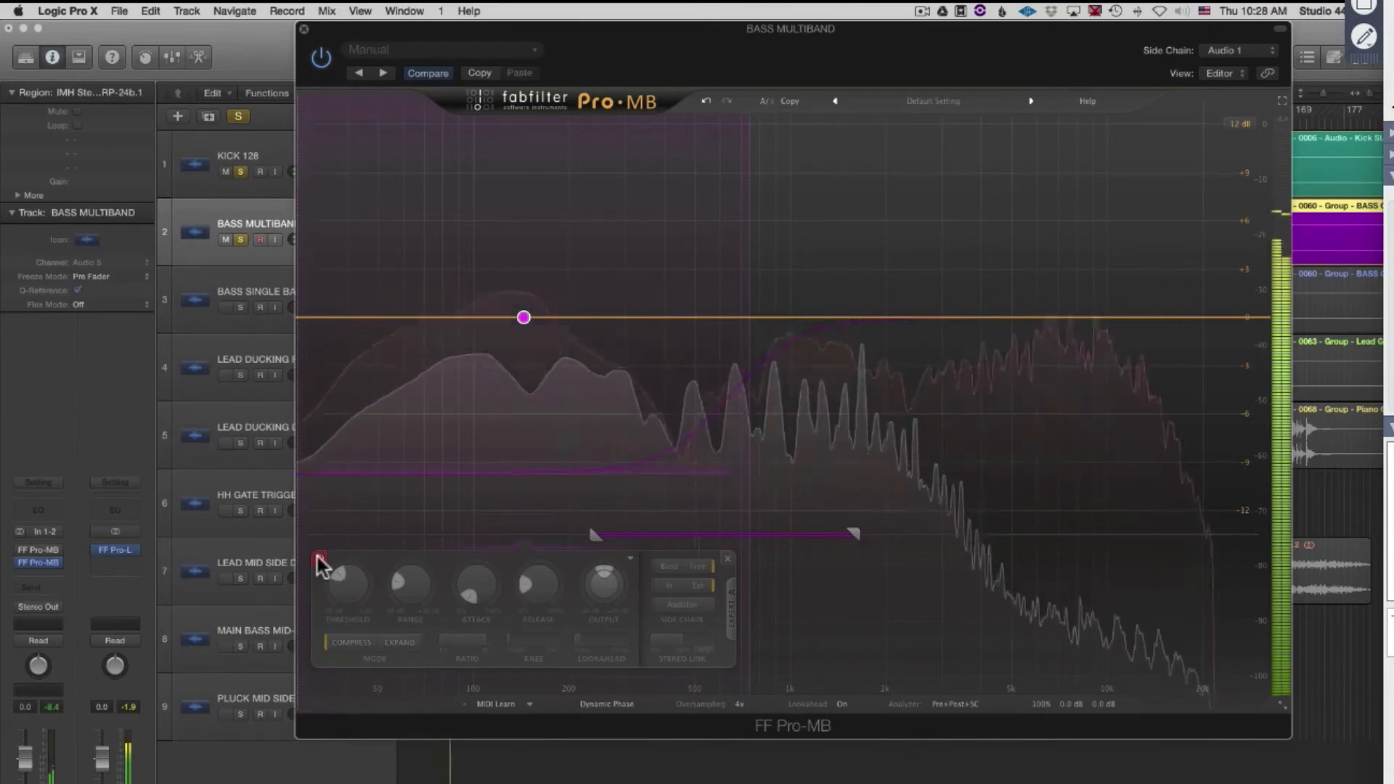
{"action": "left_click", "coordinate": [319, 559]}
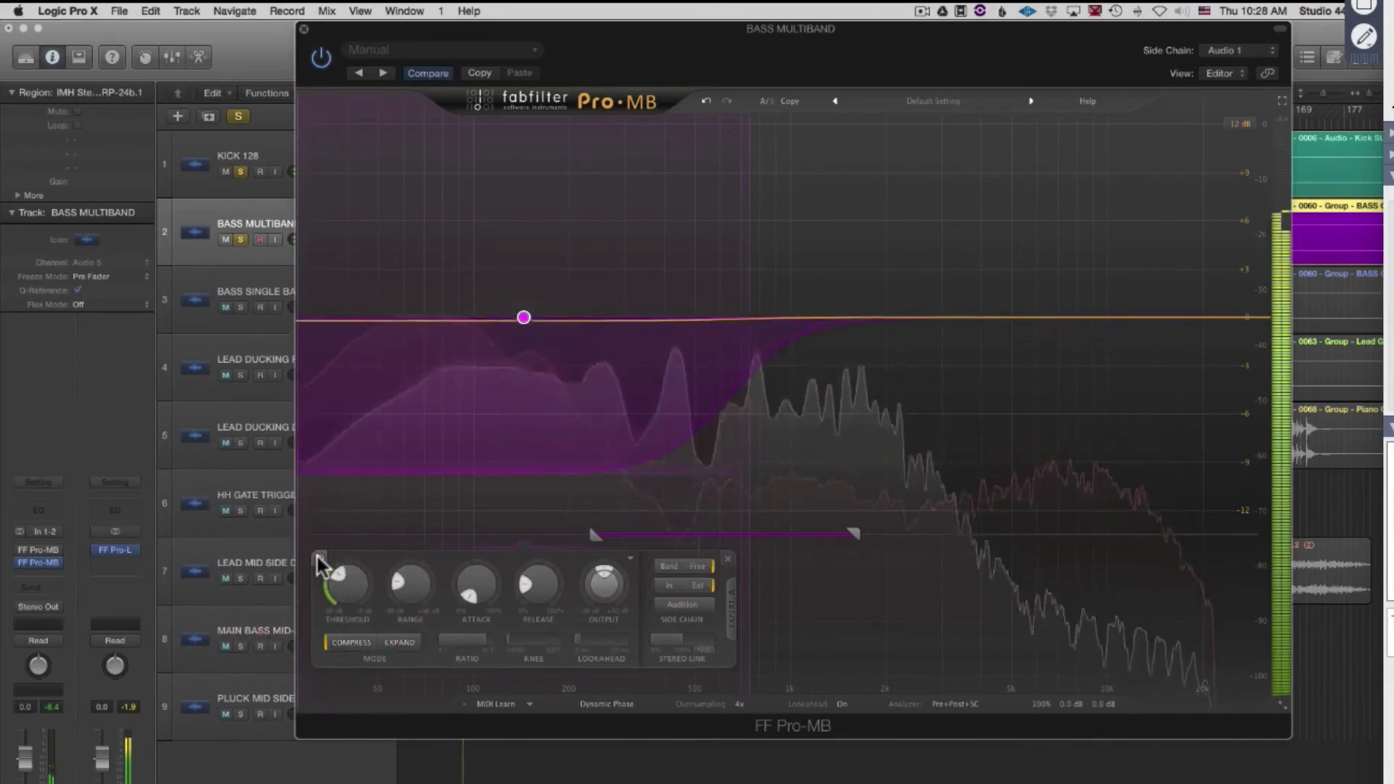
{"action": "left_click", "coordinate": [319, 559]}
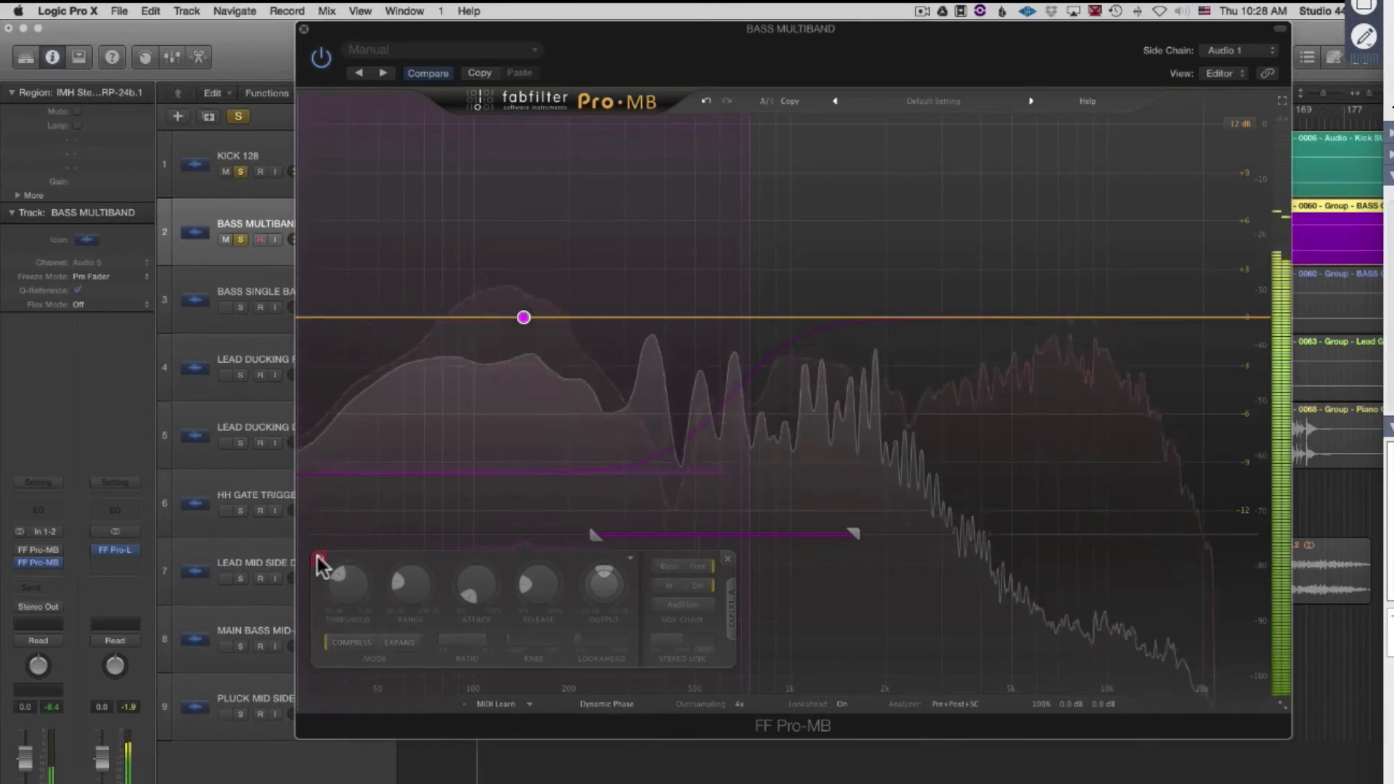
{"action": "left_click", "coordinate": [318, 560]}
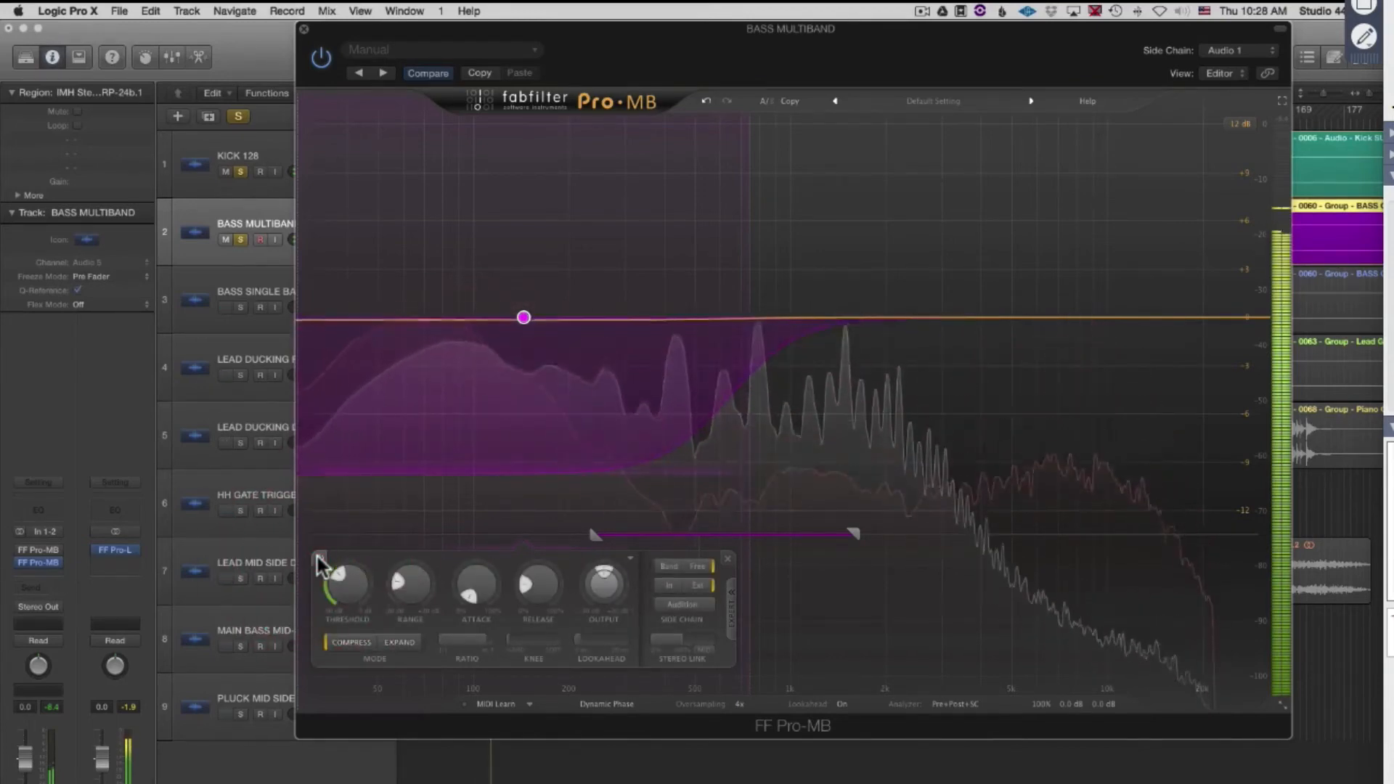
{"action": "left_click", "coordinate": [319, 559]}
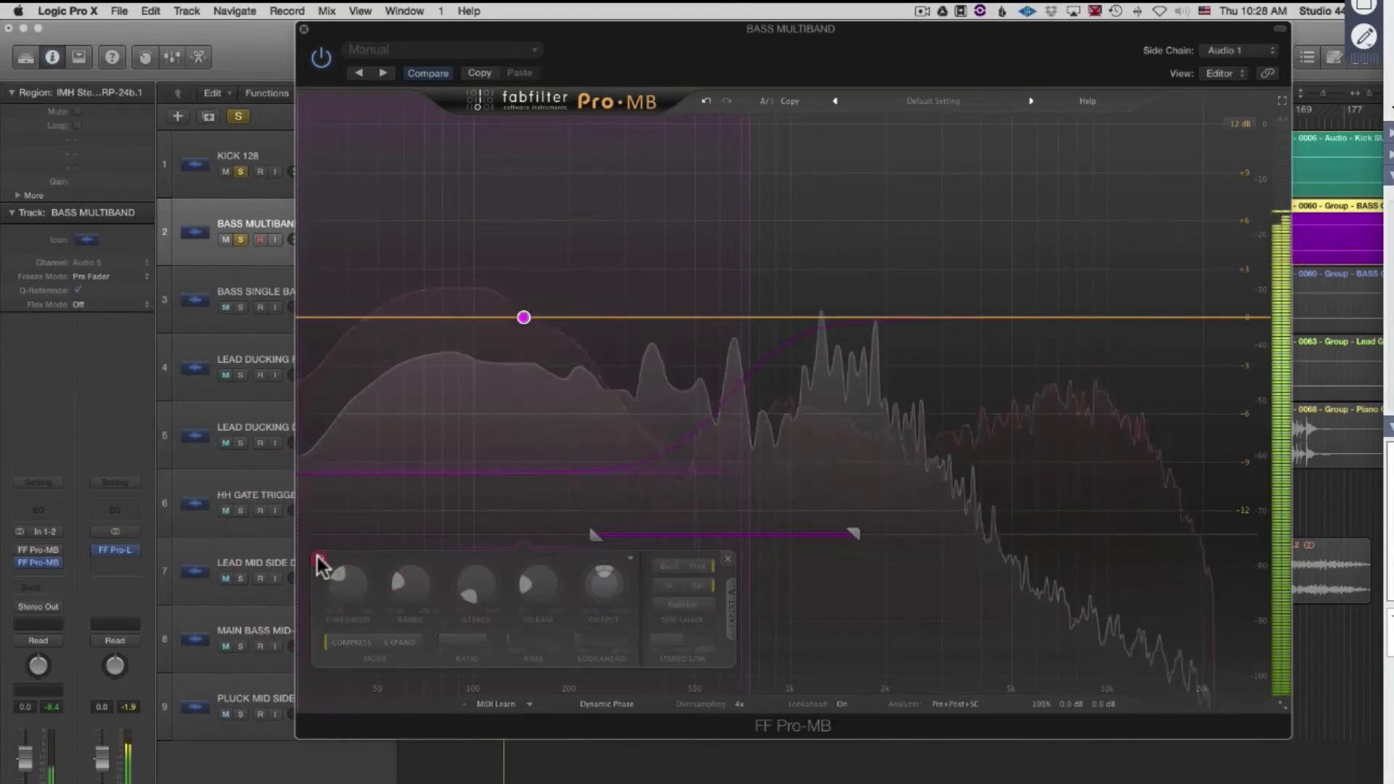
{"action": "left_click", "coordinate": [319, 559]}
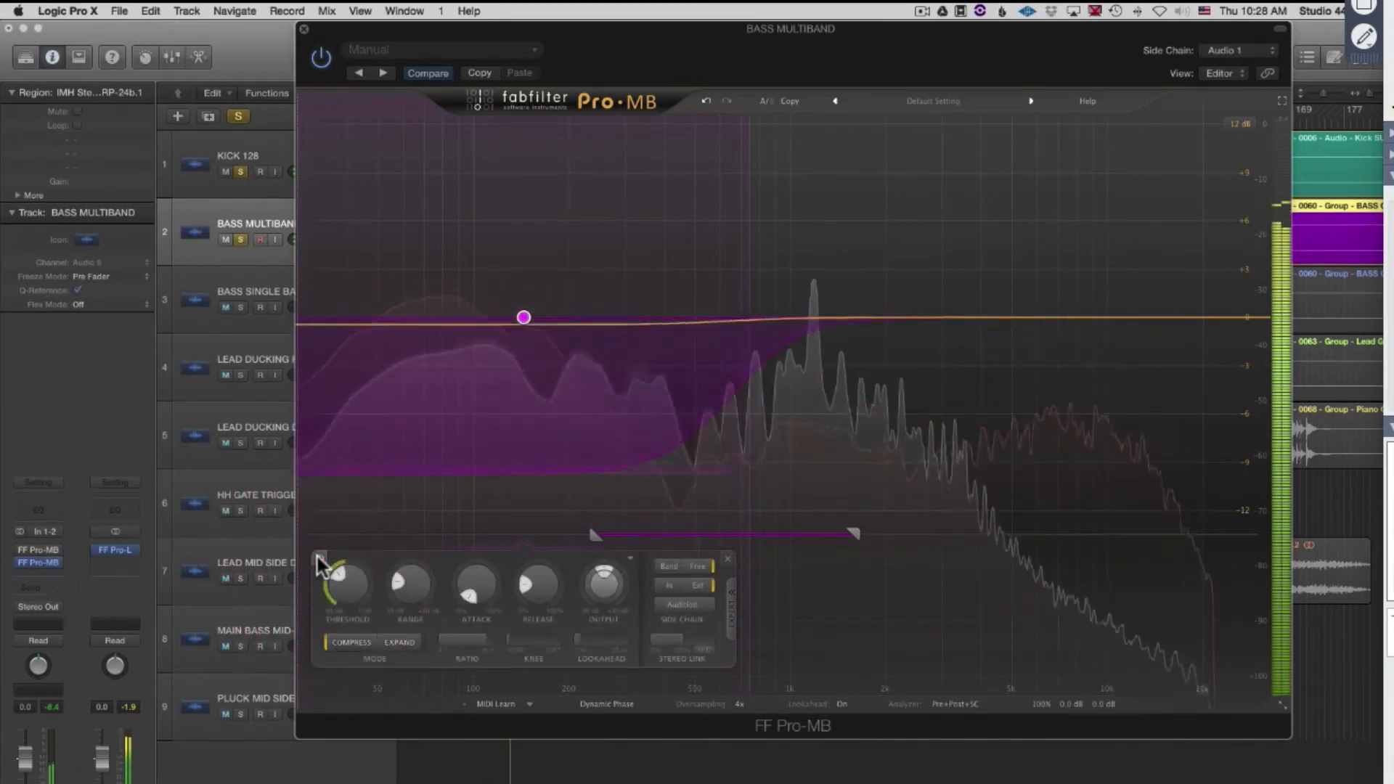
Try the side-chain filter's low frequency at about 215 Hz, restore it, and compare the band bypassed and active again.
{"action": "left_click_drag", "start_coordinate": [593, 534], "coordinate": [573, 534]}
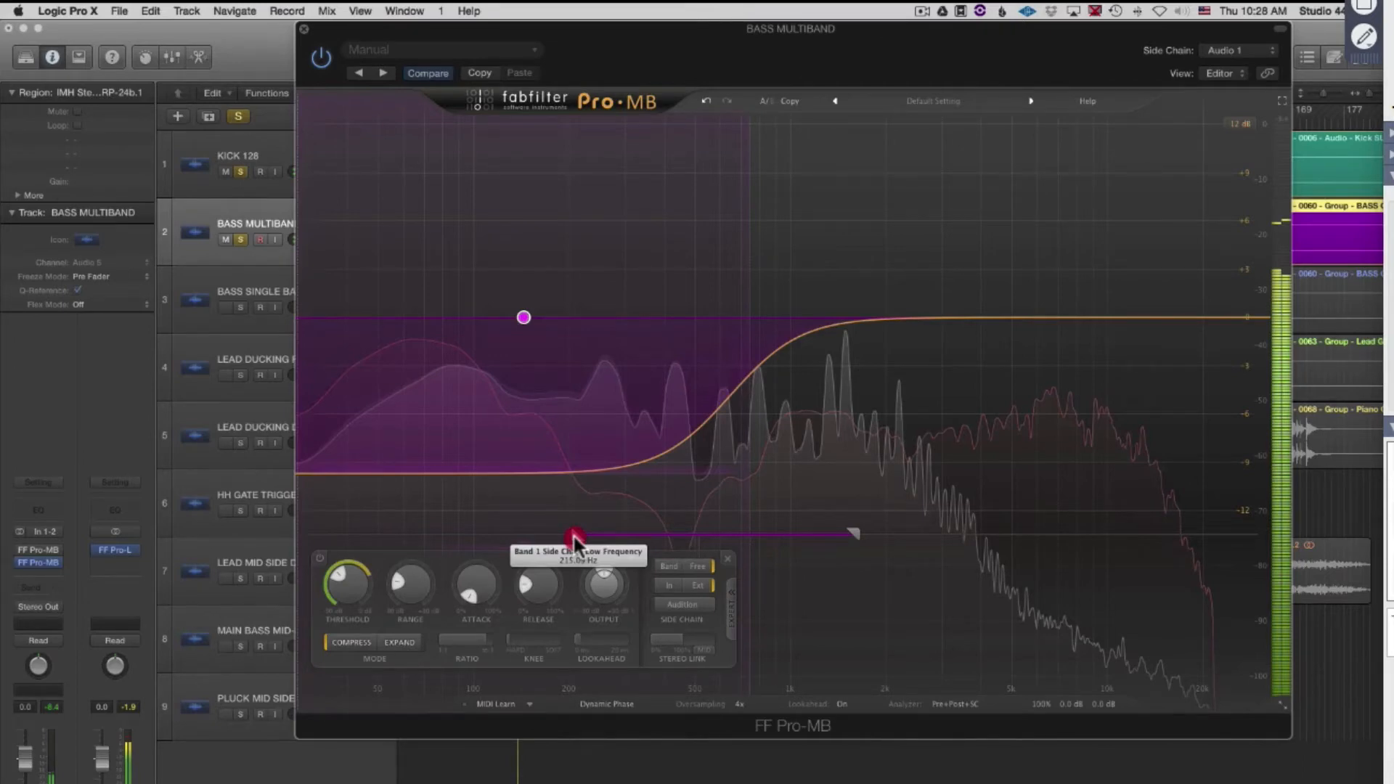
{"action": "left_click", "coordinate": [319, 559]}
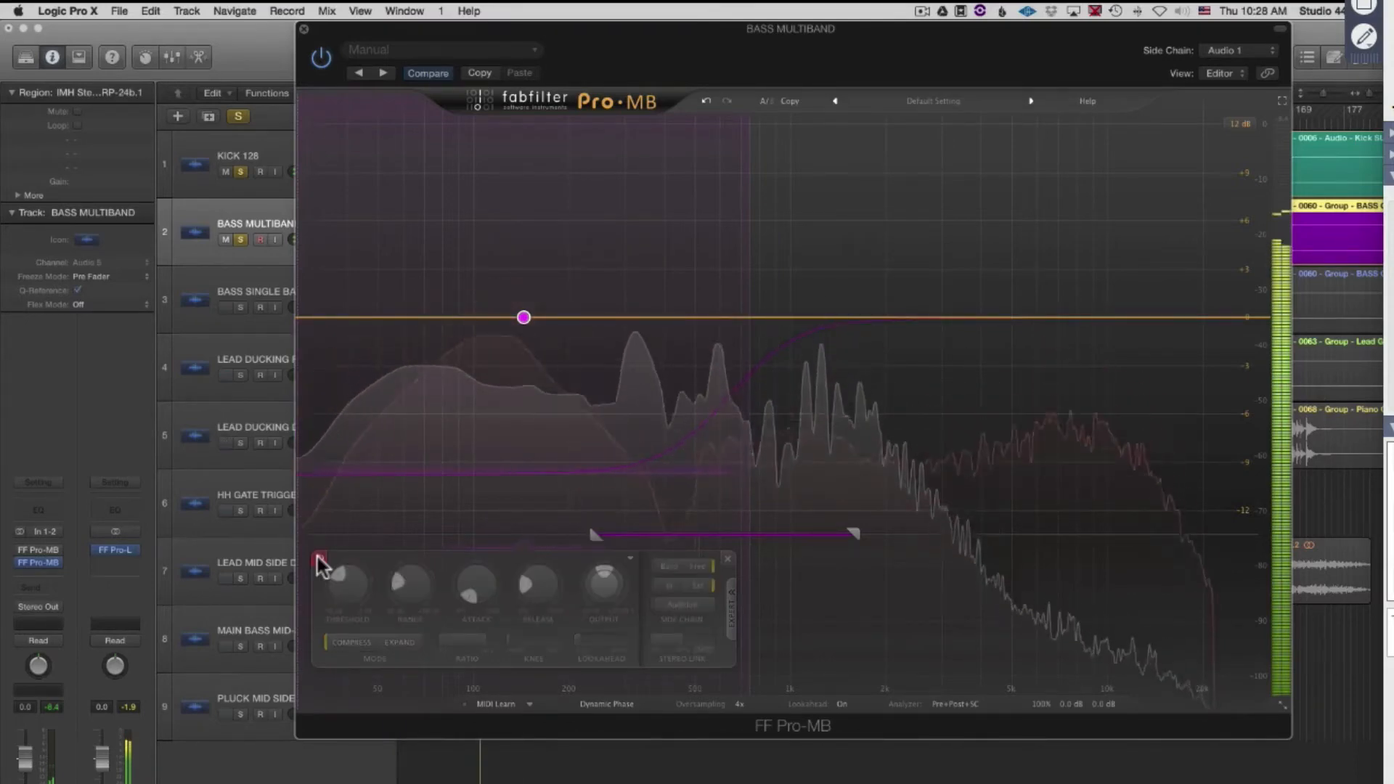
{"action": "left_click", "coordinate": [319, 560]}
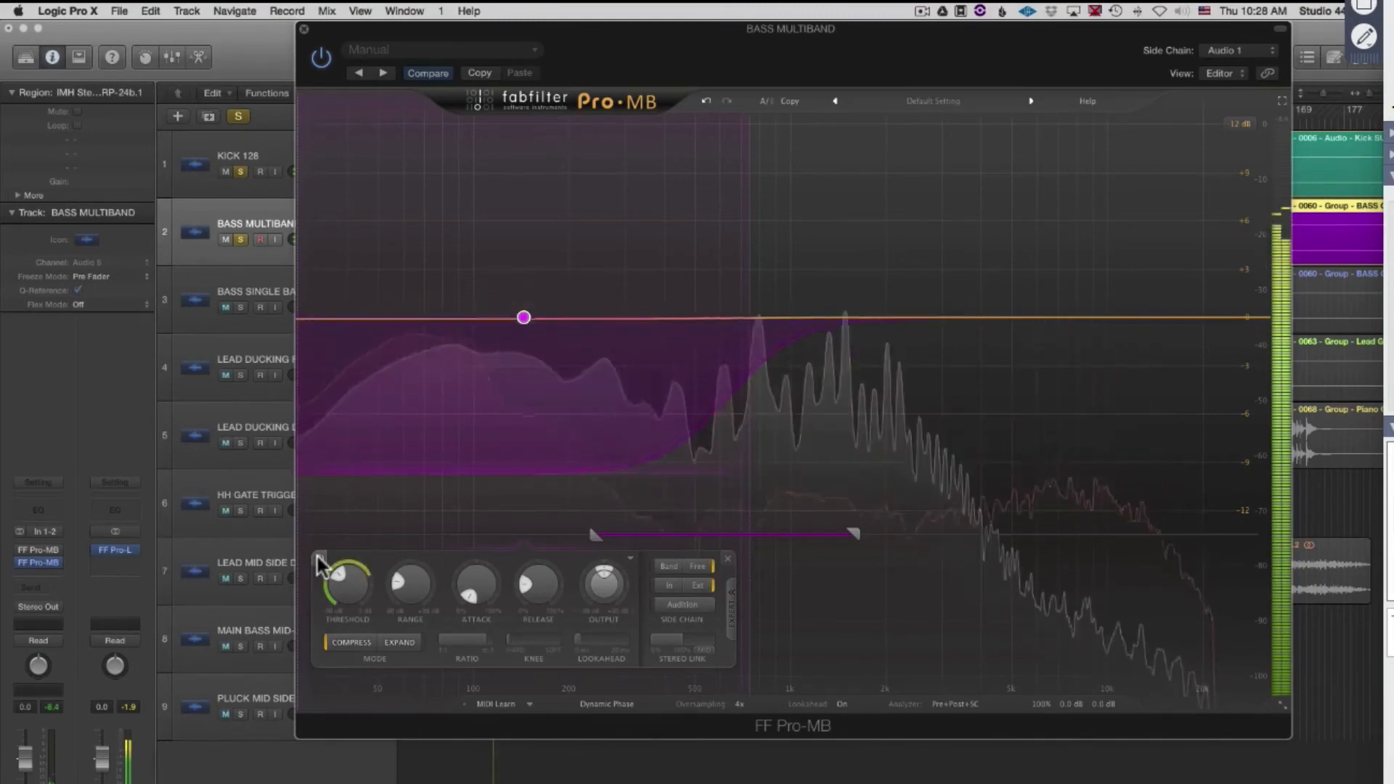
{"action": "left_click", "coordinate": [319, 559]}
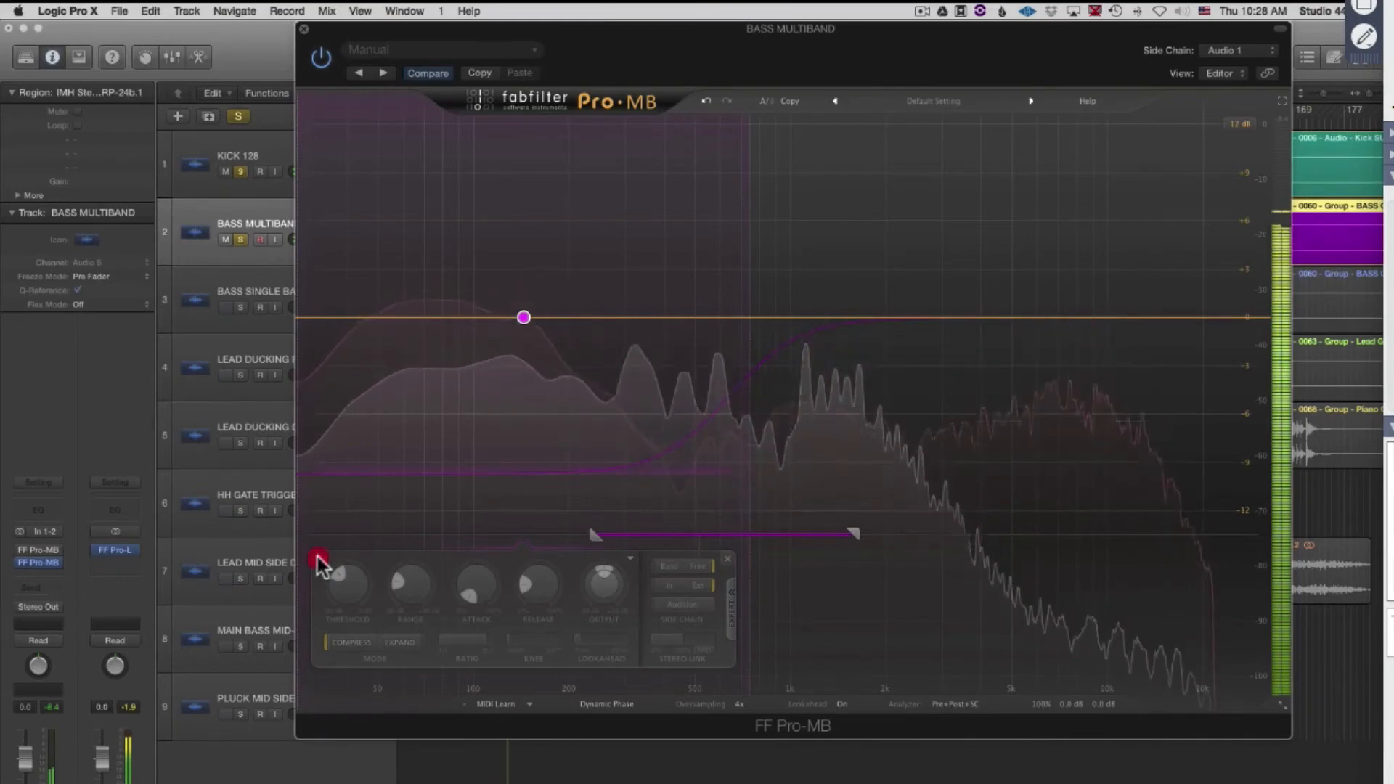
{"action": "left_click", "coordinate": [319, 559]}
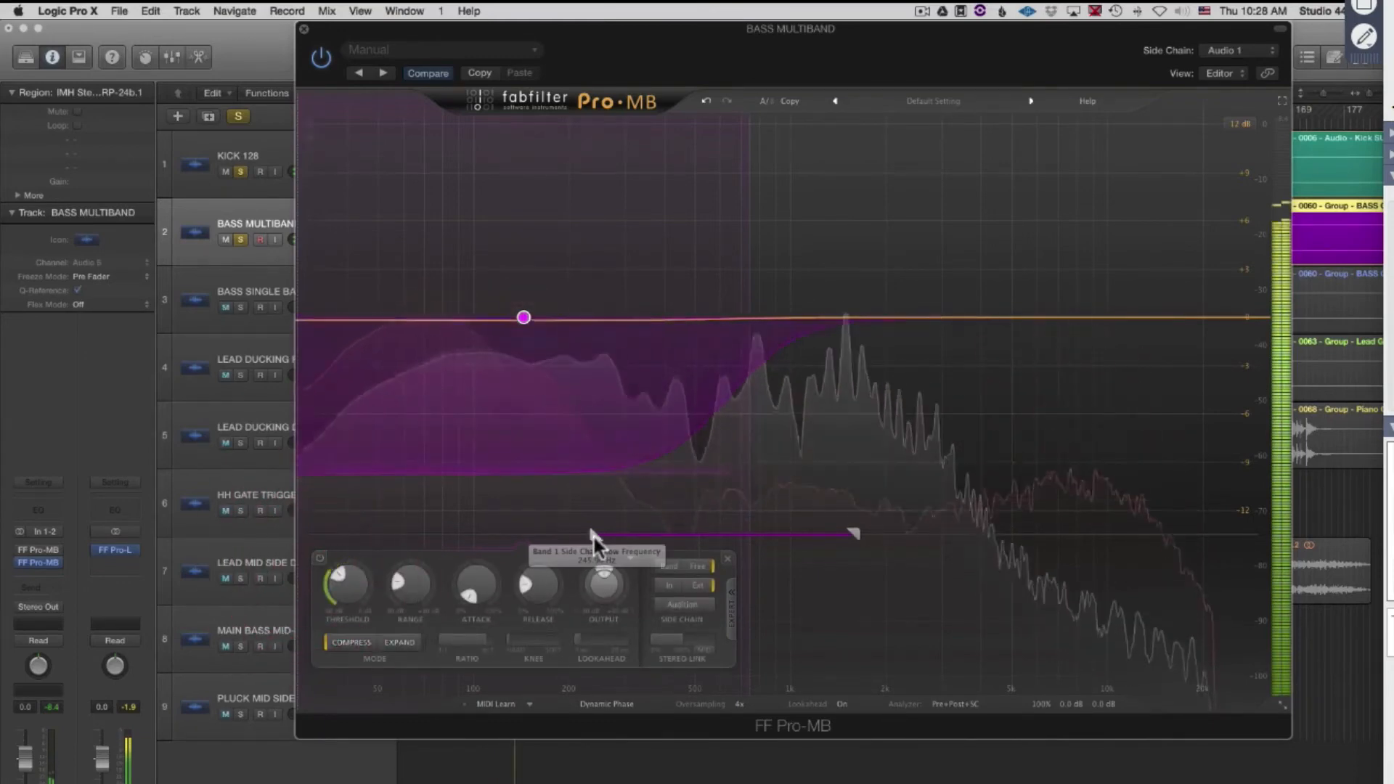
{"action": "left_click_drag", "start_coordinate": [594, 534], "coordinate": [288, 556]}
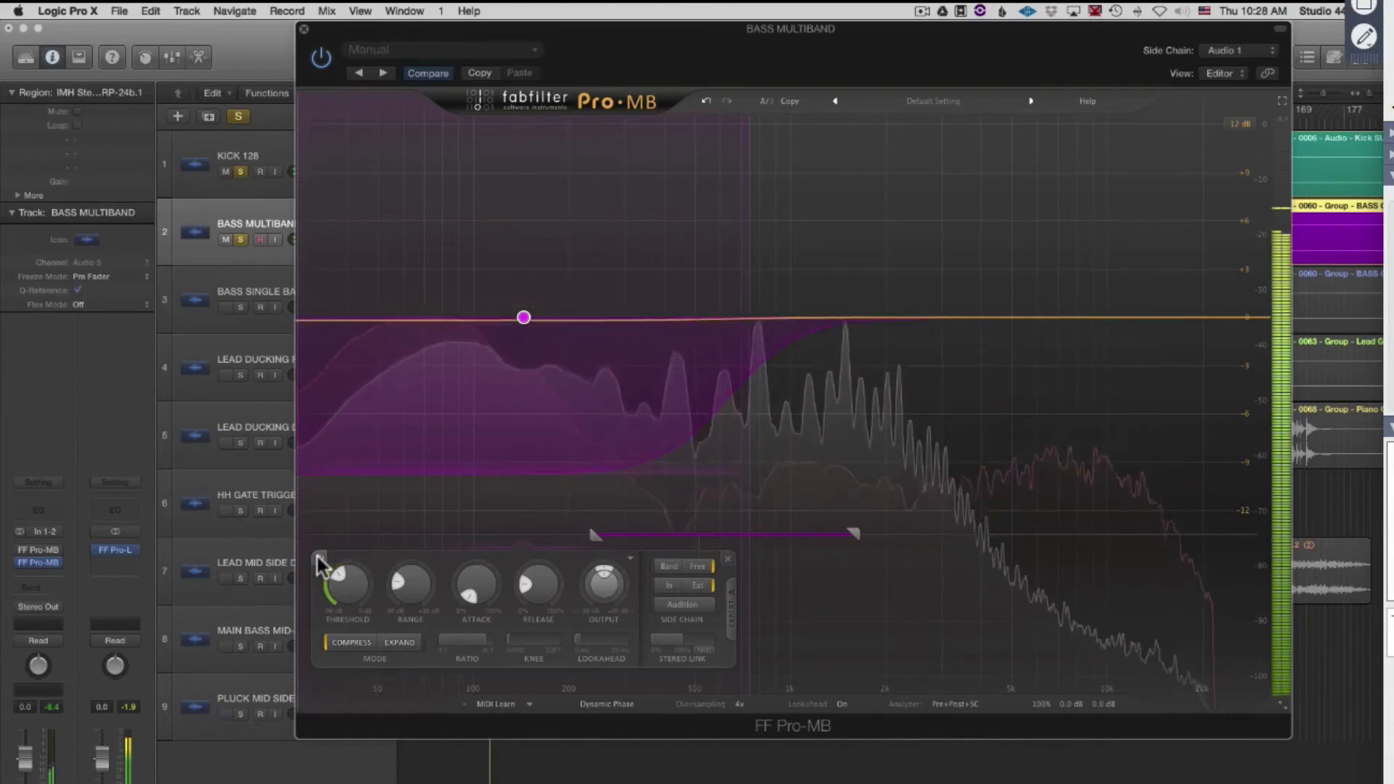
{"action": "left_click", "coordinate": [319, 559]}
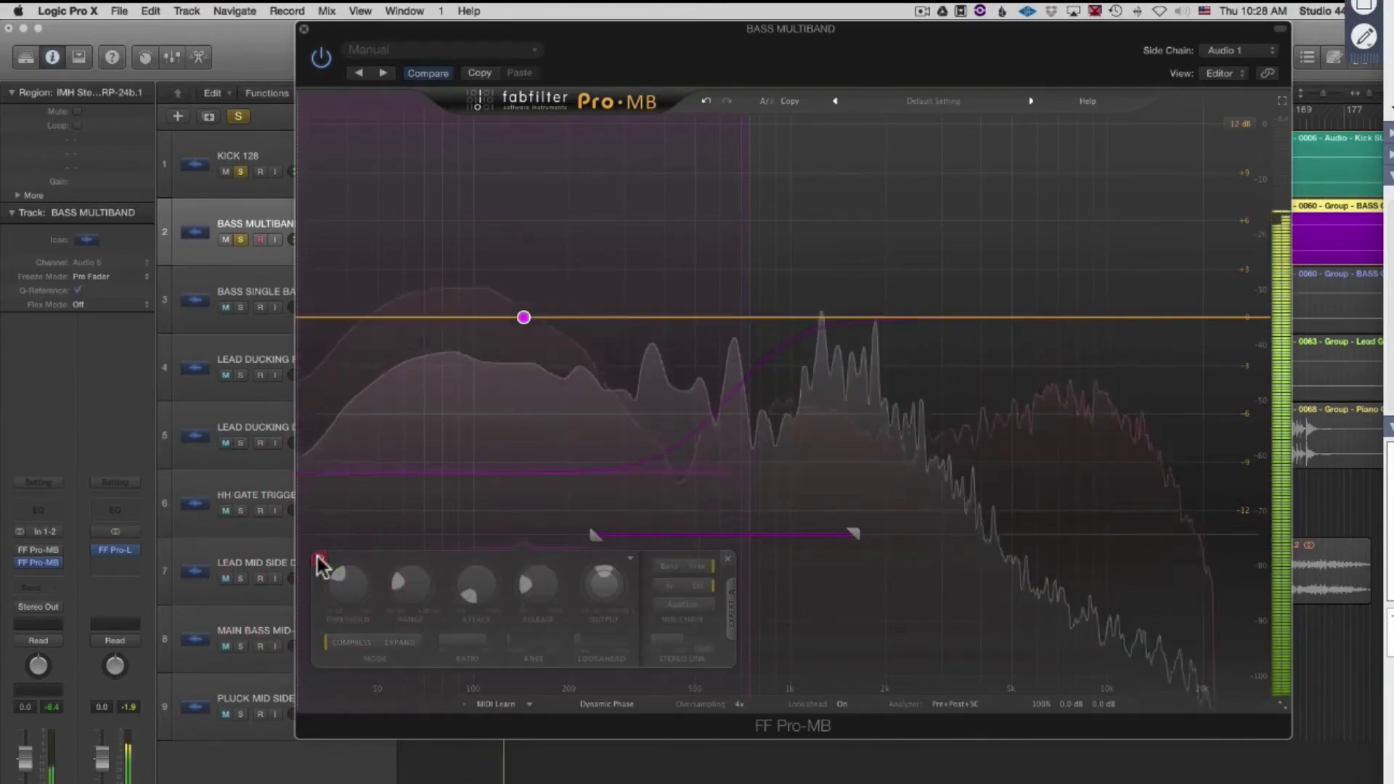
{"action": "left_click", "coordinate": [319, 560]}
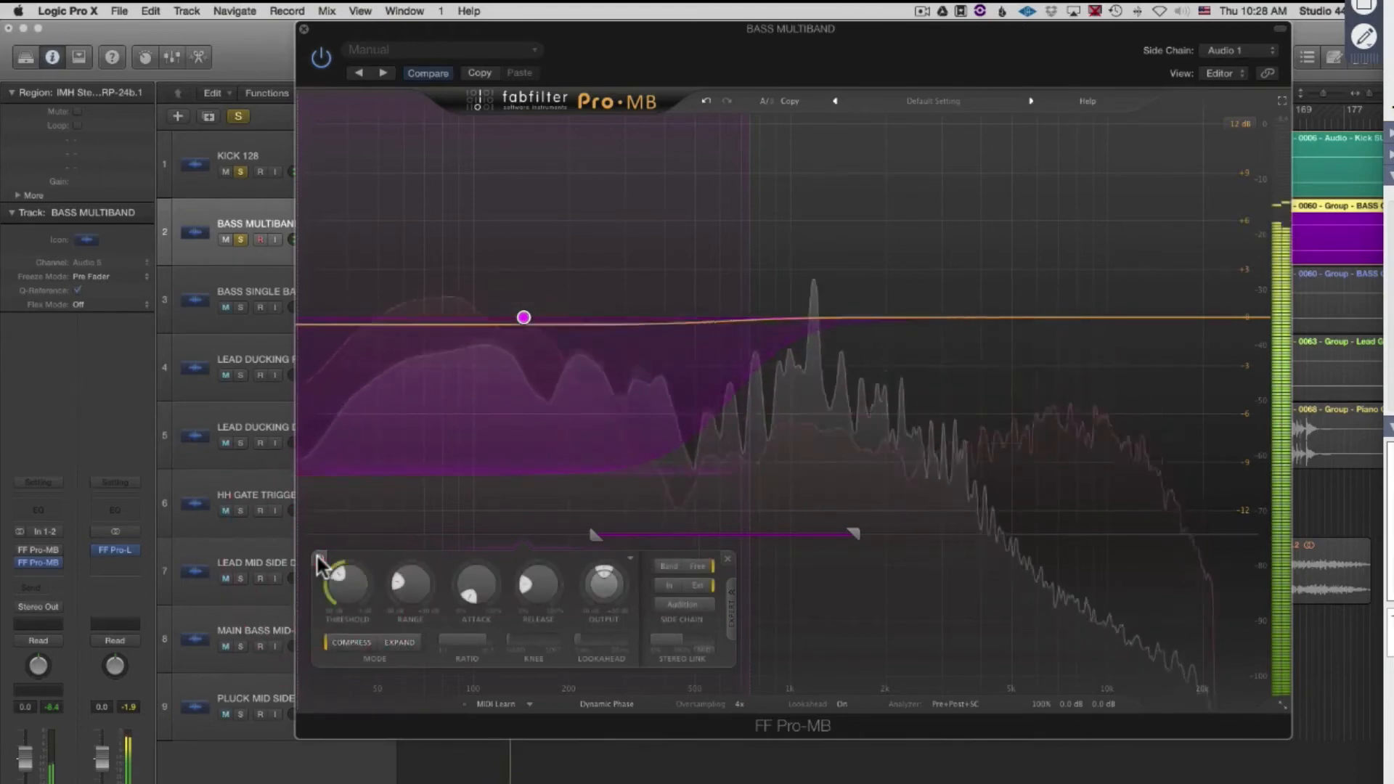
Sweep the side-chain low frequency down to 30 Hz, raise it to between 200 and 500 Hz, set the high frequency to about 2710 Hz, and compare bypassed.
{"action": "left_click_drag", "start_coordinate": [591, 532], "coordinate": [289, 555]}
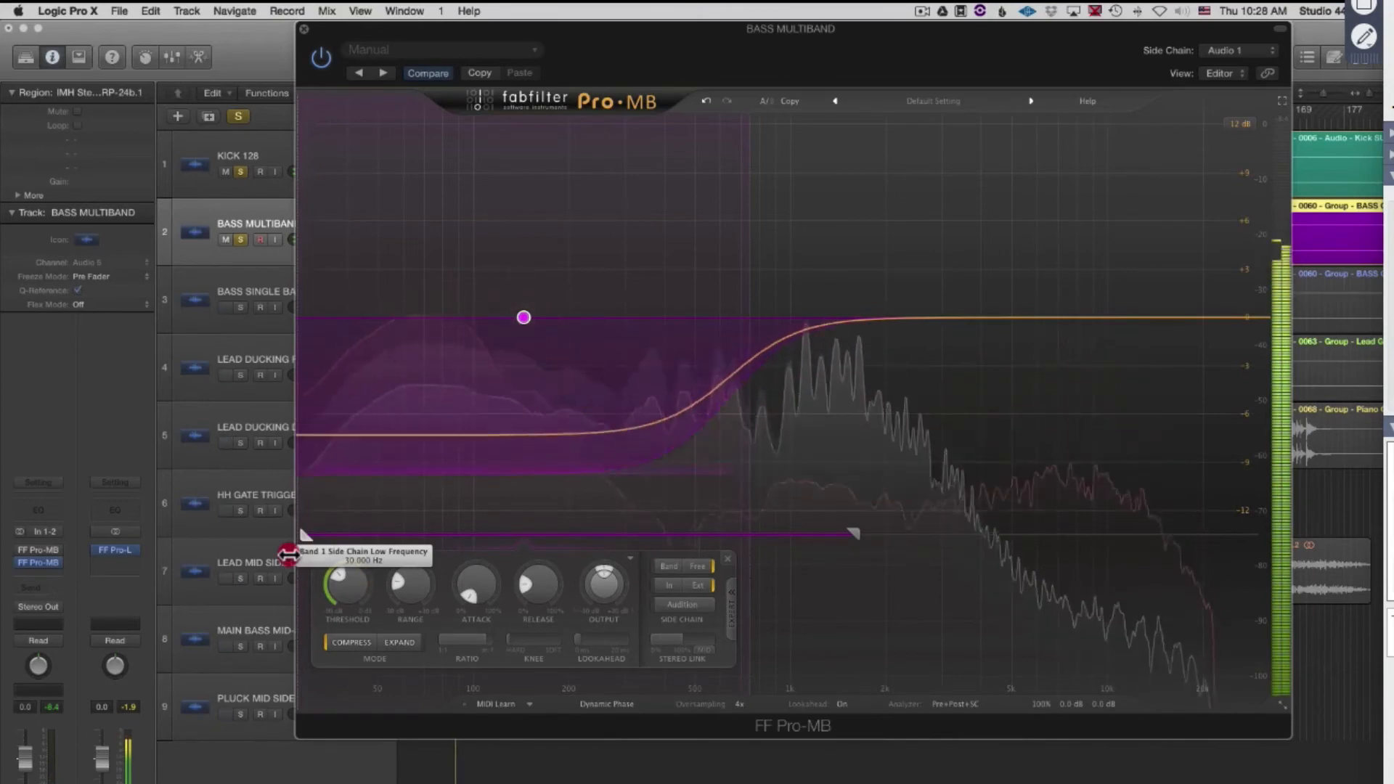
{"action": "left_click_drag", "start_coordinate": [289, 555], "coordinate": [337, 553]}
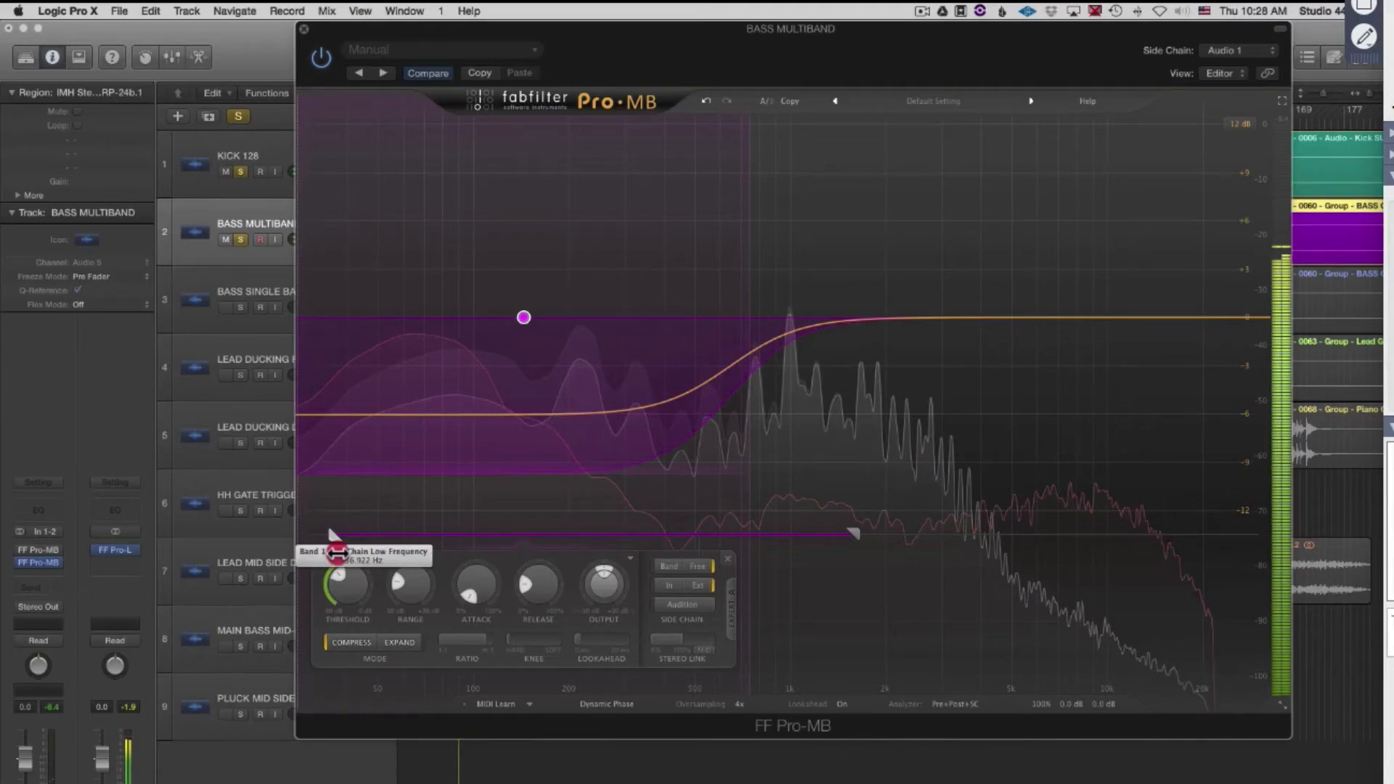
{"action": "left_click_drag", "start_coordinate": [336, 552], "coordinate": [657, 559]}
{"action": "left_click_drag", "start_coordinate": [855, 539], "coordinate": [927, 607]}
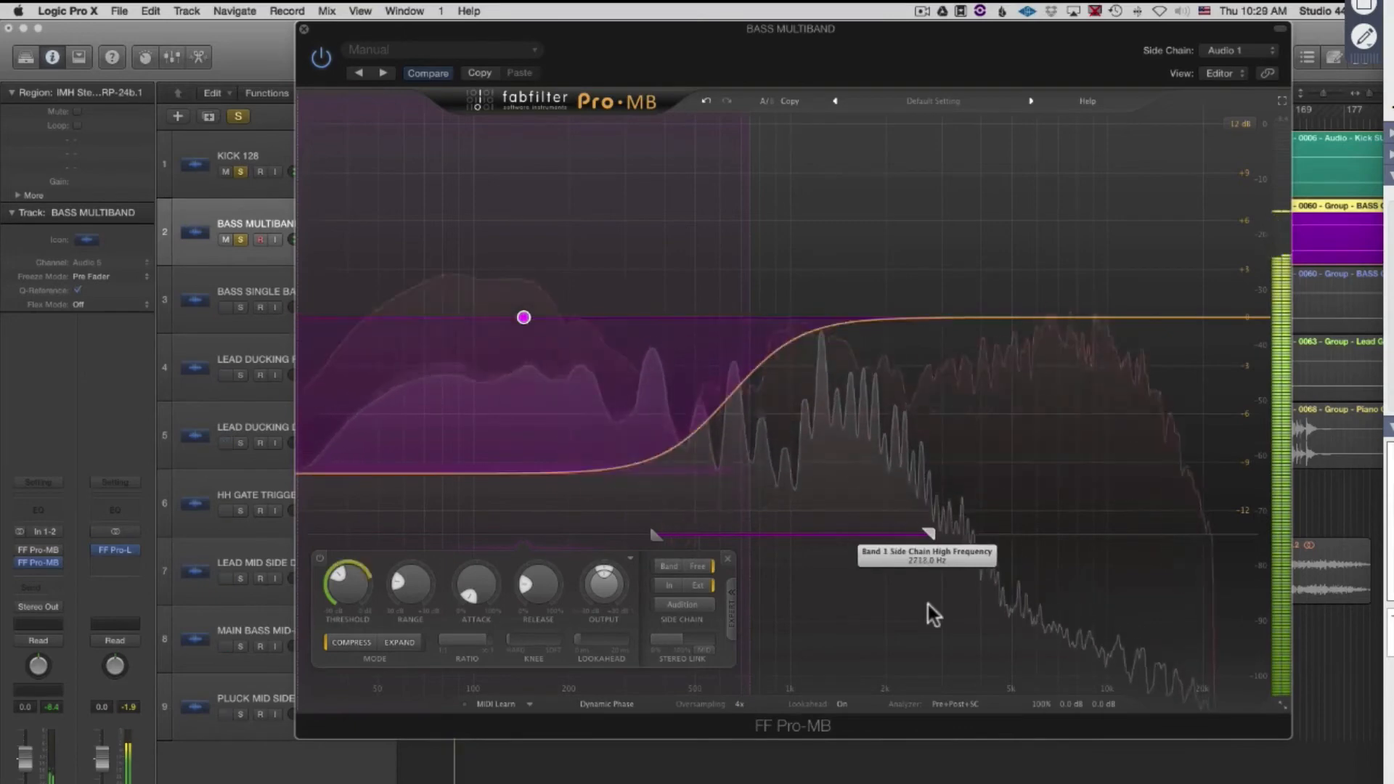
{"action": "left_click", "coordinate": [928, 604]}
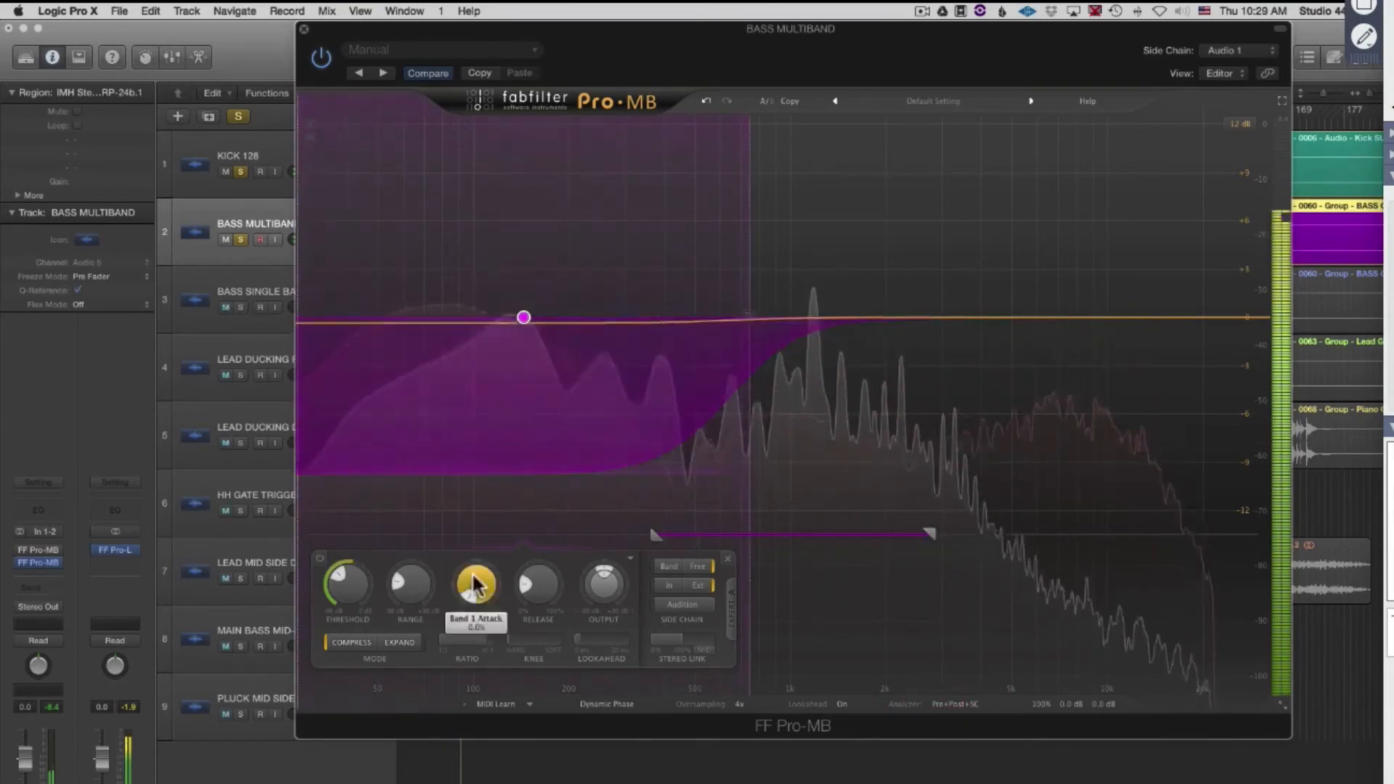
{"action": "left_click", "coordinate": [318, 559]}
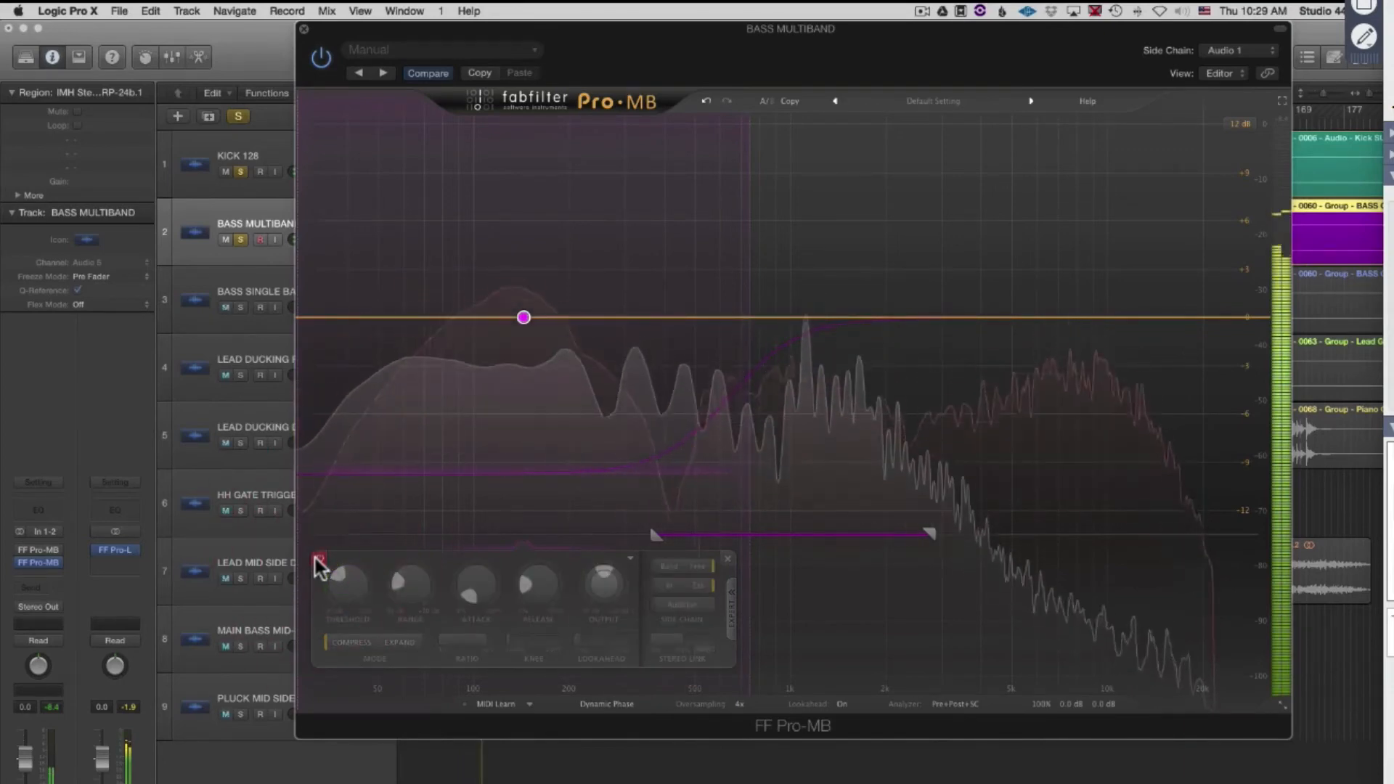
{"action": "left_click", "coordinate": [318, 560]}
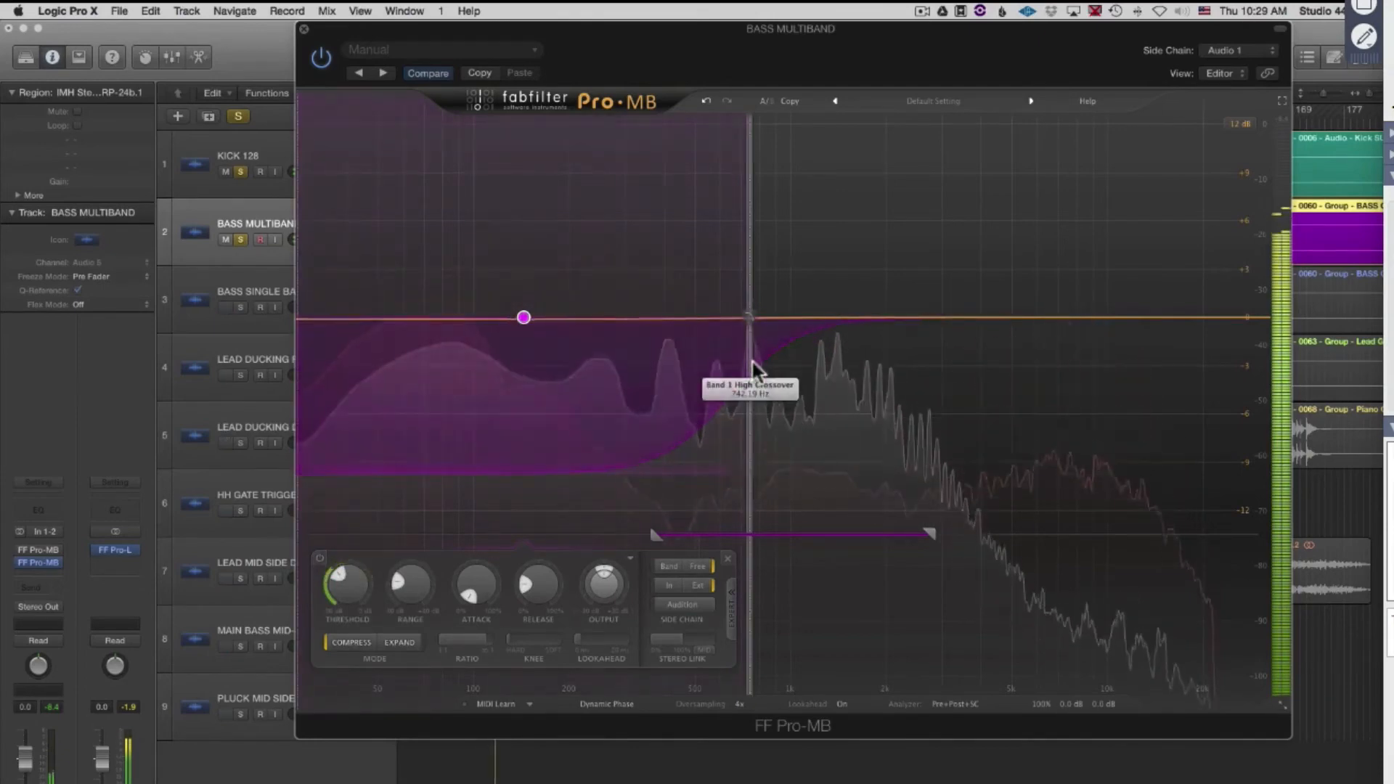
Sweep the band's high crossover up to about 4330 Hz and bring it back down to about 720 Hz.
{"action": "left_click", "coordinate": [750, 365]}
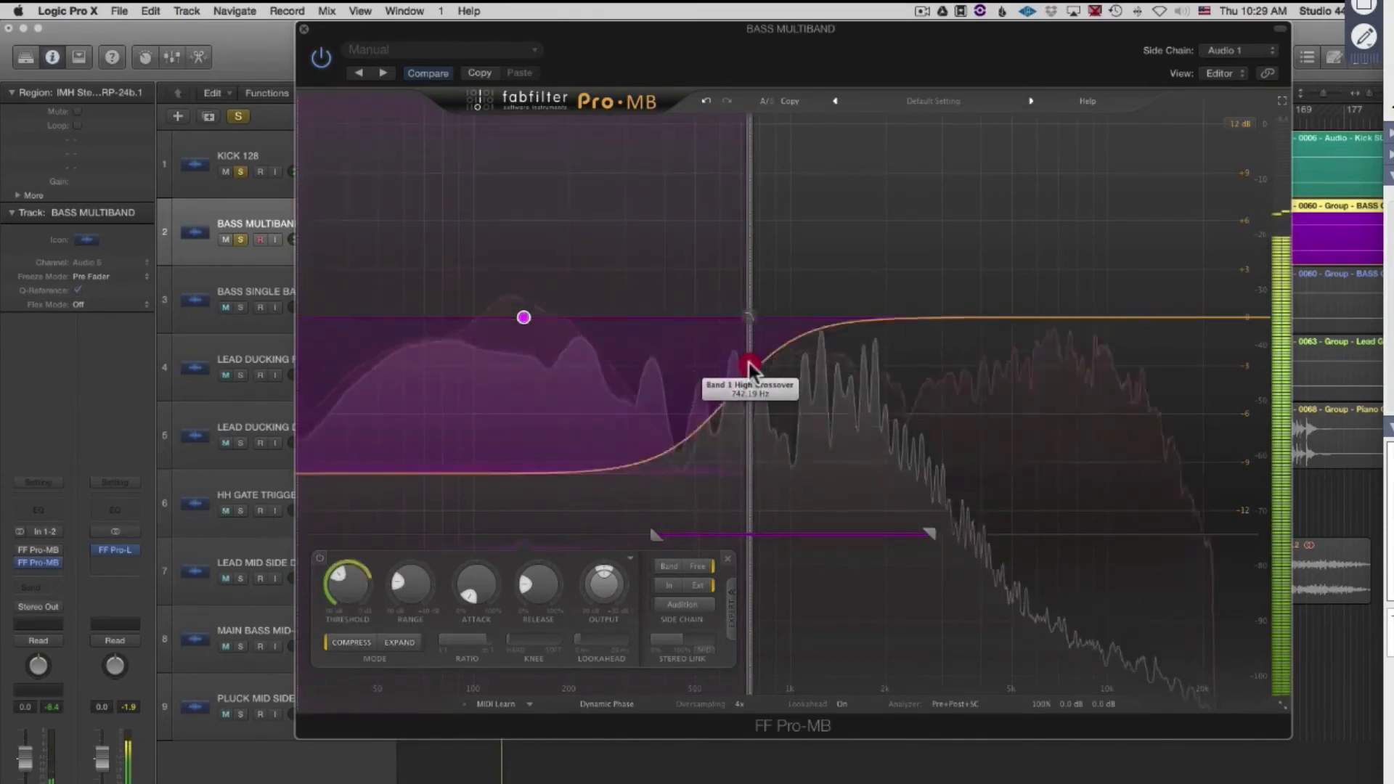
{"action": "left_click_drag", "start_coordinate": [750, 364], "coordinate": [1057, 379]}
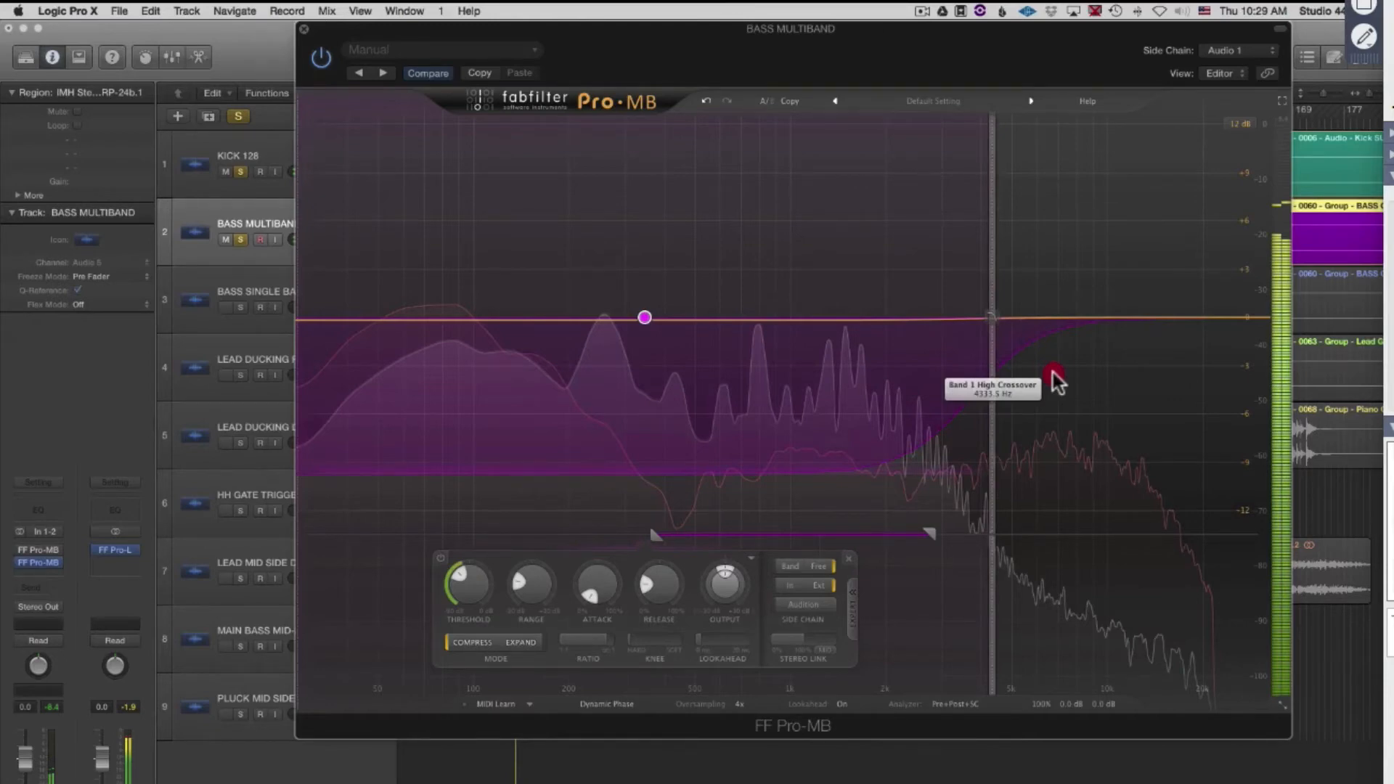
{"action": "mouse_move", "coordinate": [1055, 379]}
{"action": "left_mouse_down"}
{"action": "mouse_move", "coordinate": [1183, 390]}
{"action": "mouse_move", "coordinate": [918, 392]}
{"action": "mouse_move", "coordinate": [459, 438]}
{"action": "mouse_move", "coordinate": [895, 435]}
{"action": "mouse_move", "coordinate": [663, 429]}
{"action": "mouse_move", "coordinate": [748, 425]}
{"action": "left_mouse_up"}
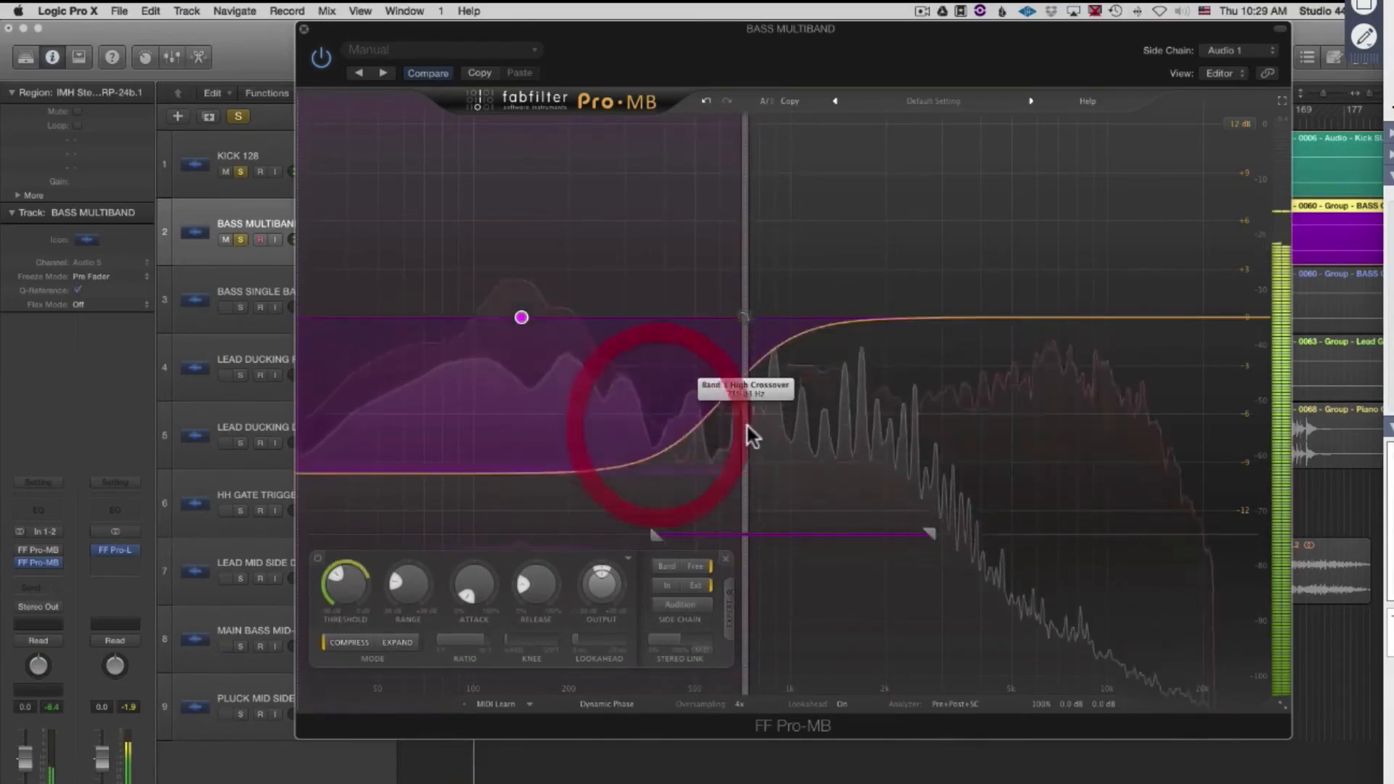
Compare the ducked bass with the band switched off and on using the new crossover setting.
{"action": "left_click", "coordinate": [320, 559]}
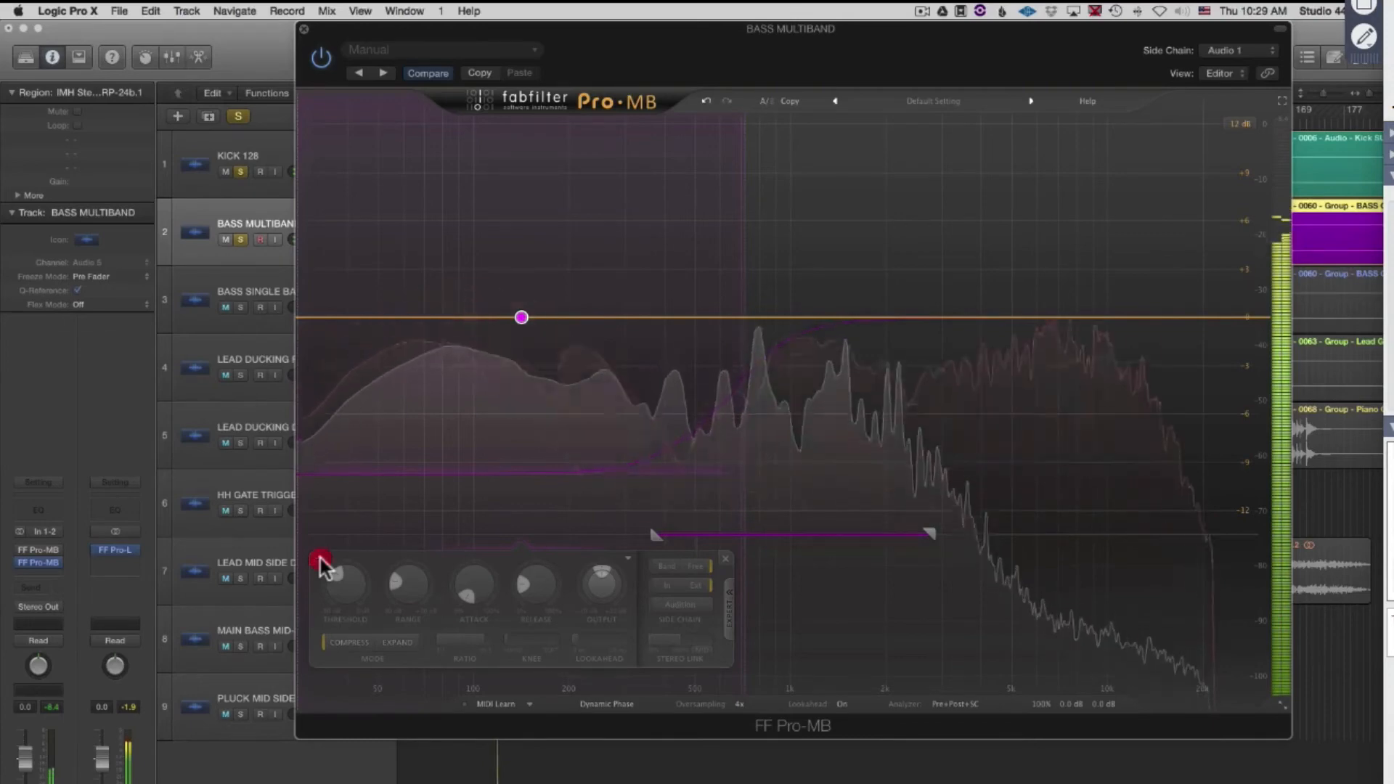
{"action": "left_click", "coordinate": [319, 559]}
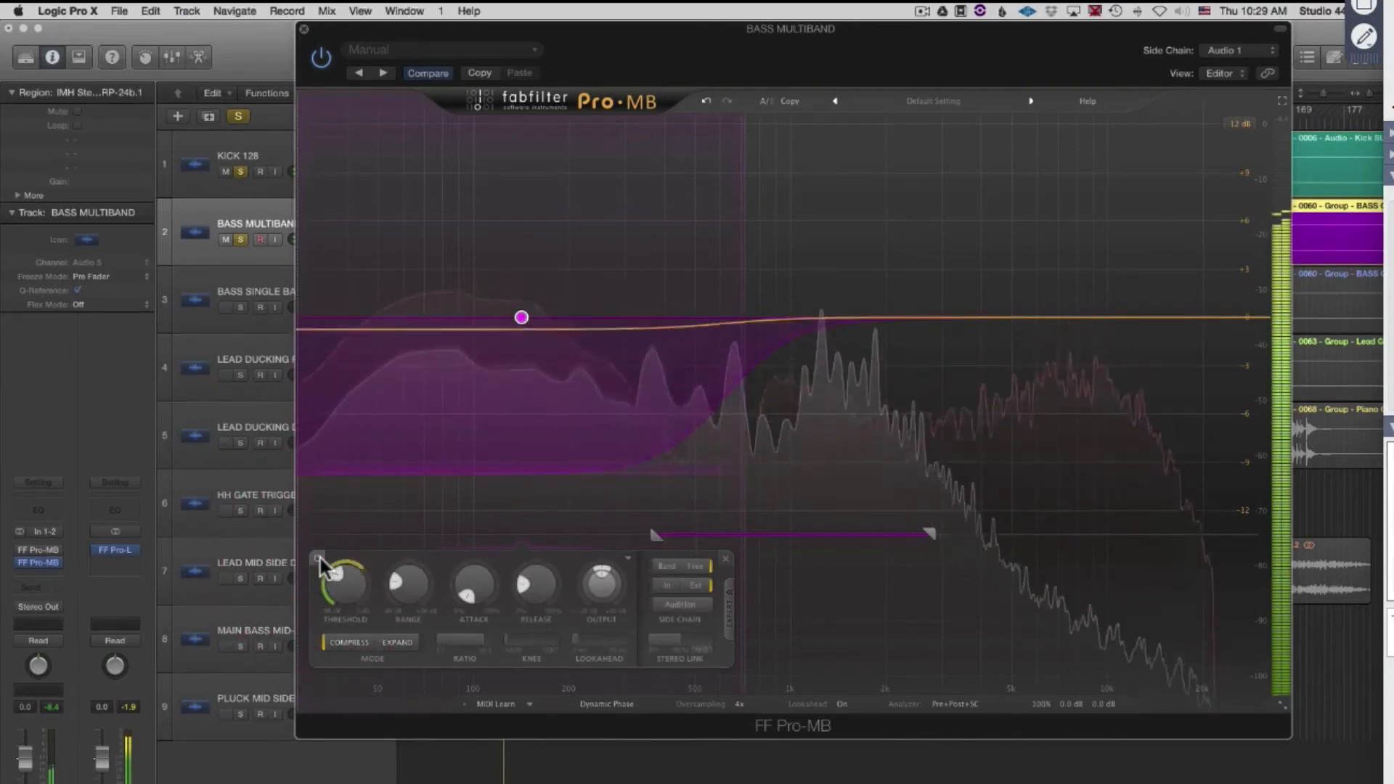
{"action": "left_click", "coordinate": [320, 558]}
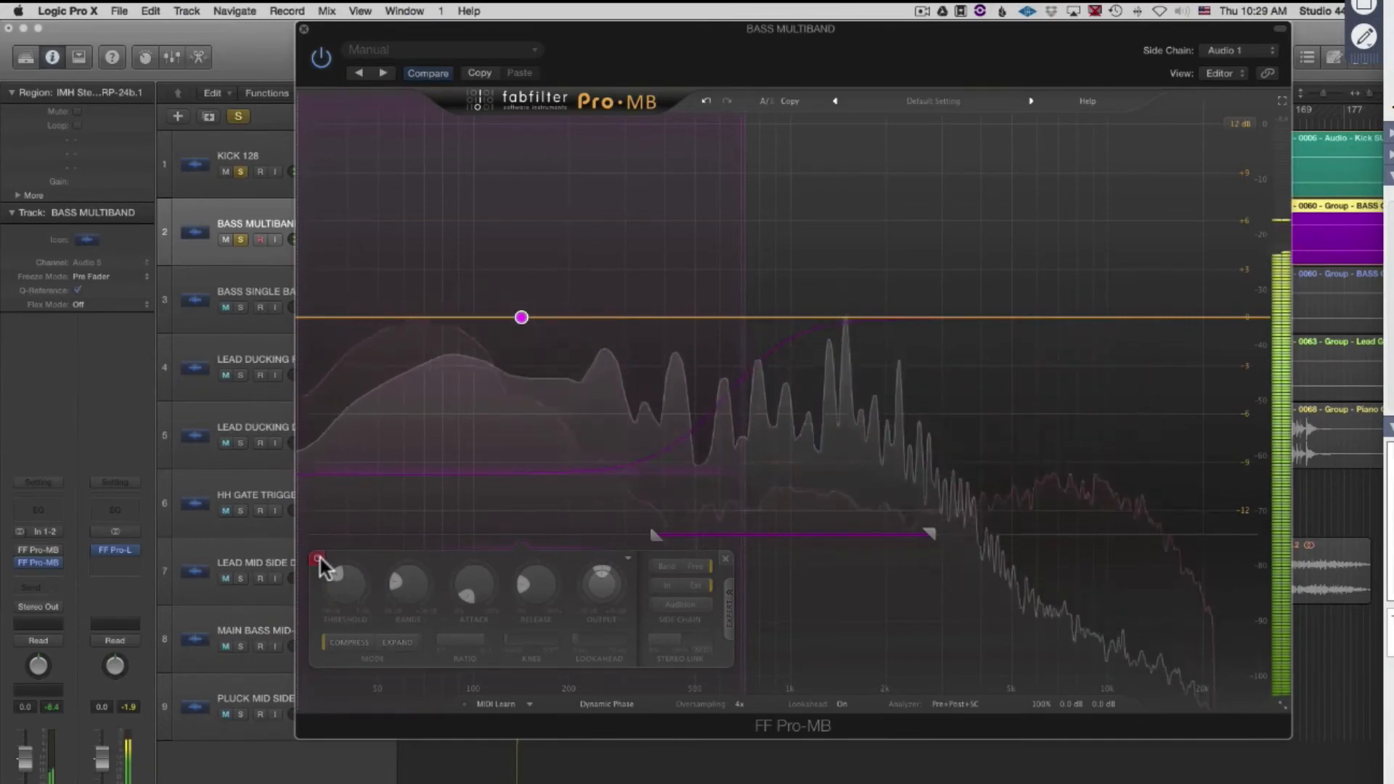
{"action": "left_click", "coordinate": [319, 558]}
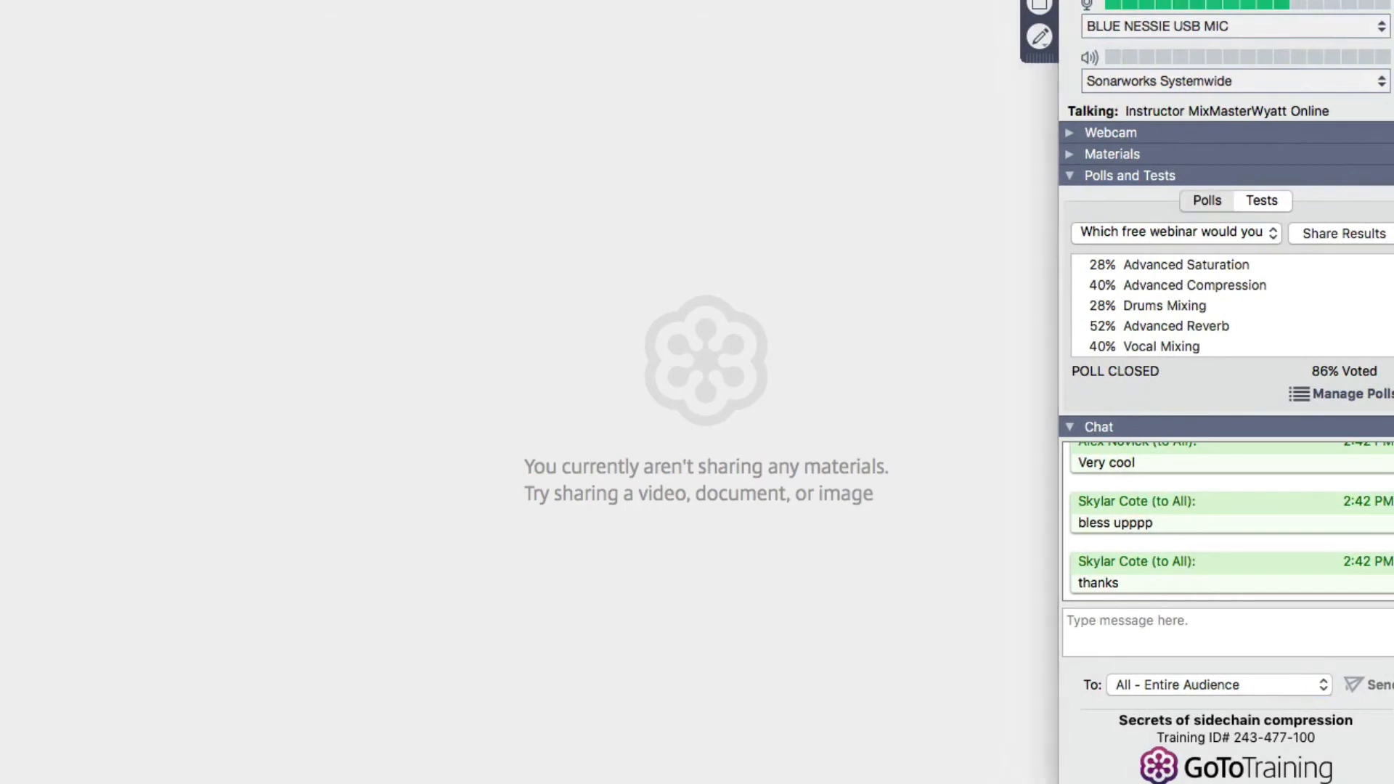
{"action": "right_click", "coordinate": [1305, 1]}
{"action": "key", "text": "Escape"}
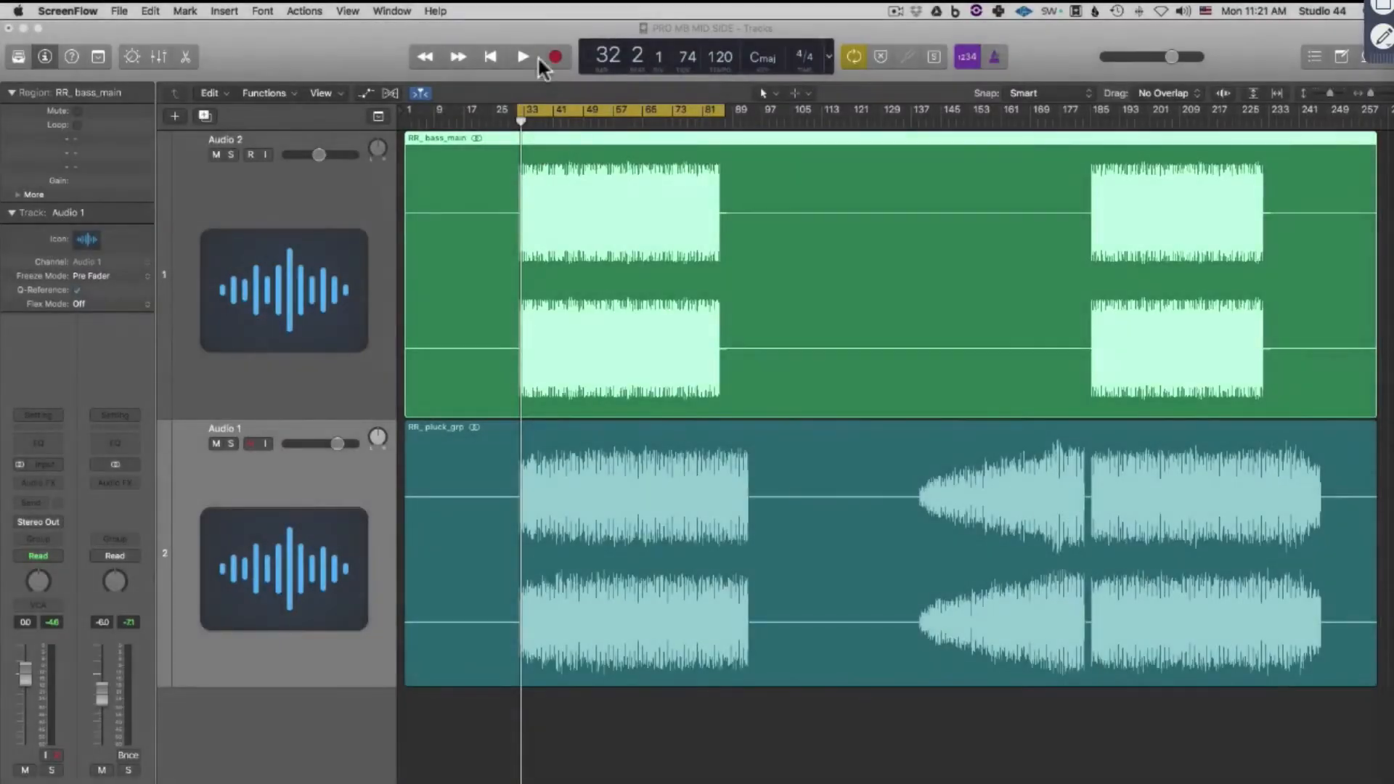
Play the PRO MB MID SIDE project and solo Audio 2 and Audio 1 in turn, ending with both tracks audible.
{"action": "left_click", "coordinate": [526, 57]}
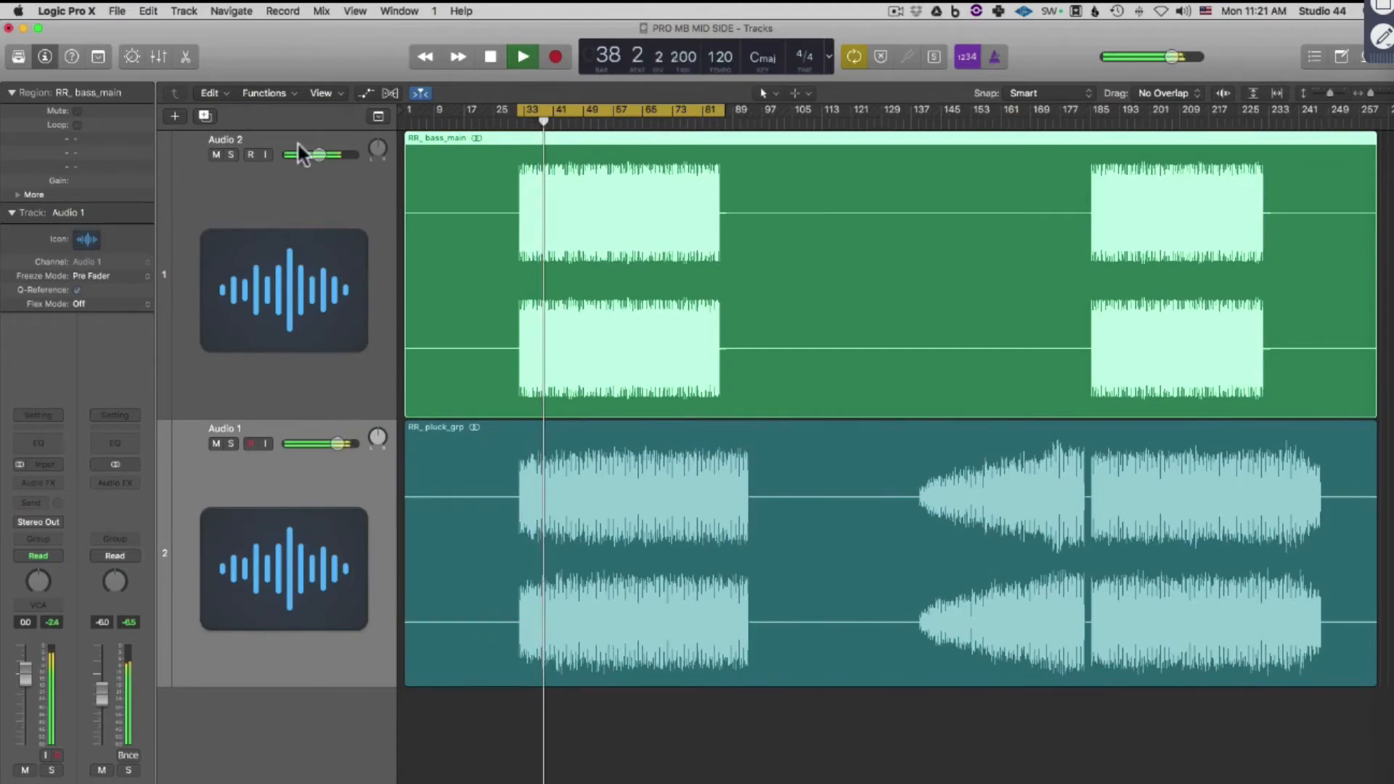
{"action": "left_click", "coordinate": [230, 154]}
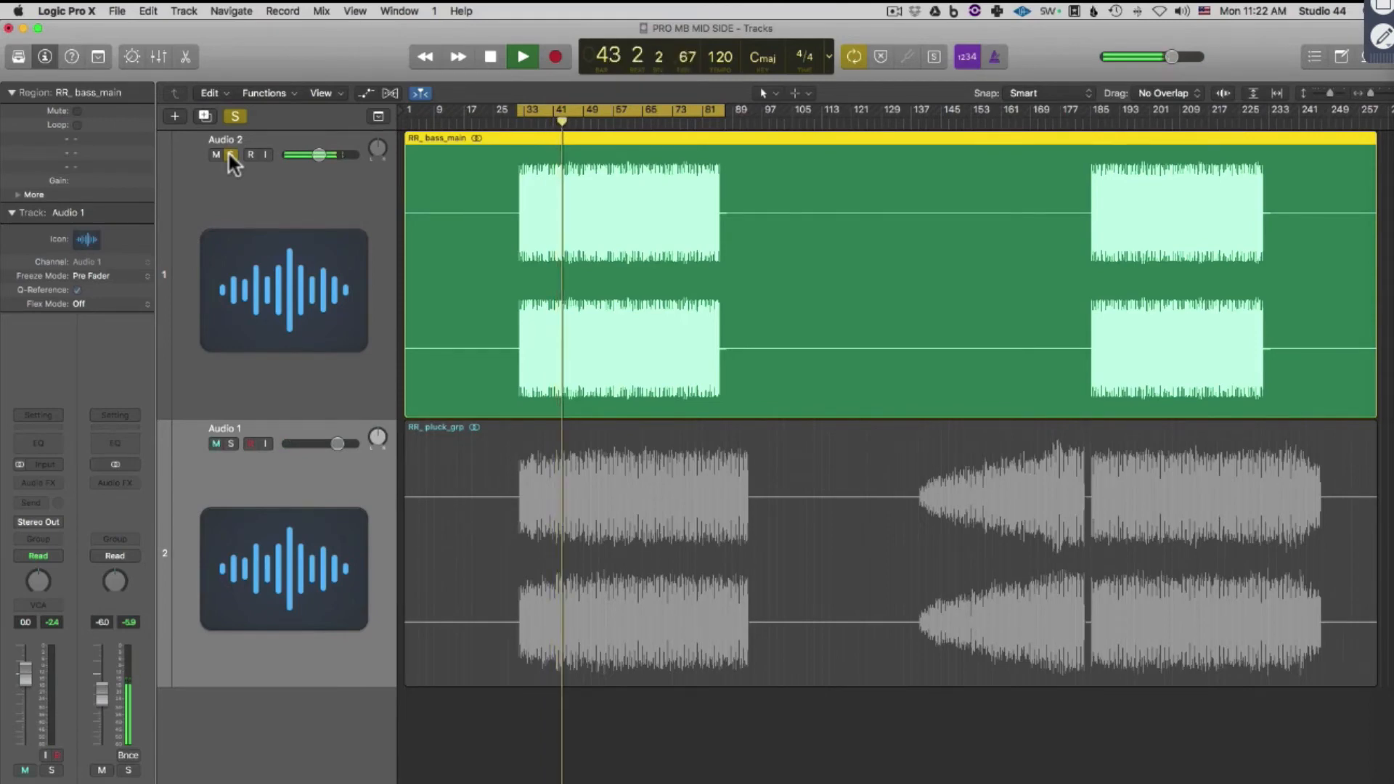
{"action": "left_click", "coordinate": [231, 442]}
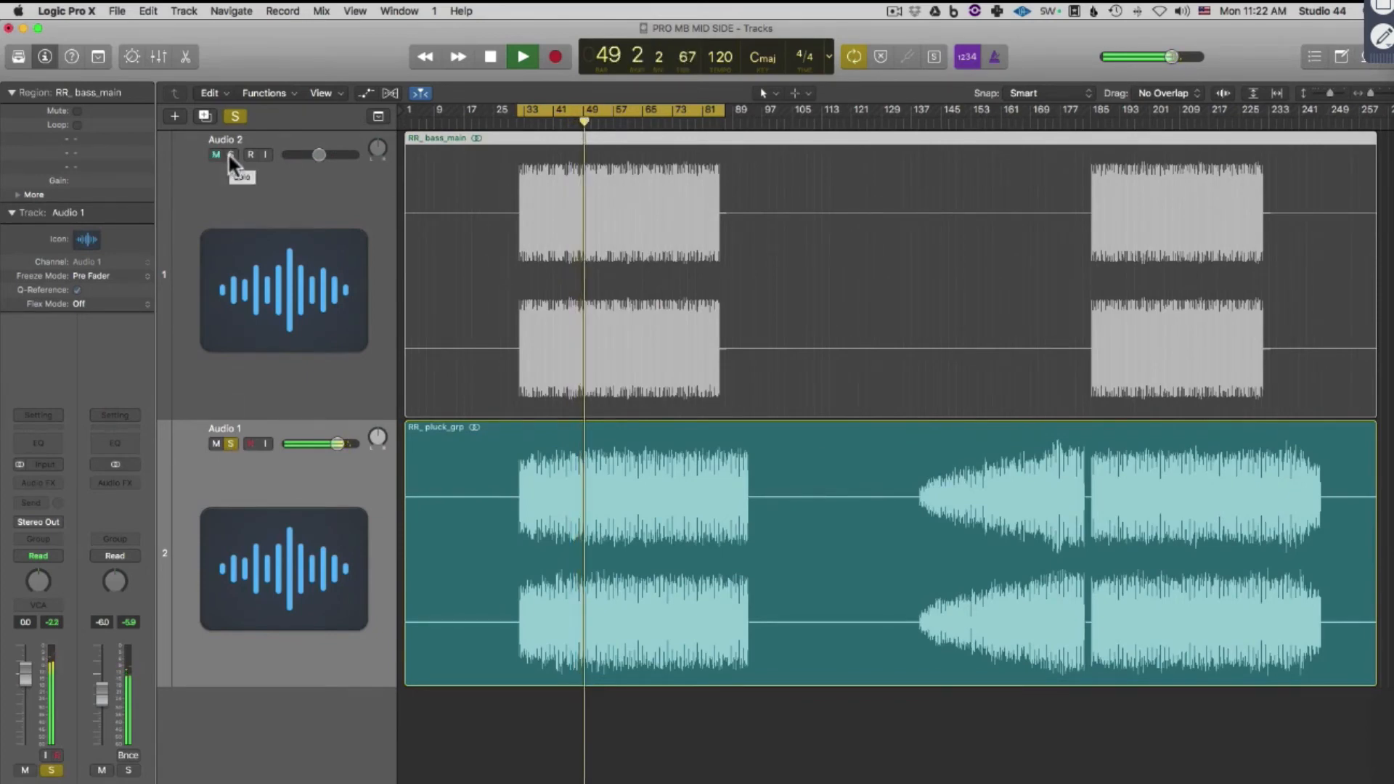
{"action": "left_click", "coordinate": [231, 443]}
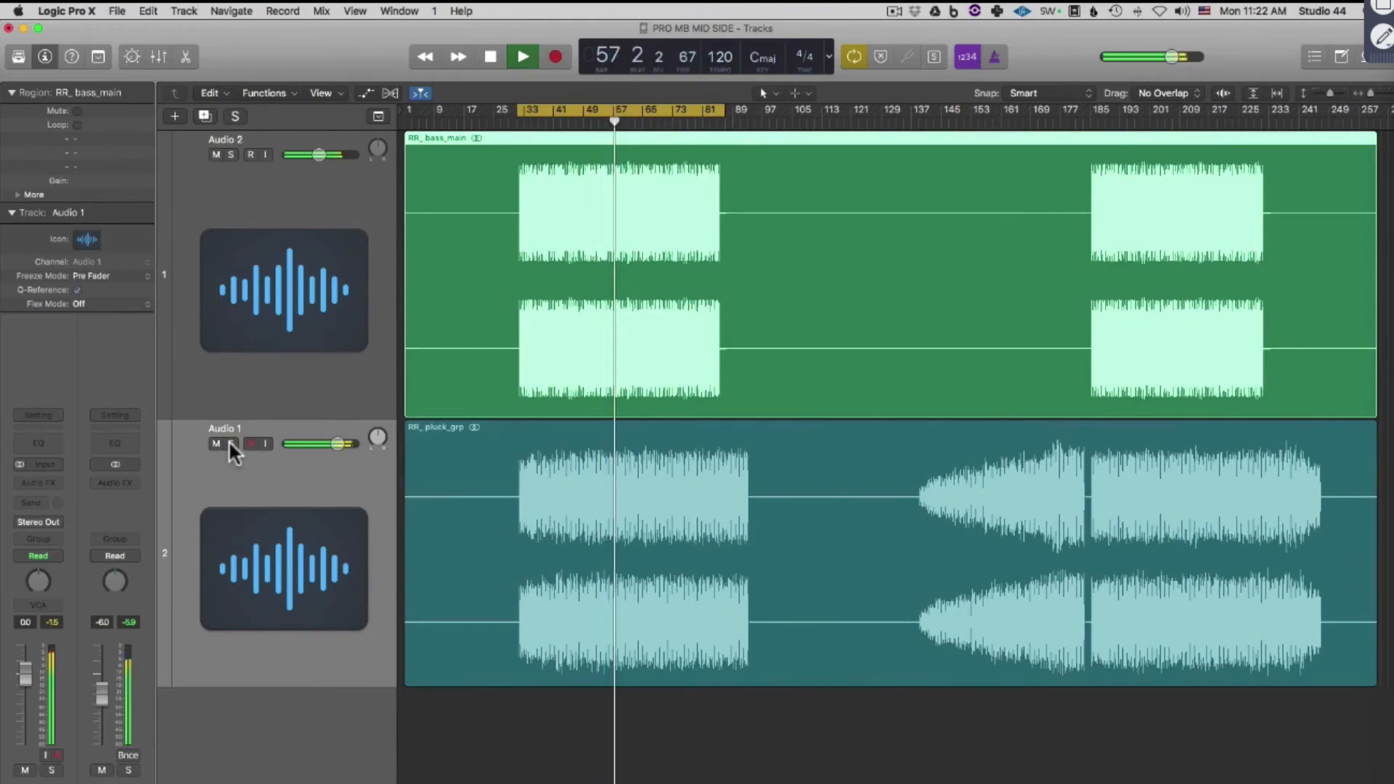
Insert the FabFilter FF Pro-MB plug-in on the Audio 1 pluck track, move its window clear of the track headers, and restart playback.
{"action": "left_click", "coordinate": [233, 469]}
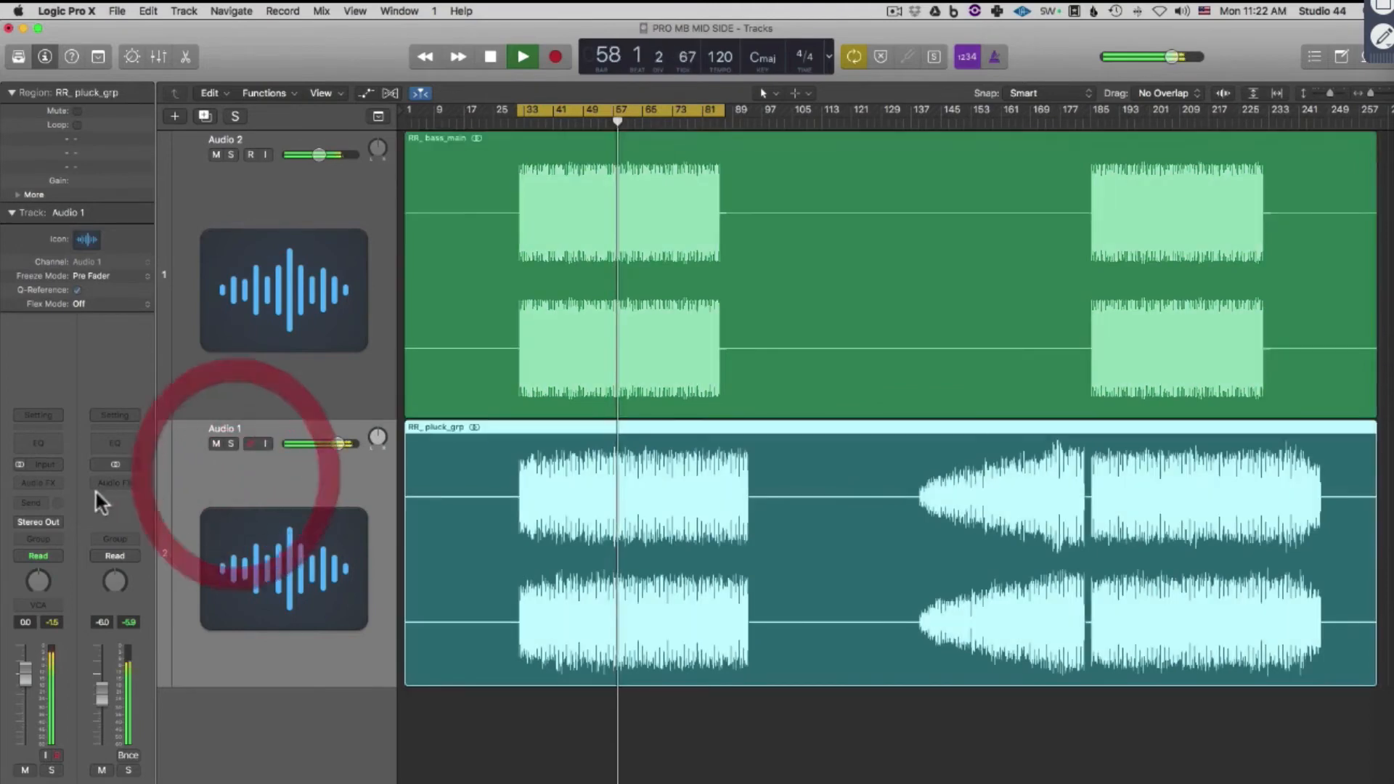
{"action": "left_click", "coordinate": [60, 481]}
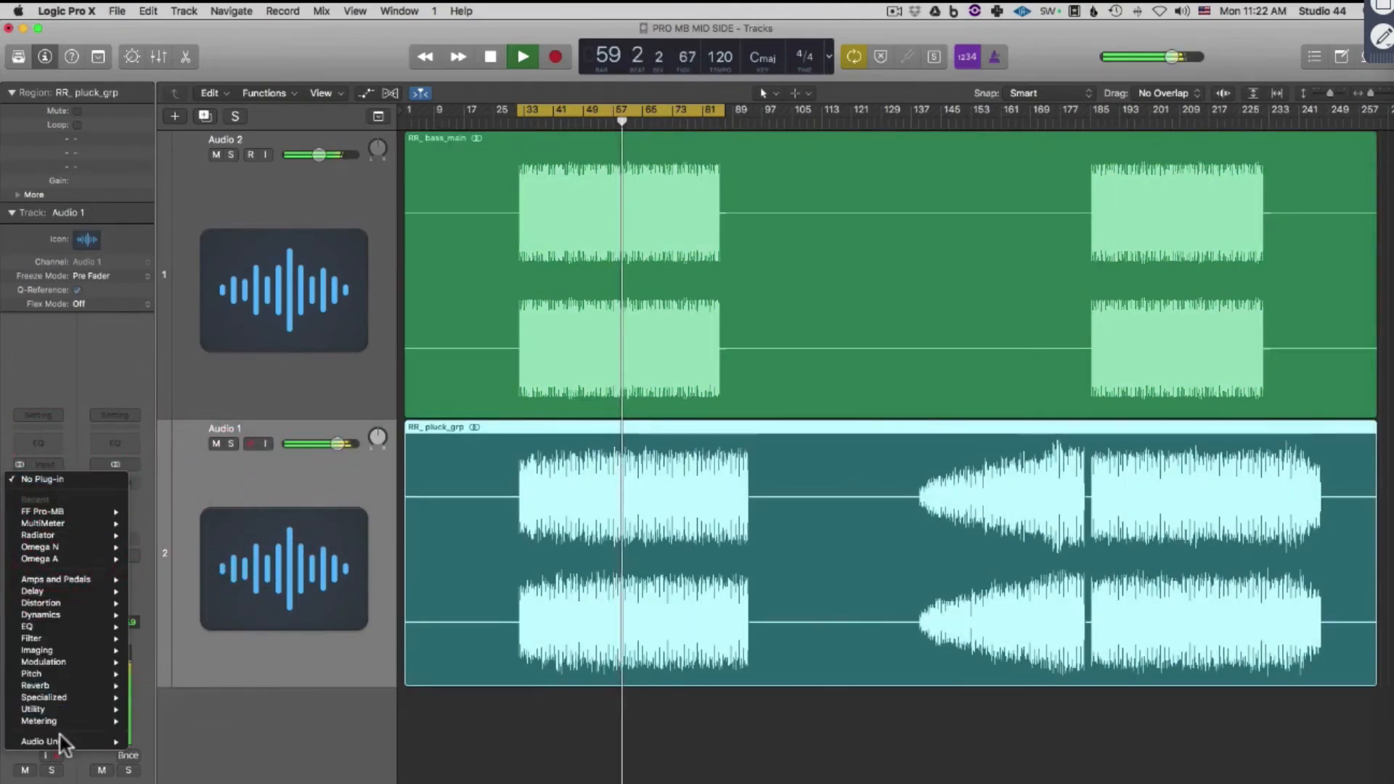
{"action": "mouse_move", "coordinate": [102, 741]}
{"action": "mouse_move", "coordinate": [276, 601]}
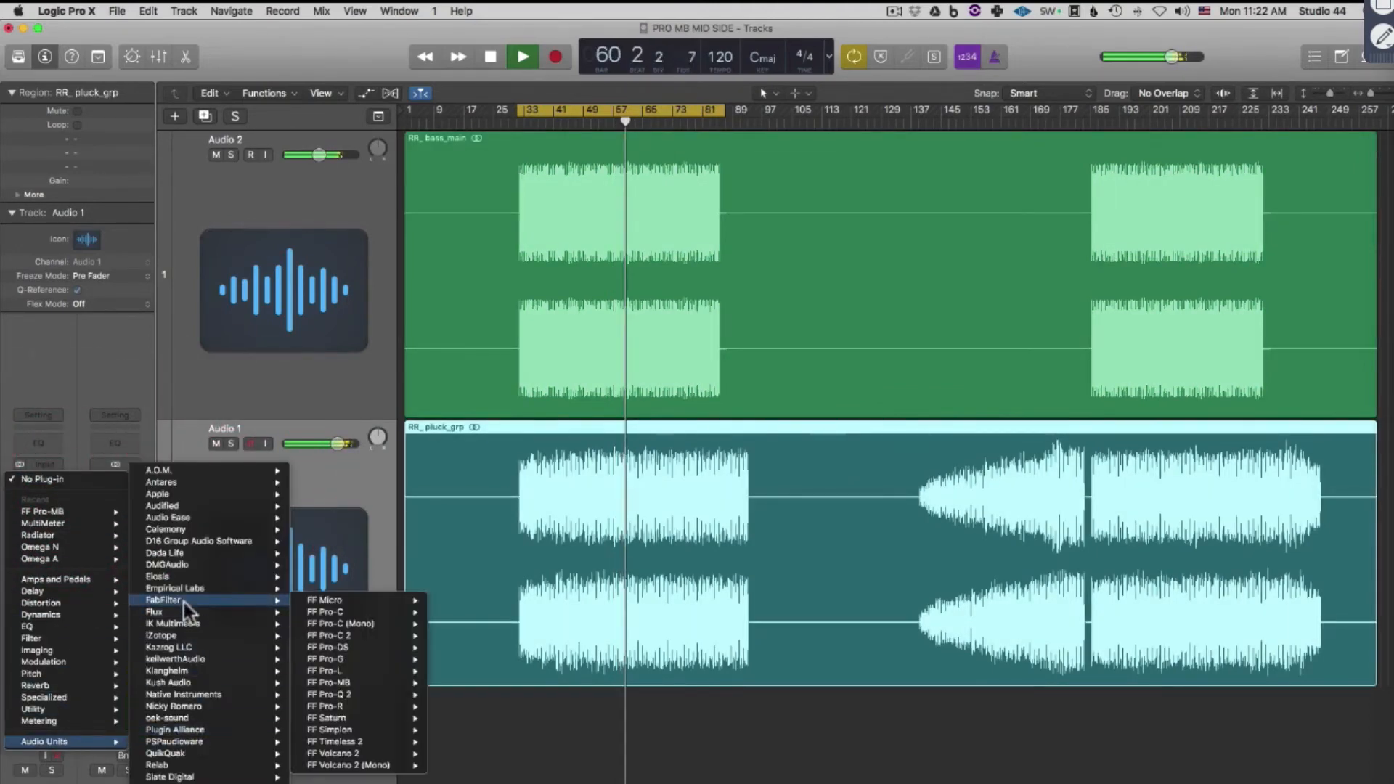
{"action": "mouse_move", "coordinate": [338, 686]}
{"action": "left_click", "coordinate": [459, 687]}
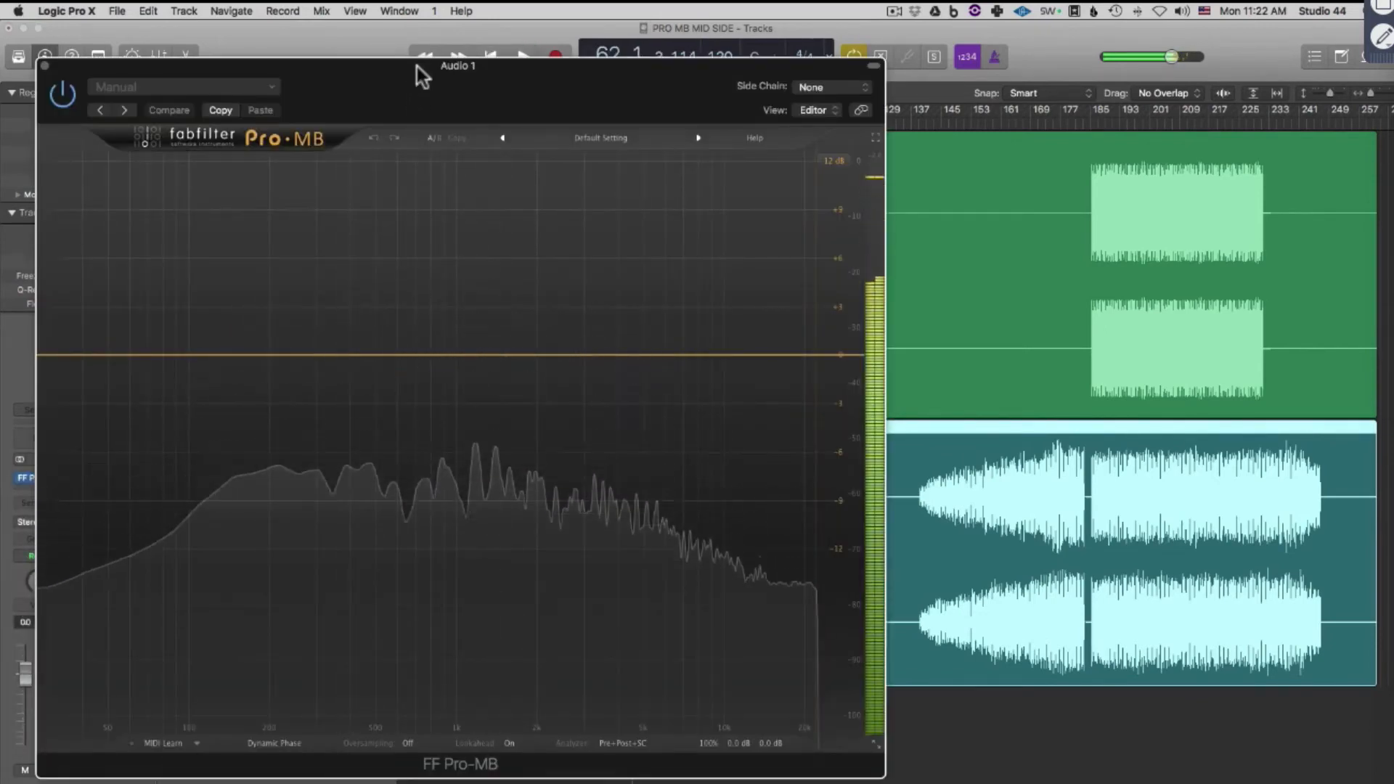
{"action": "left_click_drag", "start_coordinate": [417, 67], "coordinate": [943, 86]}
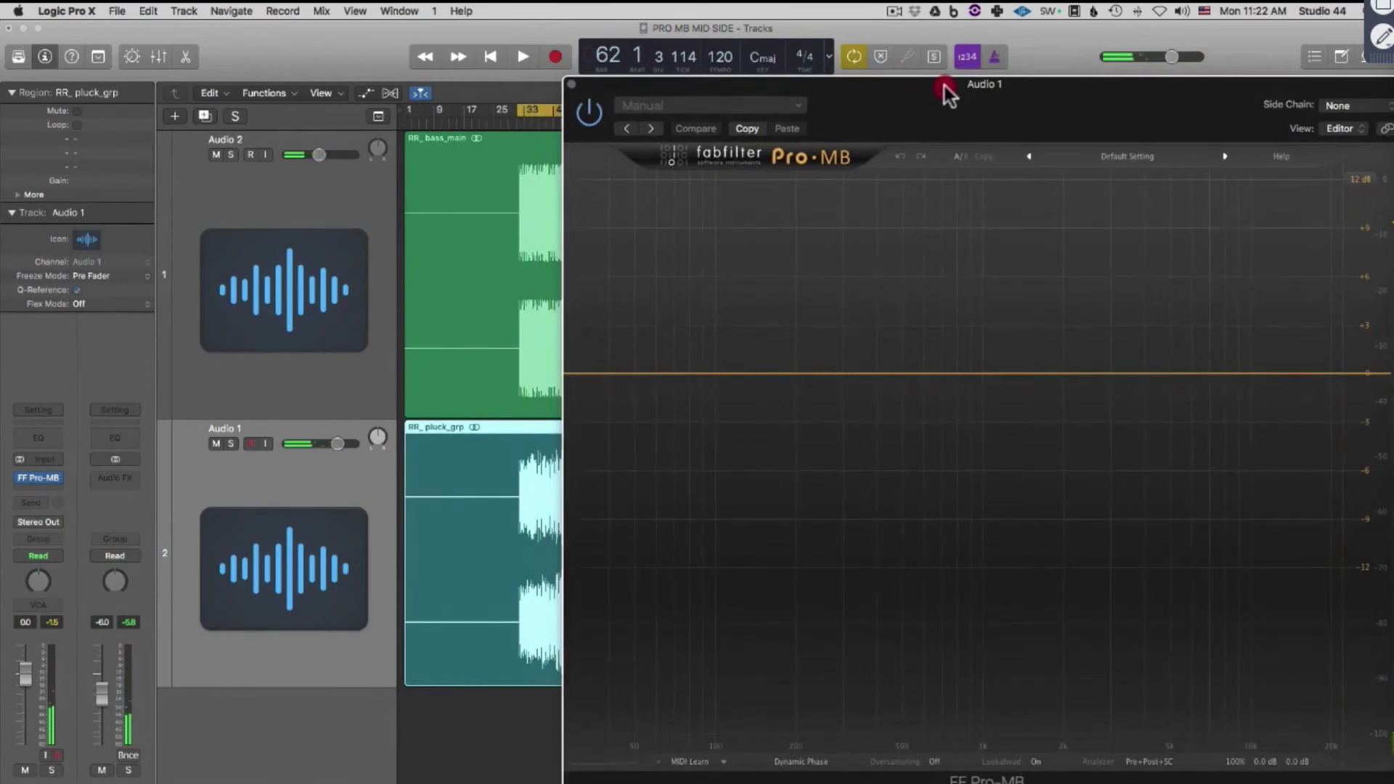
{"action": "left_click", "coordinate": [946, 85]}
{"action": "key", "text": "space"}
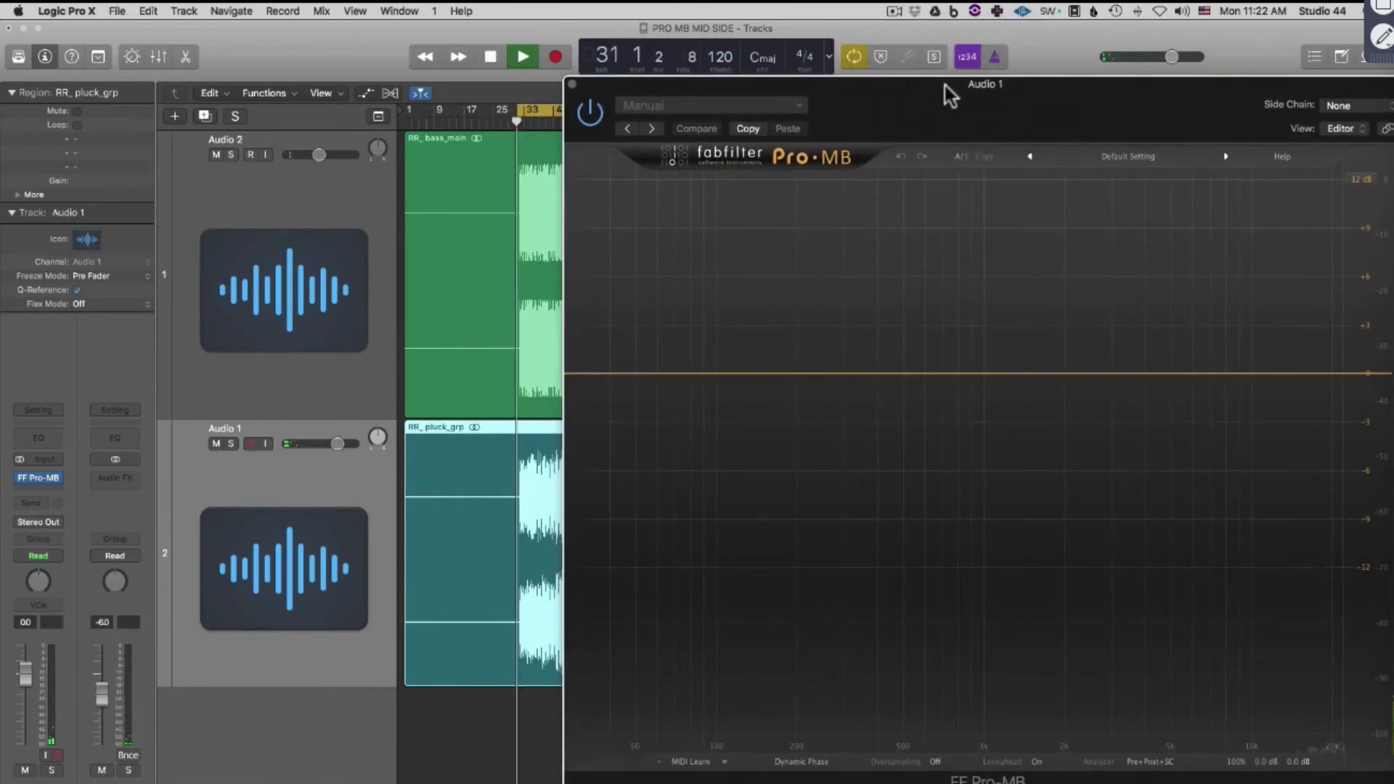
Set the plug-in's side-chain source to Audio 2 and its oversampling to 4x.
{"action": "left_click", "coordinate": [1370, 106]}
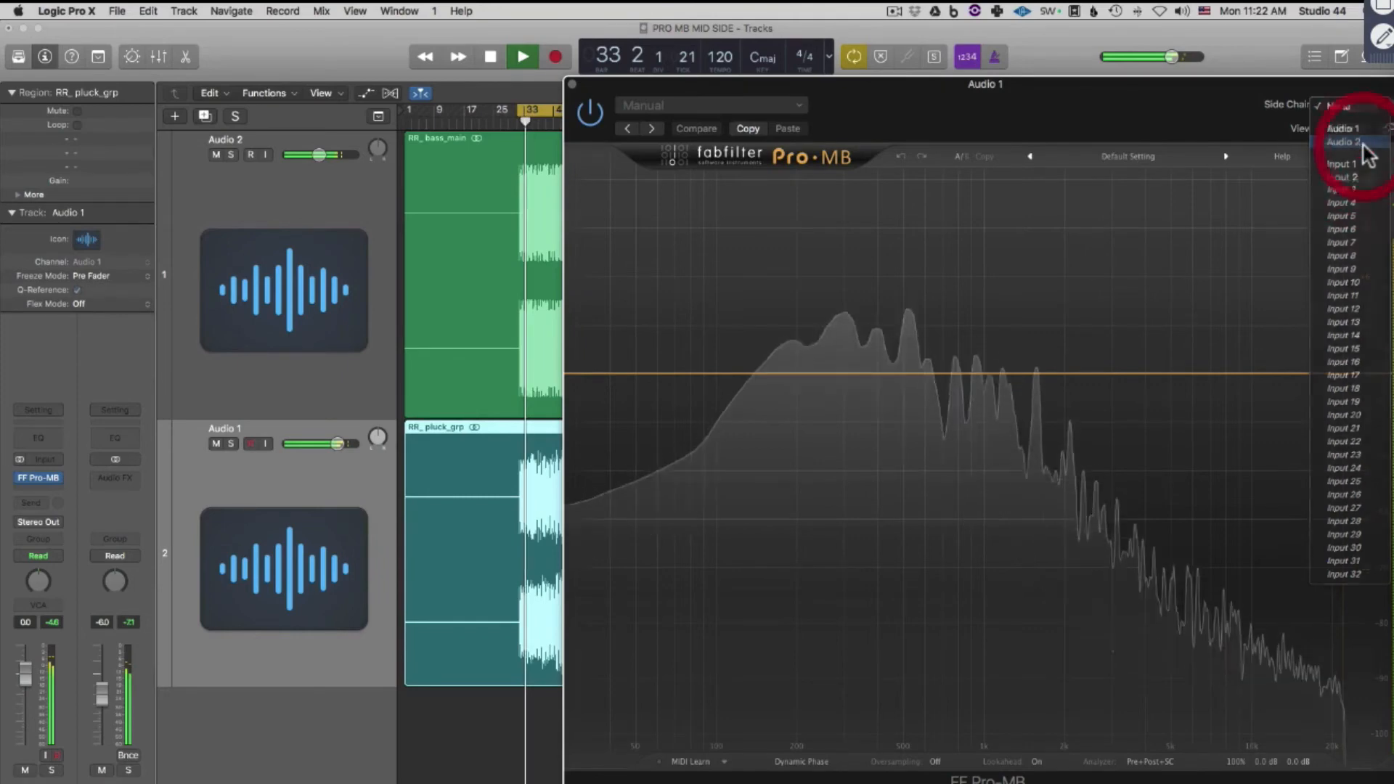
{"action": "left_click", "coordinate": [1364, 143]}
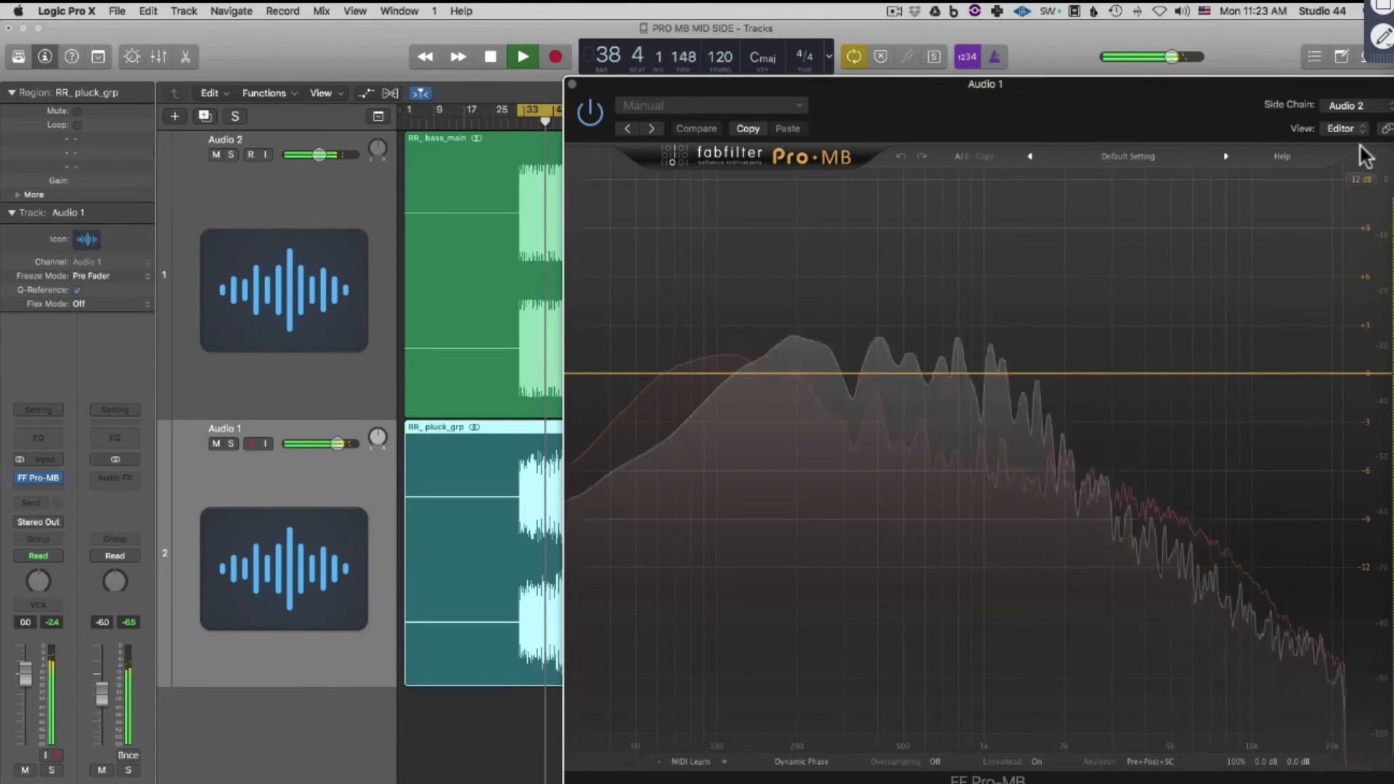
{"action": "left_click", "coordinate": [937, 761]}
{"action": "left_click", "coordinate": [944, 744]}
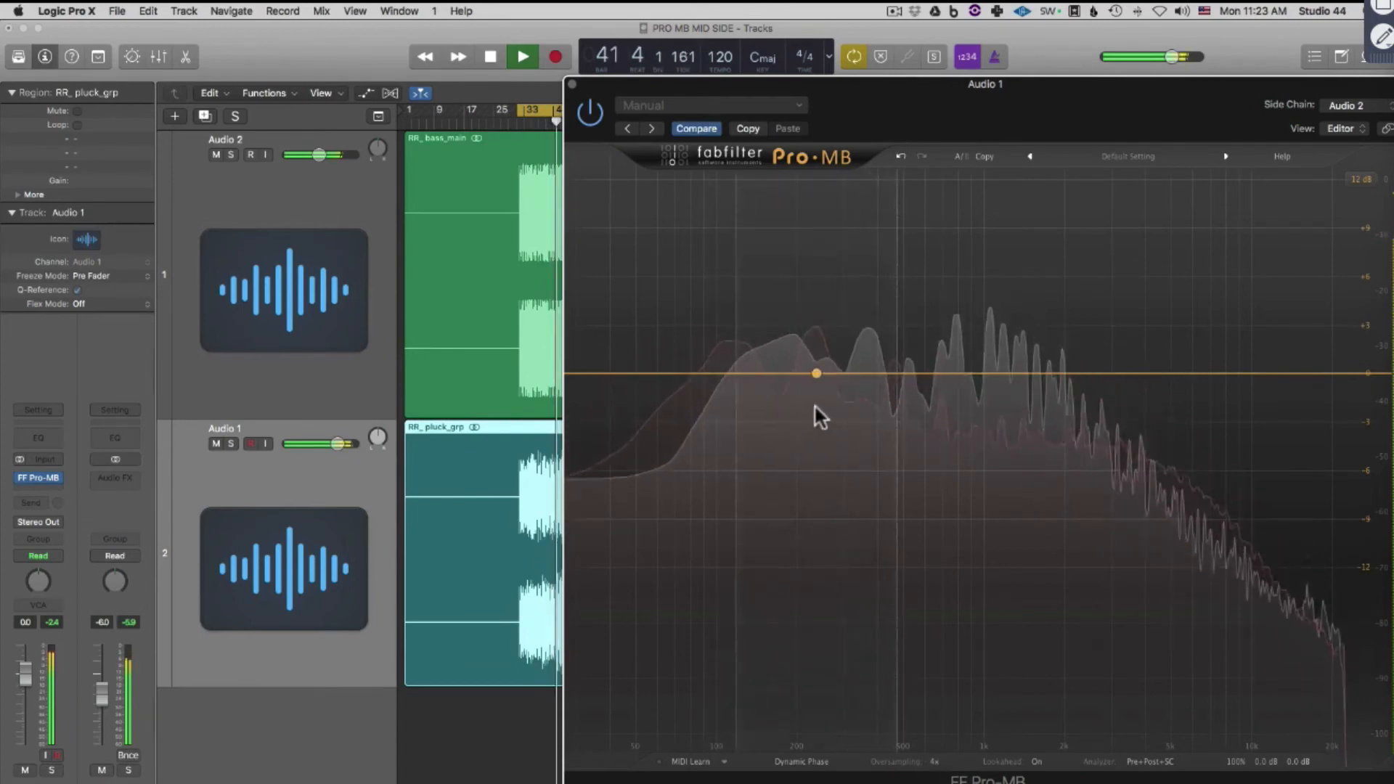
Add a compression band reaching from 30 Hz to about 1 kHz and trigger it from the external side chain.
{"action": "left_click", "coordinate": [902, 402]}
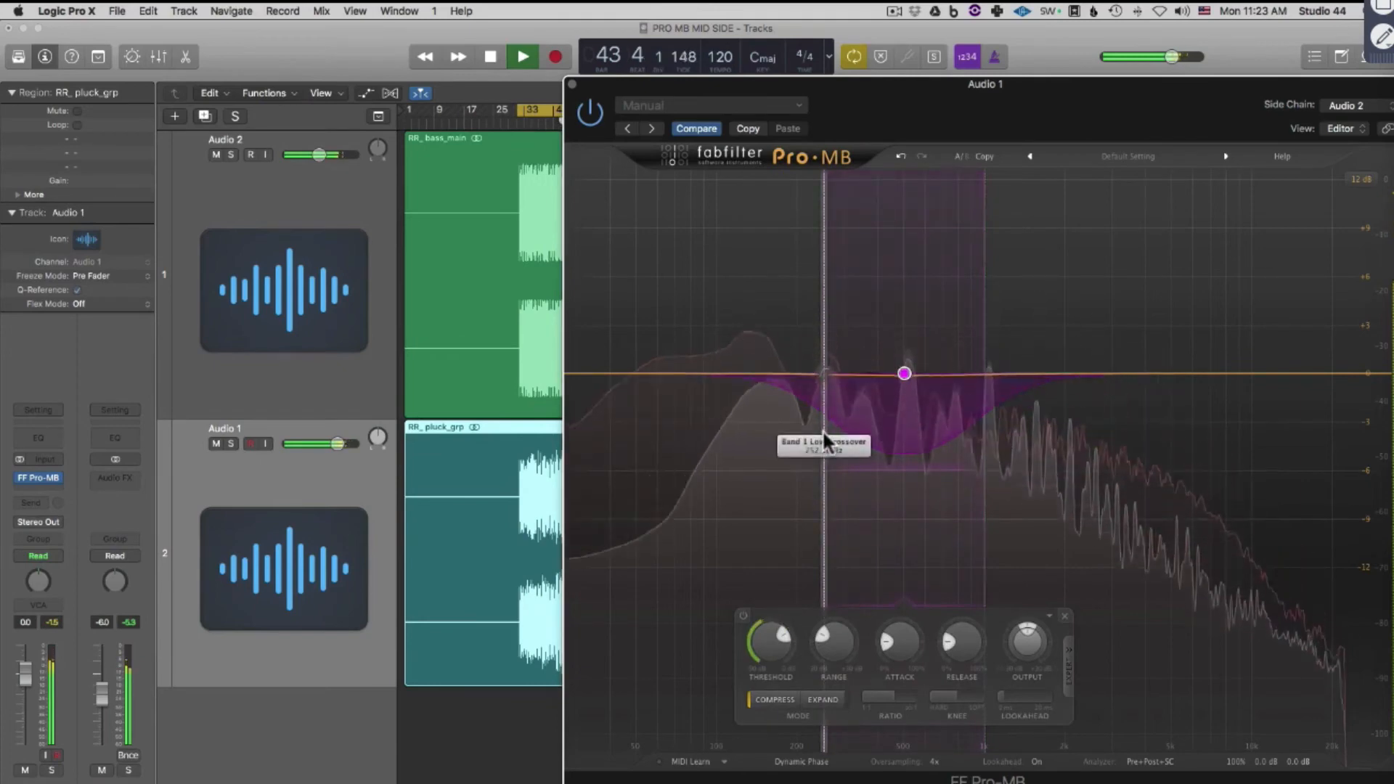
{"action": "left_click_drag", "start_coordinate": [822, 429], "coordinate": [526, 441]}
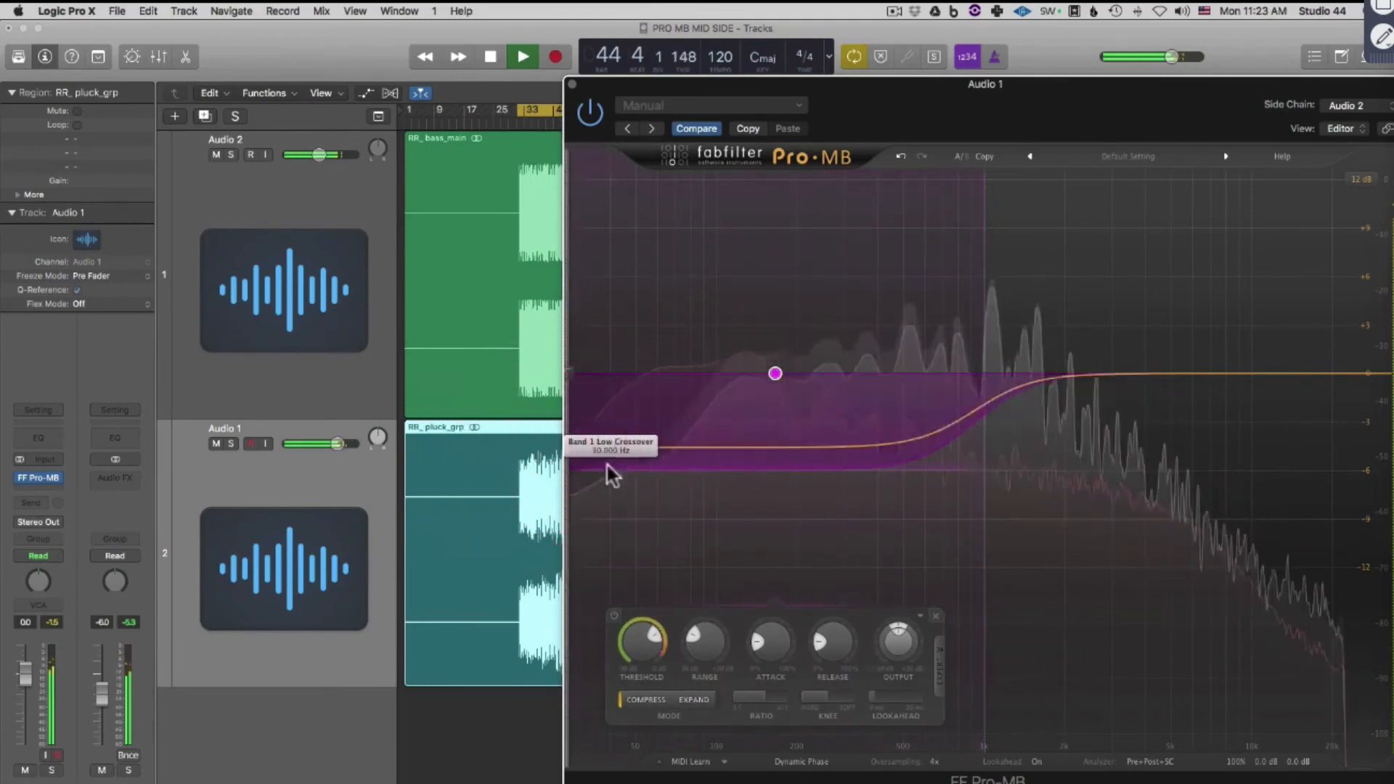
{"action": "left_click", "coordinate": [938, 661]}
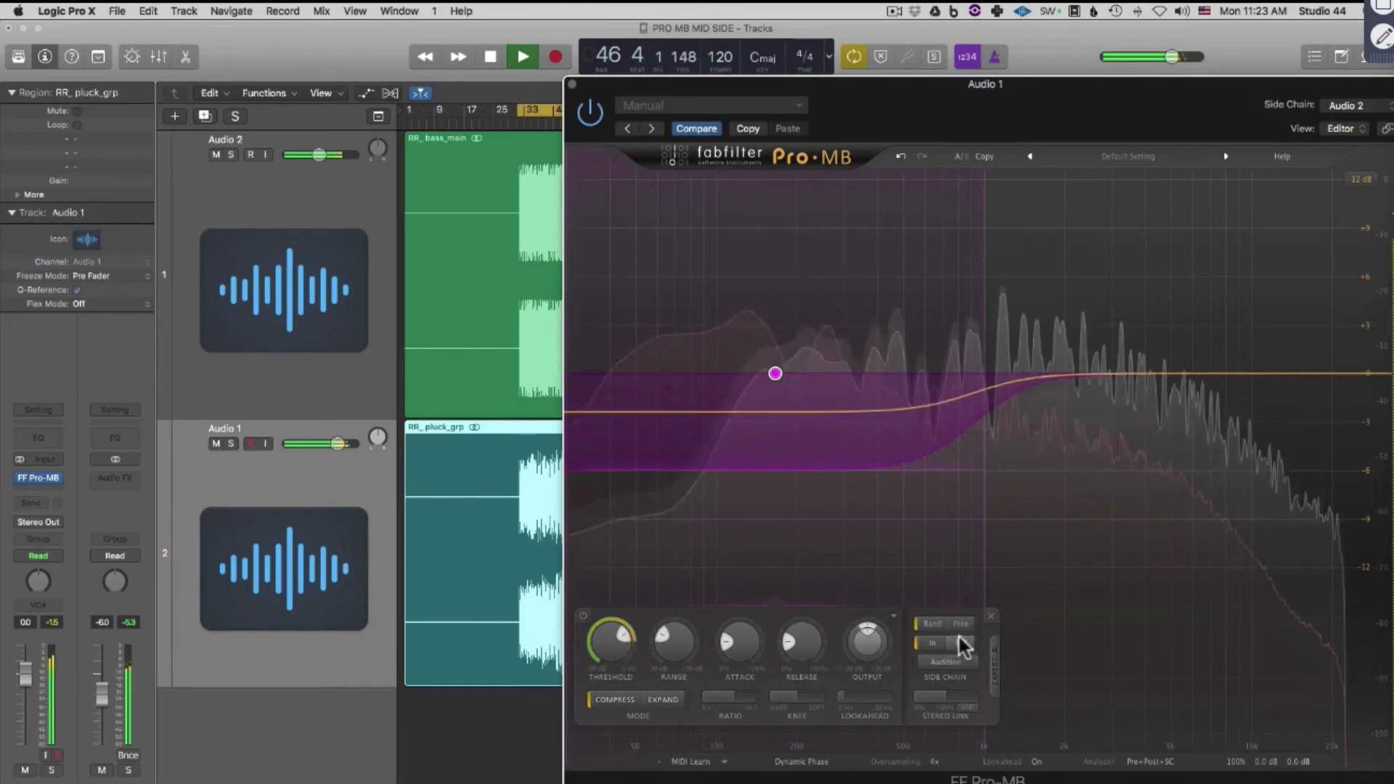
{"action": "left_click", "coordinate": [960, 642]}
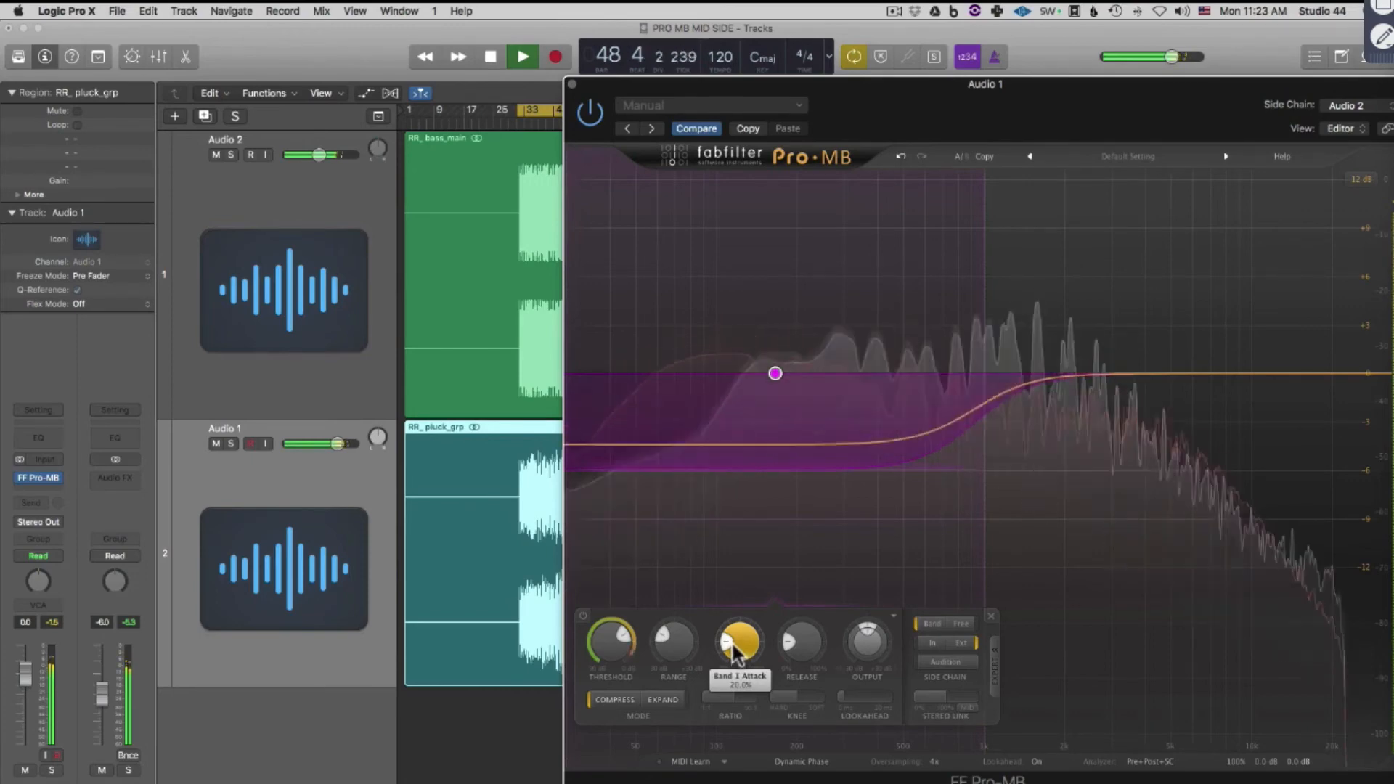
Lower the band's attack and knee to their minimum.
{"action": "left_click_drag", "start_coordinate": [735, 648], "coordinate": [755, 764]}
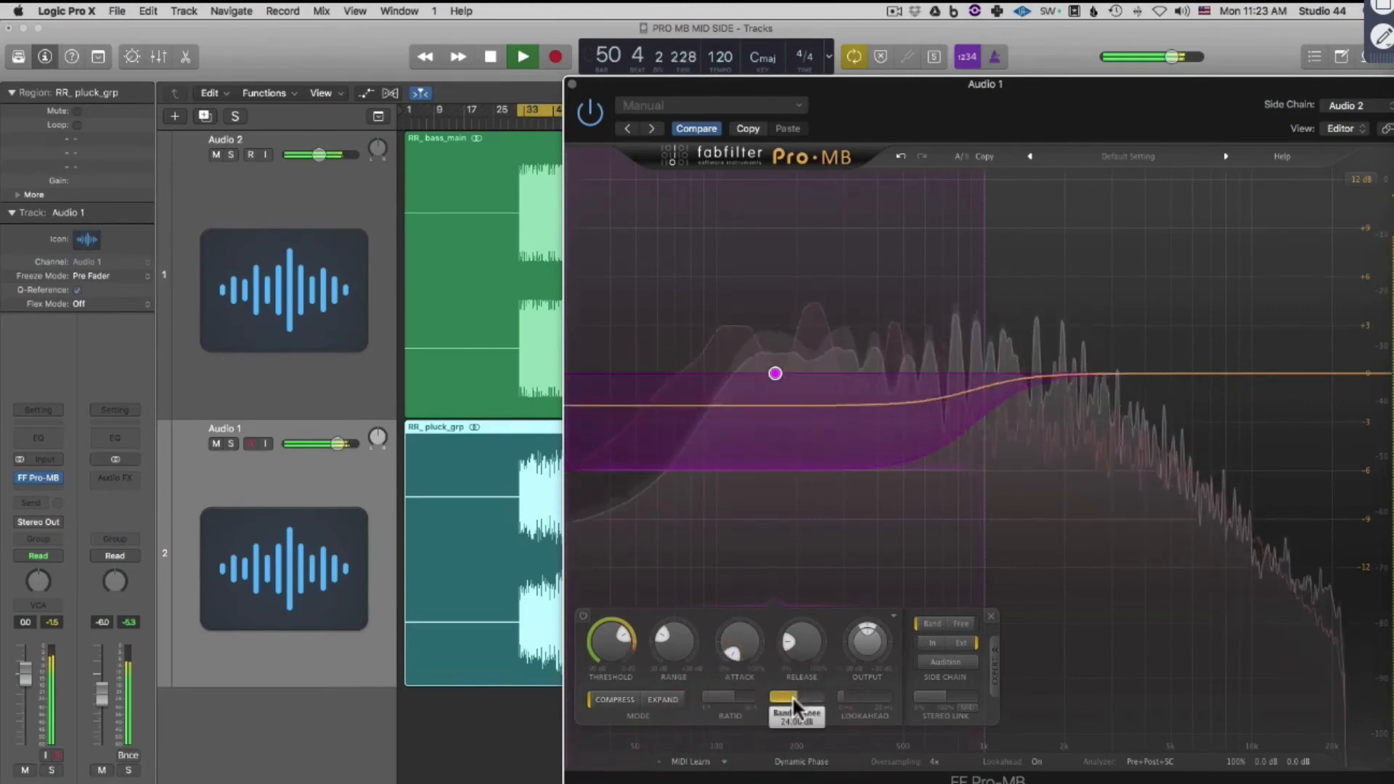
{"action": "left_click_drag", "start_coordinate": [792, 695], "coordinate": [686, 716]}
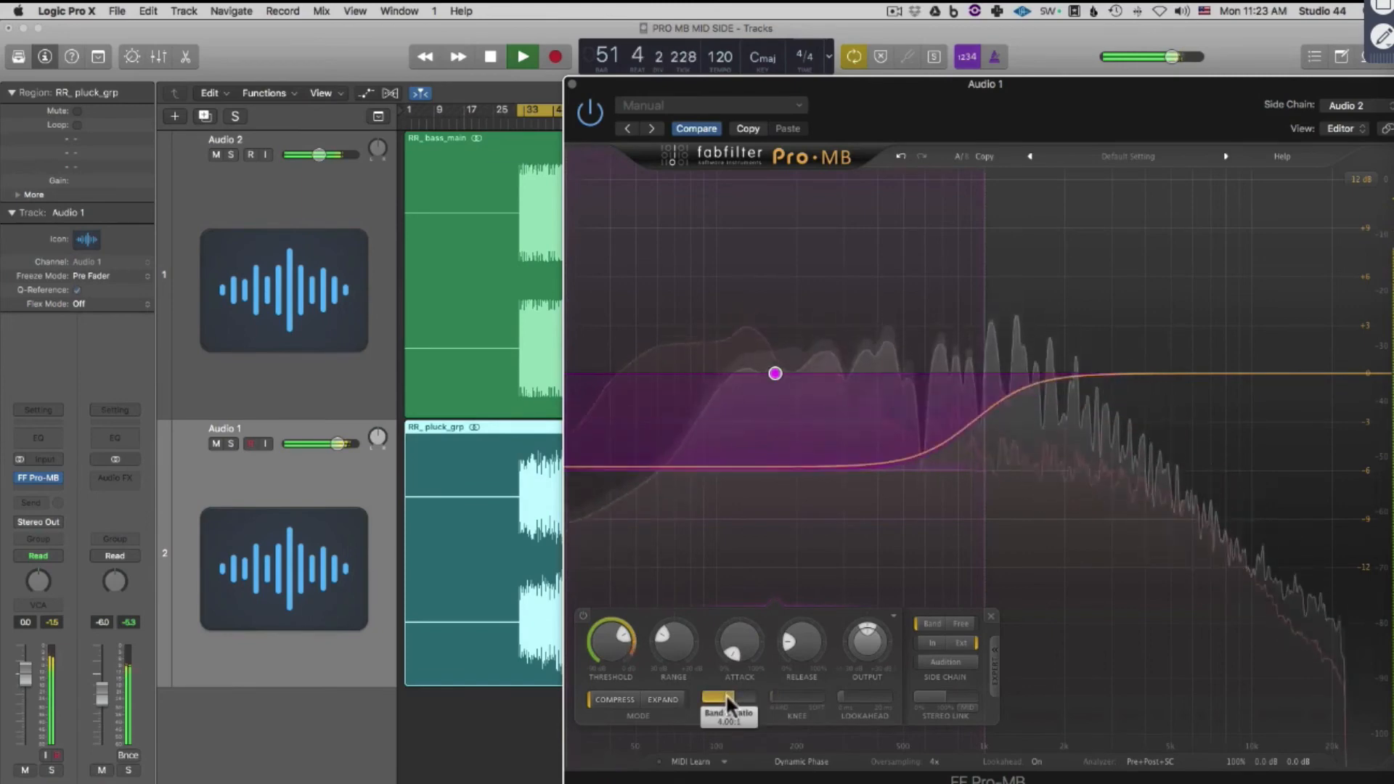
{"action": "left_click", "coordinate": [726, 695]}
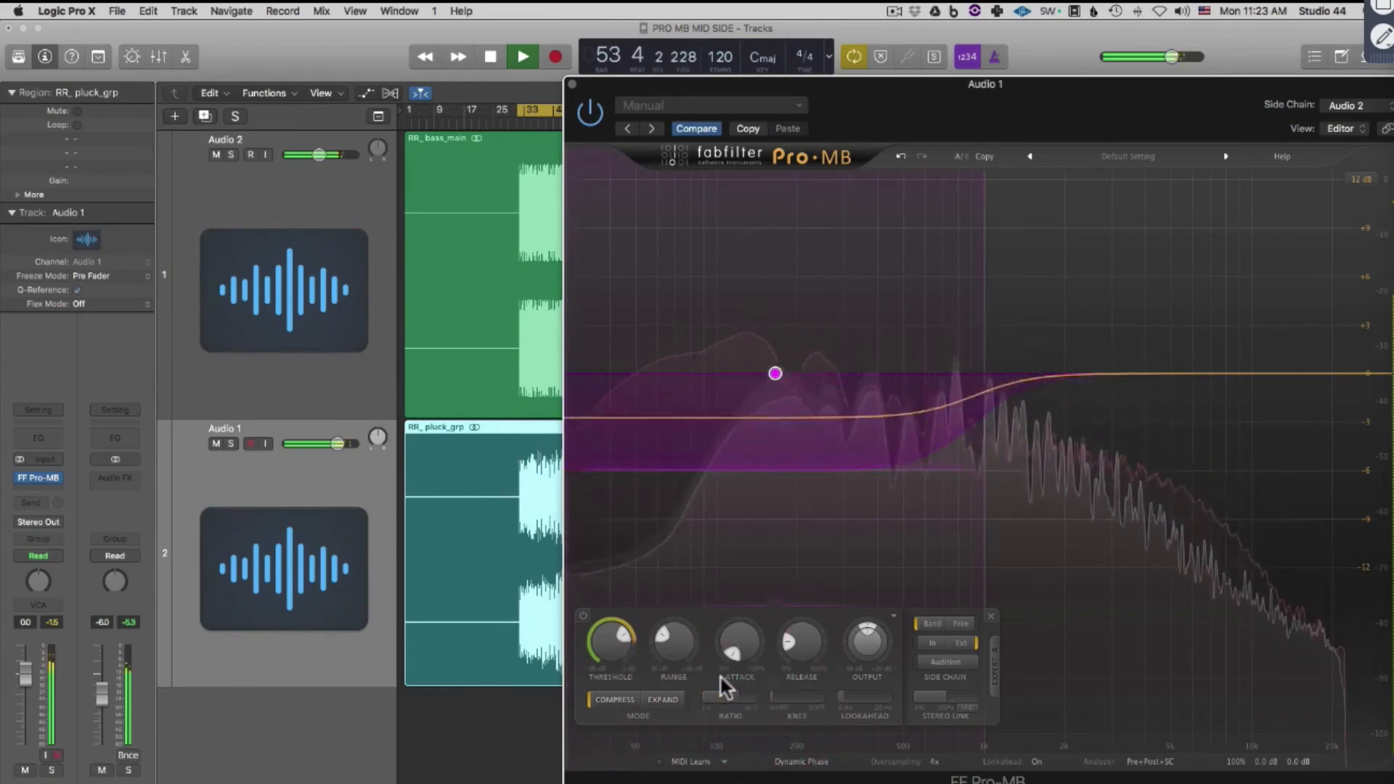
Set the band's range to about -21.06 dB and raise its high crossover to about 1.4 kHz.
{"action": "mouse_move", "coordinate": [672, 639]}
{"action": "left_mouse_down"}
{"action": "mouse_move", "coordinate": [609, 674]}
{"action": "mouse_move", "coordinate": [668, 657]}
{"action": "mouse_move", "coordinate": [665, 642]}
{"action": "left_mouse_up"}
{"action": "left_click_drag", "start_coordinate": [983, 531], "coordinate": [1028, 533]}
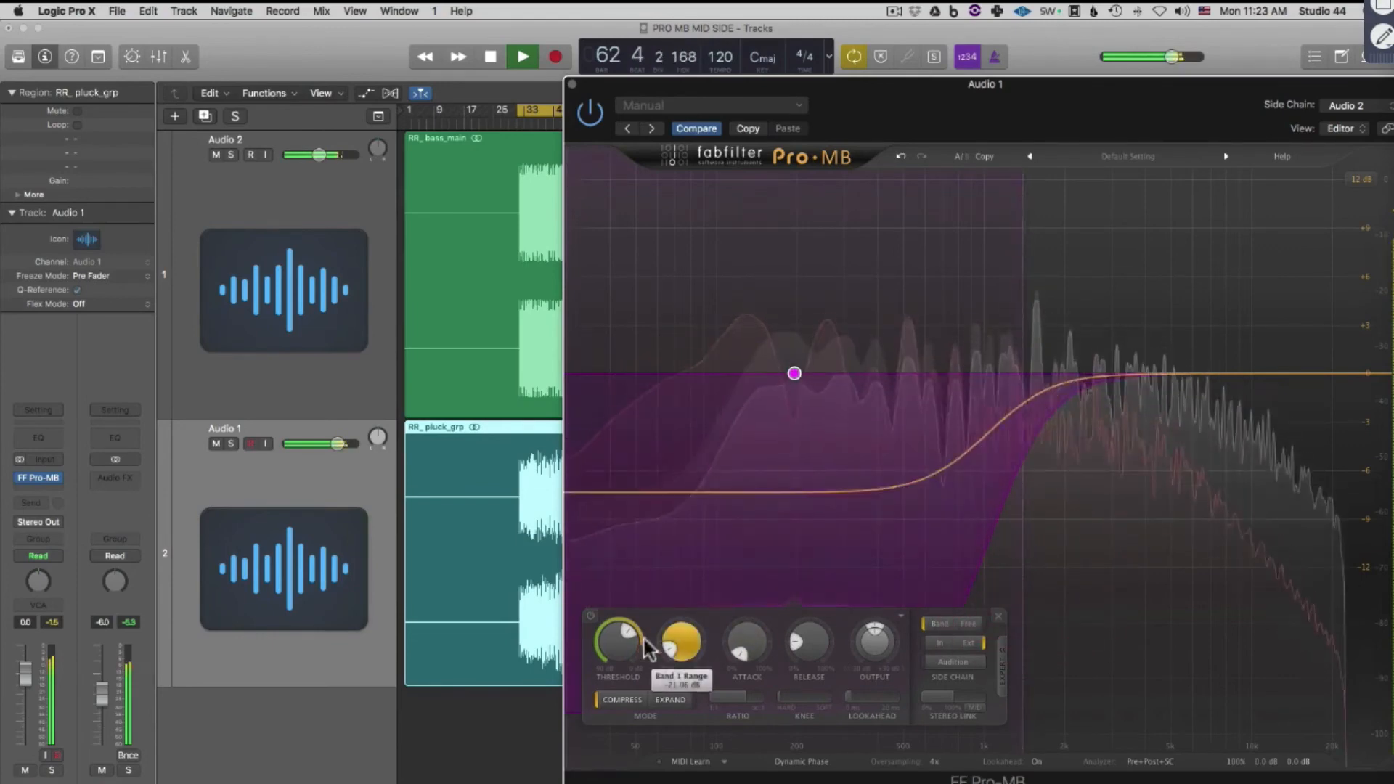
Compare the pluck sound with the side-chained band switched off and on, ending with the band on.
{"action": "left_click", "coordinate": [590, 615]}
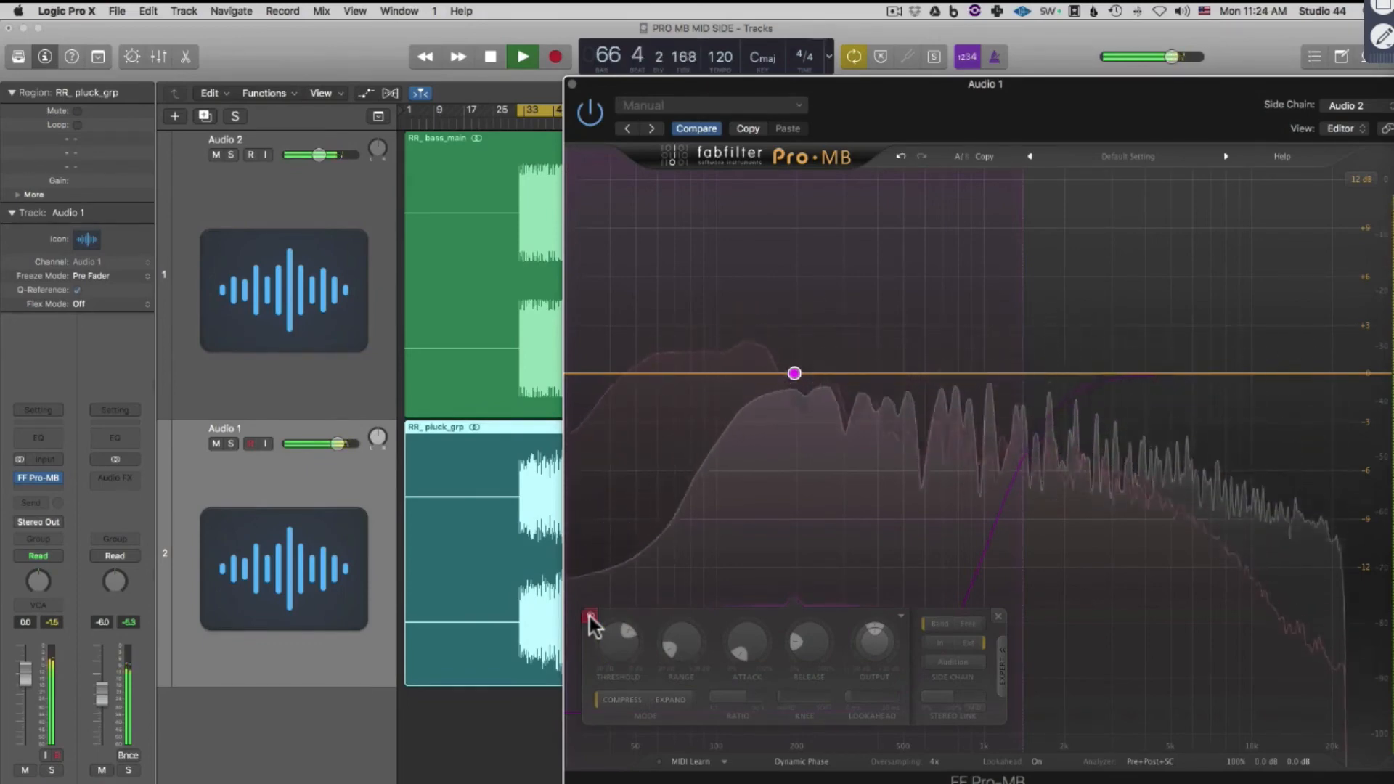
{"action": "left_click", "coordinate": [590, 615]}
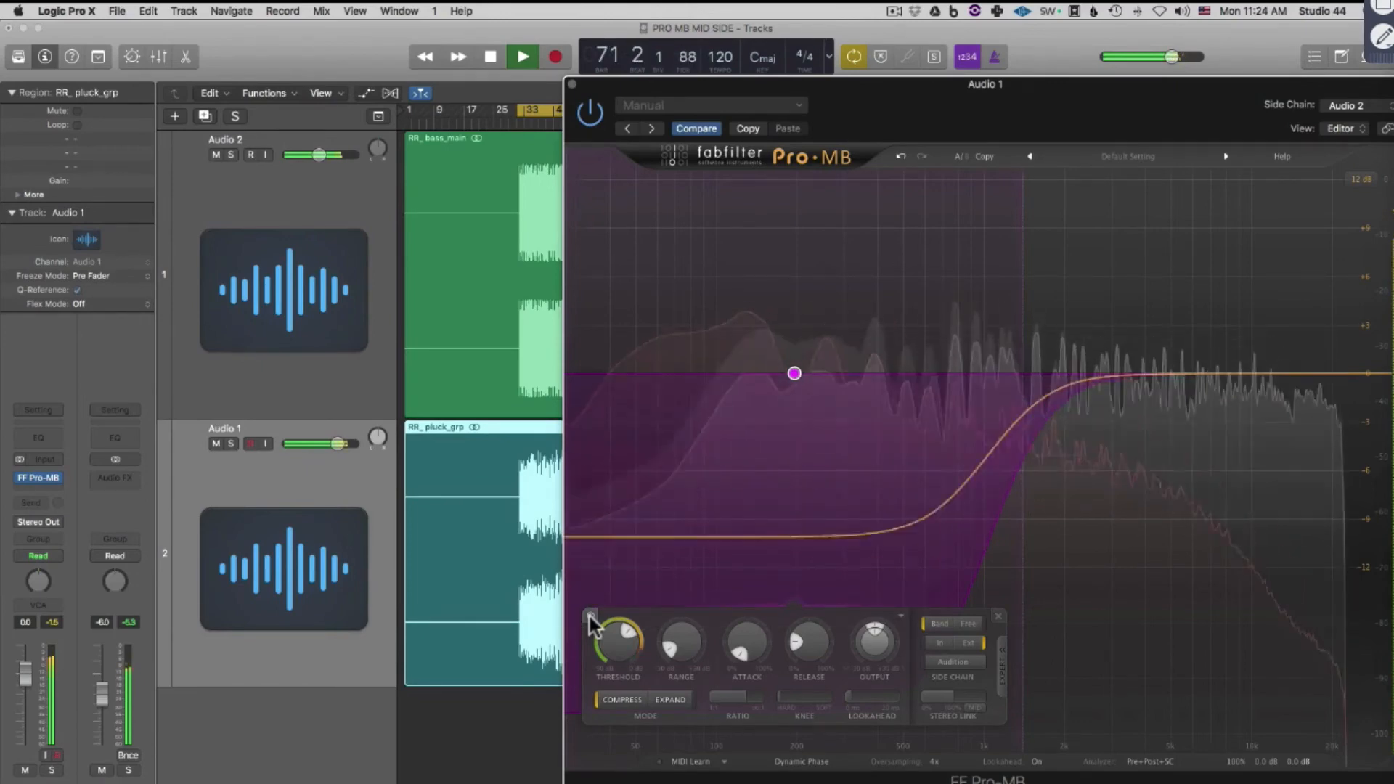
{"action": "left_click", "coordinate": [591, 616]}
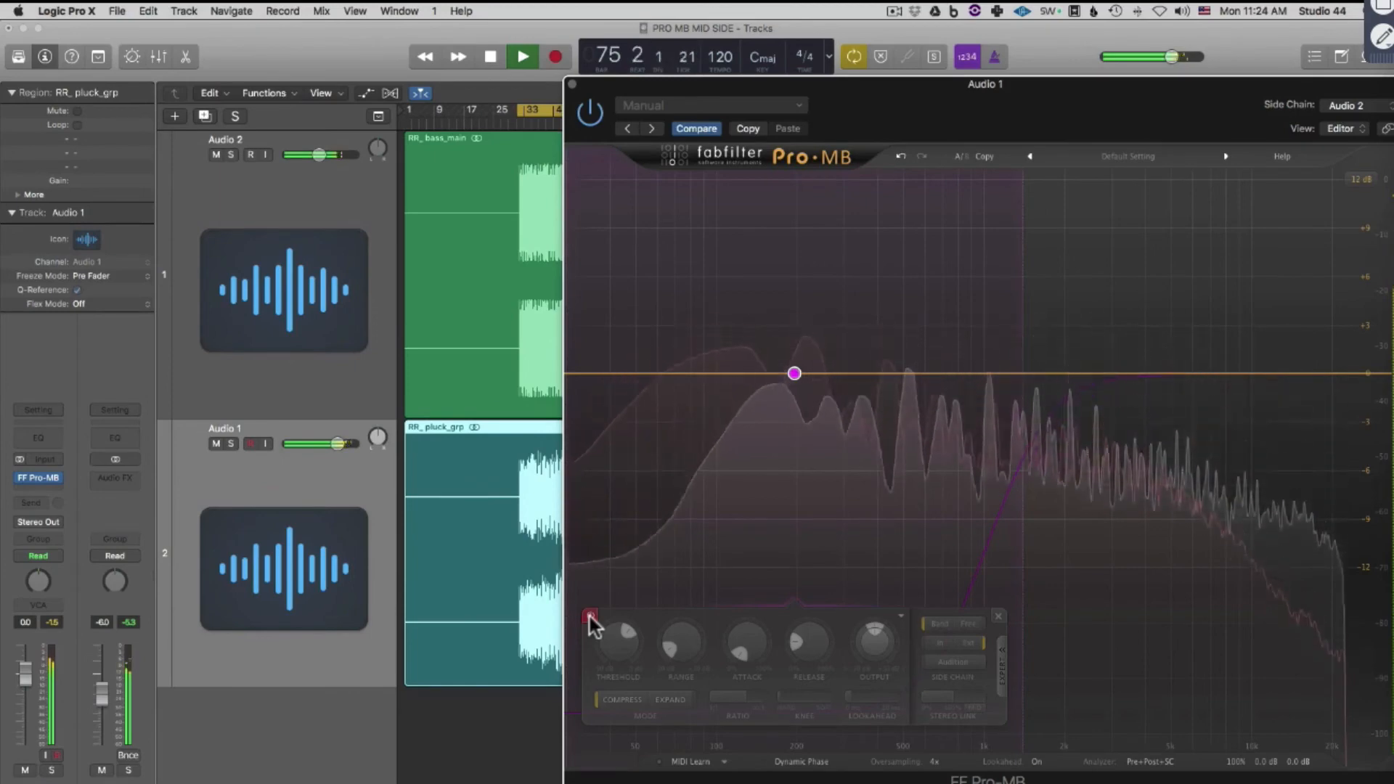
{"action": "left_click", "coordinate": [589, 615]}
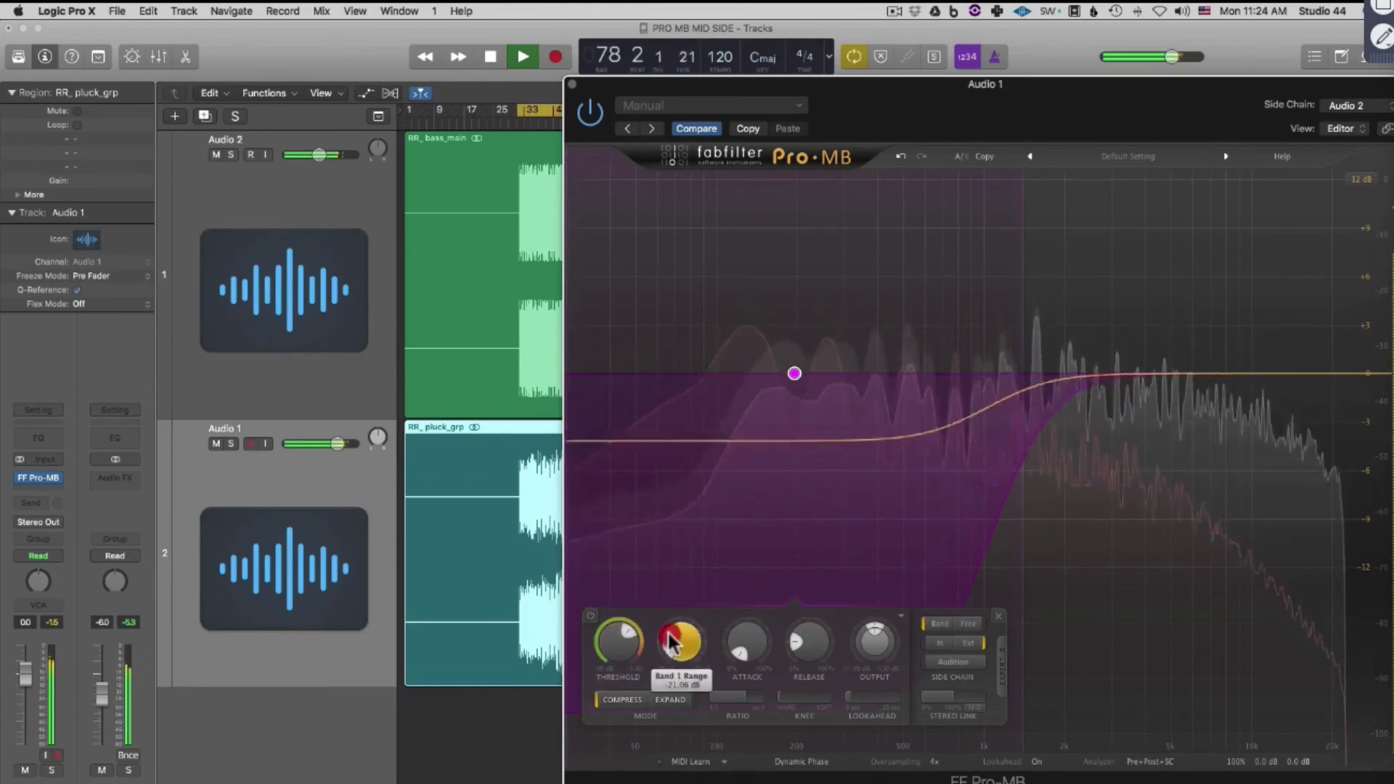
Reduce the band's range to about -10.22 dB and compare it with the band switched off.
{"action": "left_click_drag", "start_coordinate": [669, 640], "coordinate": [681, 583]}
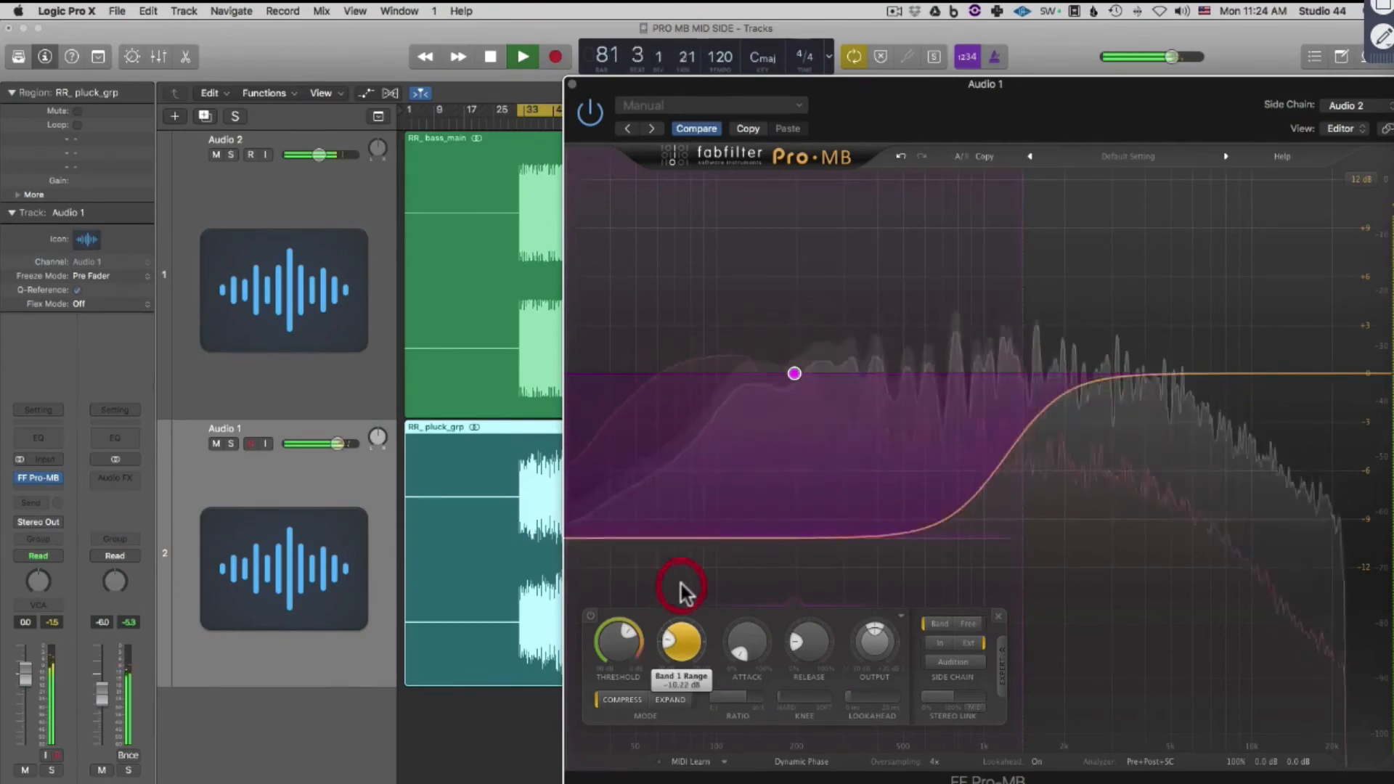
{"action": "left_click", "coordinate": [592, 617]}
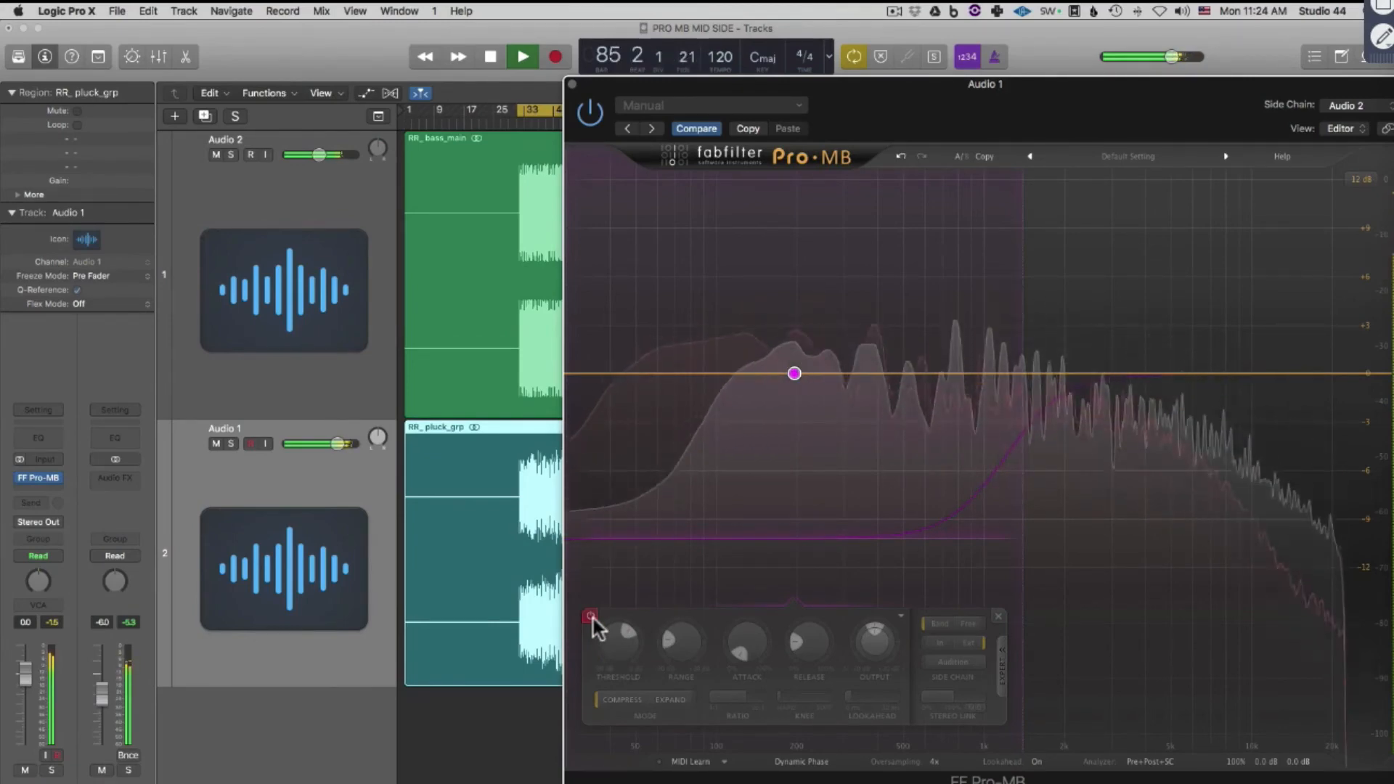
{"action": "left_click", "coordinate": [592, 617]}
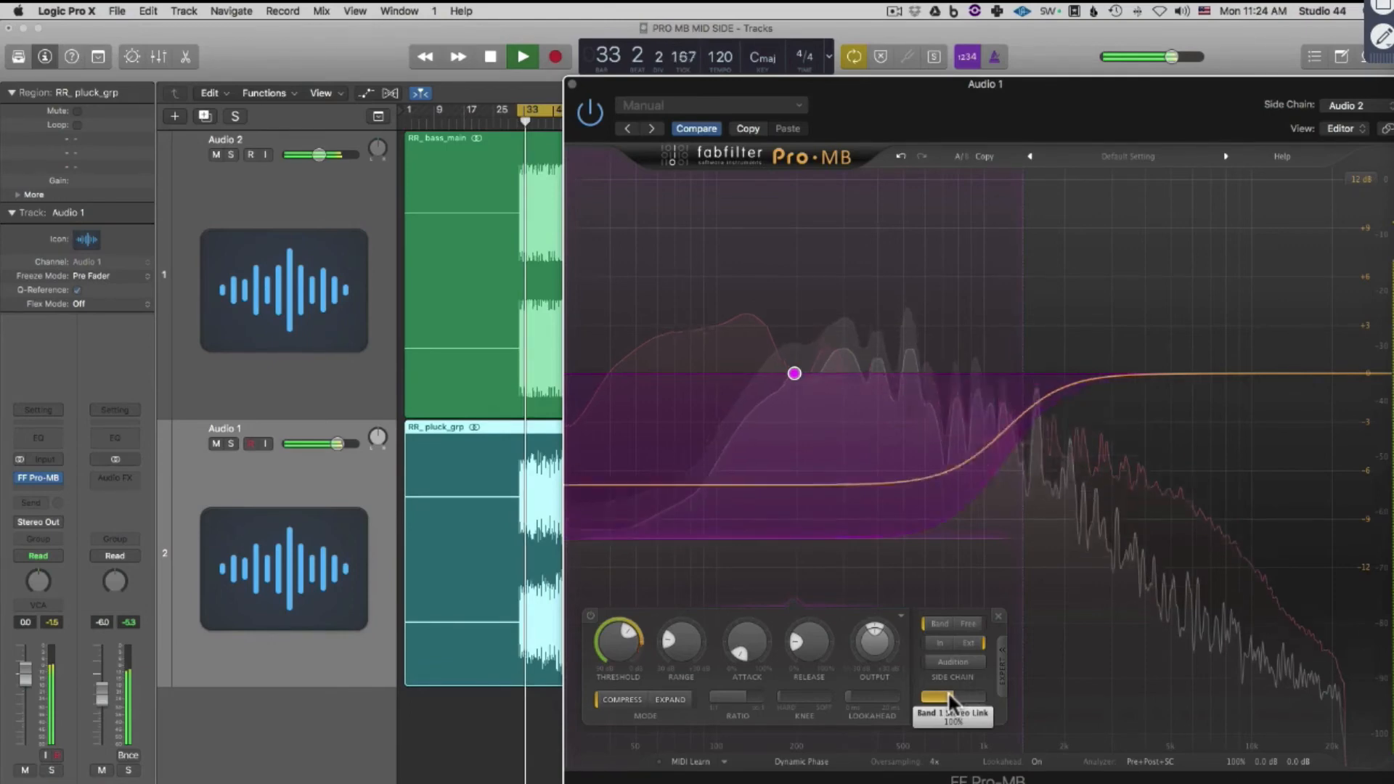
Set the band's stereo link to 100% Mid-only and its range to about -16.05 dB.
{"action": "left_click_drag", "start_coordinate": [948, 691], "coordinate": [1097, 679]}
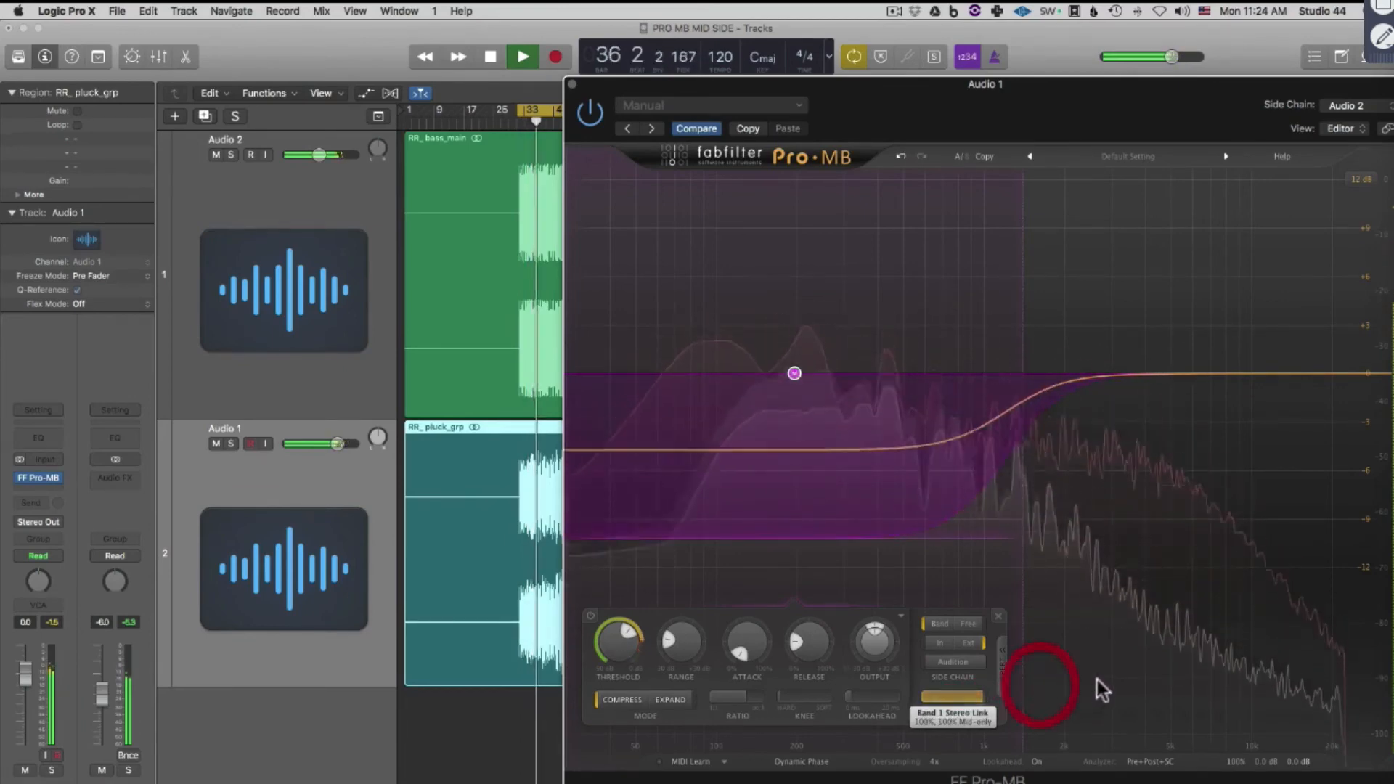
{"action": "left_click_drag", "start_coordinate": [686, 652], "coordinate": [698, 681]}
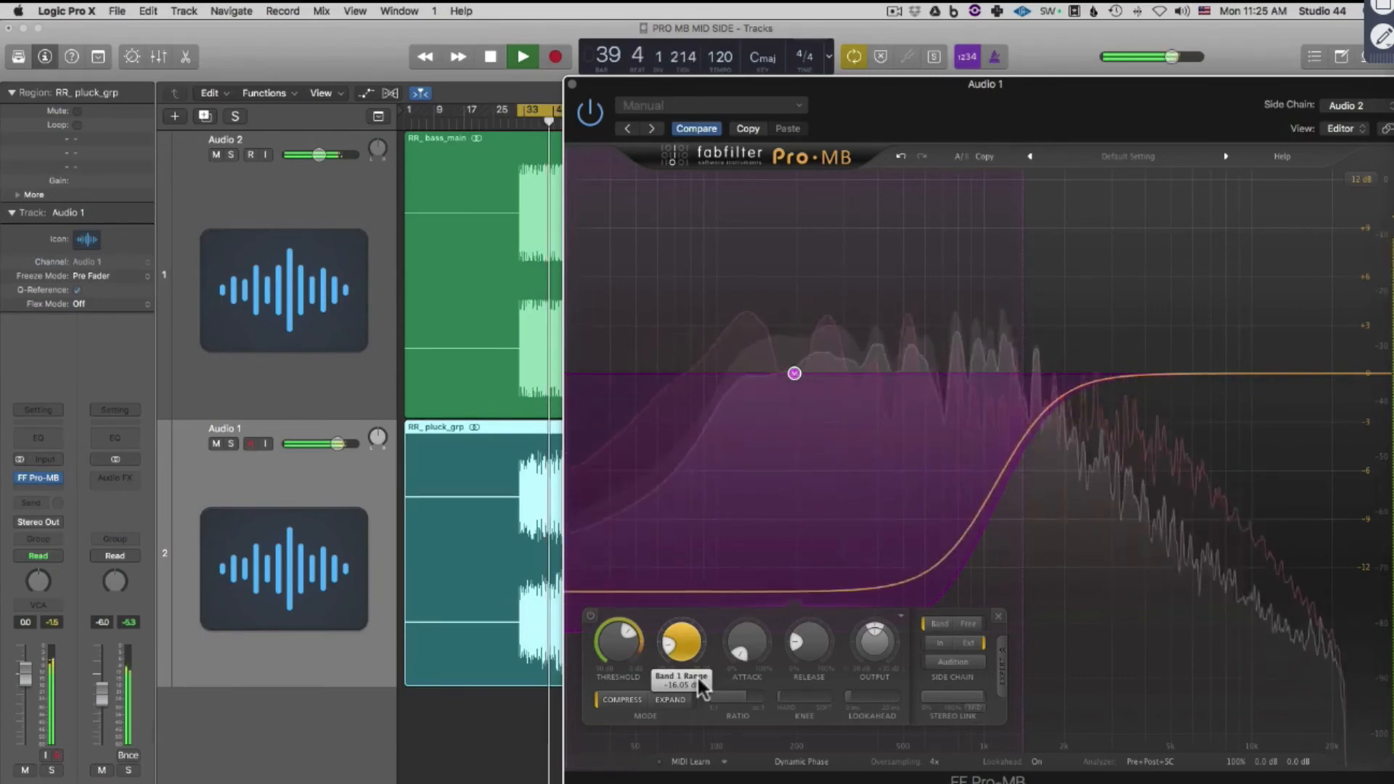
{"action": "left_click", "coordinate": [696, 674]}
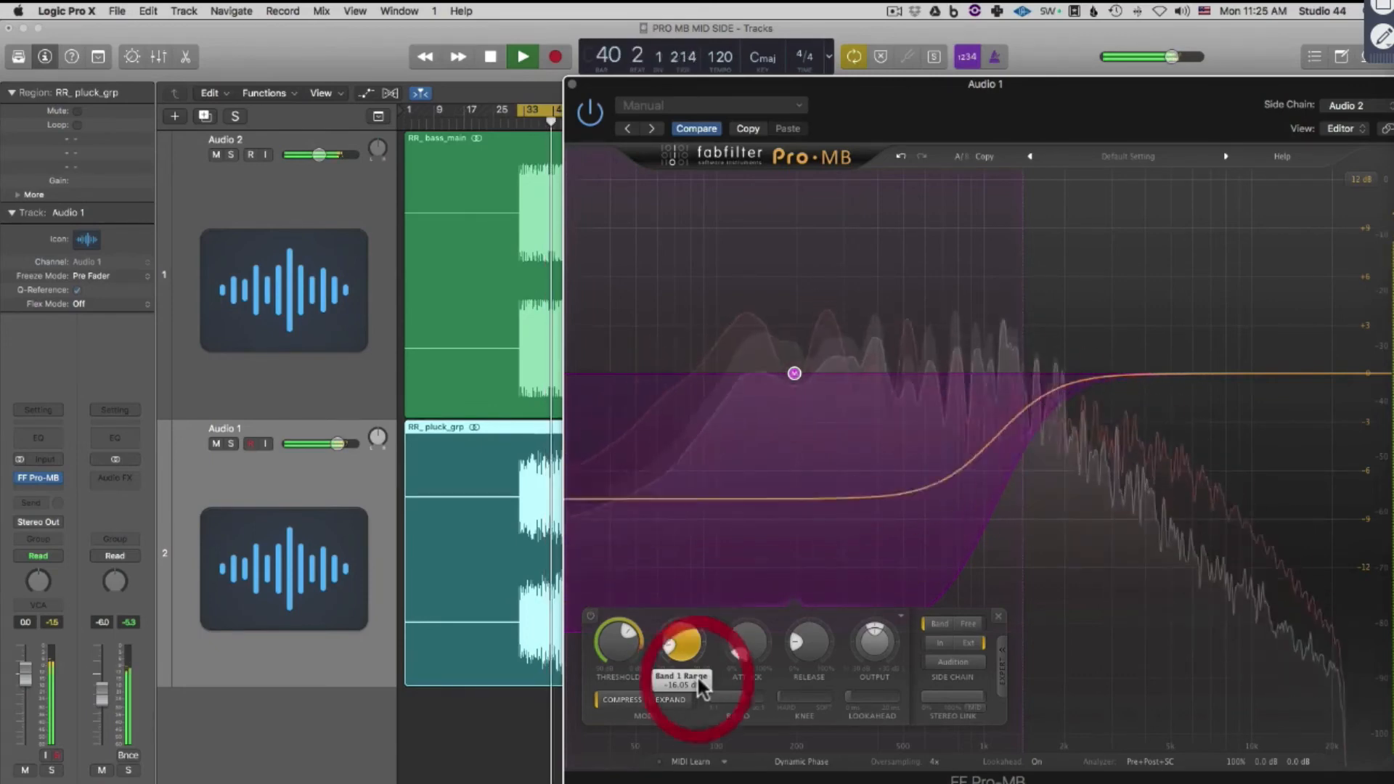
Raise the volume of the Audio 2 bass track to -4 dB, then to -3 dB.
{"action": "left_click", "coordinate": [342, 373]}
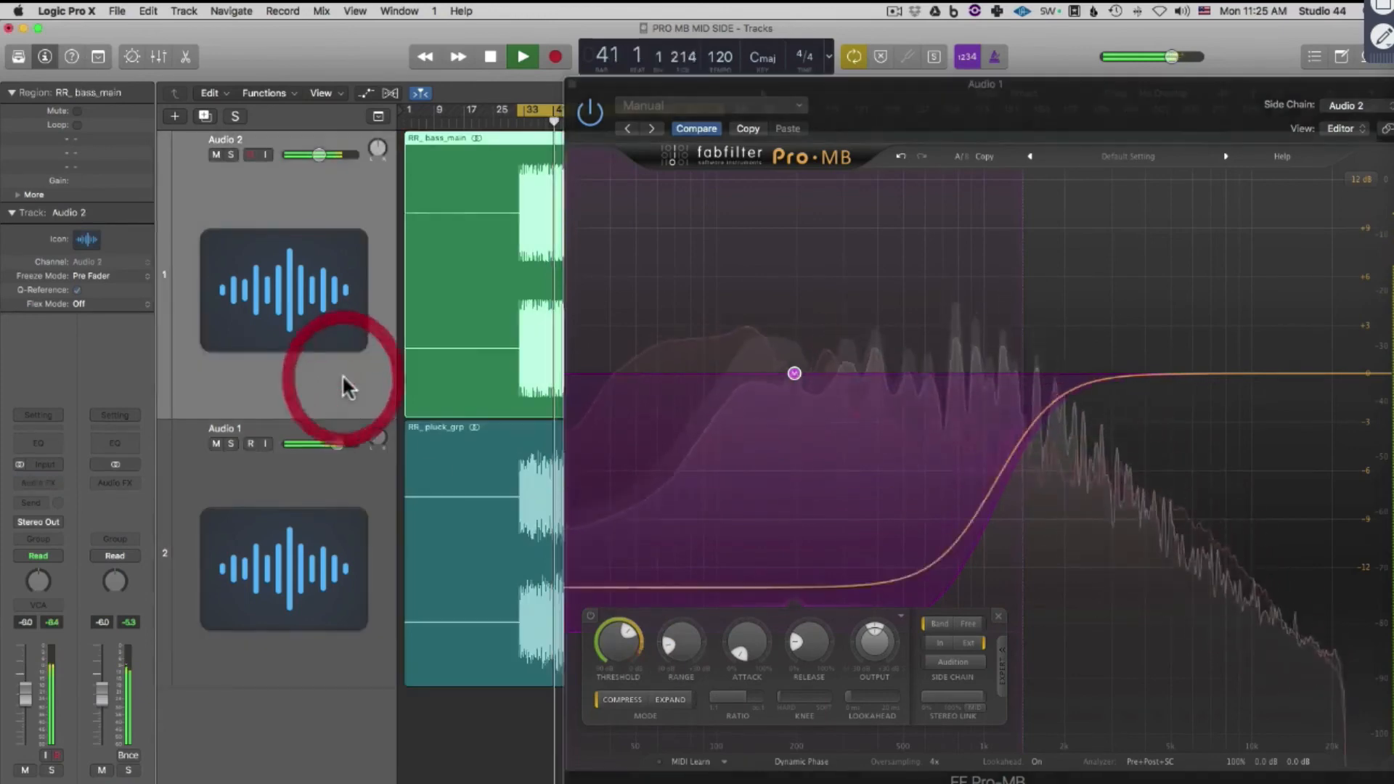
{"action": "double_click", "coordinate": [23, 621]}
{"action": "type", "text": "-4"}
{"action": "key", "text": "Return"}
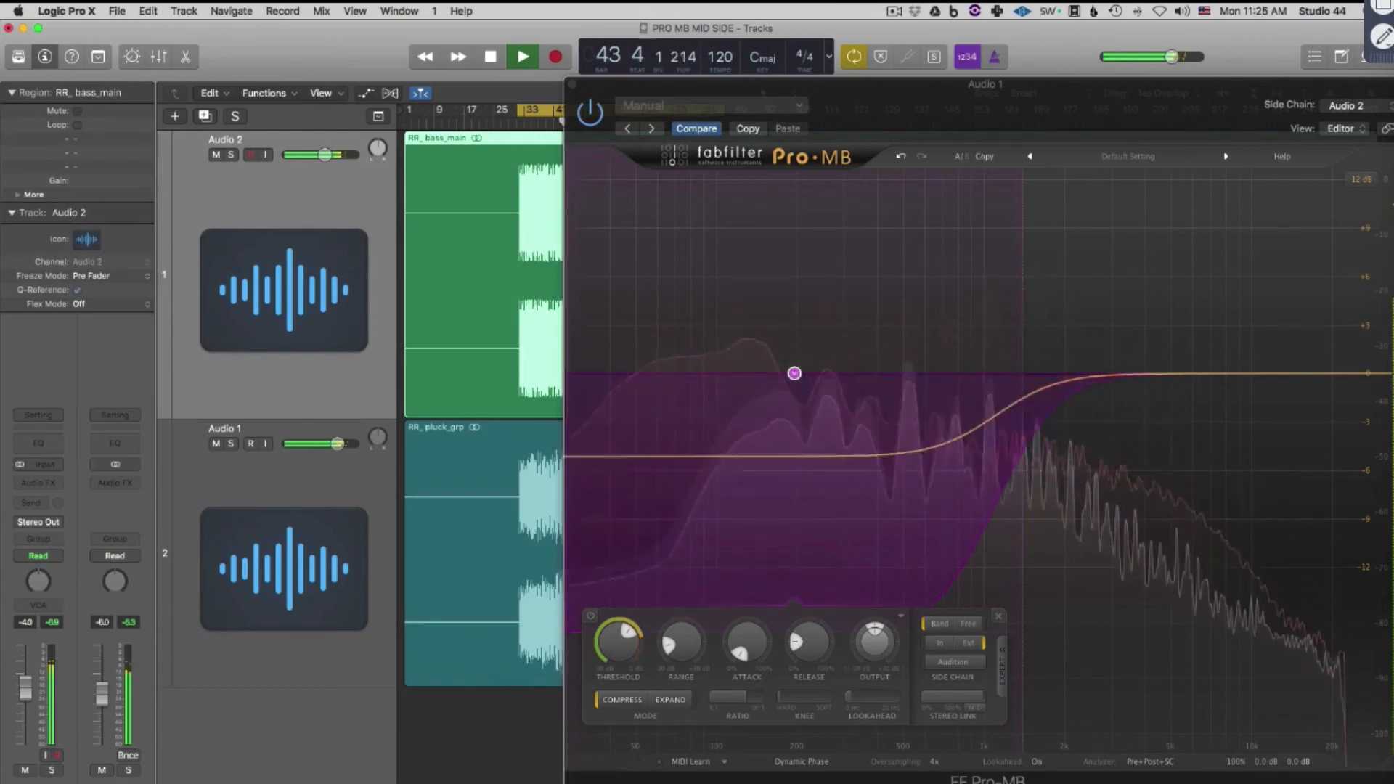
{"action": "double_click", "coordinate": [28, 621]}
{"action": "type", "text": "-3"}
{"action": "key", "text": "Return"}
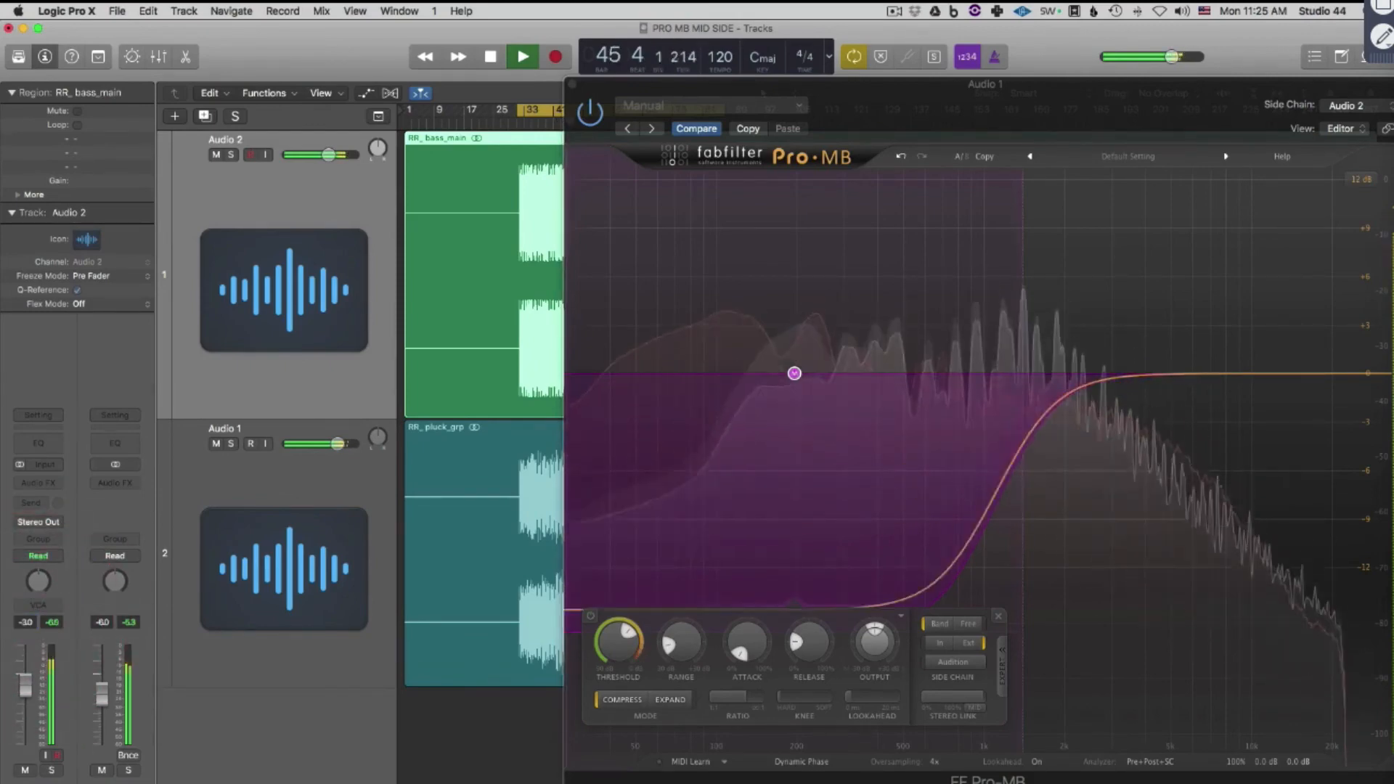
Compare the mid-only ducking of the pluck with the band switched off and on, ending with the band on.
{"action": "left_click", "coordinate": [592, 615]}
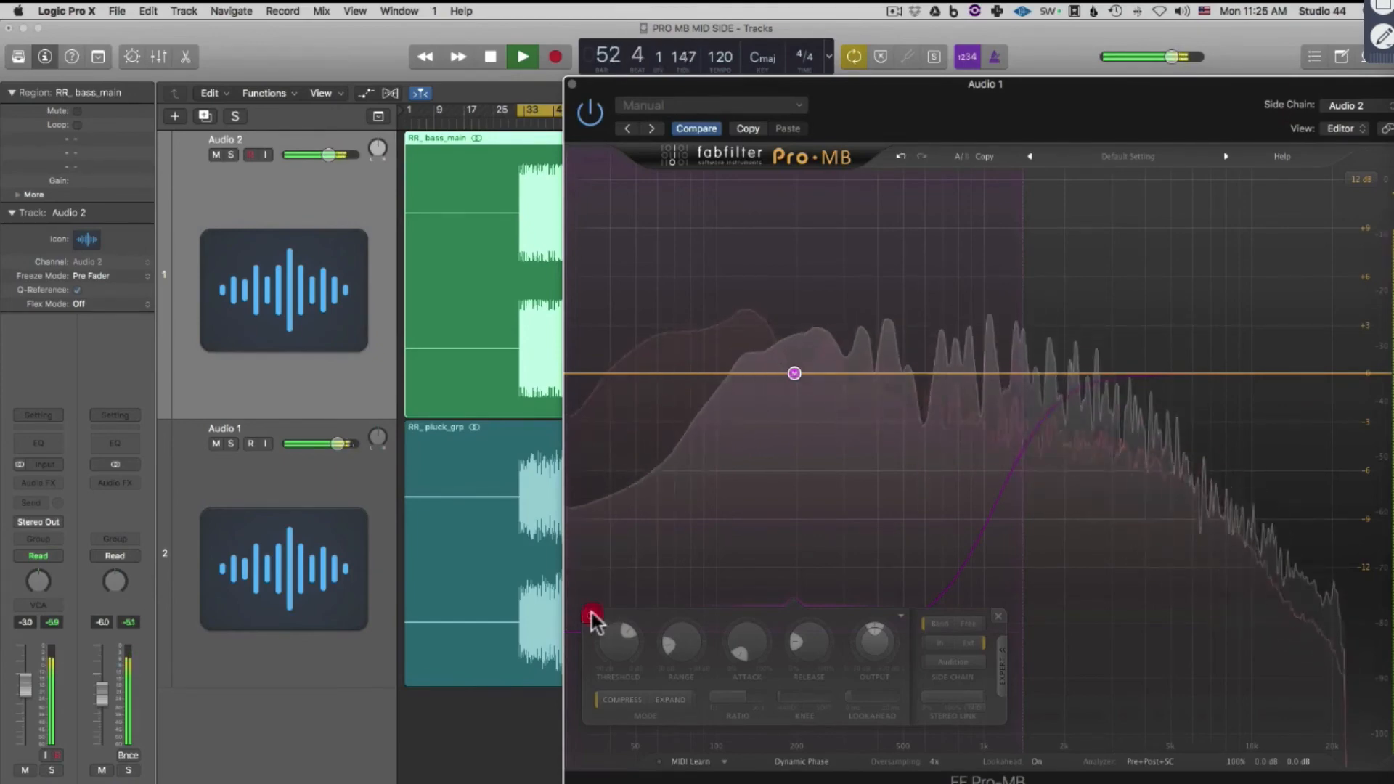
{"action": "left_click", "coordinate": [591, 616]}
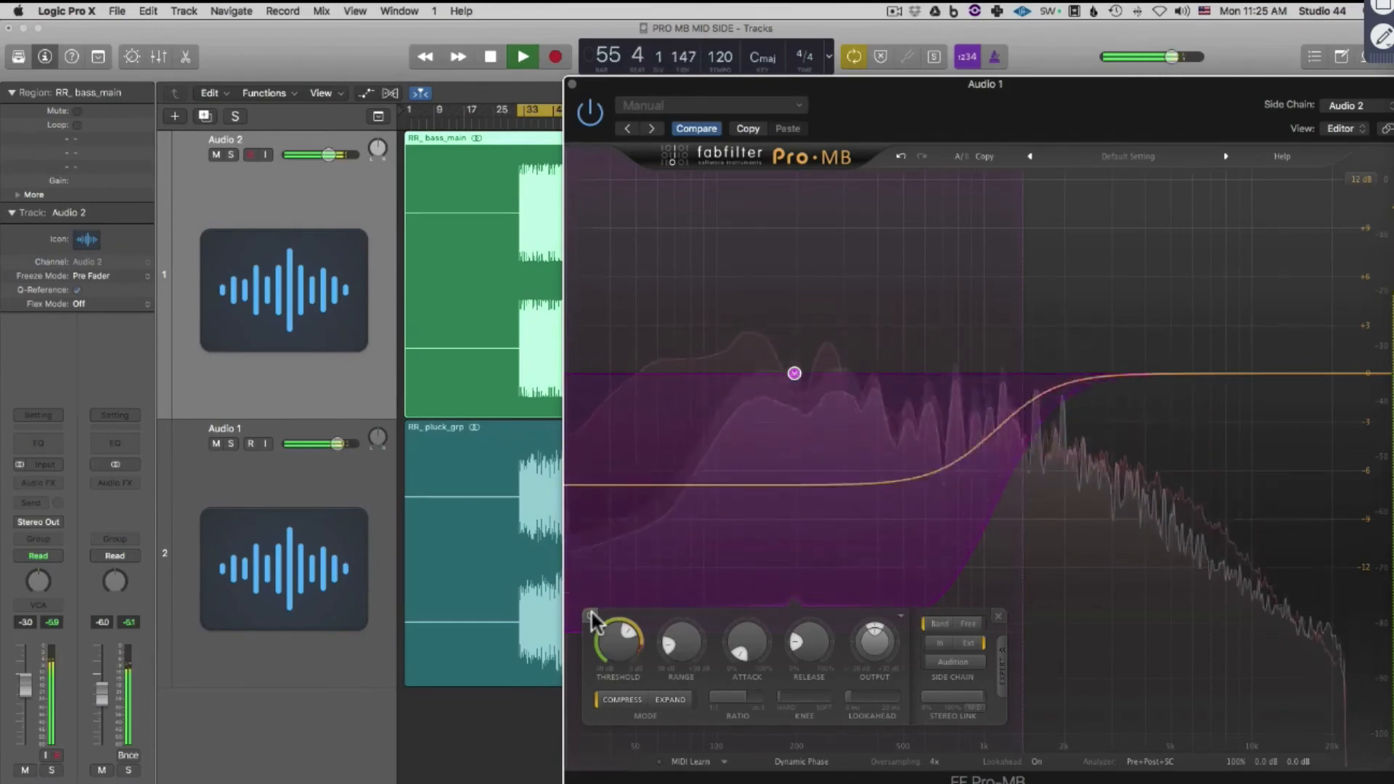
{"action": "left_click", "coordinate": [592, 616]}
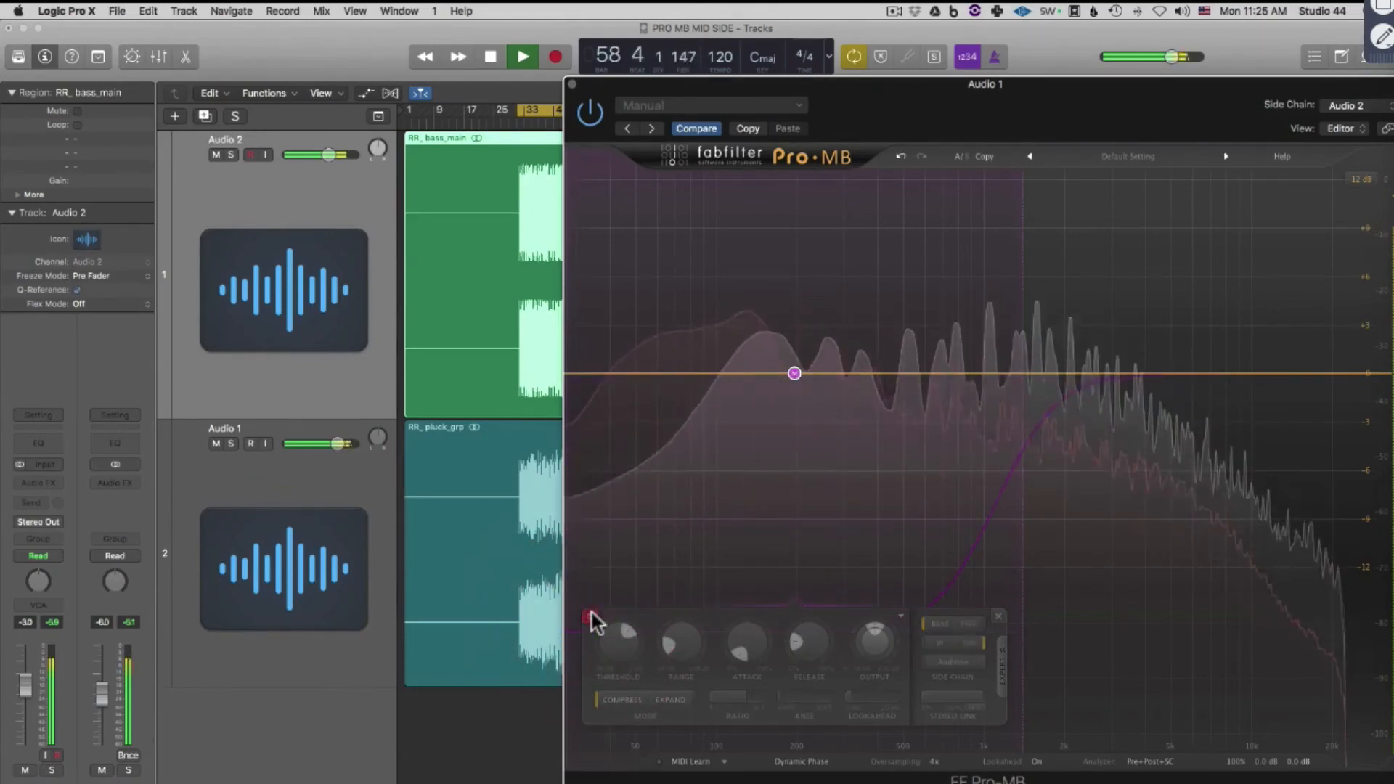
{"action": "left_click", "coordinate": [592, 616]}
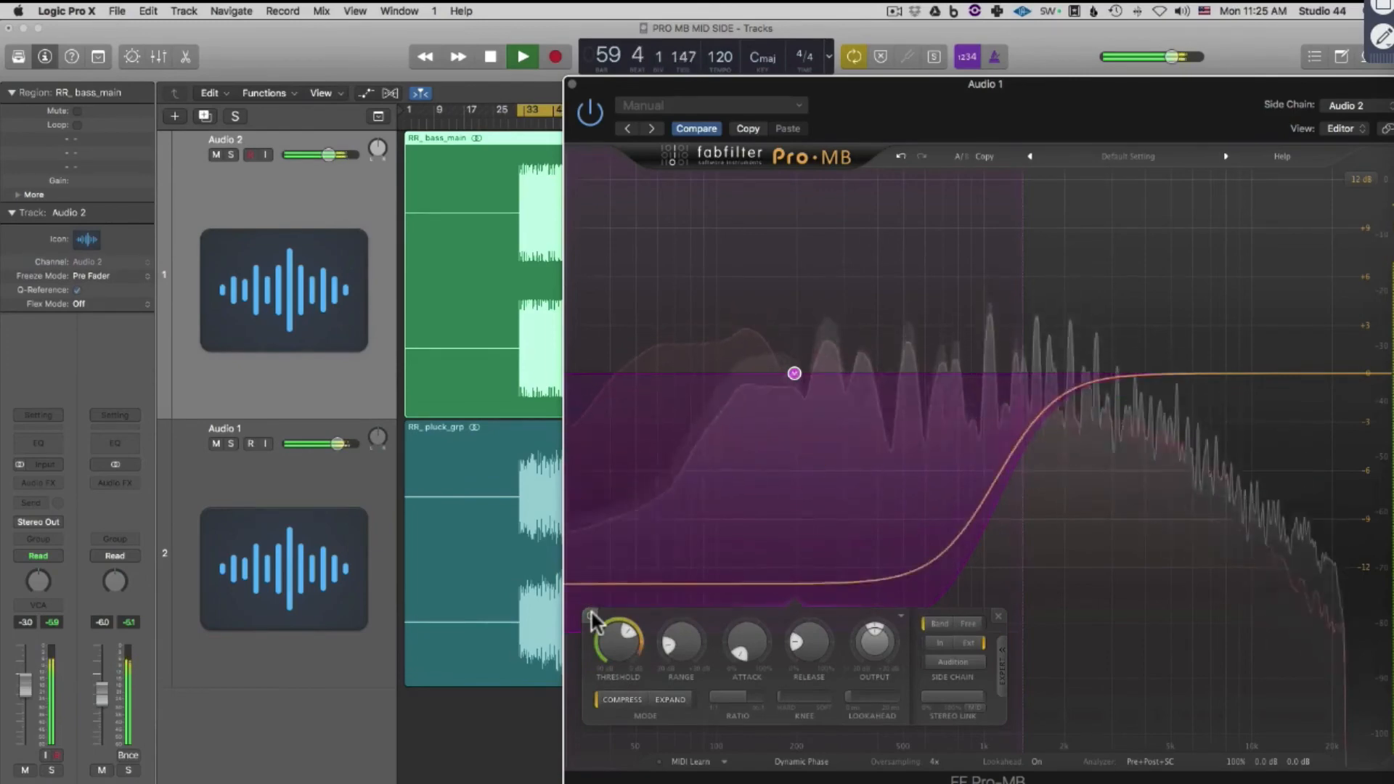
{"action": "left_click", "coordinate": [592, 616]}
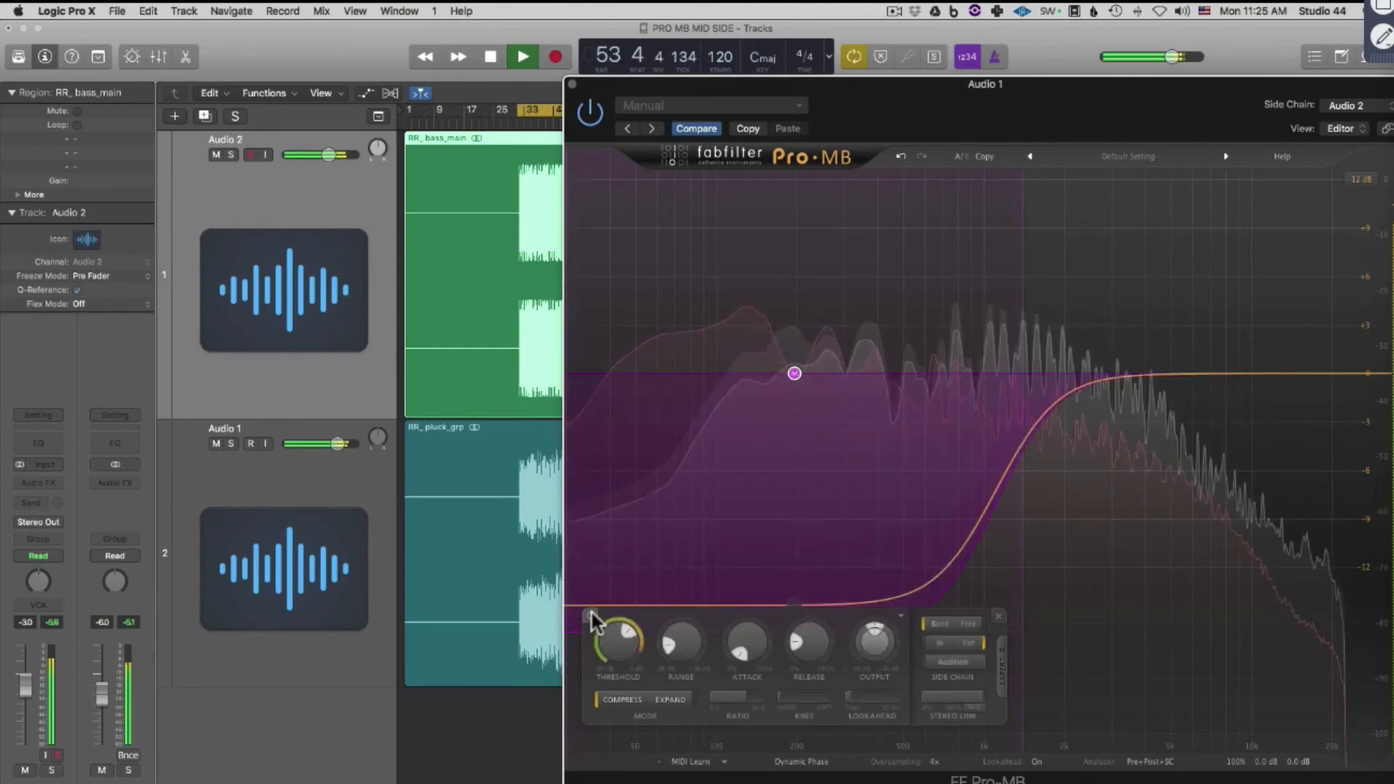
Repeatedly bypass and re-enable the Pro-MB band during playback to compare the pluck with and without the sidechain ducking.
{"action": "left_click", "coordinate": [591, 614]}
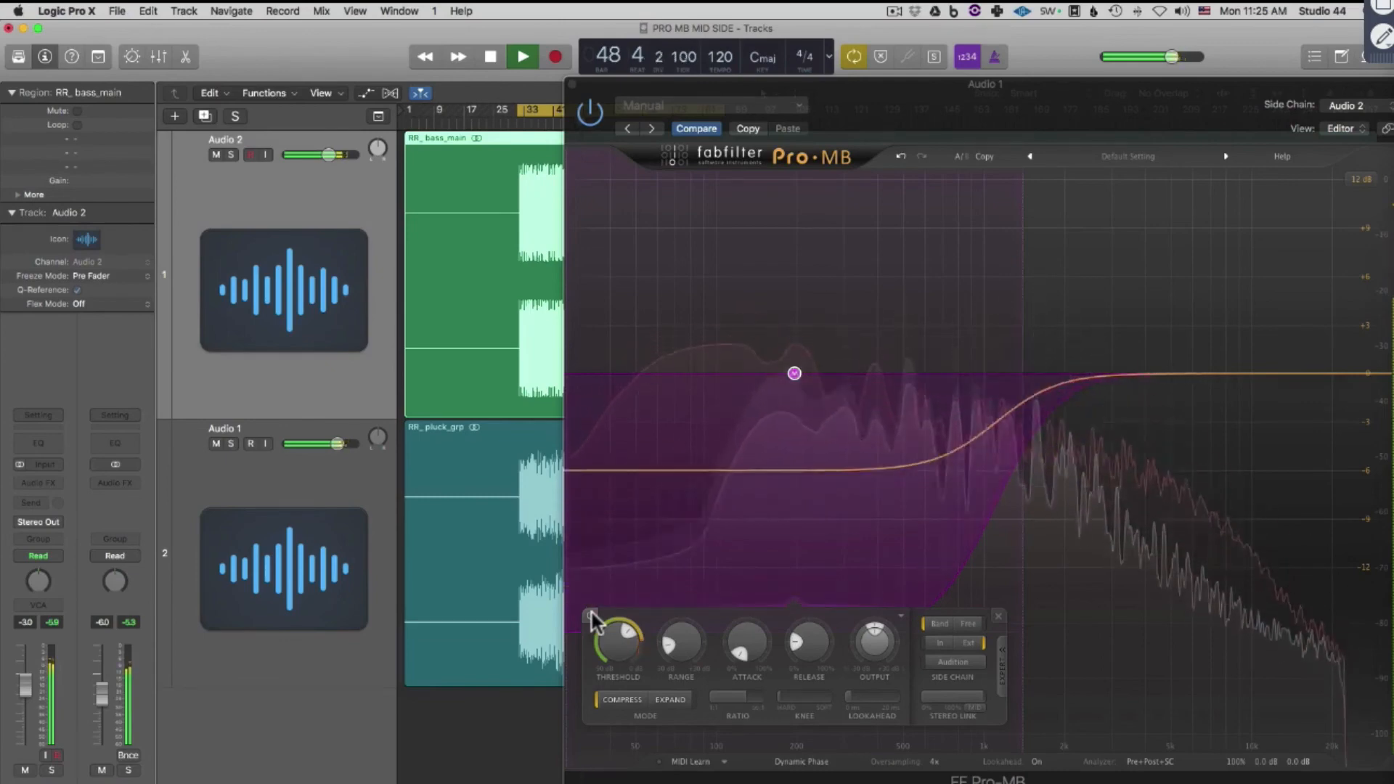
{"action": "left_click", "coordinate": [592, 614]}
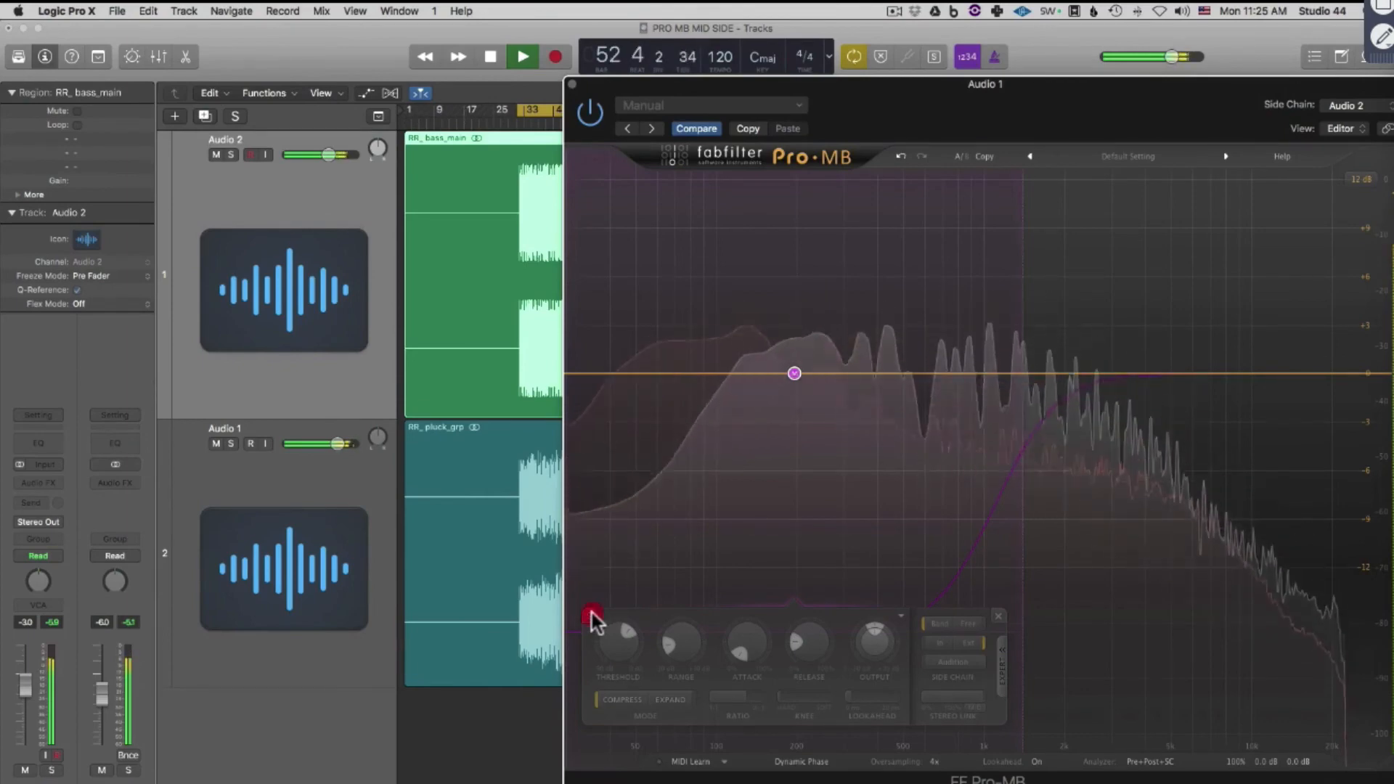
{"action": "left_click", "coordinate": [591, 616]}
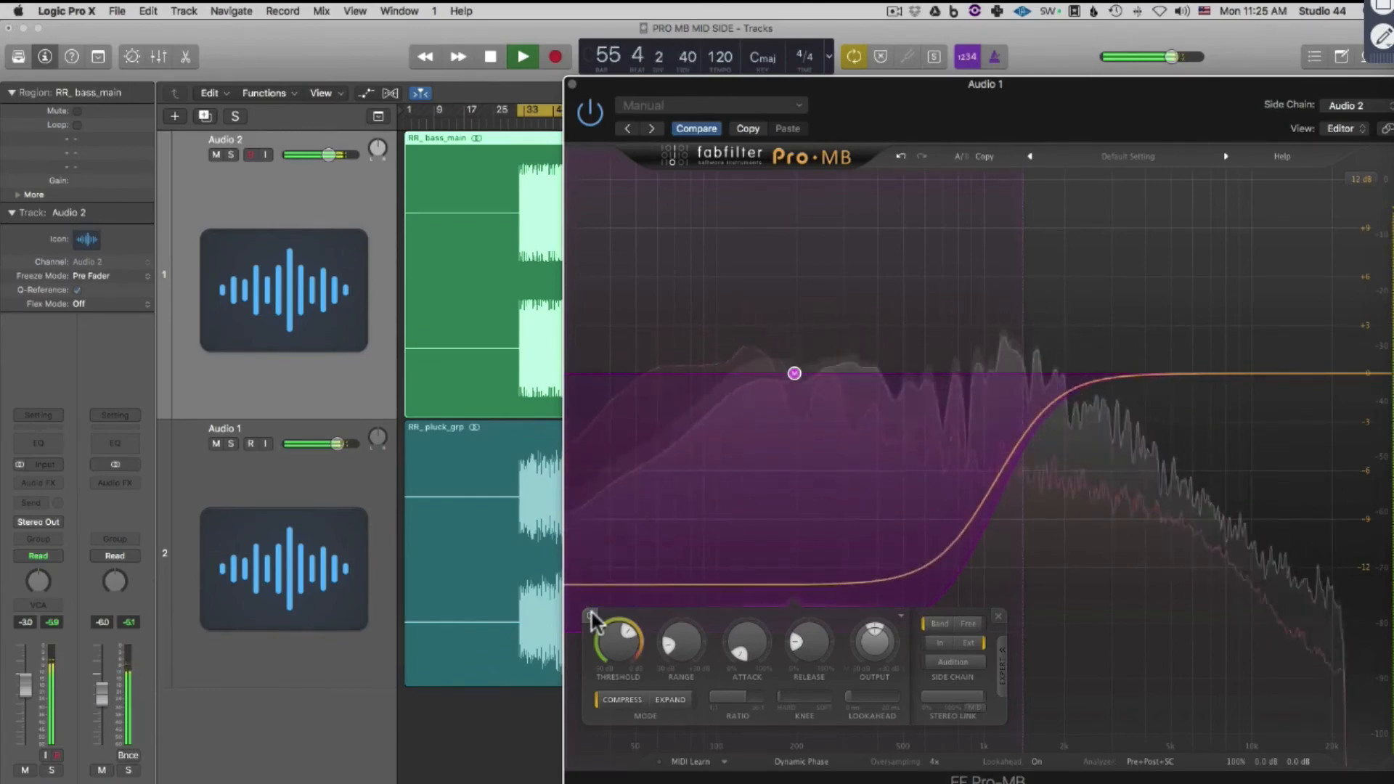
{"action": "left_click", "coordinate": [591, 616]}
{"action": "left_click", "coordinate": [592, 617]}
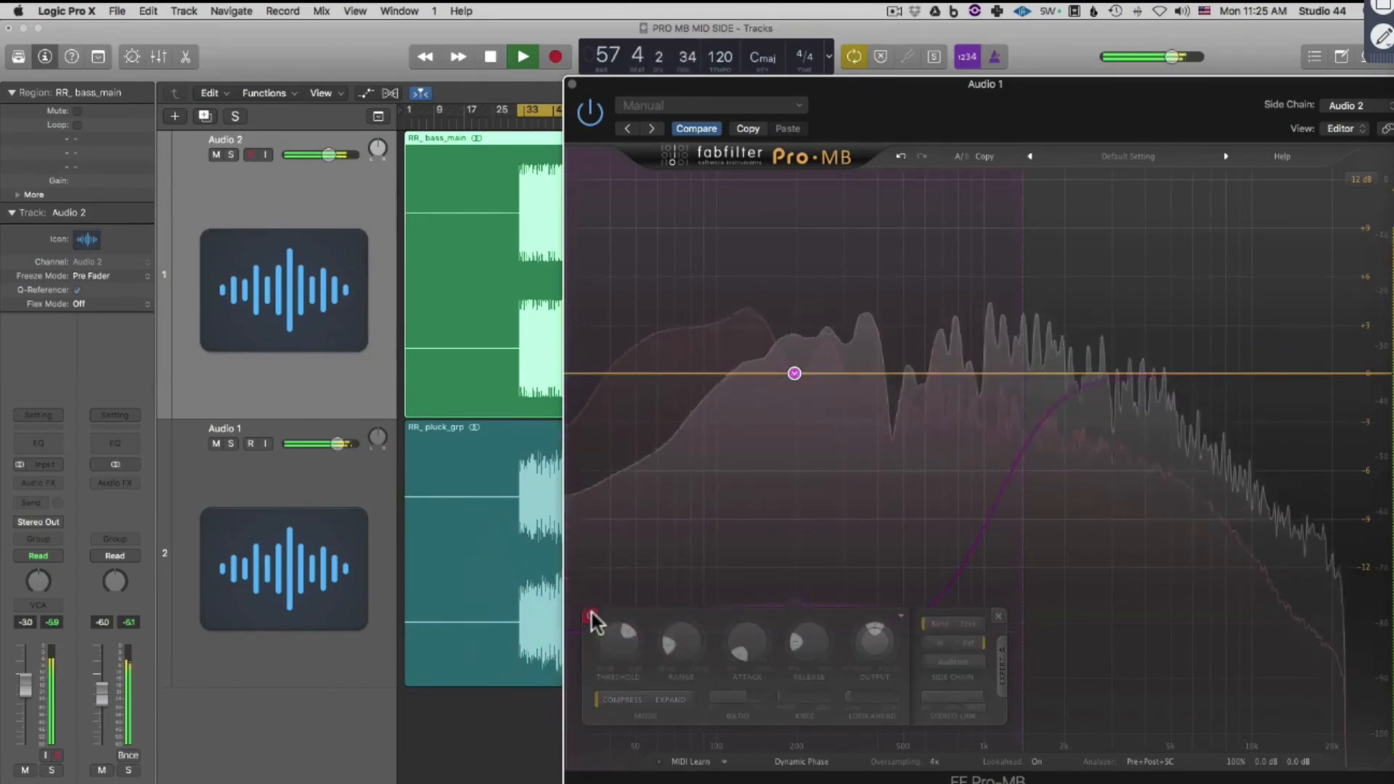
{"action": "left_click", "coordinate": [592, 617]}
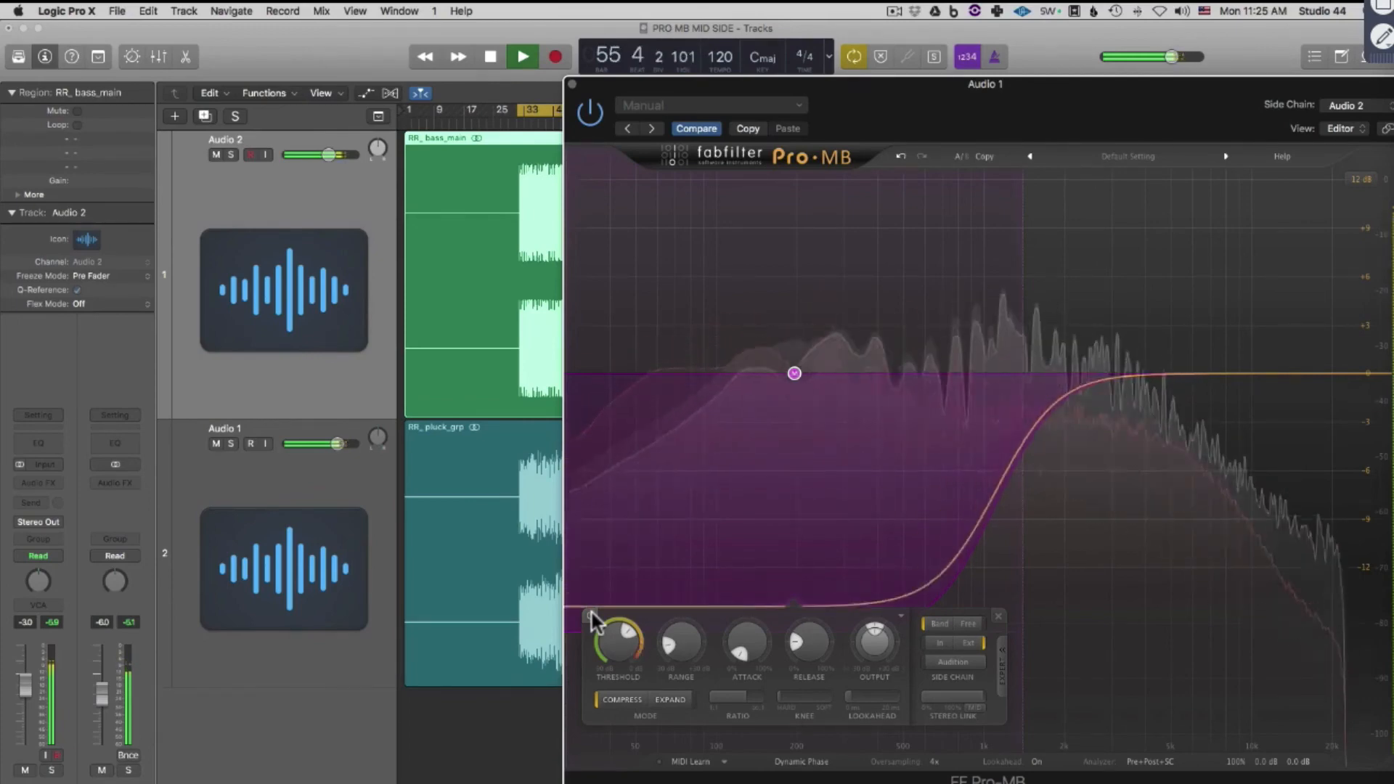
{"action": "left_click", "coordinate": [590, 617]}
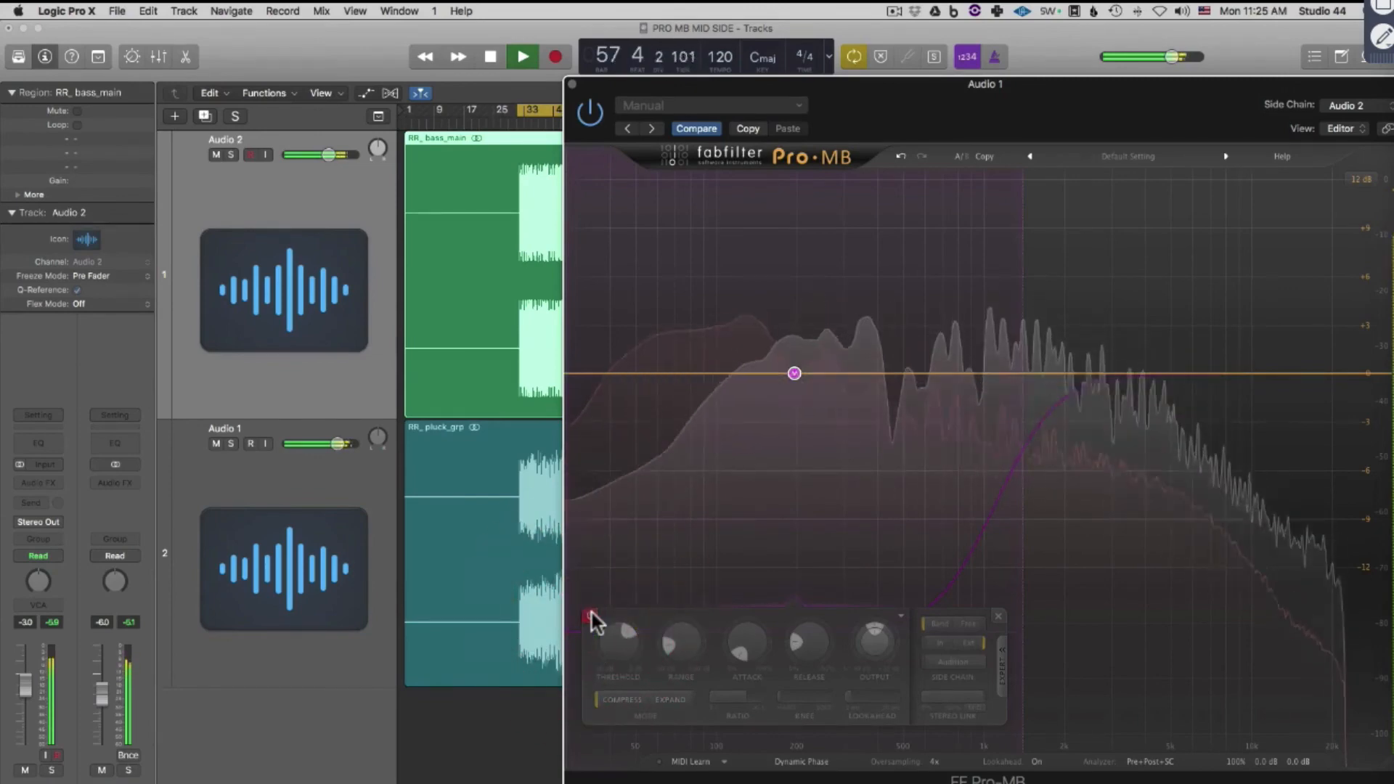
{"action": "left_click", "coordinate": [590, 617]}
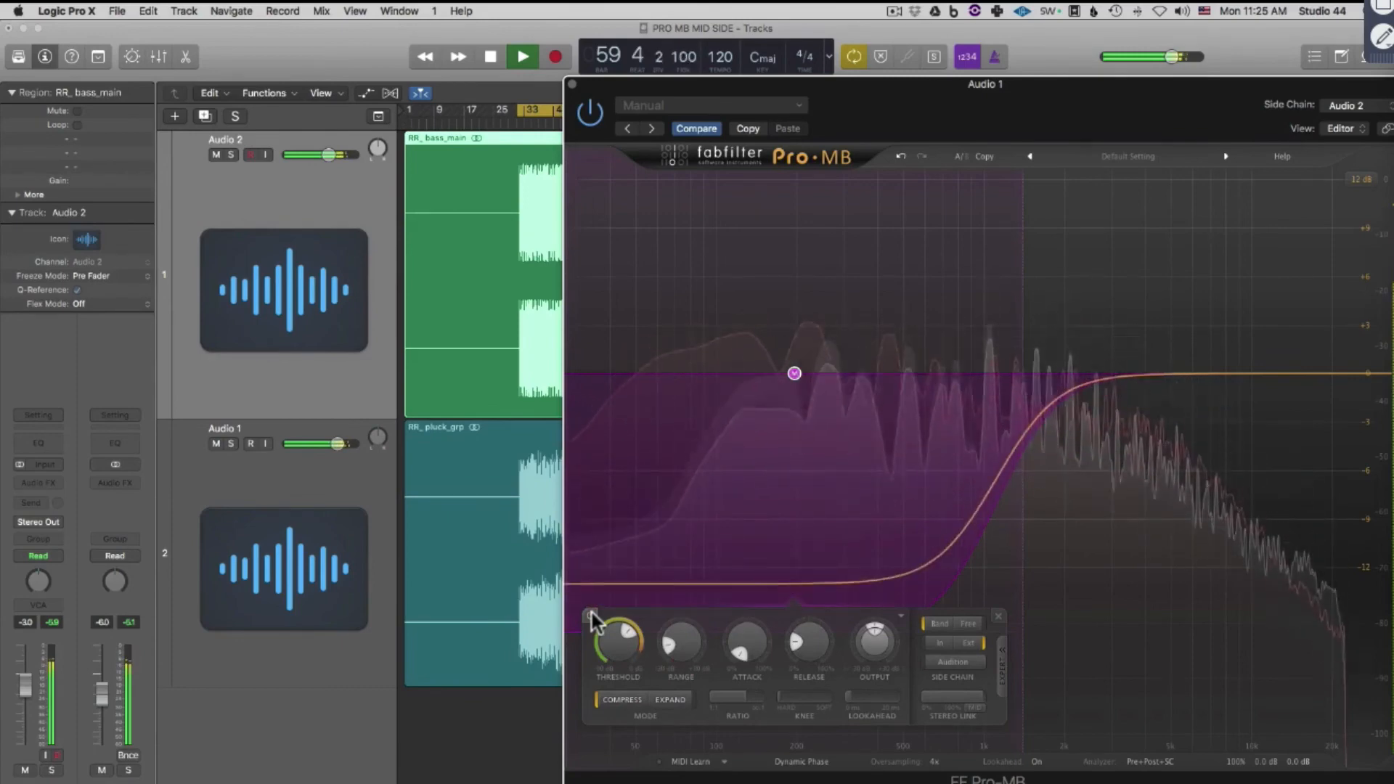
{"action": "left_click", "coordinate": [590, 617]}
{"action": "left_click", "coordinate": [591, 617]}
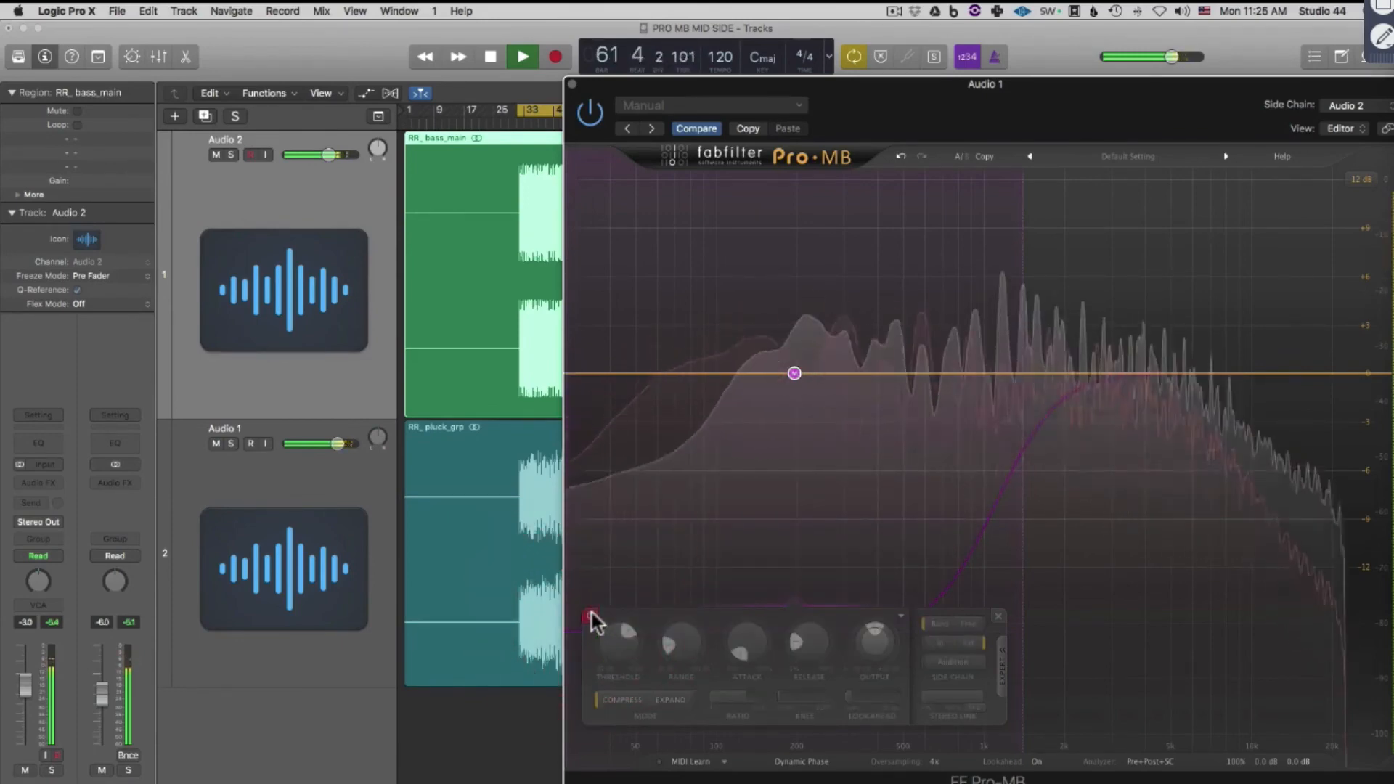
{"action": "left_click", "coordinate": [591, 617]}
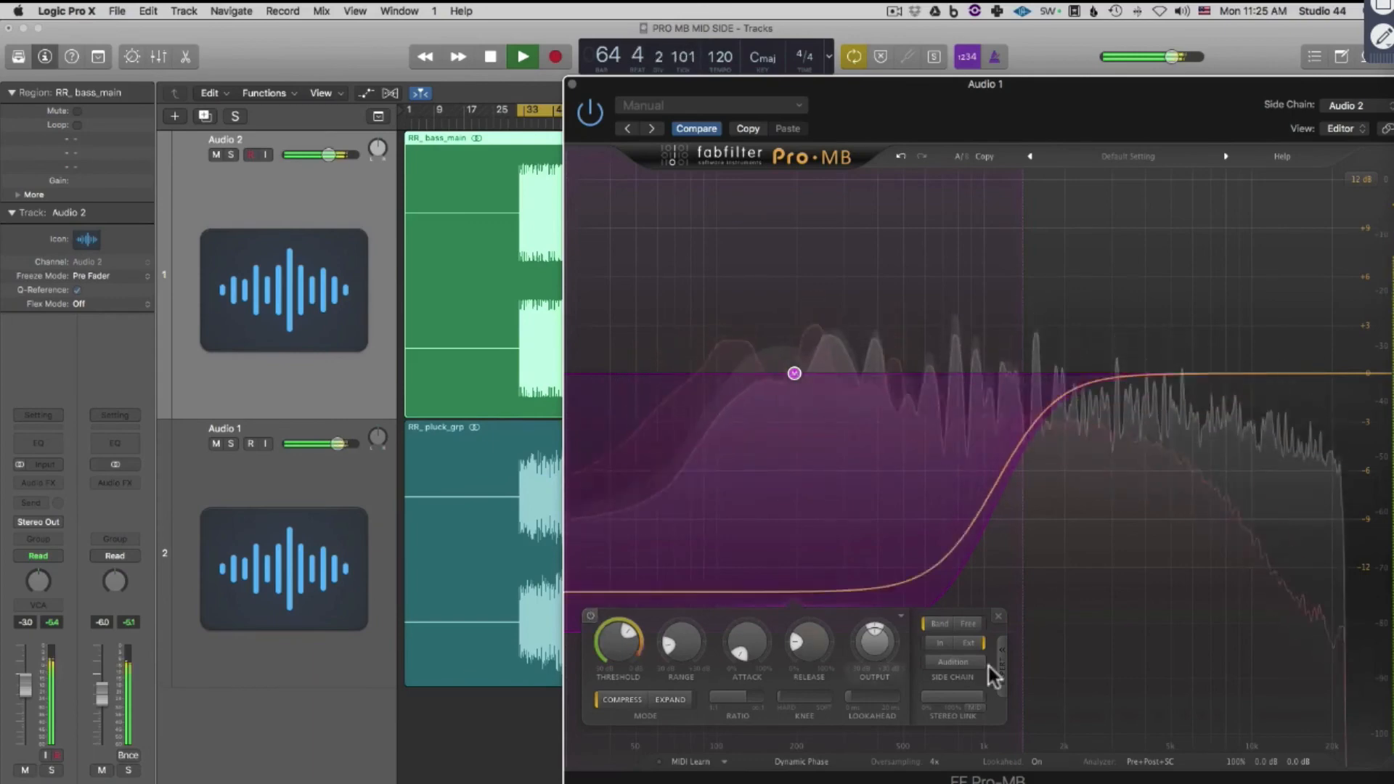
Try a lower stereo link on the band and return it to 100% Mid-only.
{"action": "mouse_move", "coordinate": [980, 695]}
{"action": "left_click_drag", "start_coordinate": [978, 694], "coordinate": [864, 719]}
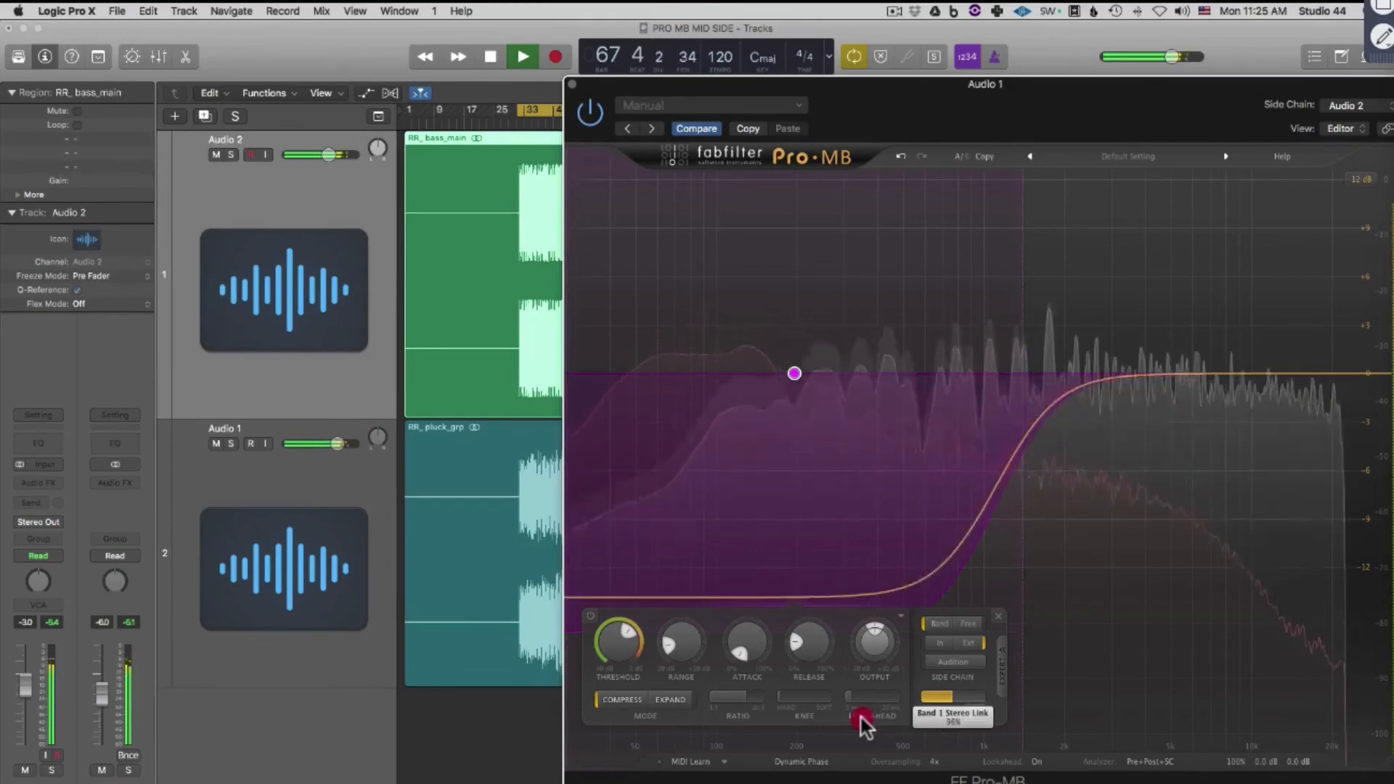
{"action": "left_click_drag", "start_coordinate": [886, 724], "coordinate": [1040, 710]}
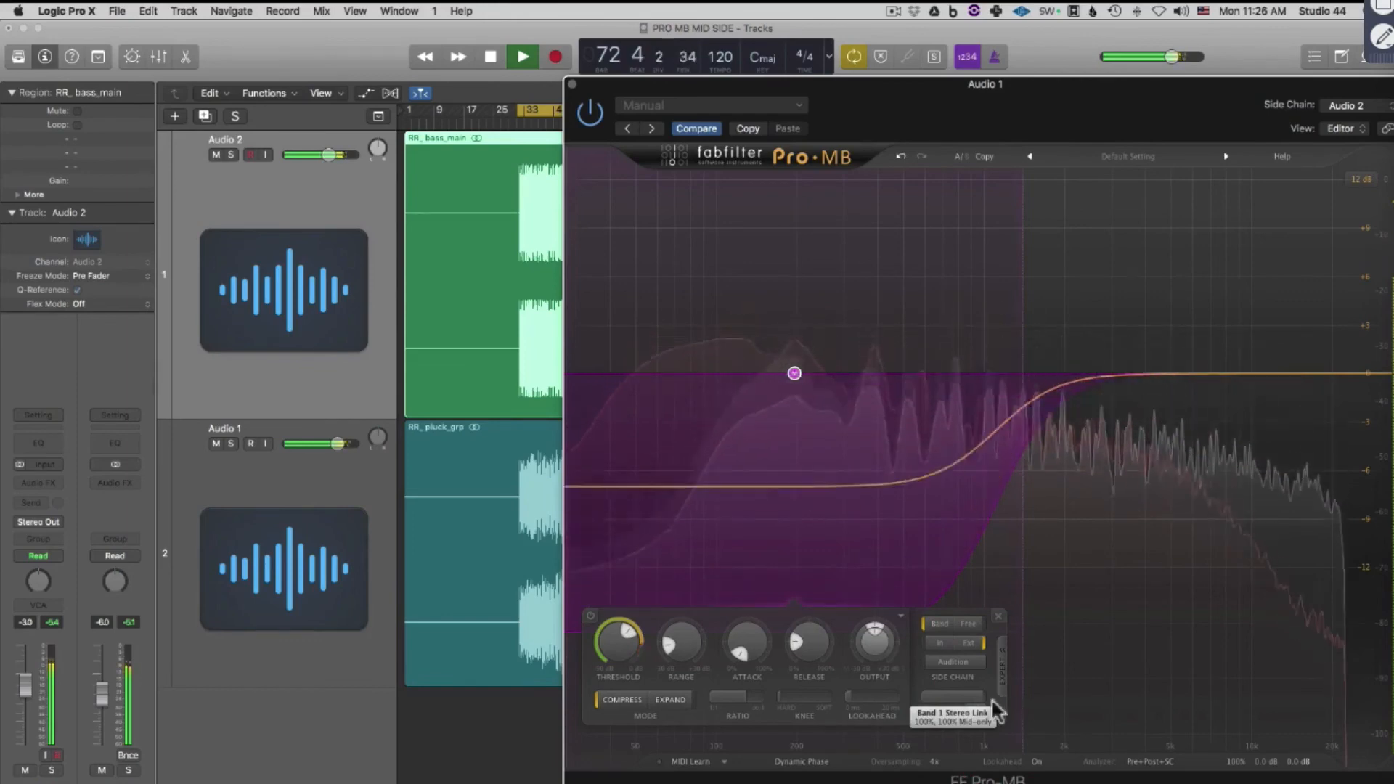
Check the 100% Mid-only ducking against the bypassed band once more and stop playback with the band on.
{"action": "left_click", "coordinate": [591, 616]}
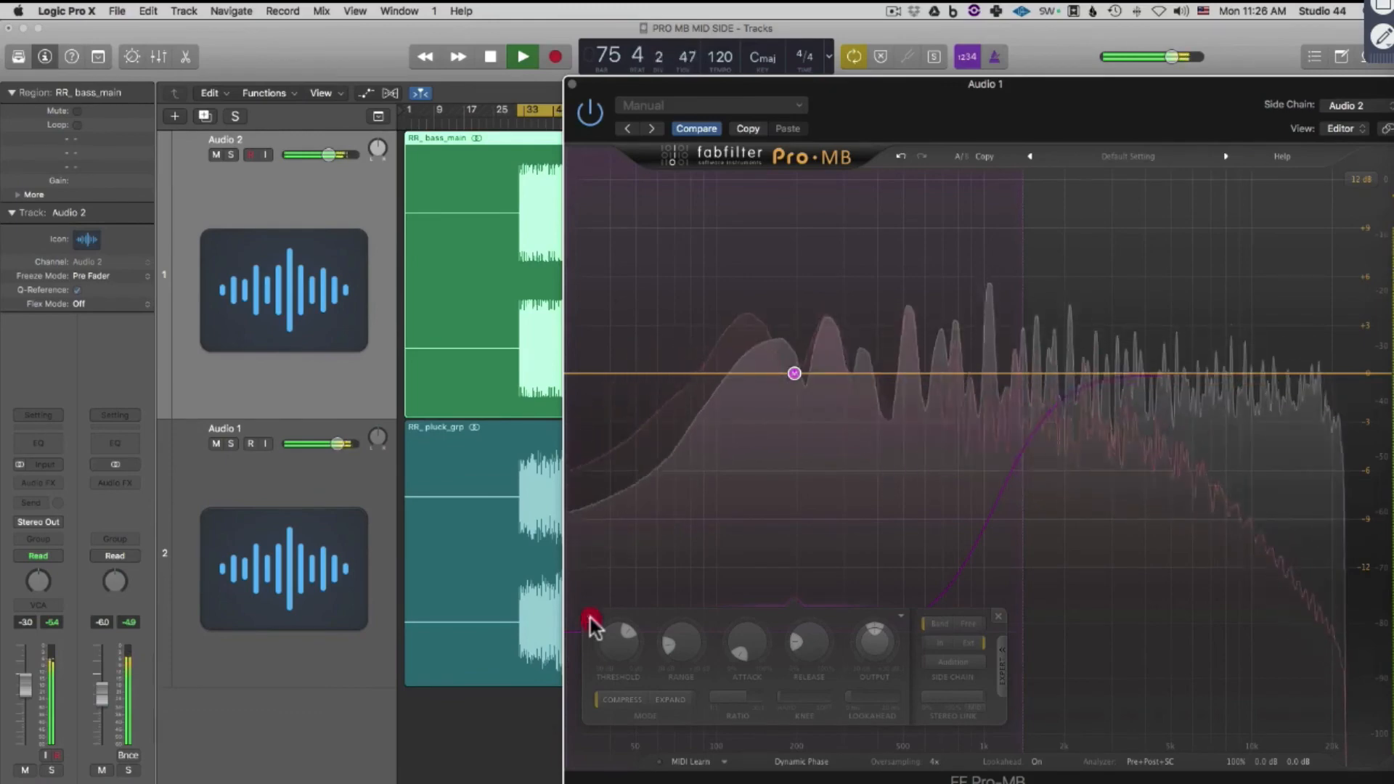
{"action": "left_click", "coordinate": [591, 616]}
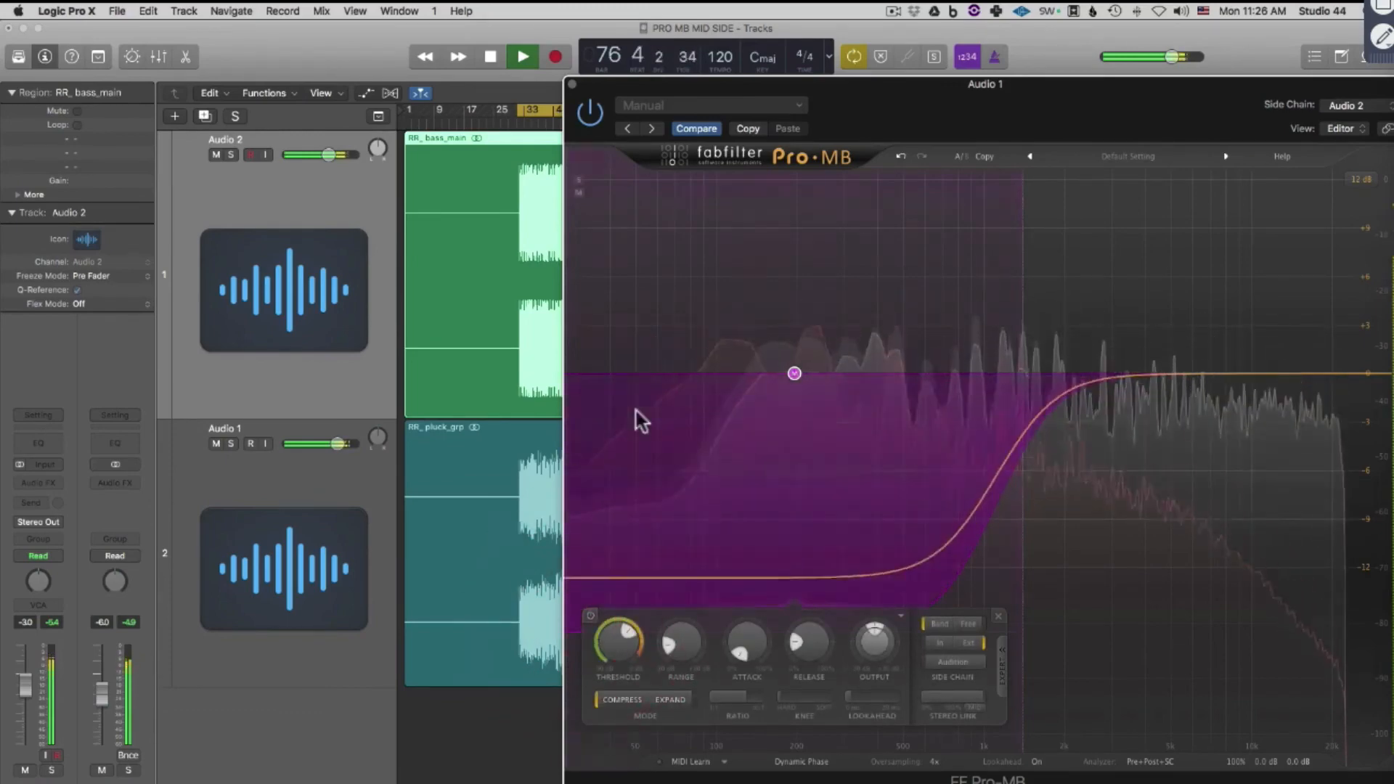
{"action": "key", "text": "space"}
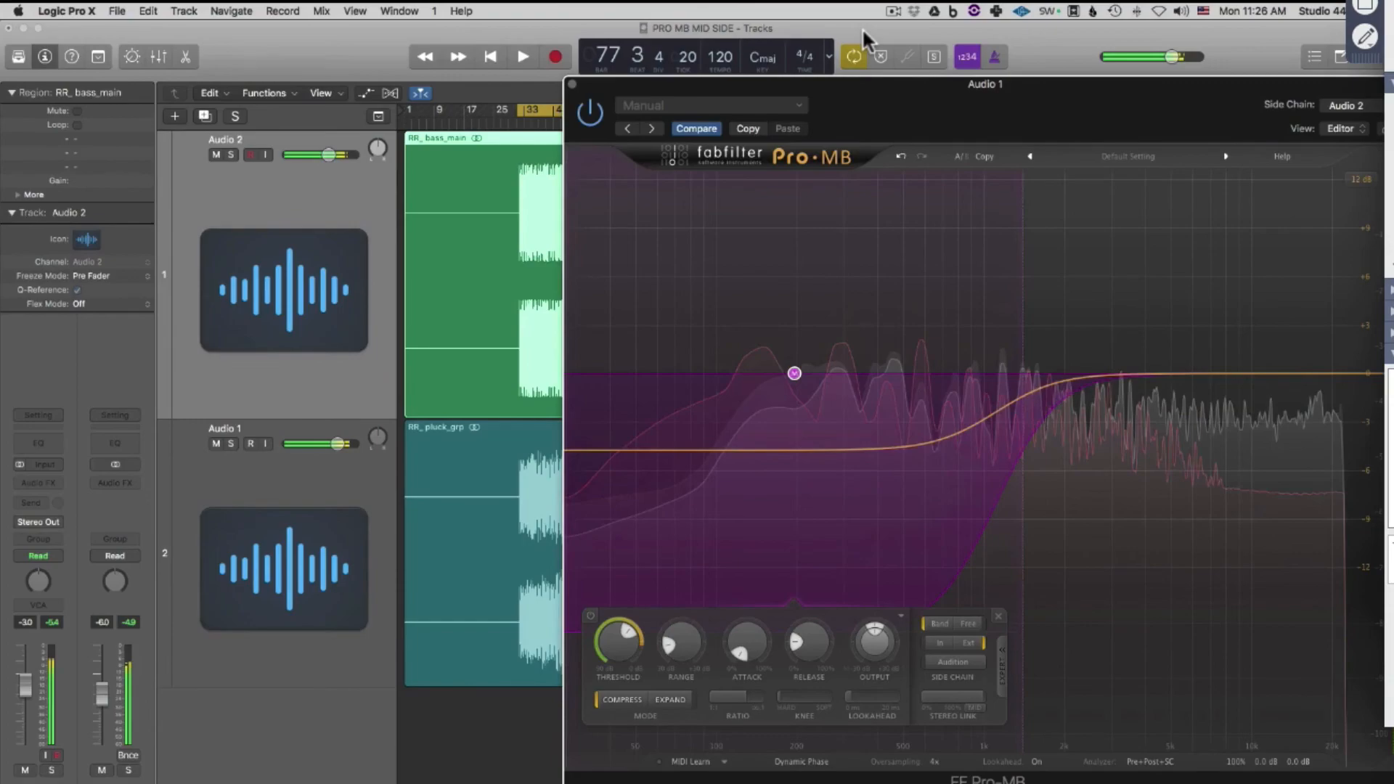
Switch to the web browser, open the Ultimate Mixing and Mastering program page and view its courses by skill level.
{"action": "key", "text": "super+Tab"}
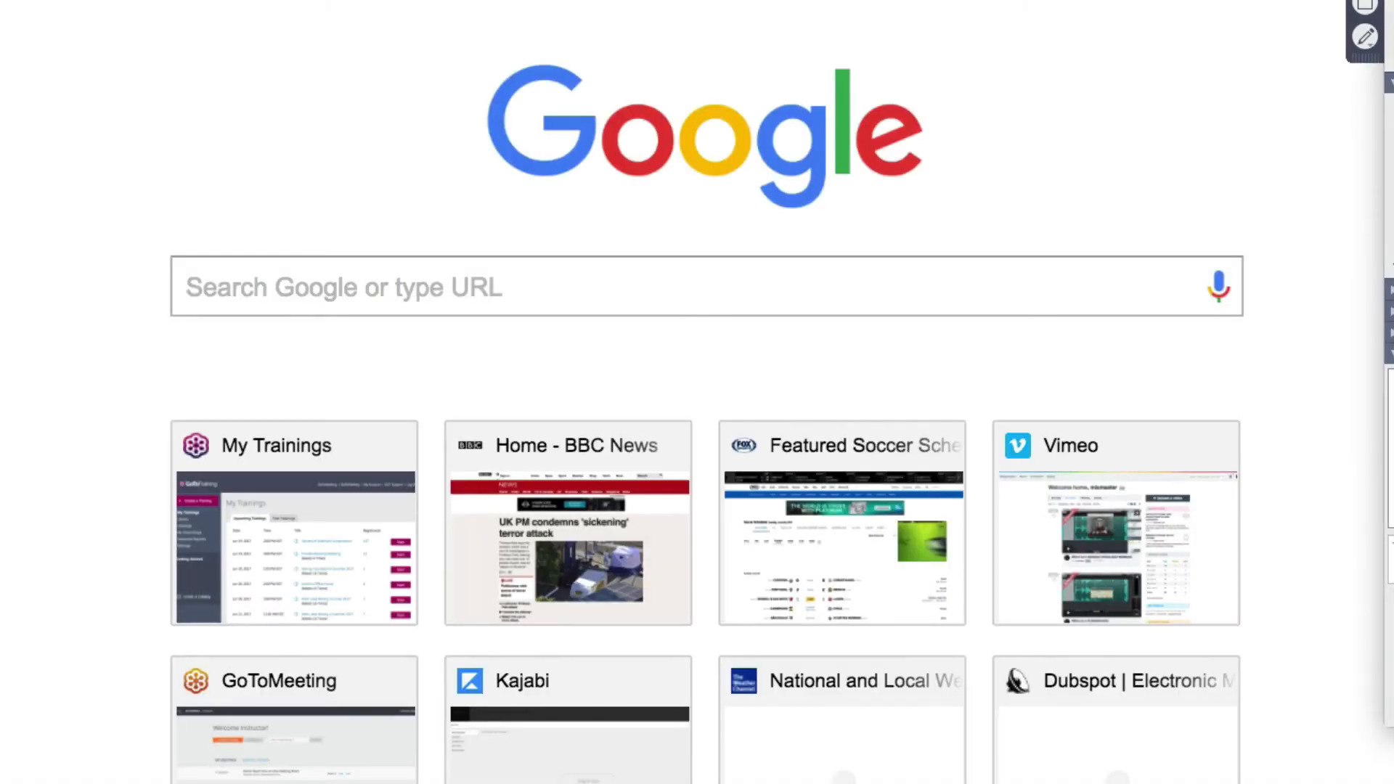
{"action": "key", "text": "Return"}
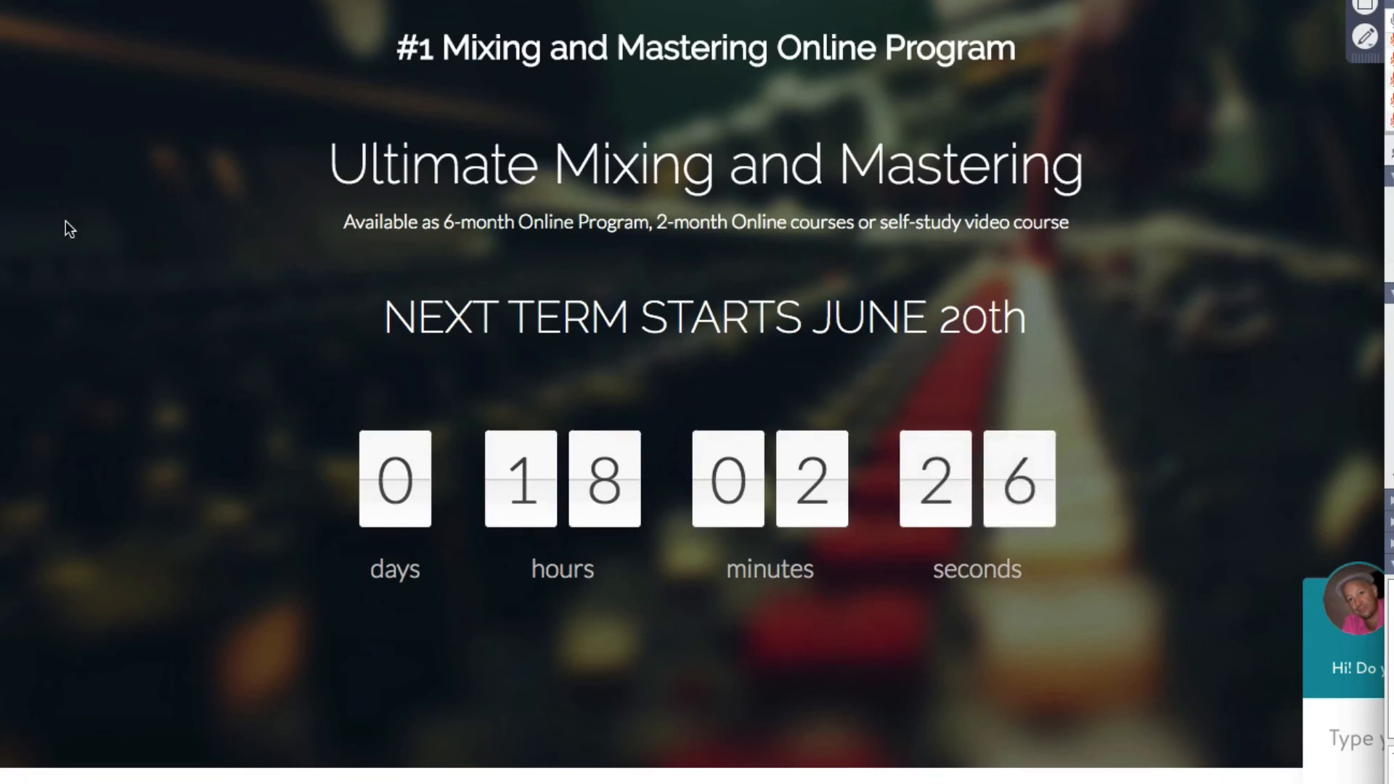
{"action": "scroll", "coordinate": [66, 221], "scroll_direction": "down", "scroll_amount": 15}
{"action": "scroll", "coordinate": [66, 221], "scroll_direction": "down", "scroll_amount": 20}
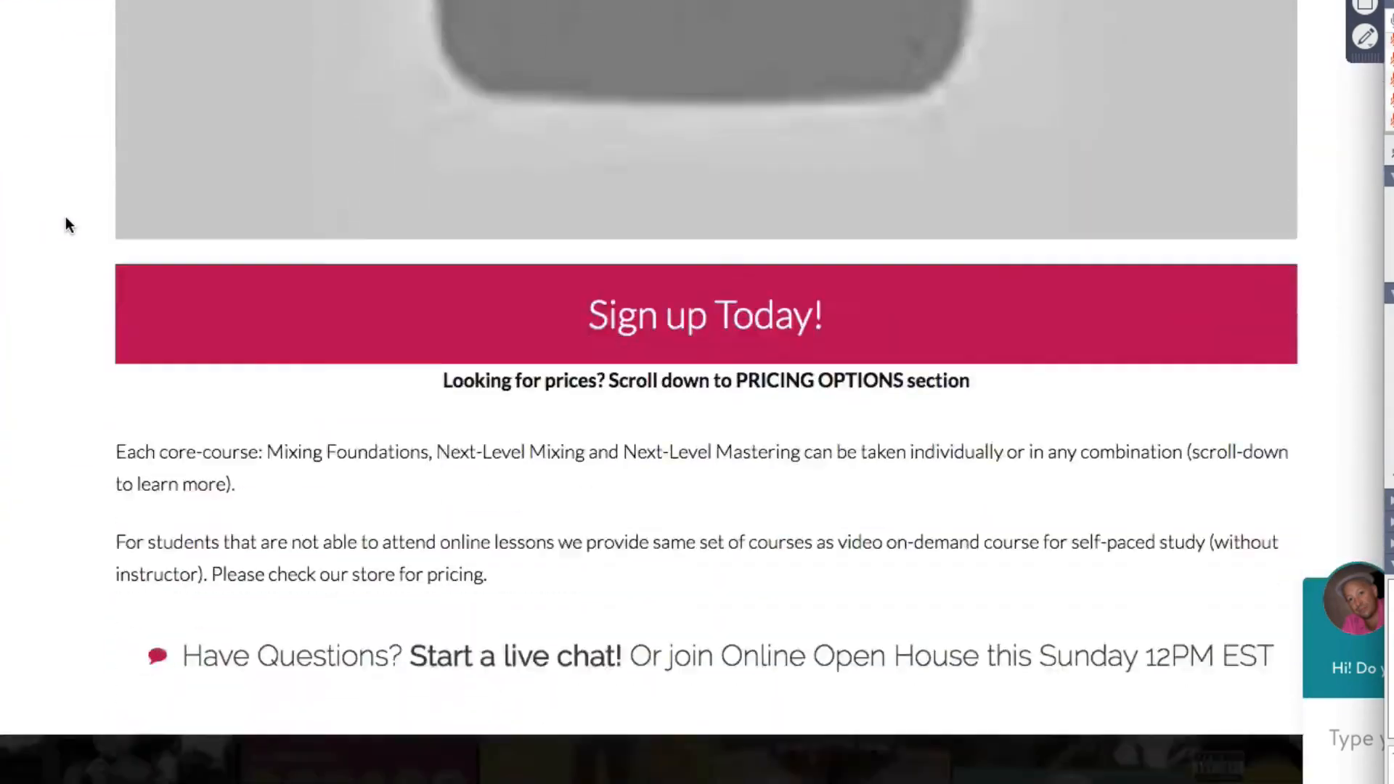
{"action": "scroll", "coordinate": [66, 218], "scroll_direction": "down", "scroll_amount": 10}
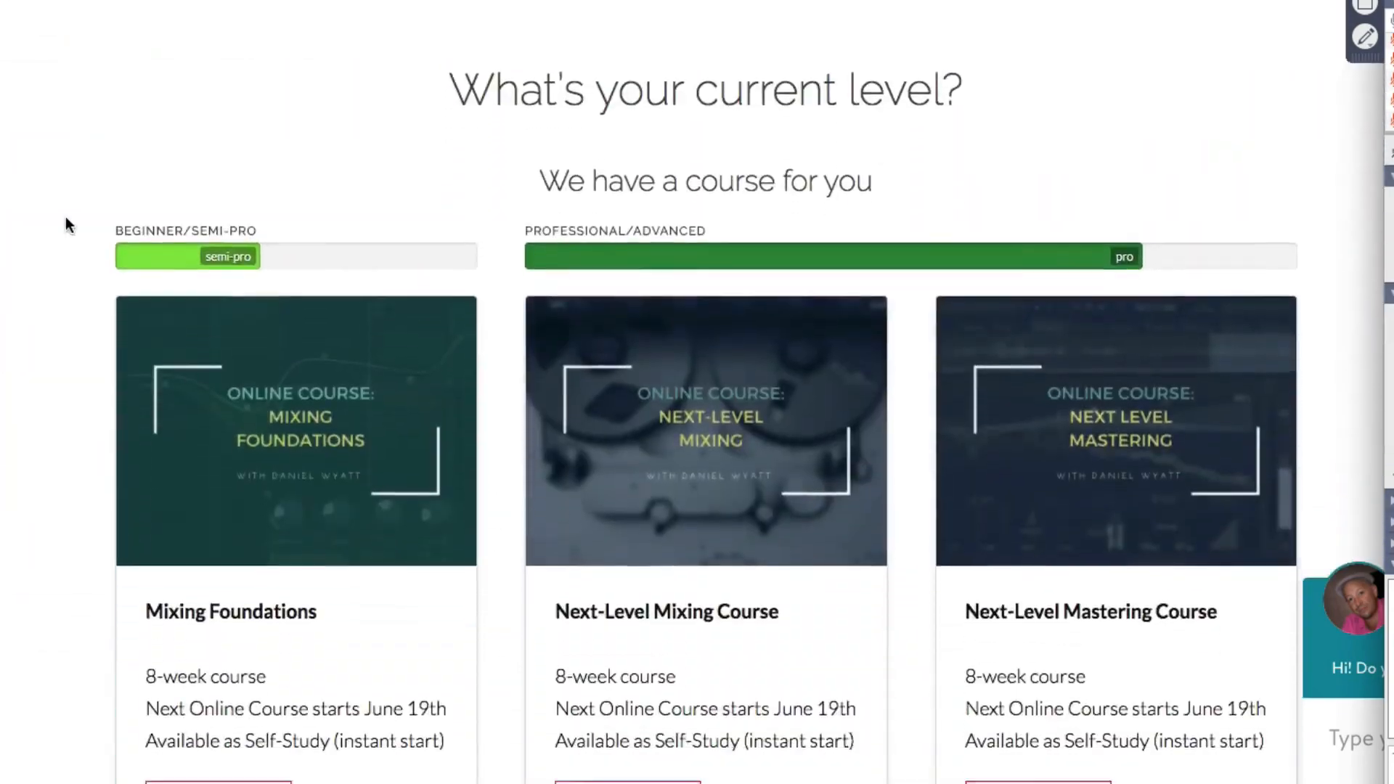